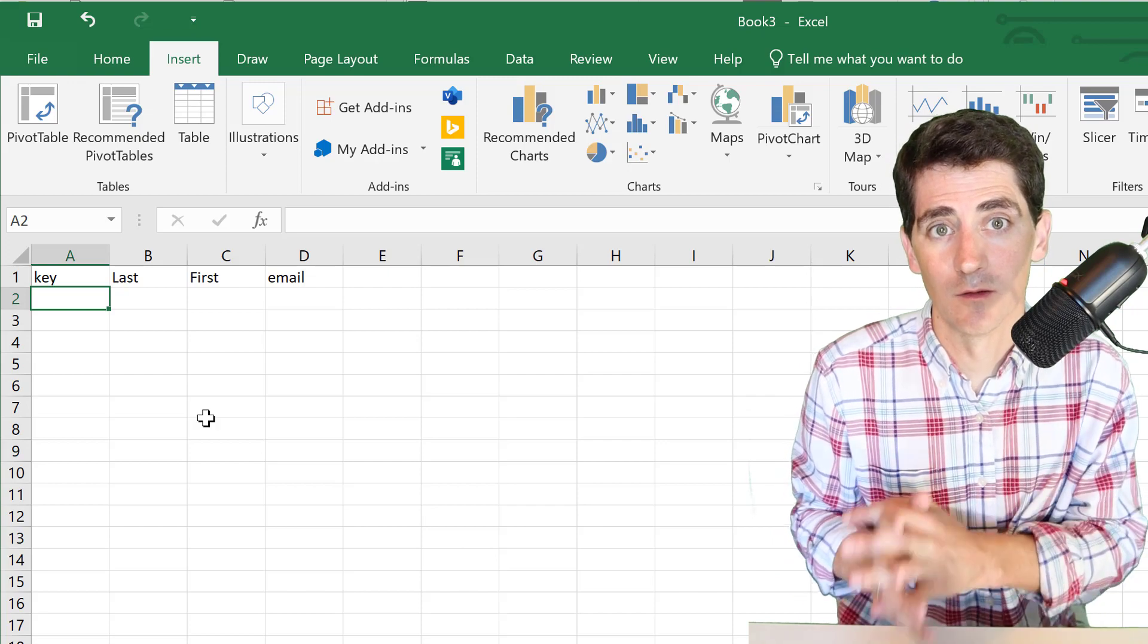
- Type the first student's key, last name, first name and e-mail, then paste the remaining rows at A2
{"action": "key", "text": "Tab"}
{"action": "key", "text": "Tab"}
{"action": "key", "text": "Tab"}
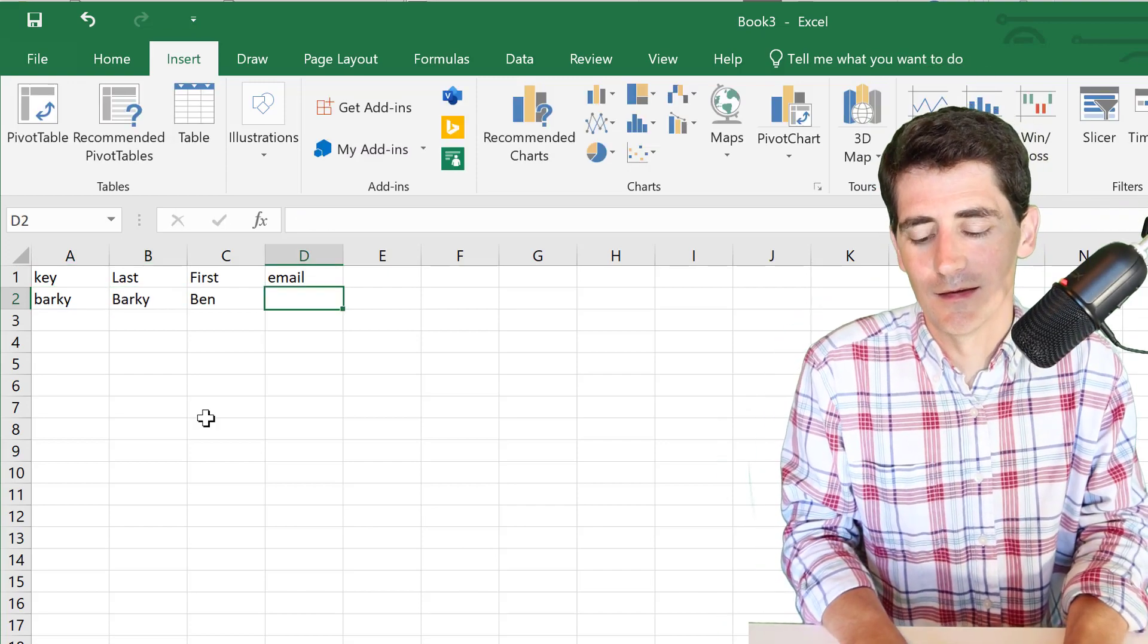
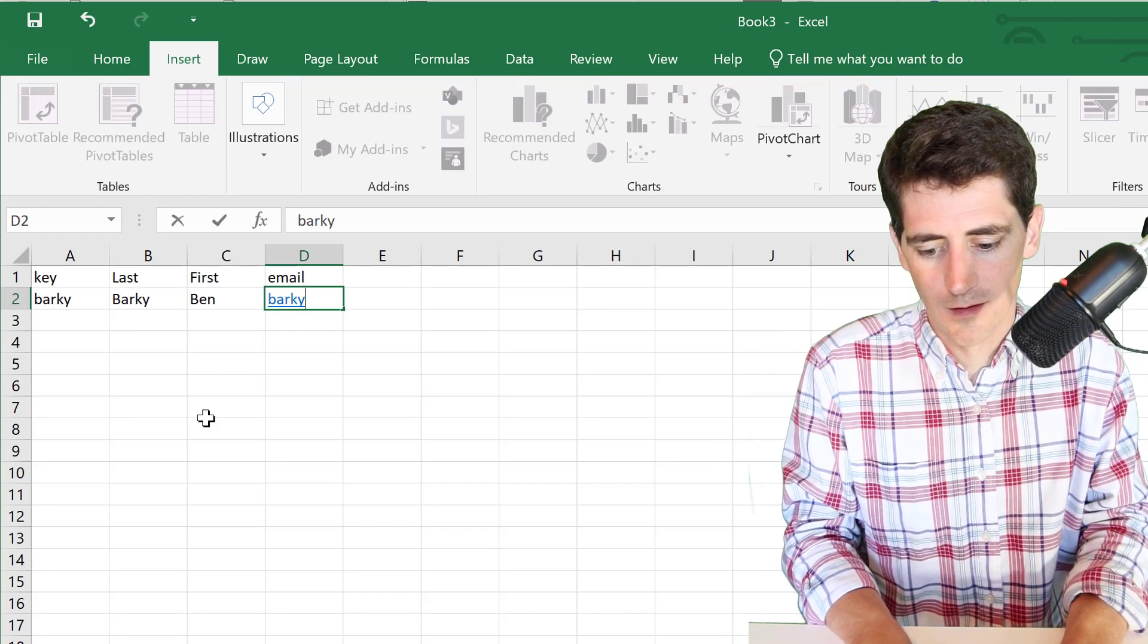
{"action": "key", "text": "Return"}
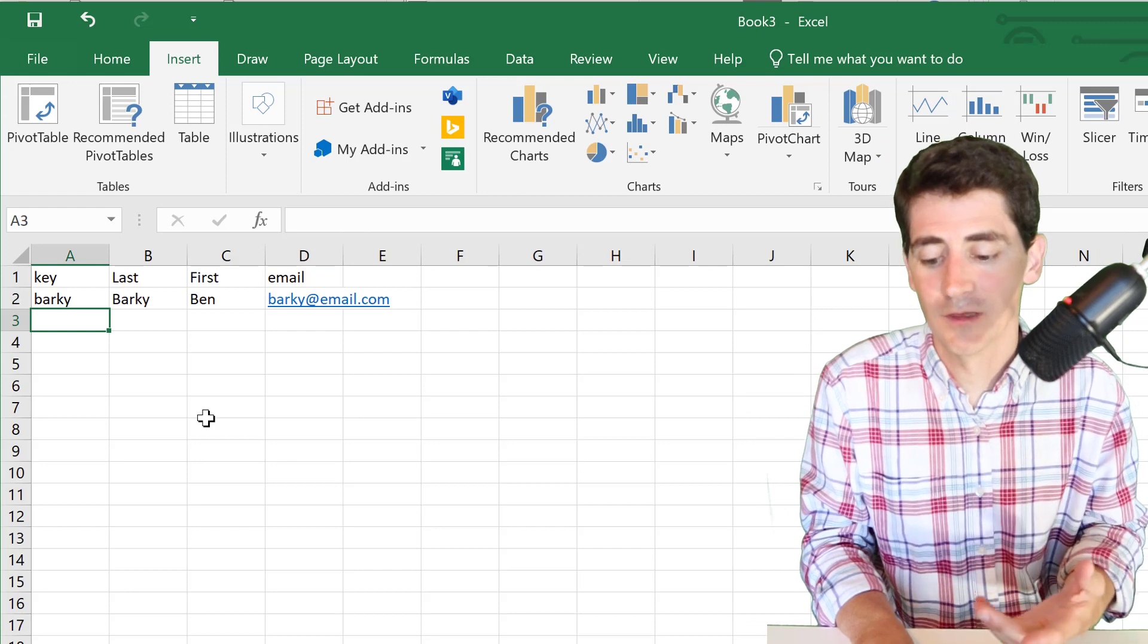
{"action": "left_click", "coordinate": [78, 295]}
{"action": "key", "text": "ctrl+v"}
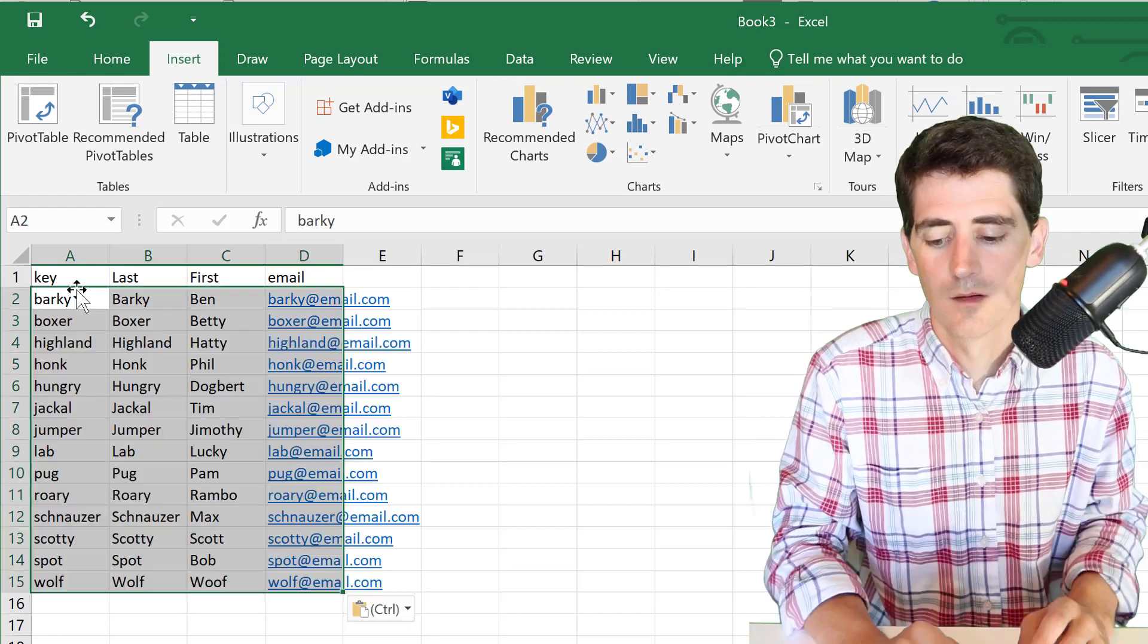
- Format A1:D15 as a table with headers
{"action": "left_click", "coordinate": [70, 280]}
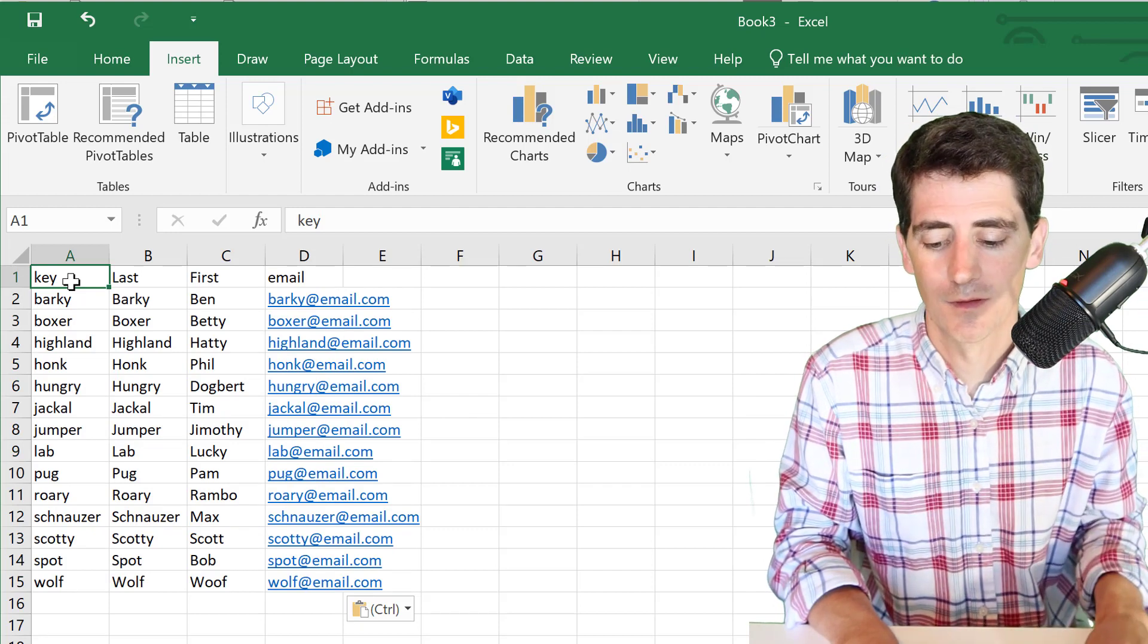
{"action": "key", "text": "shift+Right"}
{"action": "key", "text": "shift+Right"}
{"action": "key", "text": "shift+Right"}
{"action": "key", "text": "shift+Right"}
{"action": "key", "text": "shift+Down"}
{"action": "key", "text": "shift+Left"}
{"action": "key", "text": "shift+Down"}
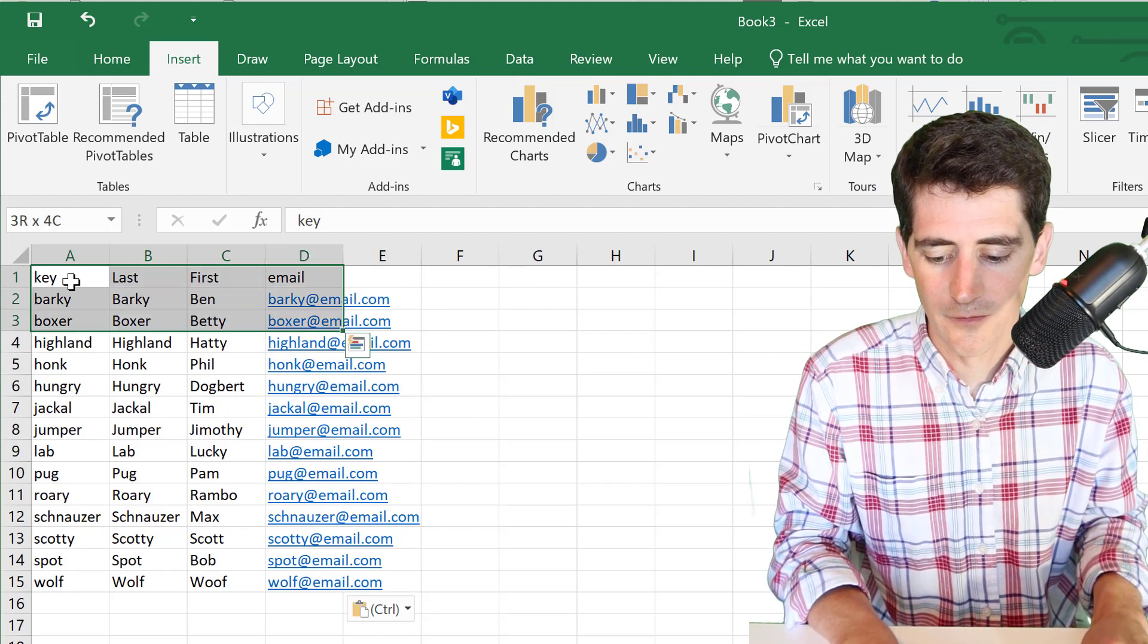
{"action": "key", "text": "shift+Down"}
{"action": "key", "text": "shift+Down"}
{"action": "key", "text": "shift+Down"}
{"action": "key", "text": "shift+Down"}
{"action": "key", "text": "shift+Down"}
{"action": "key", "text": "shift+Down"}
{"action": "key", "text": "shift+Down"}
{"action": "key", "text": "shift+Down"}
{"action": "key", "text": "shift+Down"}
{"action": "key", "text": "shift+Down"}
{"action": "key", "text": "shift+Down"}
{"action": "key", "text": "shift+Down"}
{"action": "key", "text": "shift+Down"}
{"action": "key", "text": "shift+Up"}
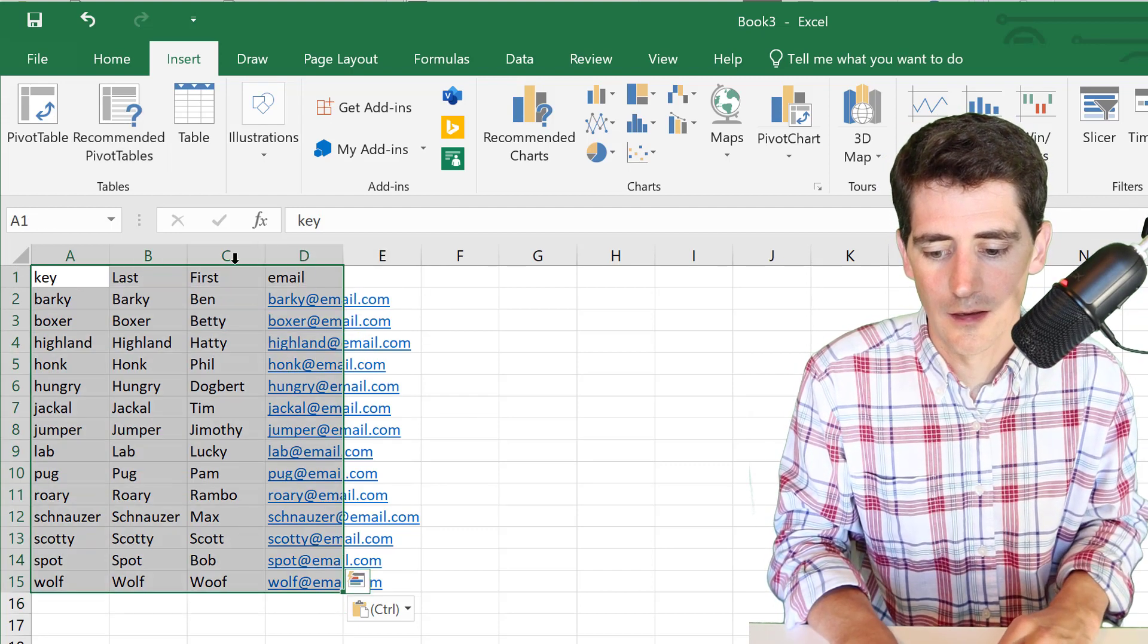
{"action": "left_click", "coordinate": [206, 114]}
{"action": "left_click", "coordinate": [575, 396]}
{"action": "left_click", "coordinate": [542, 412]}
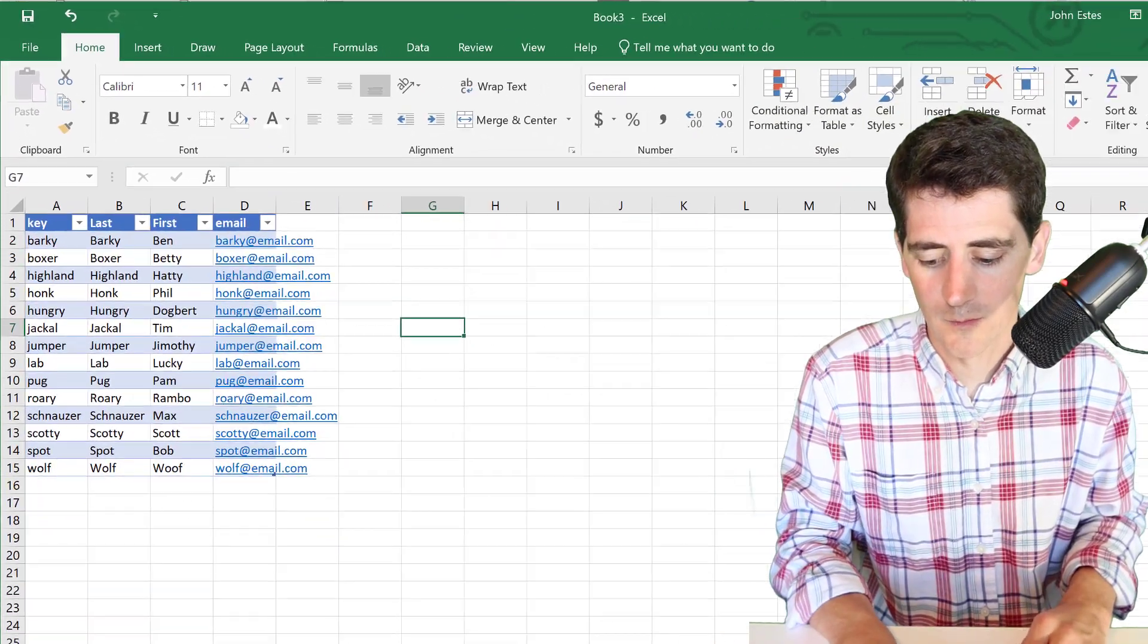
- Rename the current sheet to Roster
{"action": "right_click", "coordinate": [78, 621]}
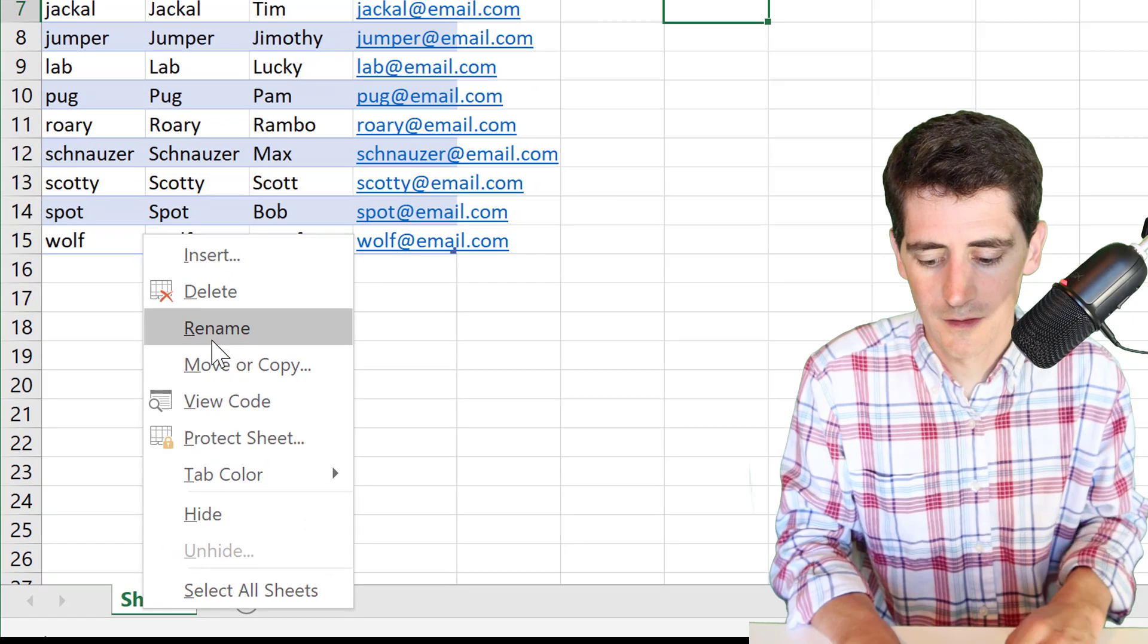
{"action": "left_click", "coordinate": [118, 472]}
{"action": "type", "text": "Roster"}
{"action": "left_click", "coordinate": [260, 352]}
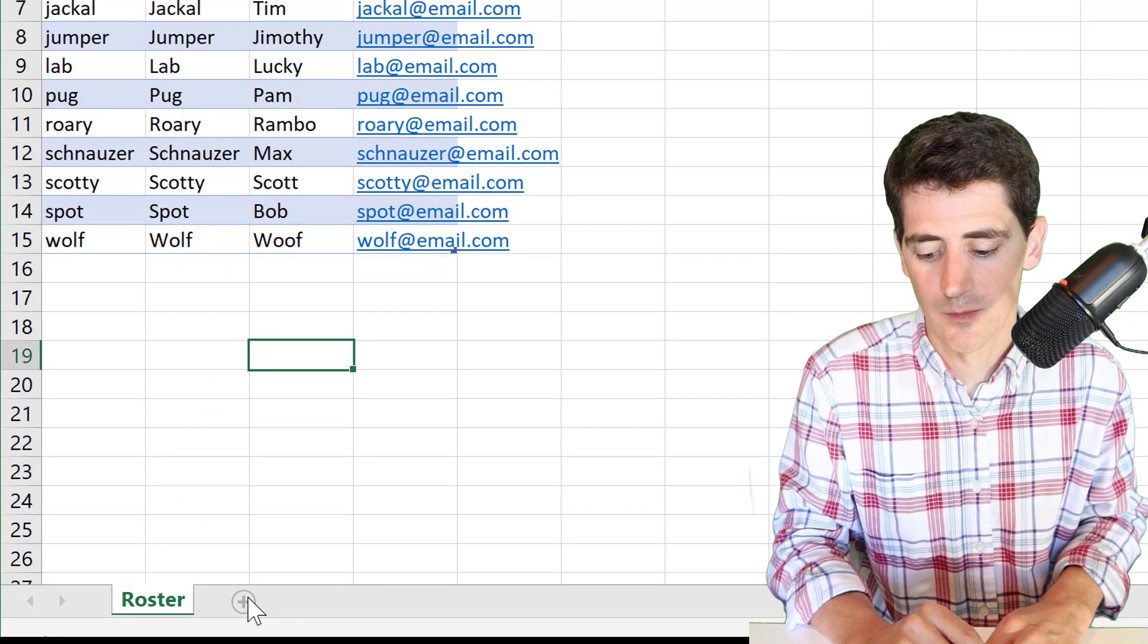
- Add a new sheet after Roster and name it Ledger
{"action": "left_click", "coordinate": [245, 605]}
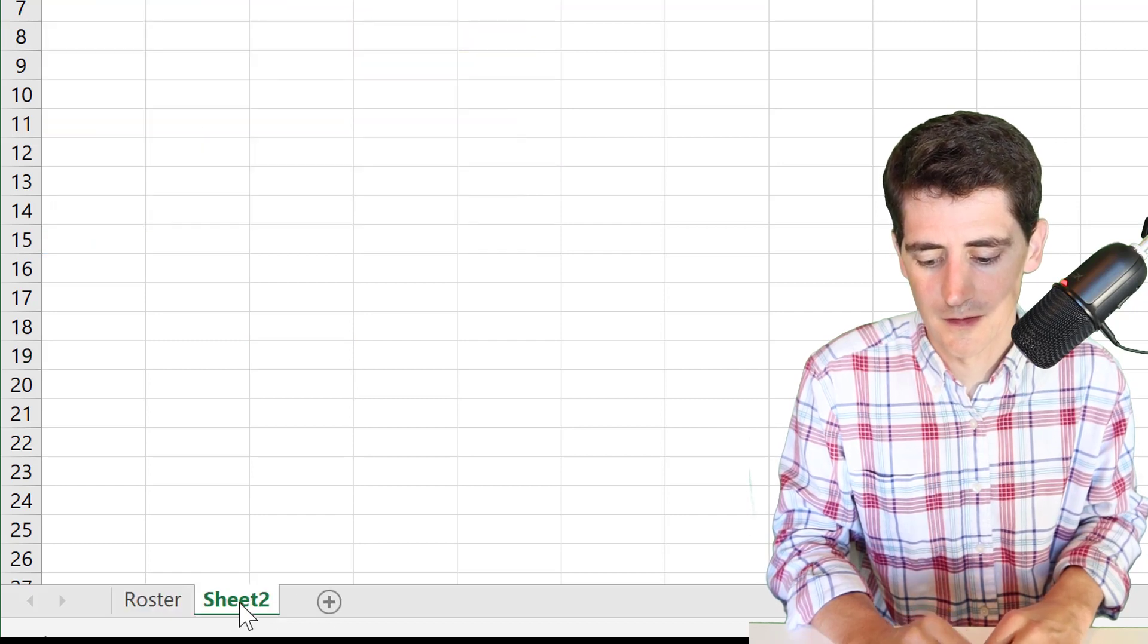
{"action": "right_click", "coordinate": [240, 604]}
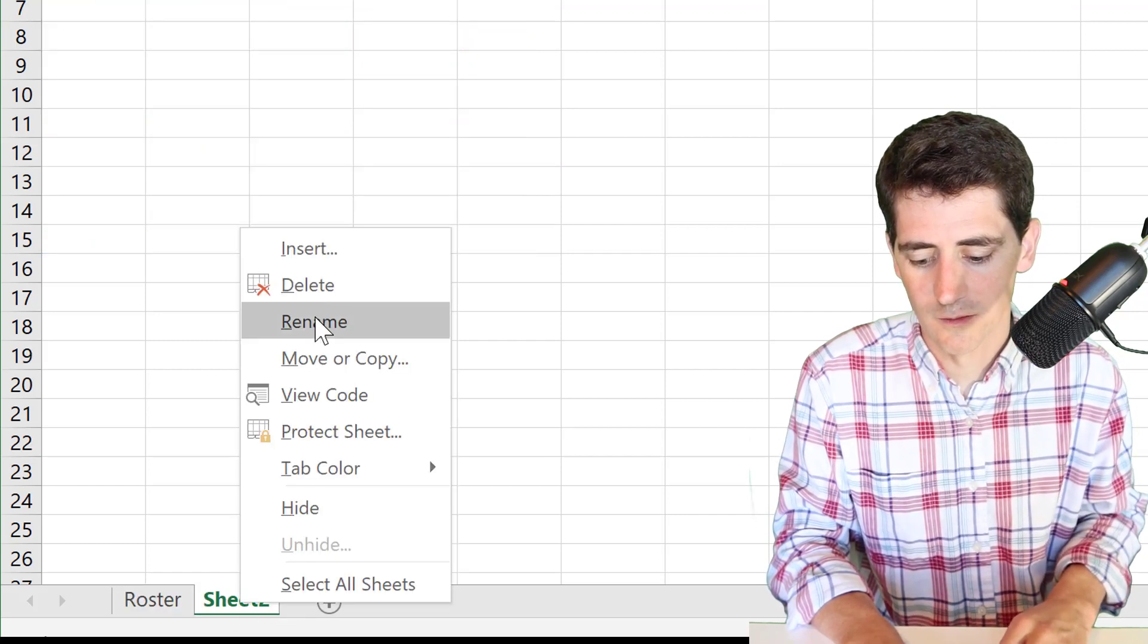
{"action": "left_click", "coordinate": [315, 322]}
{"action": "type", "text": "Ledger"}
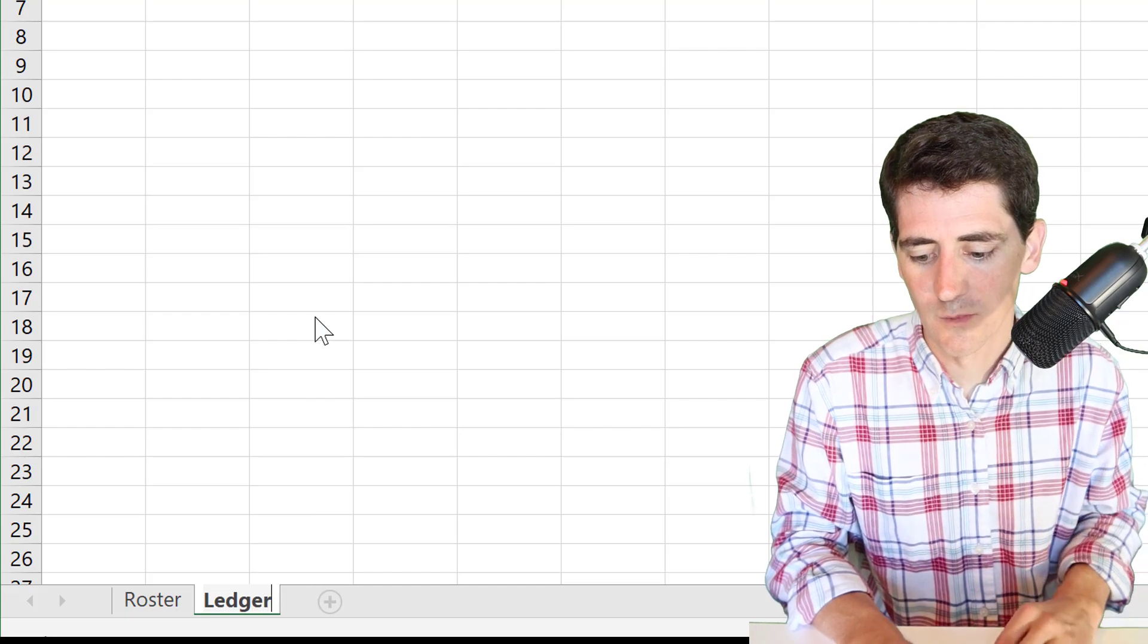
{"action": "key", "text": "Return"}
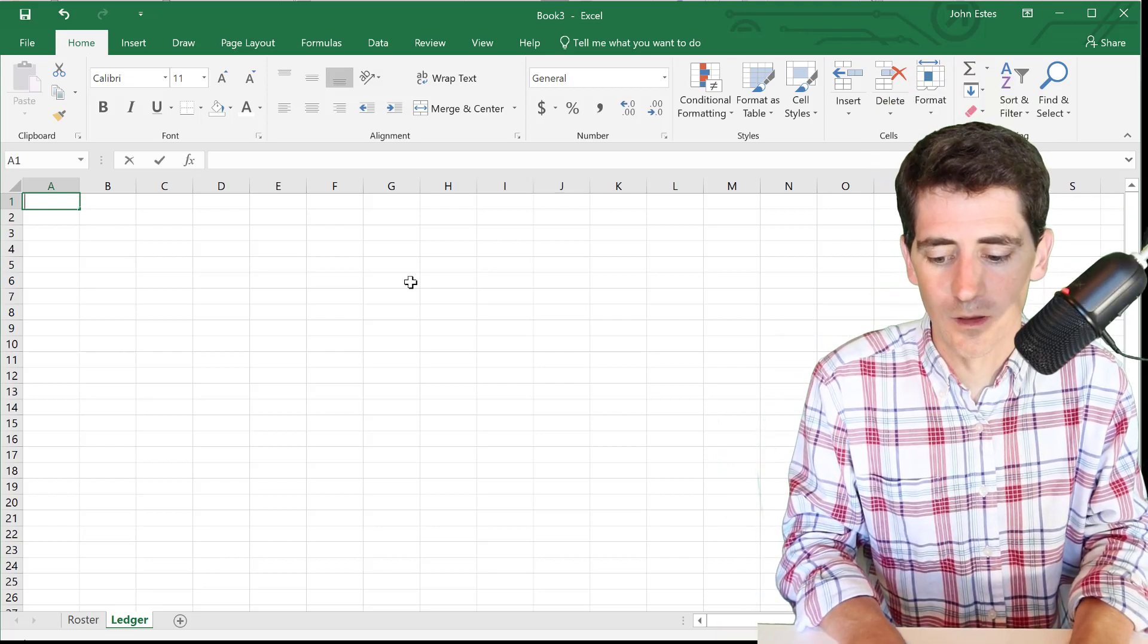
- Type the headers Name, Date, Target and Score in A1:D1
{"action": "type", "text": "Name"}
{"action": "key", "text": "Tab"}
{"action": "type", "text": "S"}
{"action": "key", "text": "BackSpace"}
{"action": "type", "text": "D"}
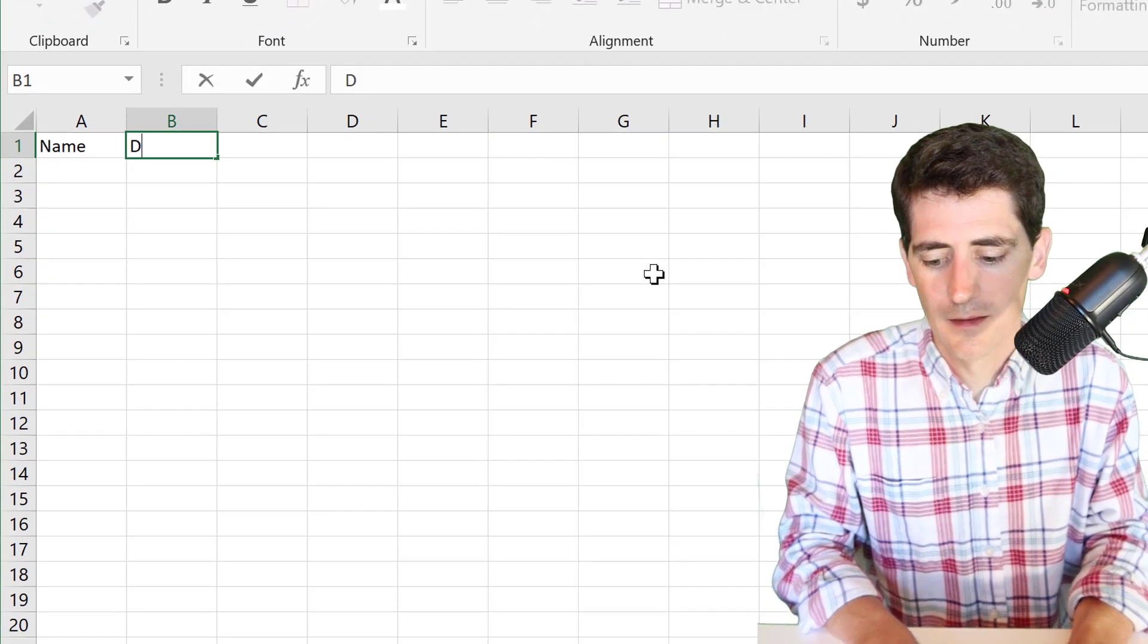
{"action": "type", "text": "ate"}
{"action": "key", "text": "Tab"}
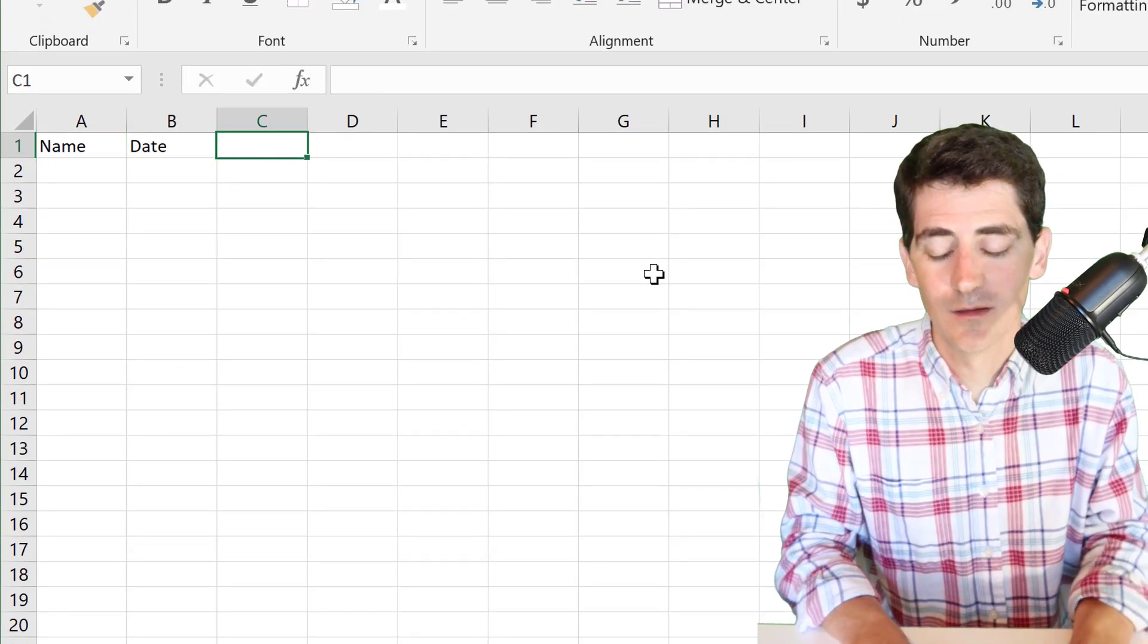
{"action": "type", "text": "Target"}
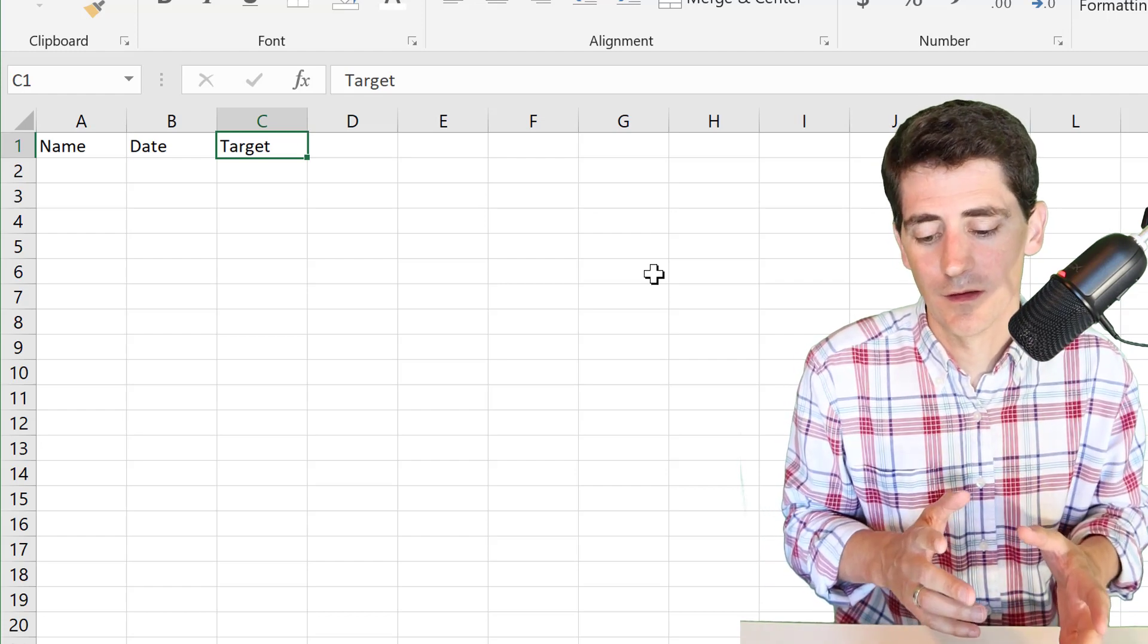
{"action": "key", "text": "Tab"}
{"action": "type", "text": "Score"}
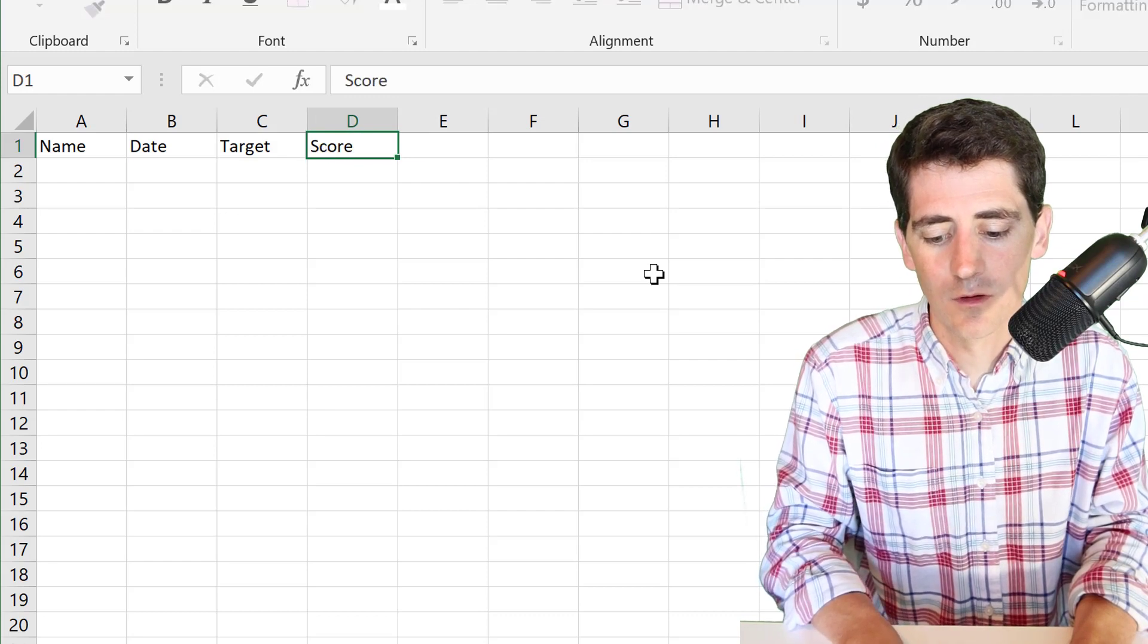
{"action": "key", "text": "Tab"}
- Add the Version and Comment headers in E1 and F1
{"action": "type", "text": "Veris"}
{"action": "key", "text": "BackSpace"}
{"action": "key", "text": "BackSpace"}
{"action": "type", "text": "sion"}
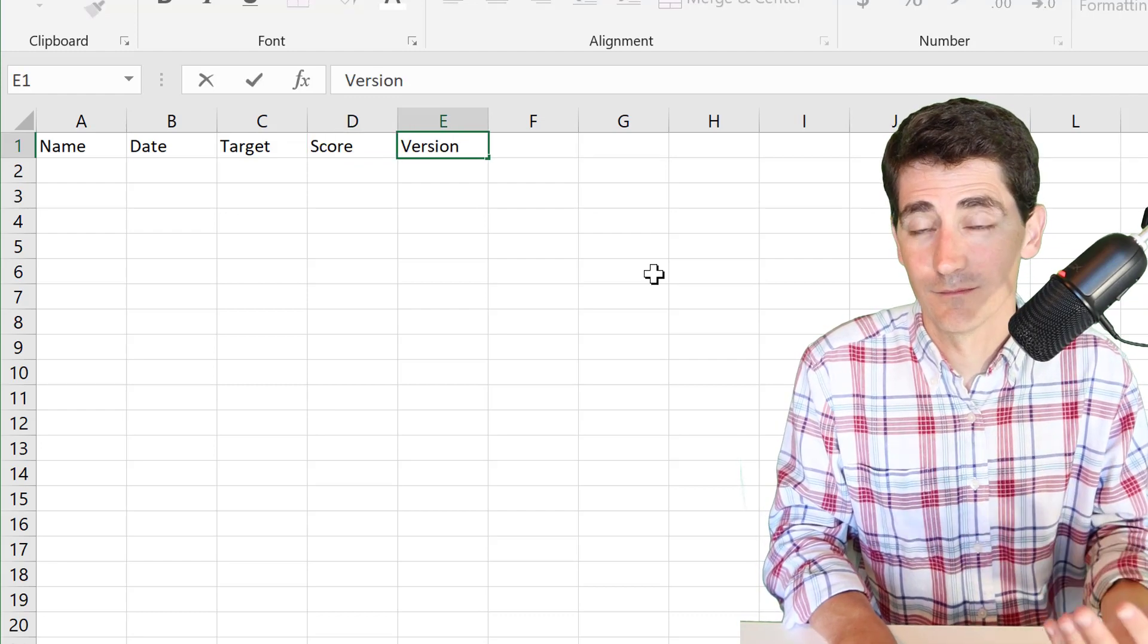
{"action": "key", "text": "Tab"}
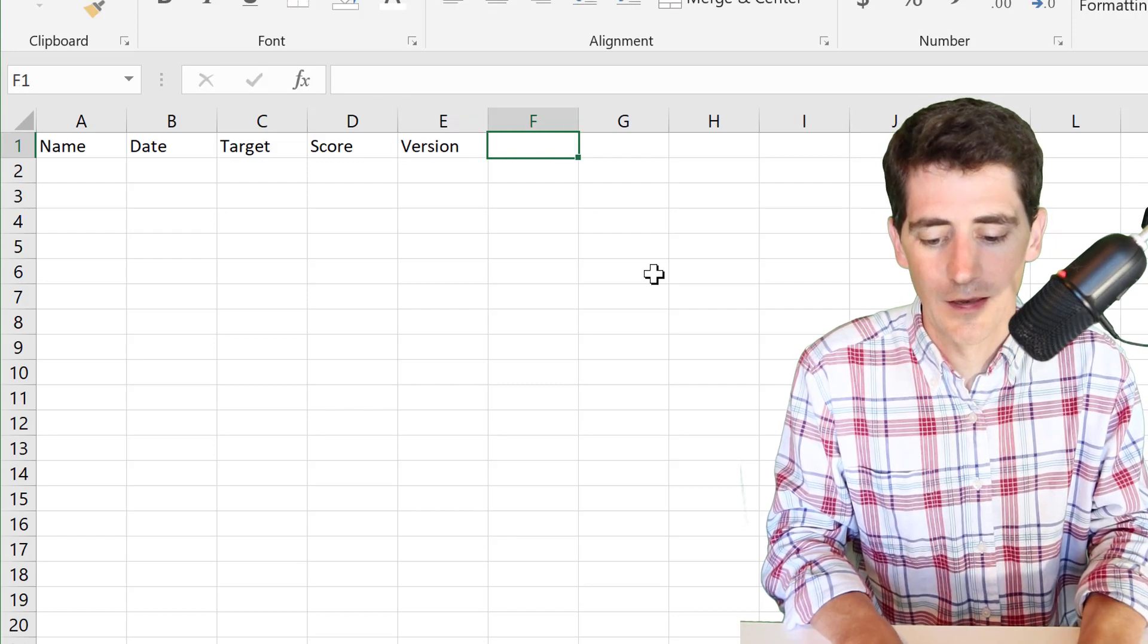
{"action": "type", "text": "Comment"}
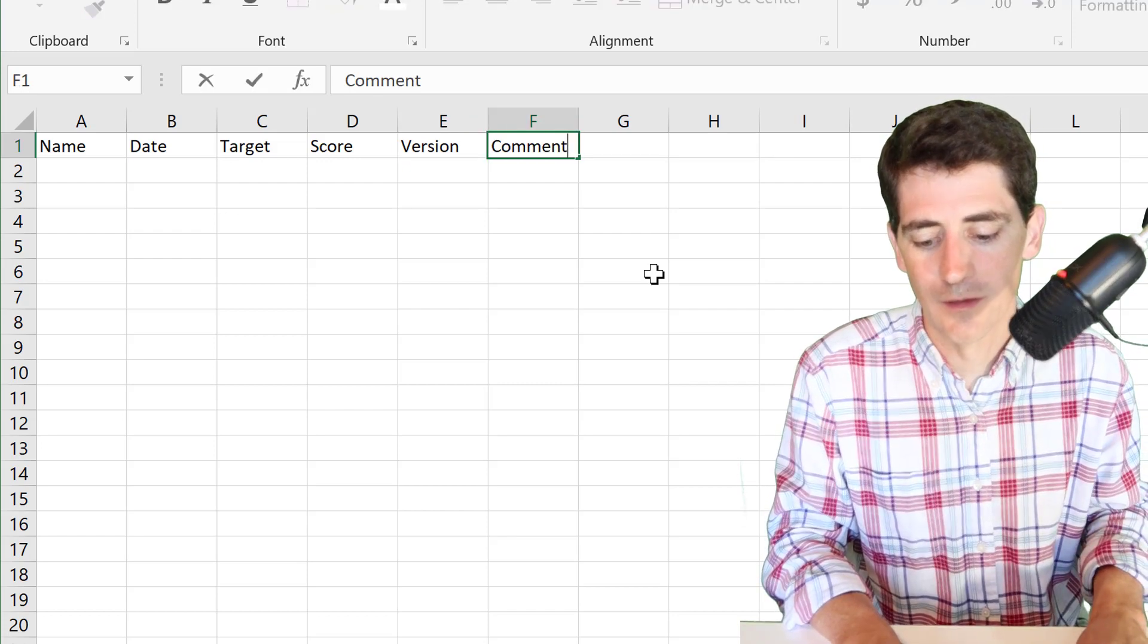
{"action": "key", "text": "Return"}
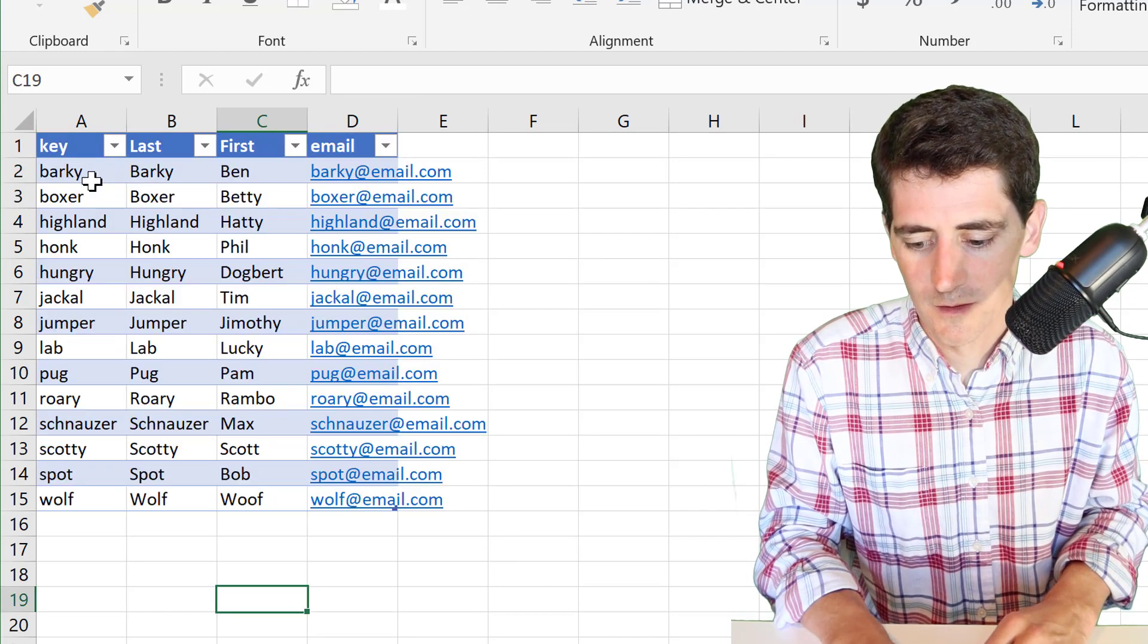
- Copy the 14 student keys from the Roster table into the Ledger's Name column
{"action": "left_click_drag", "start_coordinate": [90, 174], "coordinate": [88, 181]}
{"action": "key", "text": "shift+Down"}
{"action": "key", "text": "shift+Down"}
{"action": "key", "text": "shift+Down"}
{"action": "key", "text": "shift+Down"}
{"action": "key", "text": "shift+Down"}
{"action": "key", "text": "shift+Down"}
{"action": "key", "text": "shift+Down"}
{"action": "key", "text": "shift+Down"}
{"action": "key", "text": "shift+Down"}
{"action": "key", "text": "shift+Down"}
{"action": "key", "text": "shift+Down"}
{"action": "key", "text": "shift+Down"}
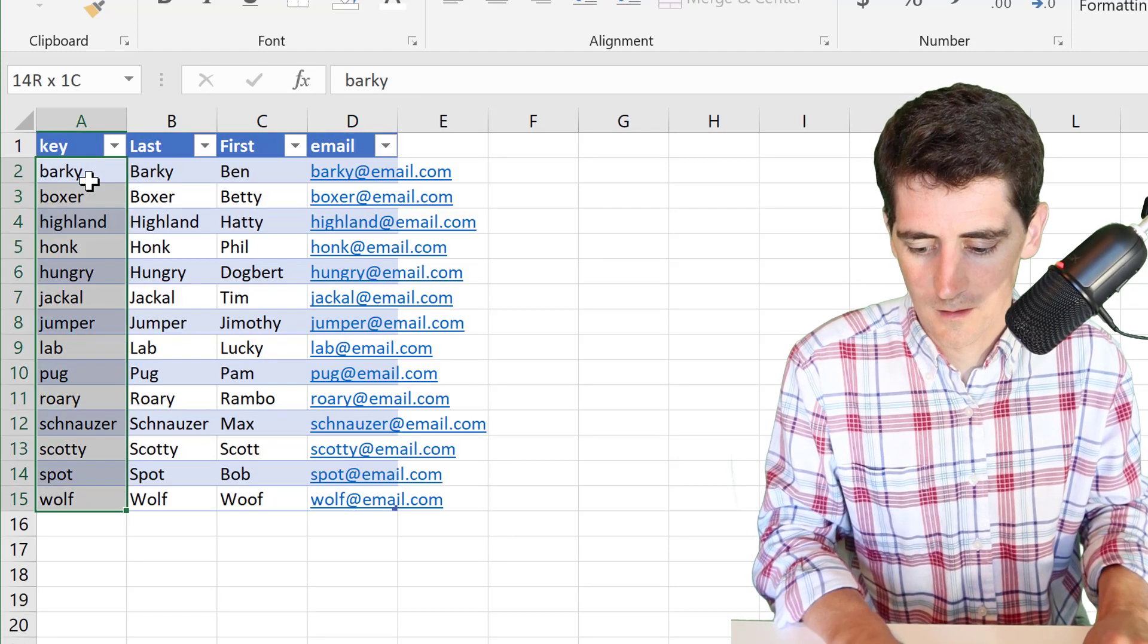
{"action": "key", "text": "ctrl+c"}
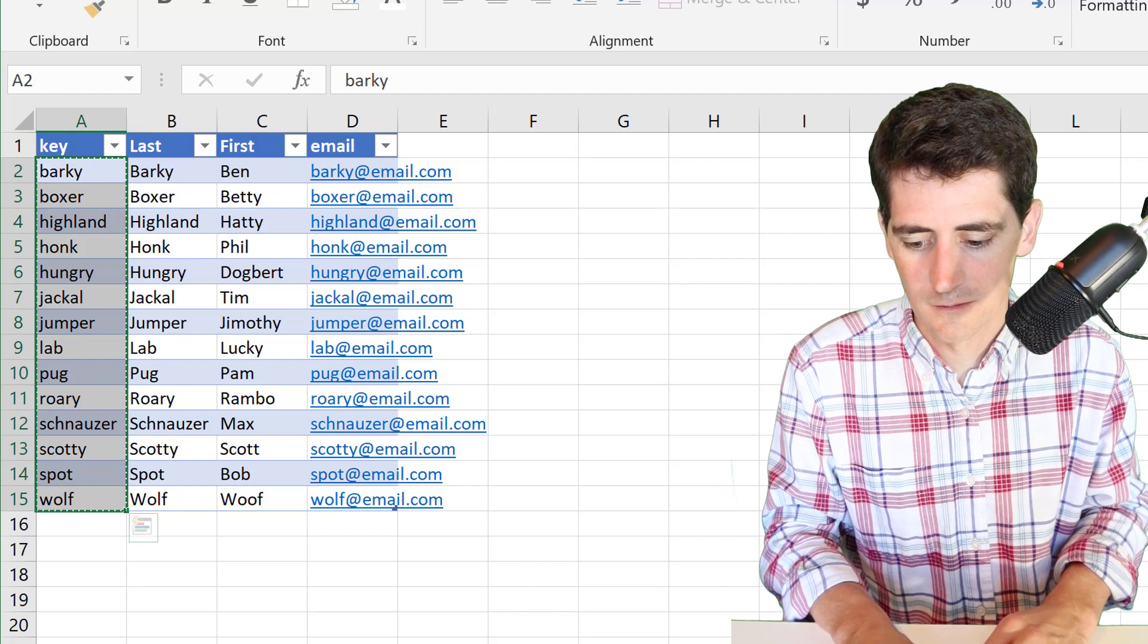
{"action": "key", "text": "ctrl+Page_Up"}
{"action": "key", "text": "ctrl+v"}
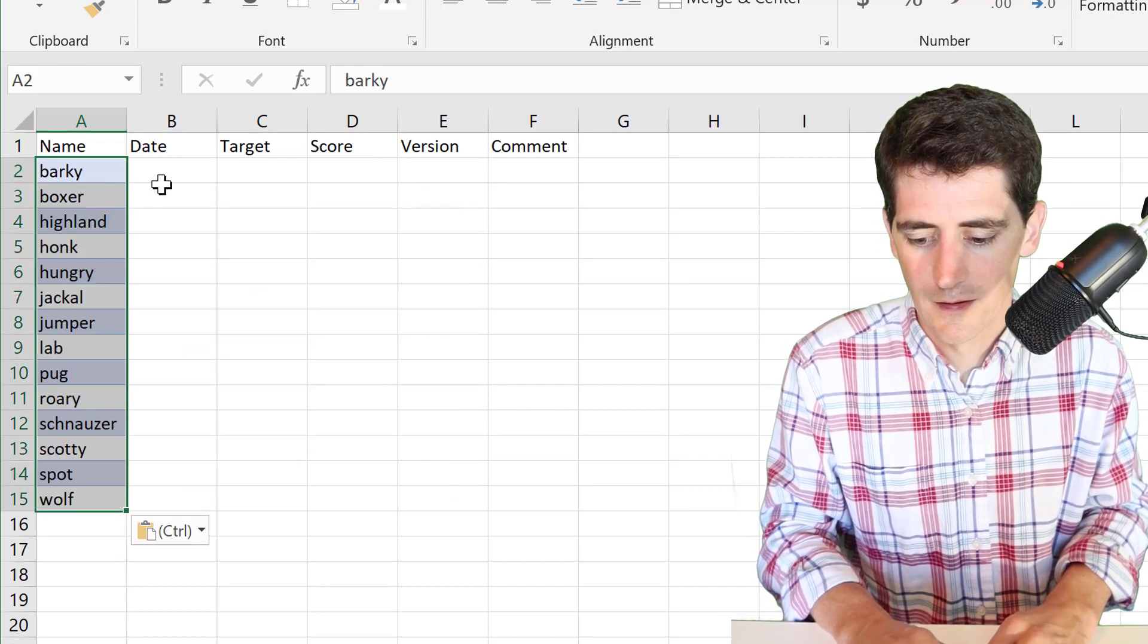
- Fill row 2 with today's date, target A.1 and version Q A.1.1
{"action": "left_click", "coordinate": [162, 184]}
{"action": "key", "text": "Up"}
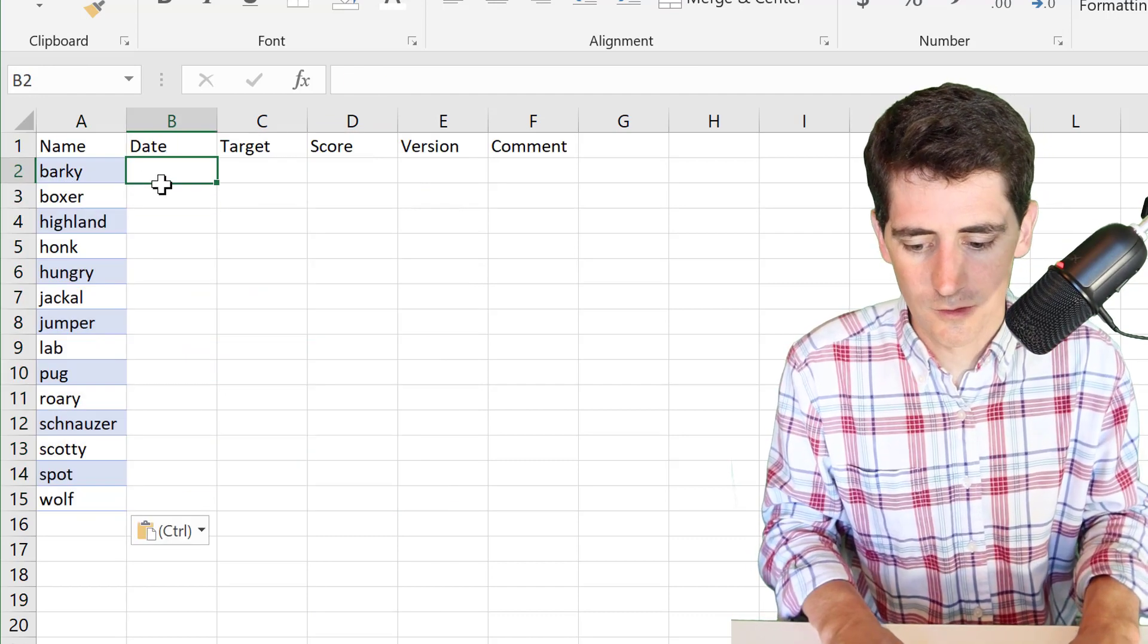
{"action": "key", "text": "ctrl+semicolon"}
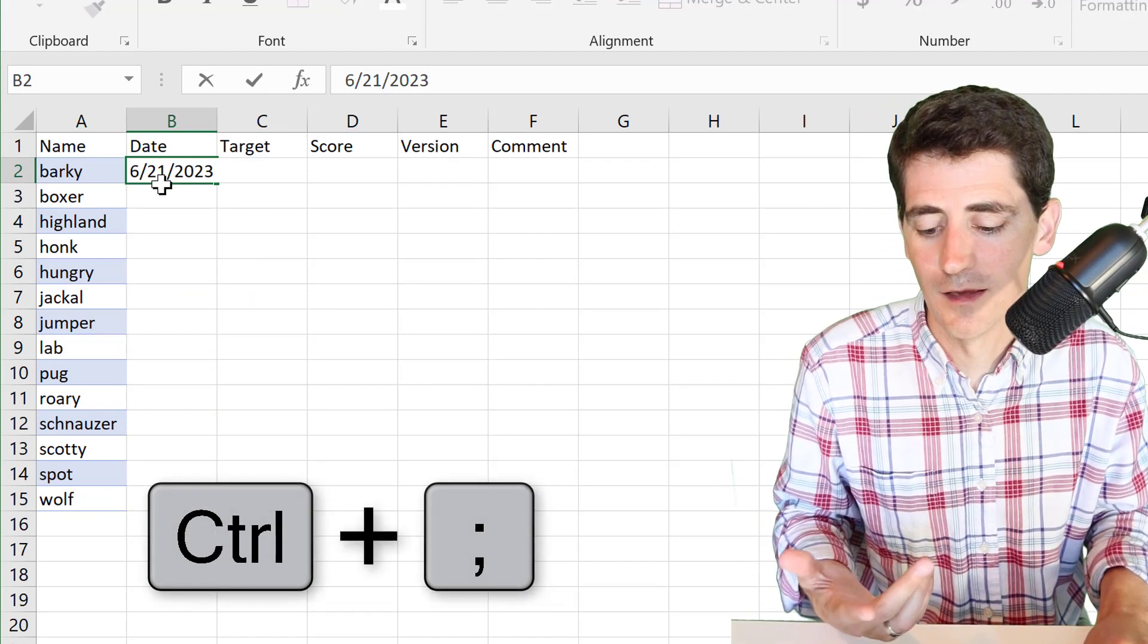
{"action": "key", "text": "Tab"}
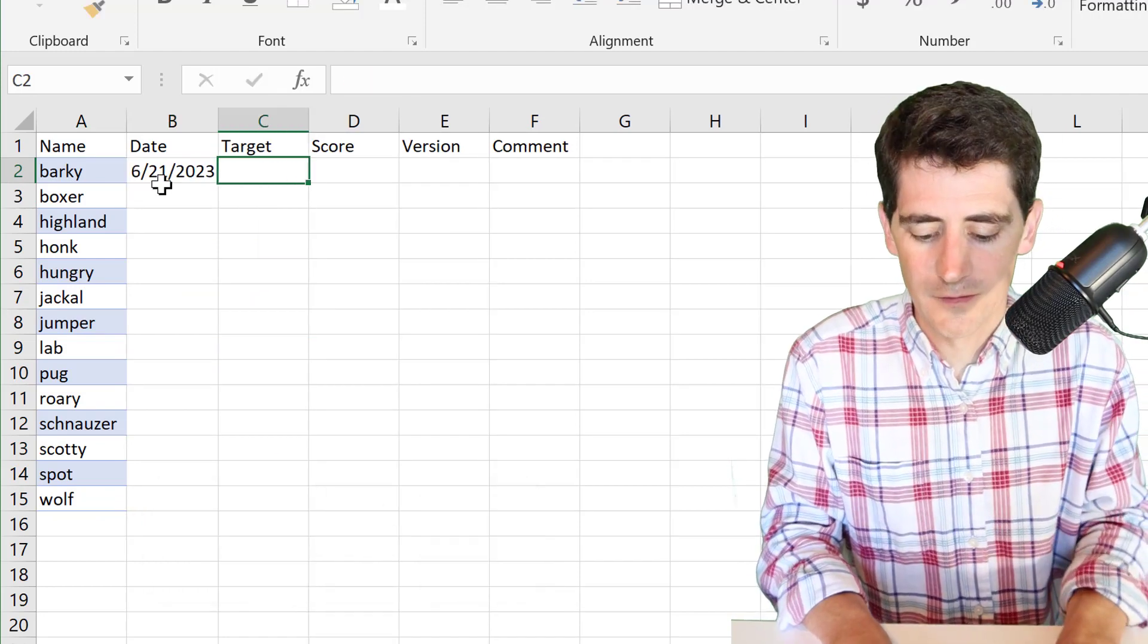
{"action": "type", "text": "A.1"}
{"action": "key", "text": "Tab"}
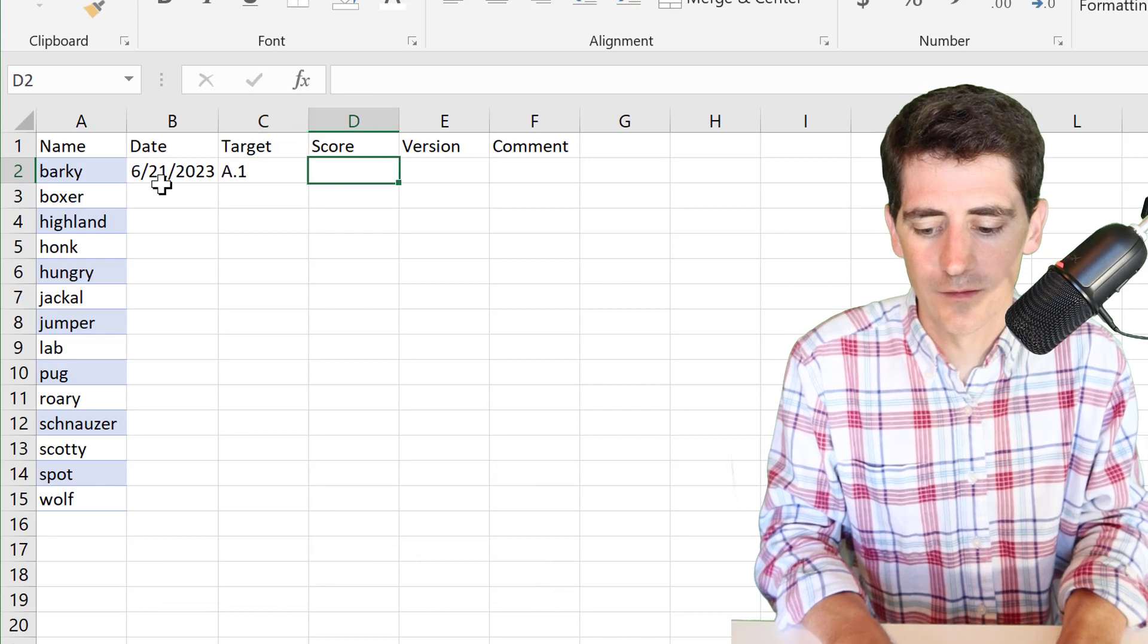
{"action": "key", "text": "Tab"}
{"action": "type", "text": "Q A.1.1"}
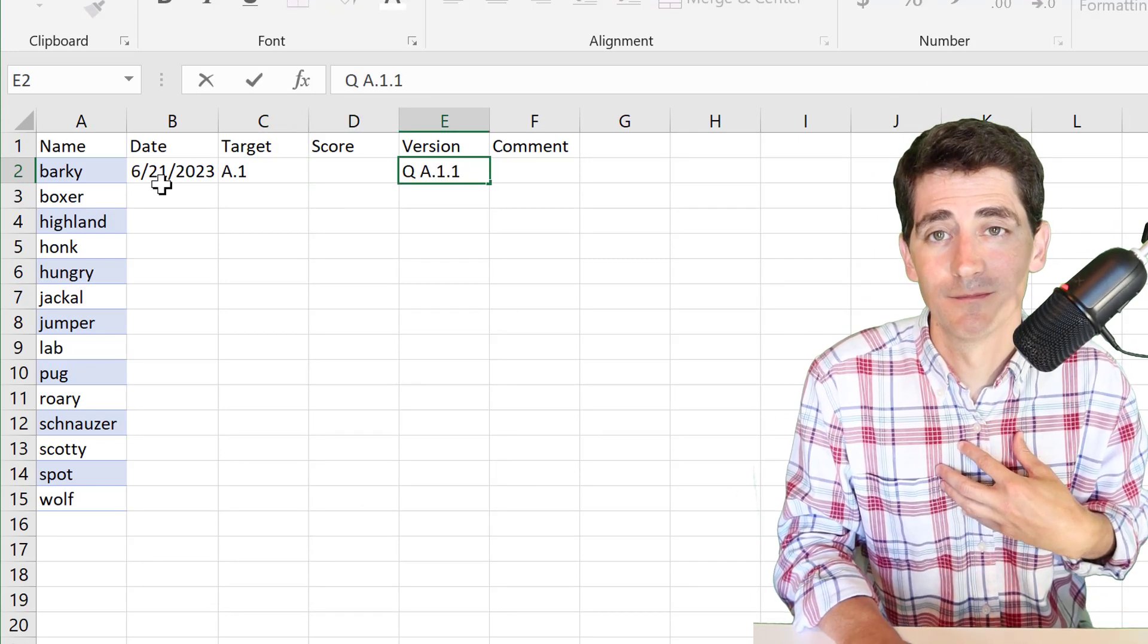
{"action": "key", "text": "ctrl+Return"}
- Fill the row 2 date, target and version down through row 15
{"action": "key", "text": "shift+Left"}
{"action": "key", "text": "shift+Left"}
{"action": "key", "text": "shift+Left"}
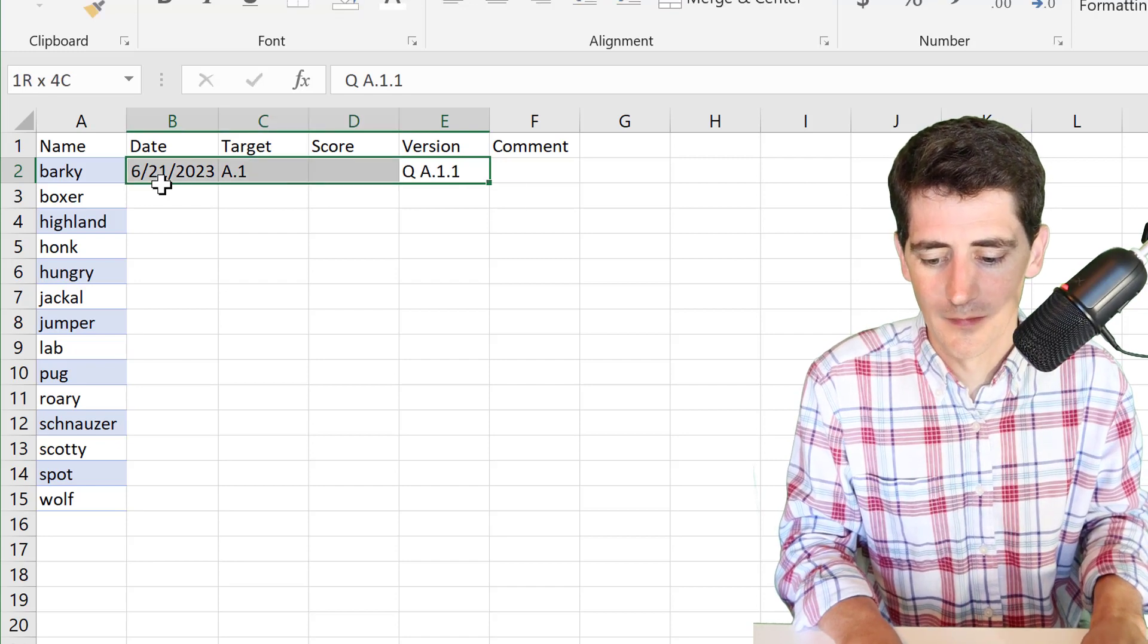
{"action": "key", "text": "shift+Down"}
{"action": "key", "text": "shift+Down"}
{"action": "key", "text": "shift+Down"}
{"action": "key", "text": "shift+Down"}
{"action": "key", "text": "shift+Down"}
{"action": "key", "text": "shift+Down"}
{"action": "key", "text": "shift+Down"}
{"action": "key", "text": "shift+Down"}
{"action": "key", "text": "shift+Down"}
{"action": "key", "text": "shift+Down"}
{"action": "key", "text": "shift+Down"}
{"action": "key", "text": "shift+Down"}
{"action": "key", "text": "shift+Down"}
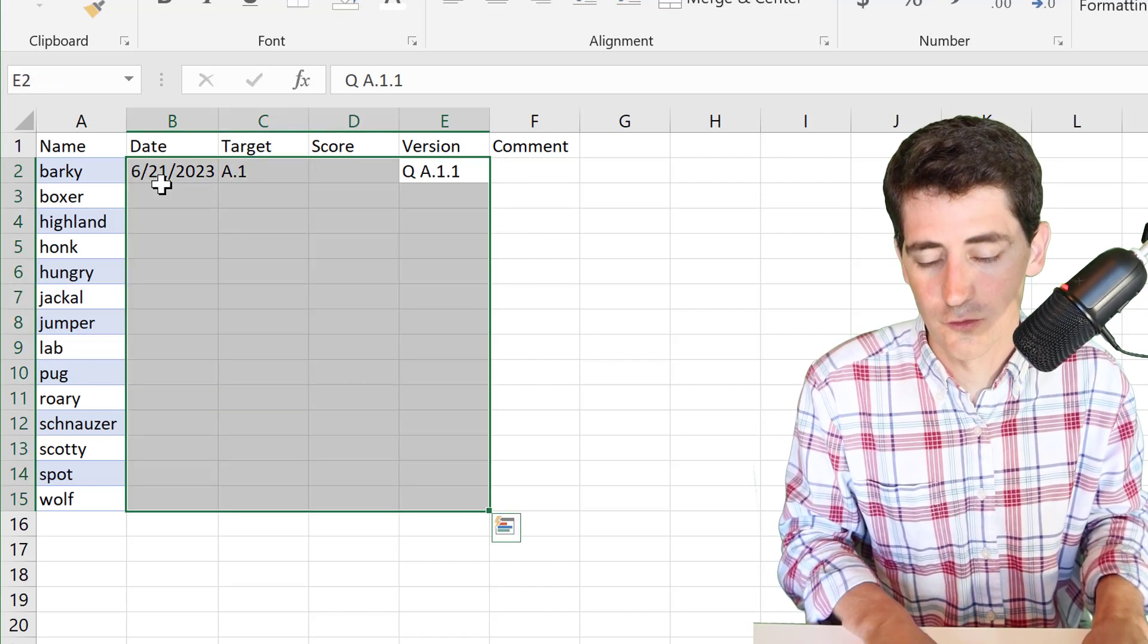
{"action": "key", "text": "ctrl+d"}
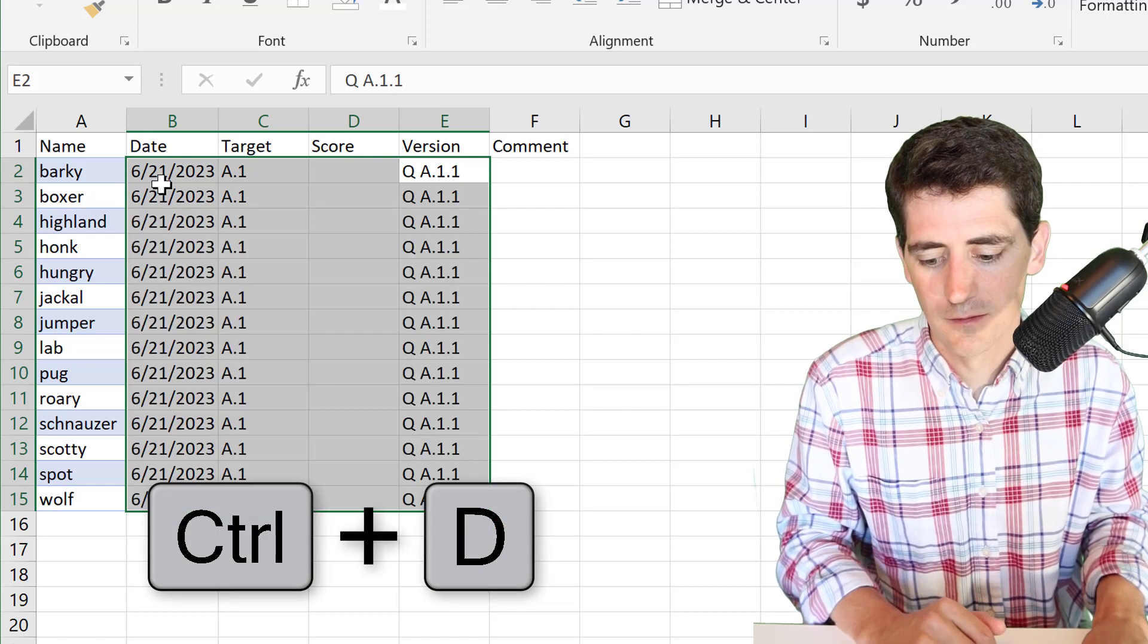
{"action": "key", "text": "Right"}
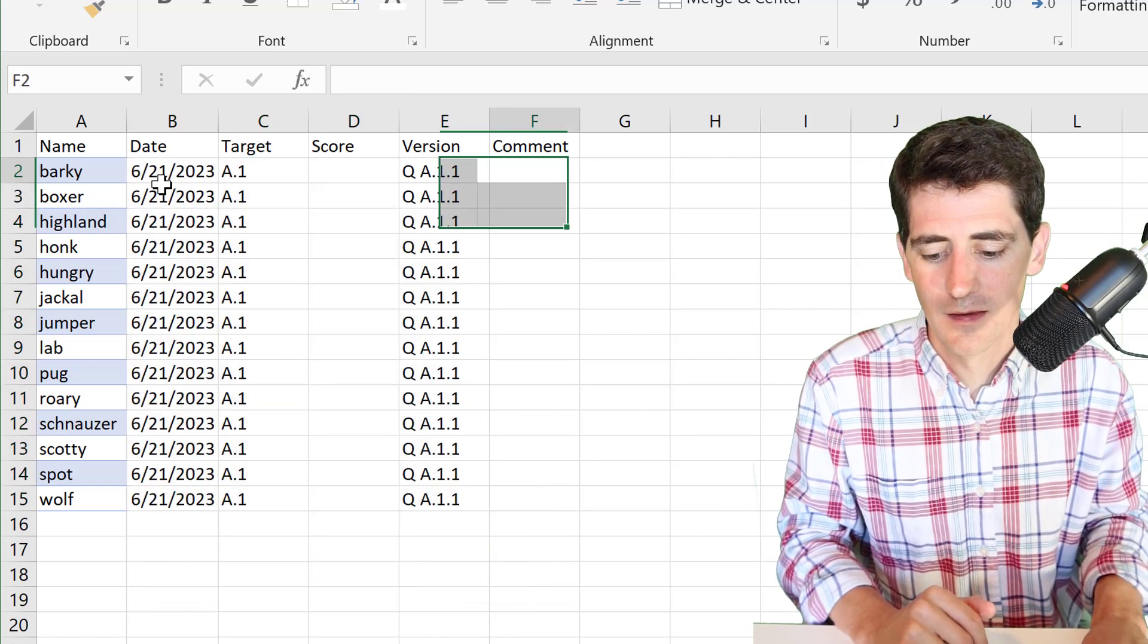
- Enter scores 1, 0, 0 and 1 in D2:D5
{"action": "key", "text": "Left"}
{"action": "key", "text": "Left"}
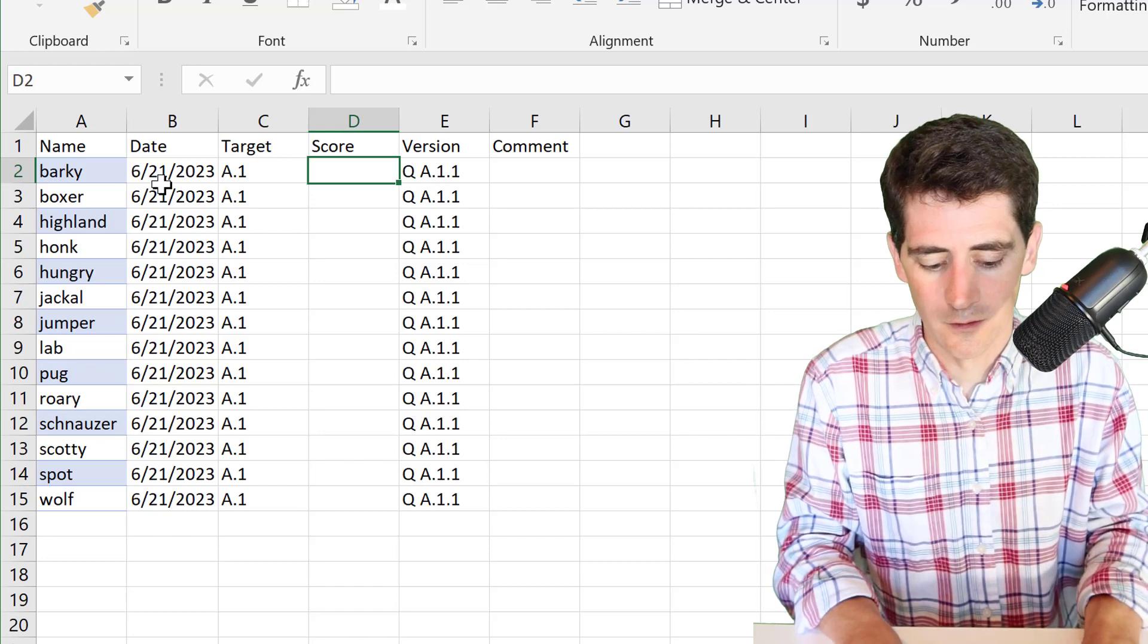
{"action": "key", "text": "F2"}
{"action": "type", "text": "1"}
{"action": "key", "text": "Return"}
{"action": "type", "text": "0"}
{"action": "key", "text": "Return"}
{"action": "type", "text": "0"}
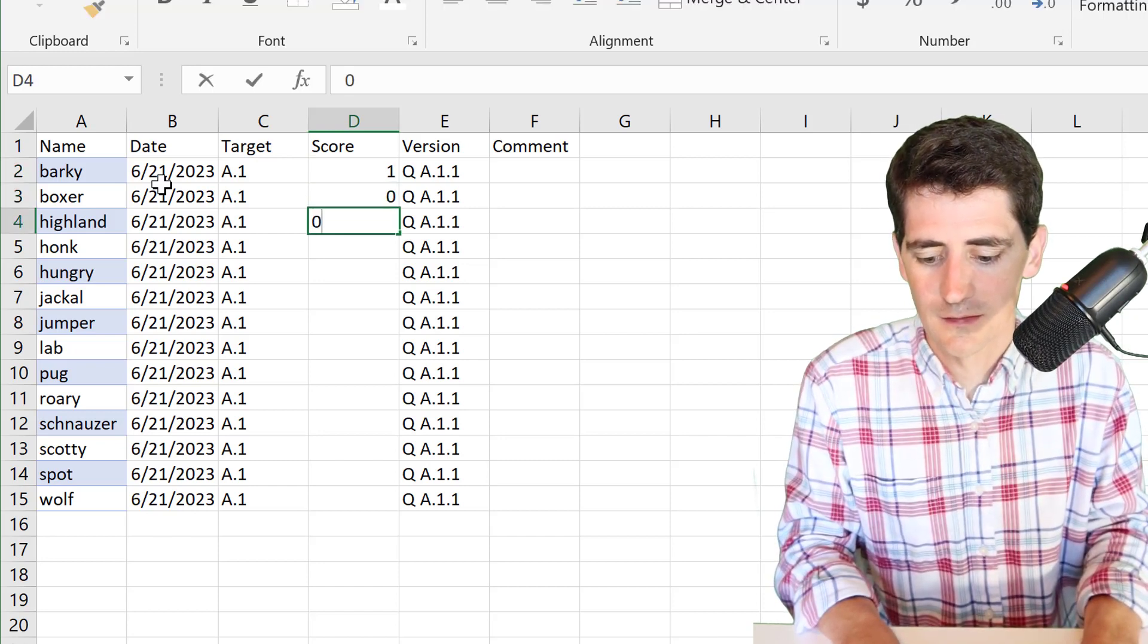
{"action": "key", "text": "Return"}
{"action": "type", "text": "1"}
{"action": "key", "text": "Return"}
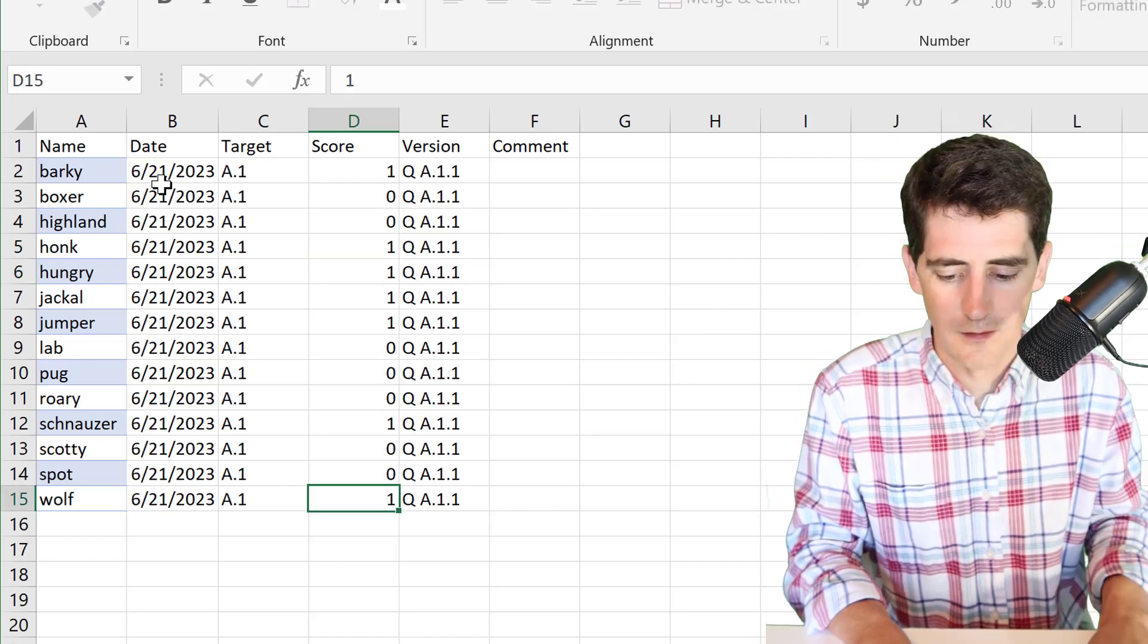
{"action": "key", "text": "Left"}
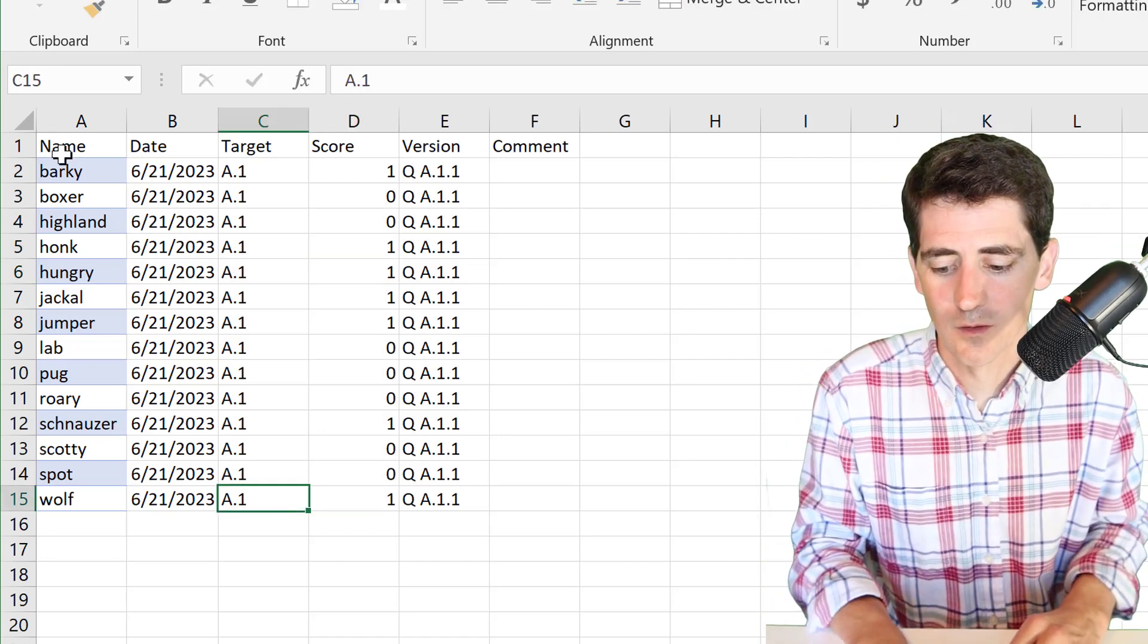
- Format the score log A1:F15 as a table with headers
{"action": "left_click", "coordinate": [80, 145]}
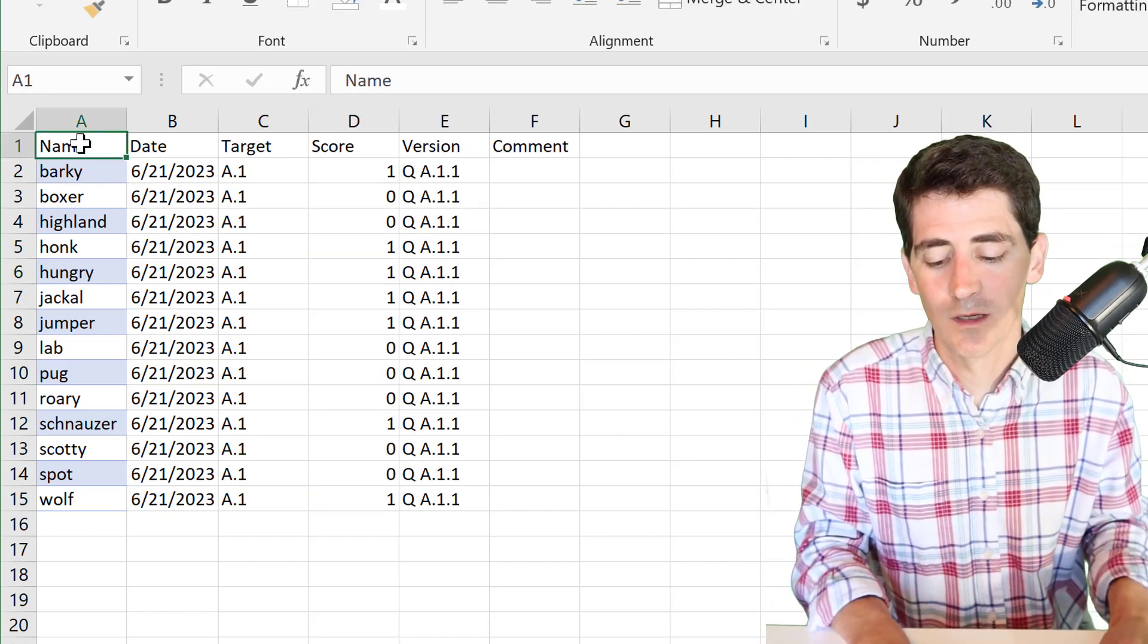
{"action": "key", "text": "shift+Right"}
{"action": "key", "text": "shift+Right"}
{"action": "key", "text": "shift+Right"}
{"action": "key", "text": "shift+Right"}
{"action": "key", "text": "shift+Down"}
{"action": "key", "text": "shift+Down"}
{"action": "key", "text": "shift+Down"}
{"action": "key", "text": "shift+Right"}
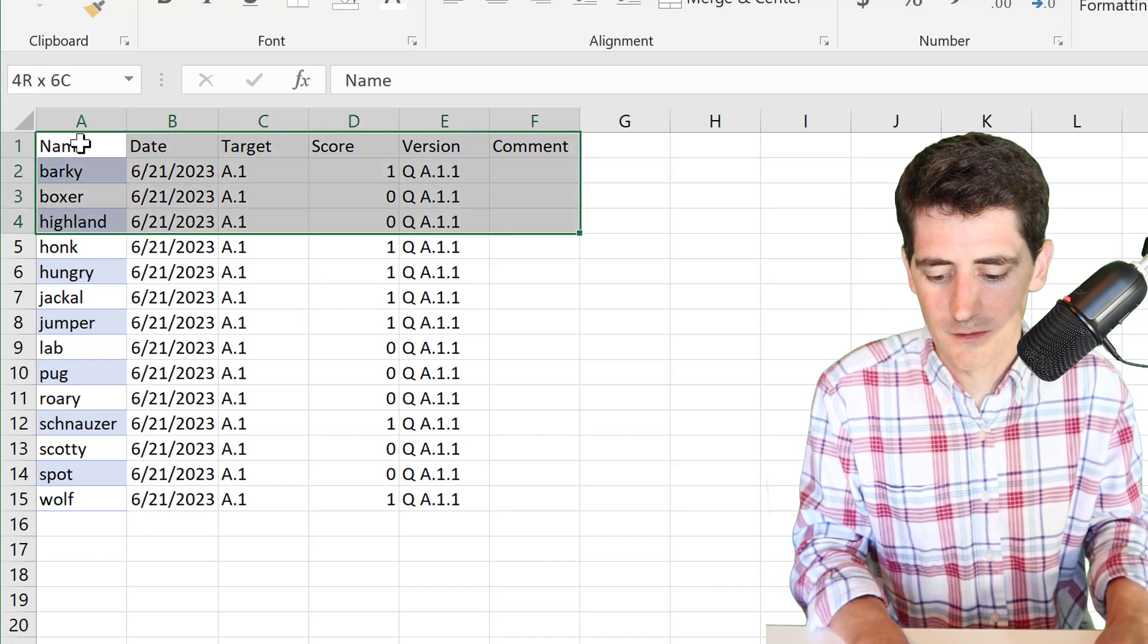
{"action": "key", "text": "shift+Down"}
{"action": "key", "text": "shift+Down"}
{"action": "key", "text": "shift+Down"}
{"action": "key", "text": "shift+Down"}
{"action": "key", "text": "shift+Down"}
{"action": "key", "text": "shift+Down"}
{"action": "key", "text": "shift+Down"}
{"action": "key", "text": "shift+Down"}
{"action": "key", "text": "shift+Down"}
{"action": "key", "text": "shift+Down"}
{"action": "key", "text": "shift+Down"}
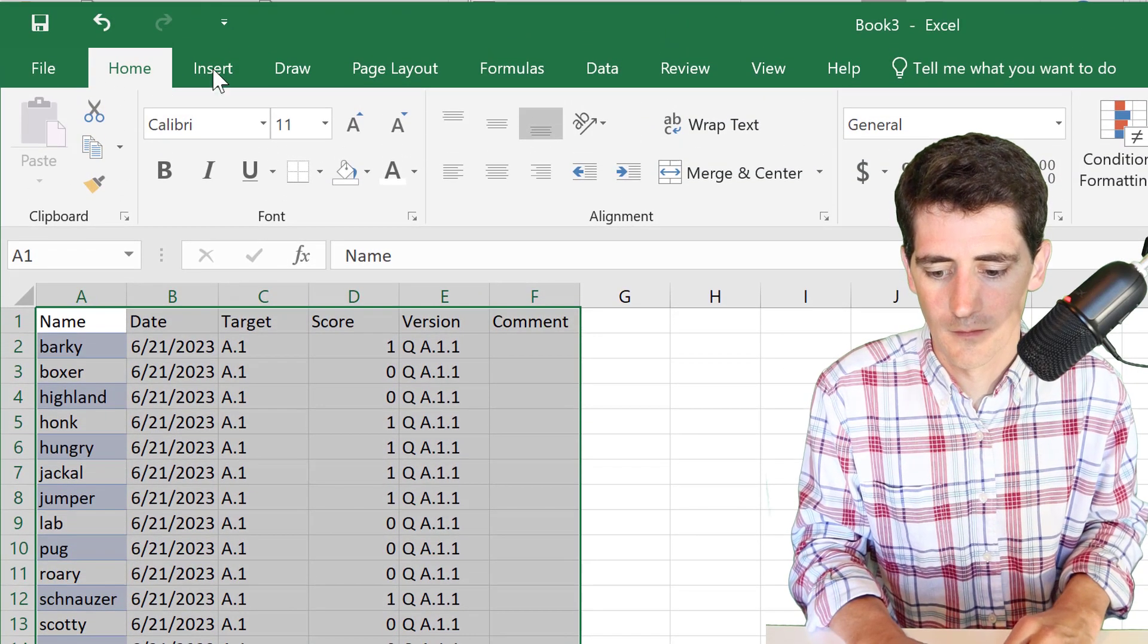
{"action": "left_click", "coordinate": [213, 68]}
{"action": "left_click", "coordinate": [225, 129]}
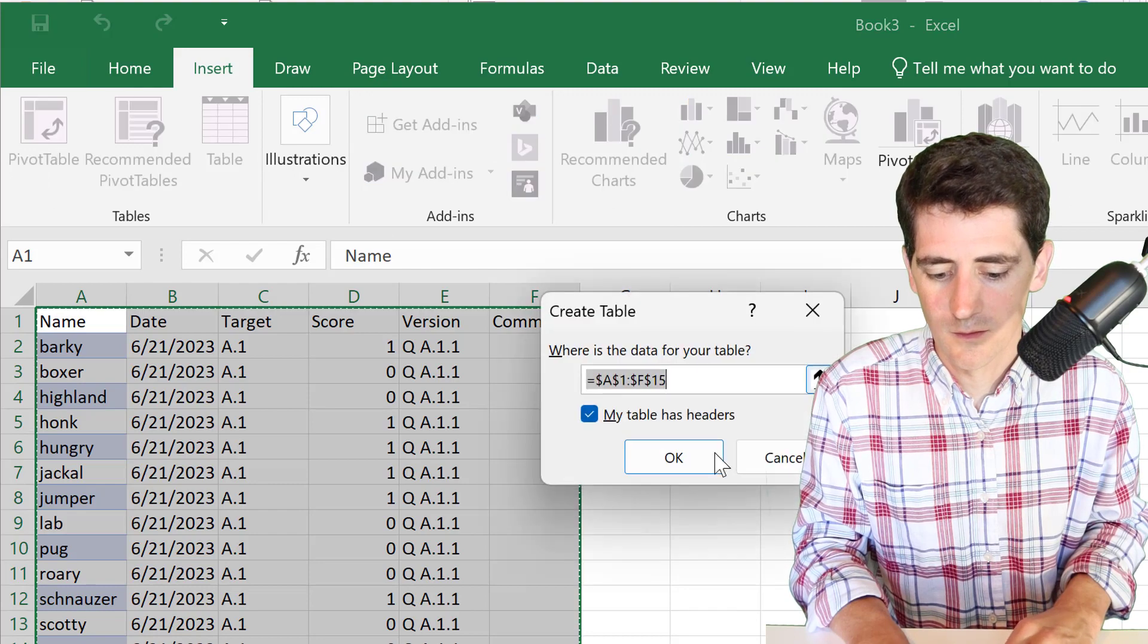
{"action": "left_click", "coordinate": [673, 458]}
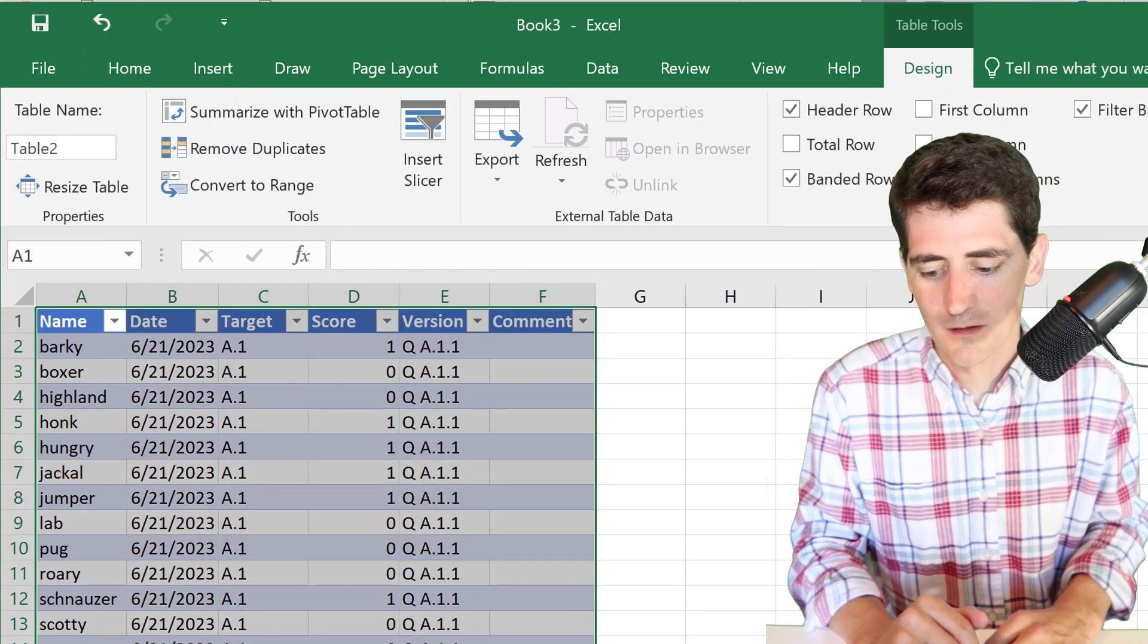
- Add a retake row 16 with date 6/23/23, target A.1, version Q A.1.2 and score 1
{"action": "left_click", "coordinate": [81, 643]}
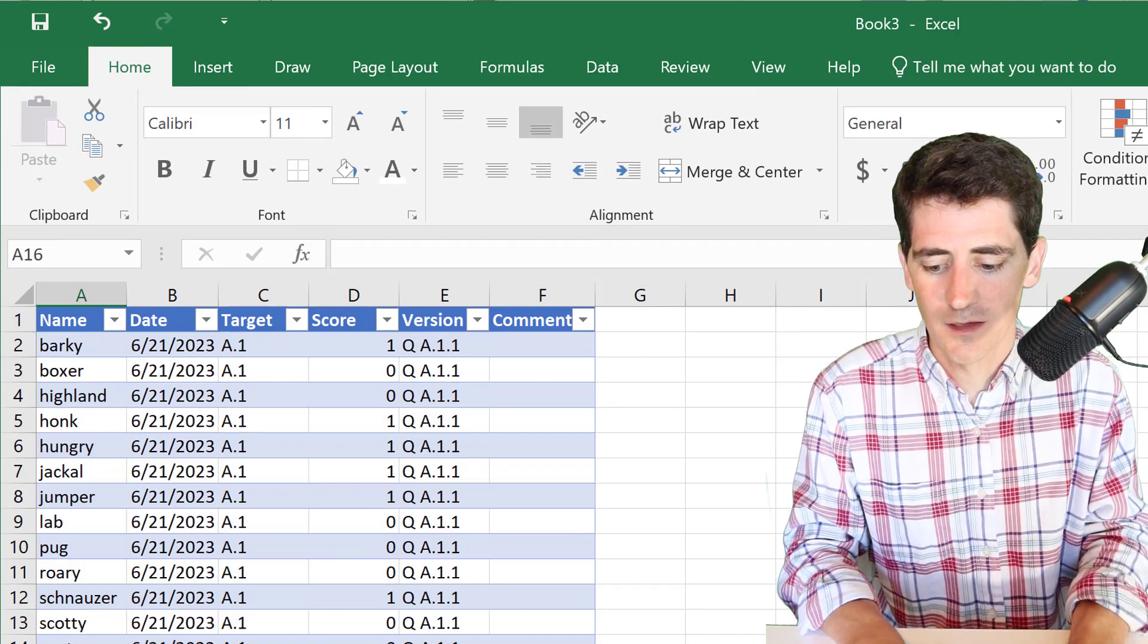
{"action": "type", "text": "boxer"}
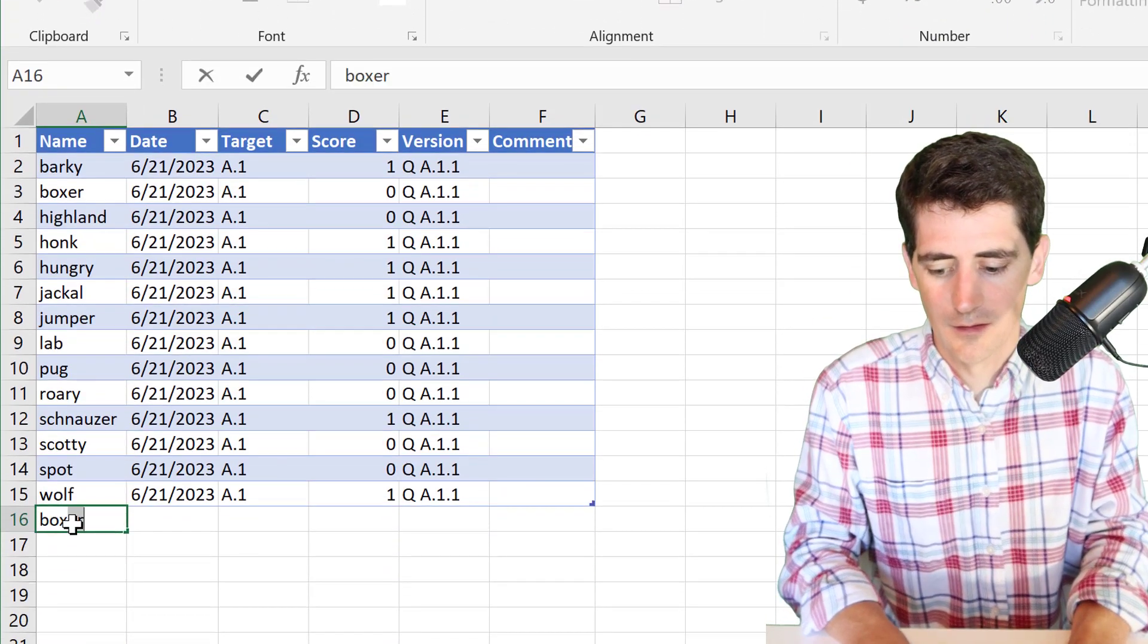
{"action": "key", "text": "Tab"}
{"action": "type", "text": "6/23/23"}
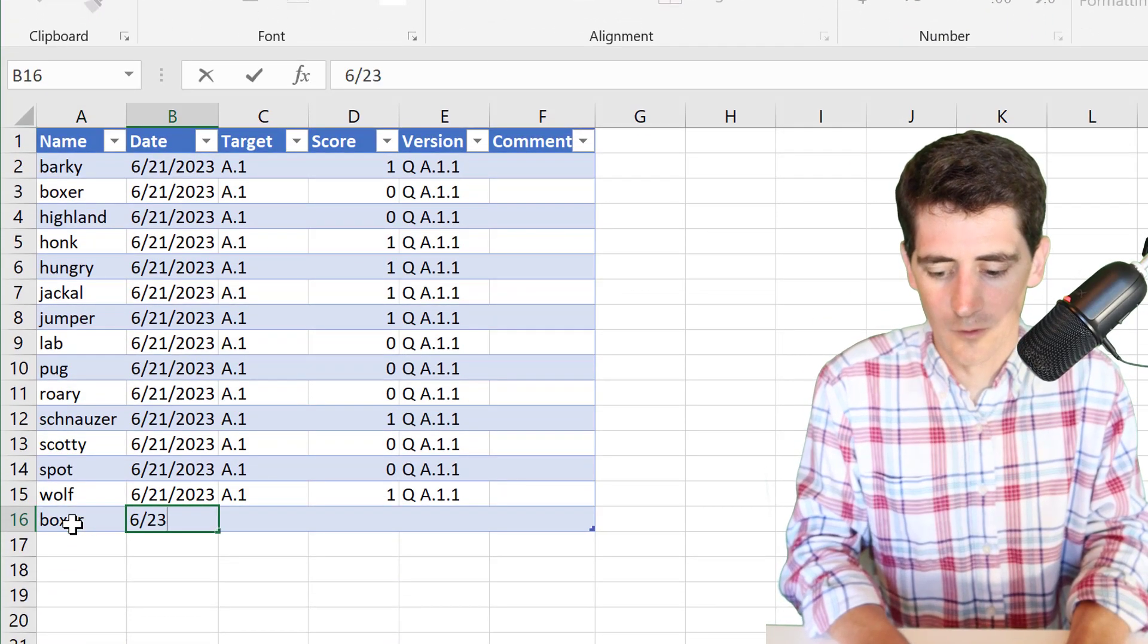
{"action": "key", "text": "Tab"}
{"action": "type", "text": "A.1"}
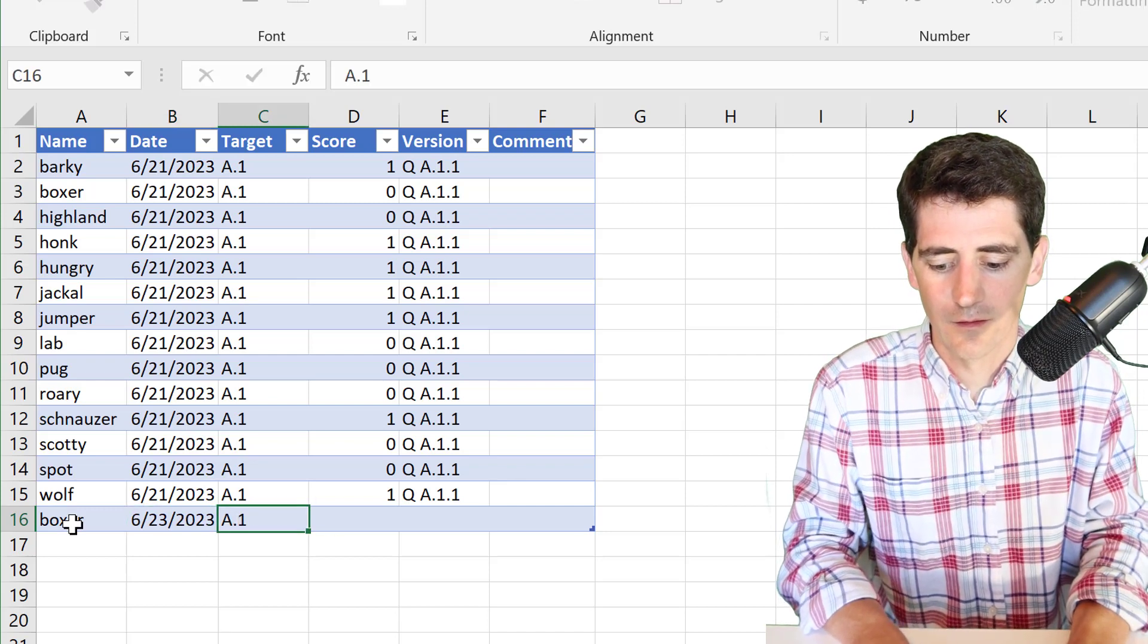
{"action": "key", "text": "Tab"}
{"action": "key", "text": "Tab"}
{"action": "type", "text": "Q A."}
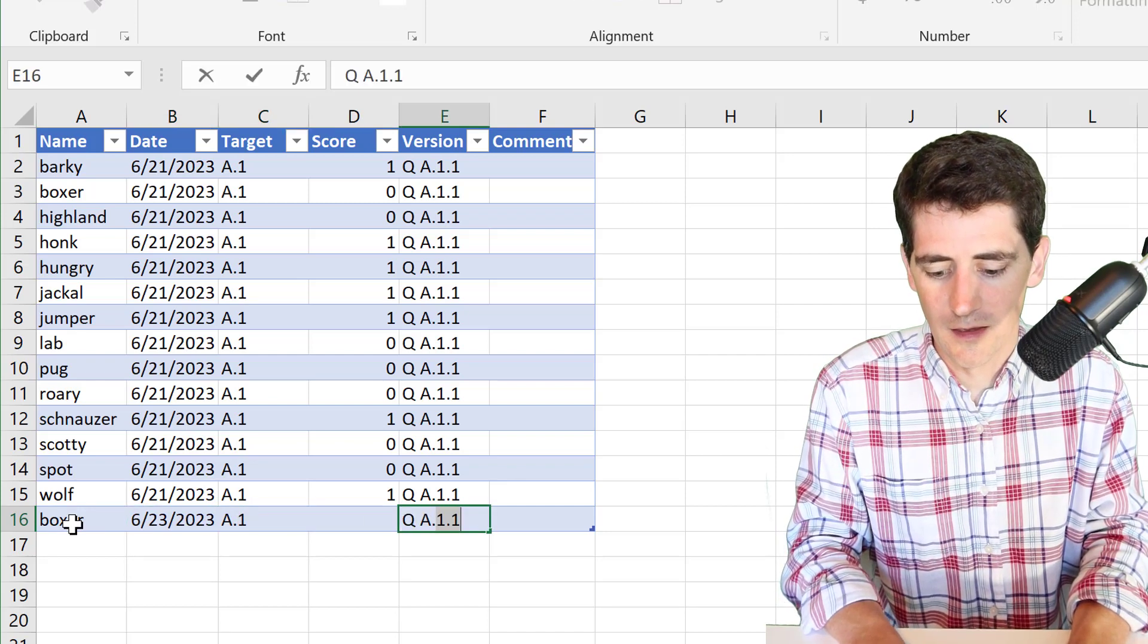
{"action": "type", "text": "1.2"}
{"action": "key", "text": "shift+Tab"}
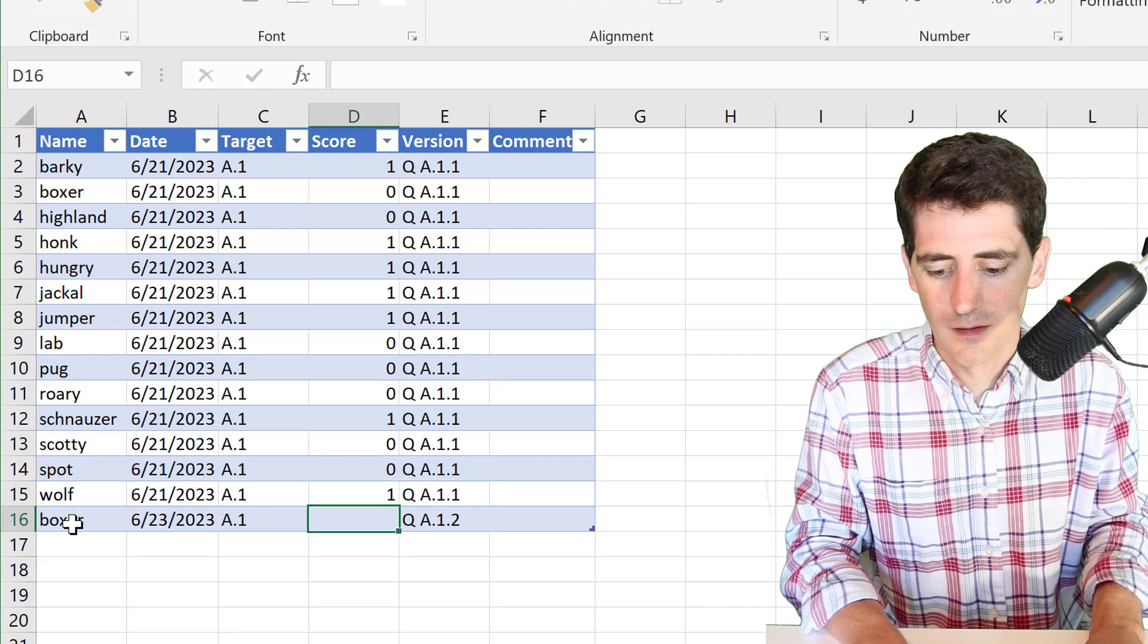
{"action": "type", "text": "1"}
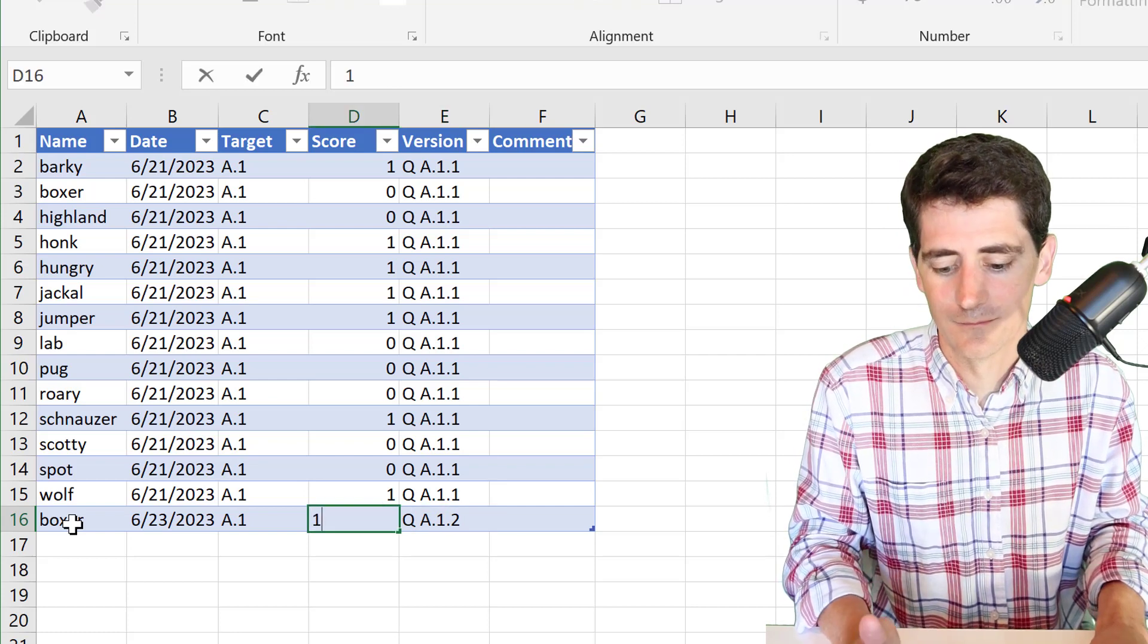
{"action": "key", "text": "Tab"}
- Change row 10's score to 1 and add the comment 'corrected'
{"action": "key", "text": "shift+Tab"}
{"action": "key", "text": "Up"}
{"action": "key", "text": "Up"}
{"action": "key", "text": "Up"}
{"action": "key", "text": "Up"}
{"action": "key", "text": "Up"}
{"action": "key", "text": "Up"}
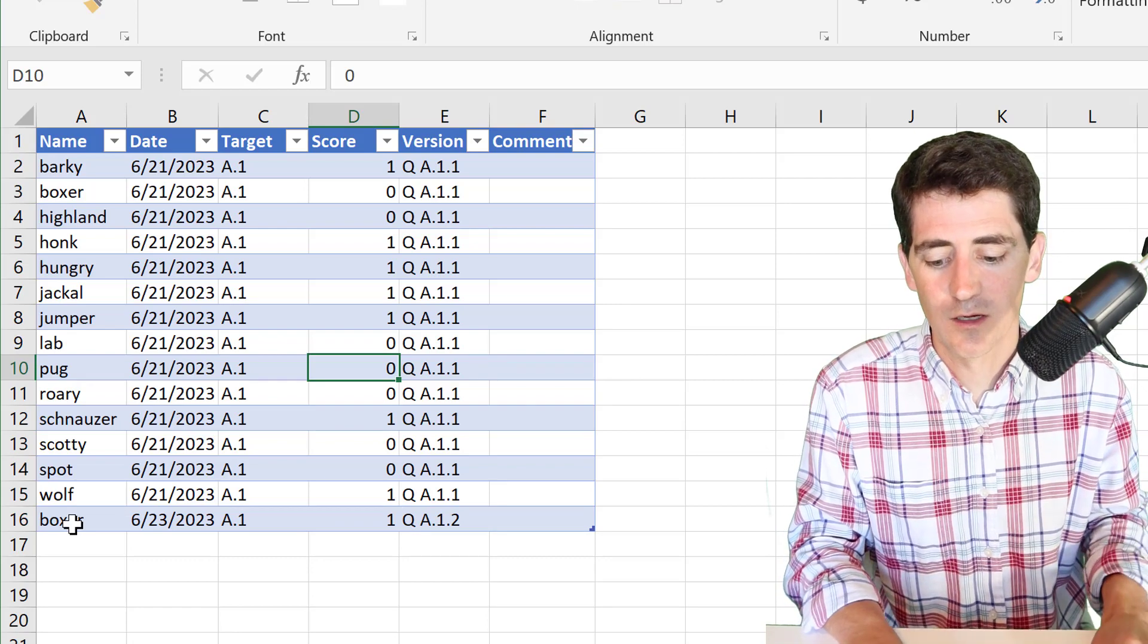
{"action": "type", "text": "1"}
{"action": "key", "text": "Tab"}
{"action": "key", "text": "Tab"}
{"action": "type", "text": "corrected"}
{"action": "key", "text": "Left"}
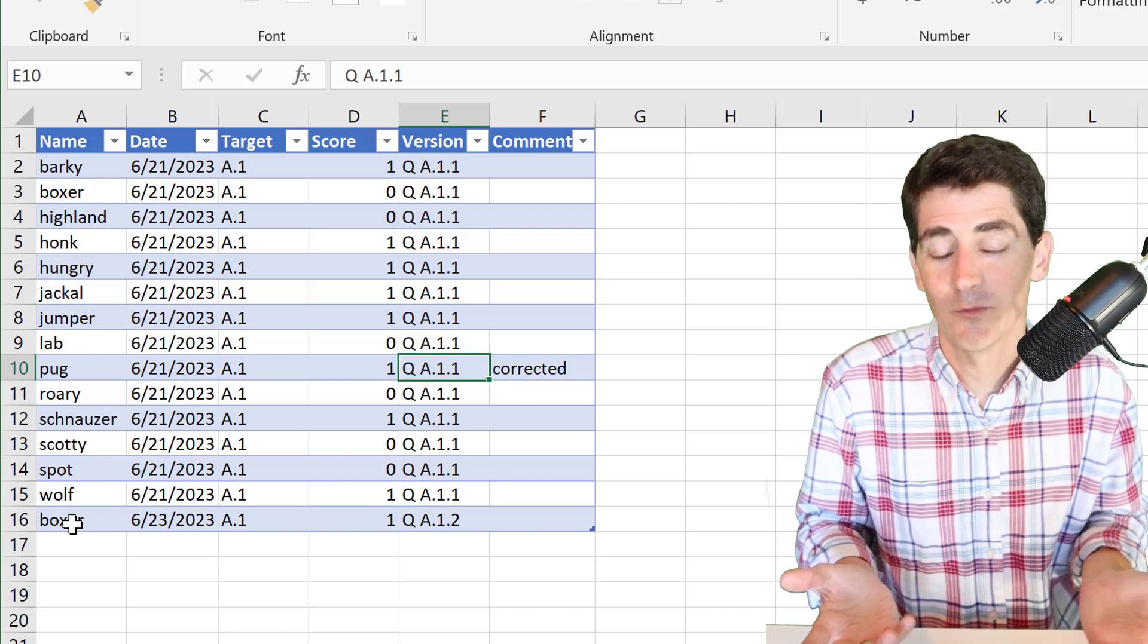
{"action": "key", "text": "Left"}
{"action": "key", "text": "Left"}
{"action": "key", "text": "Down"}
{"action": "key", "text": "Down"}
{"action": "key", "text": "Down"}
{"action": "key", "text": "Down"}
{"action": "key", "text": "Down"}
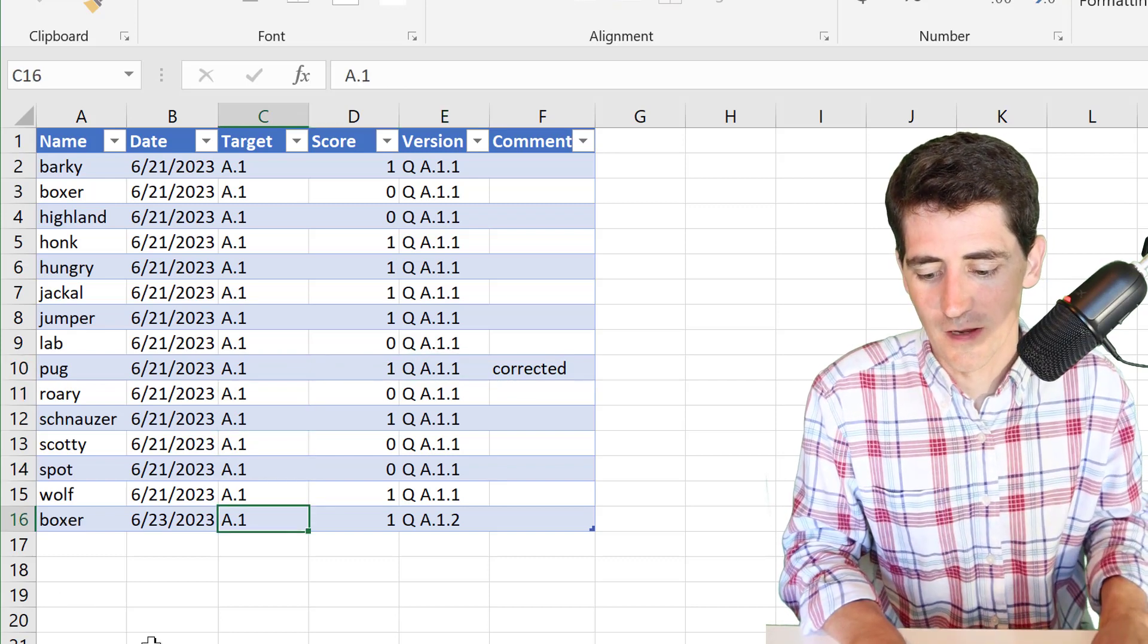
{"action": "key", "text": "Left"}
{"action": "key", "text": "Left"}
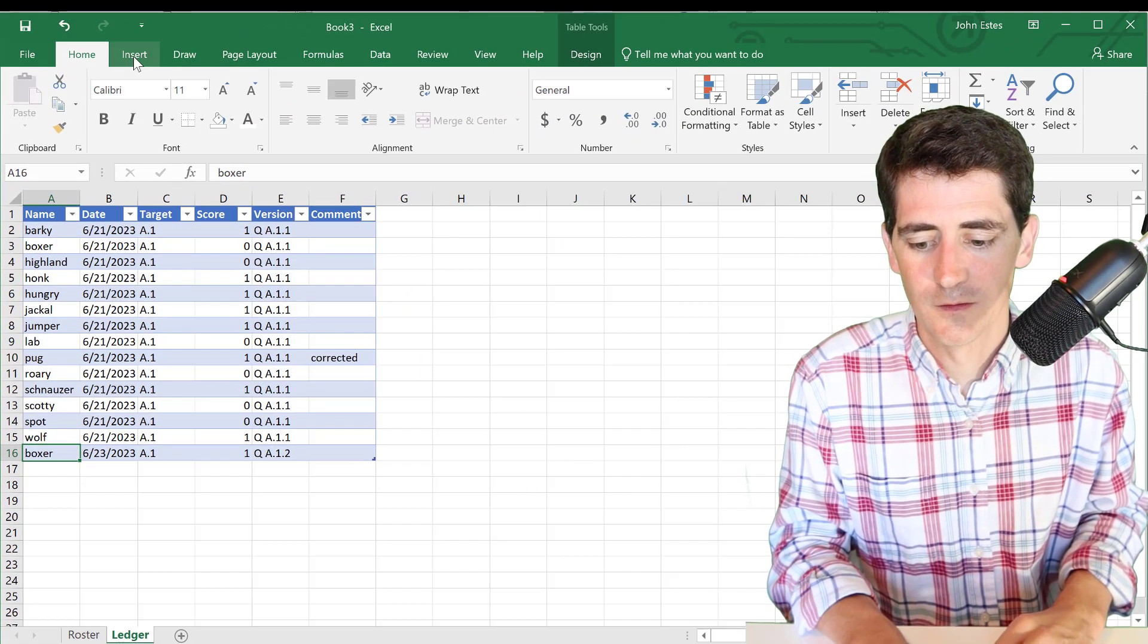
- Insert a PivotTable on a new worksheet using all available tables
{"action": "left_click", "coordinate": [133, 57]}
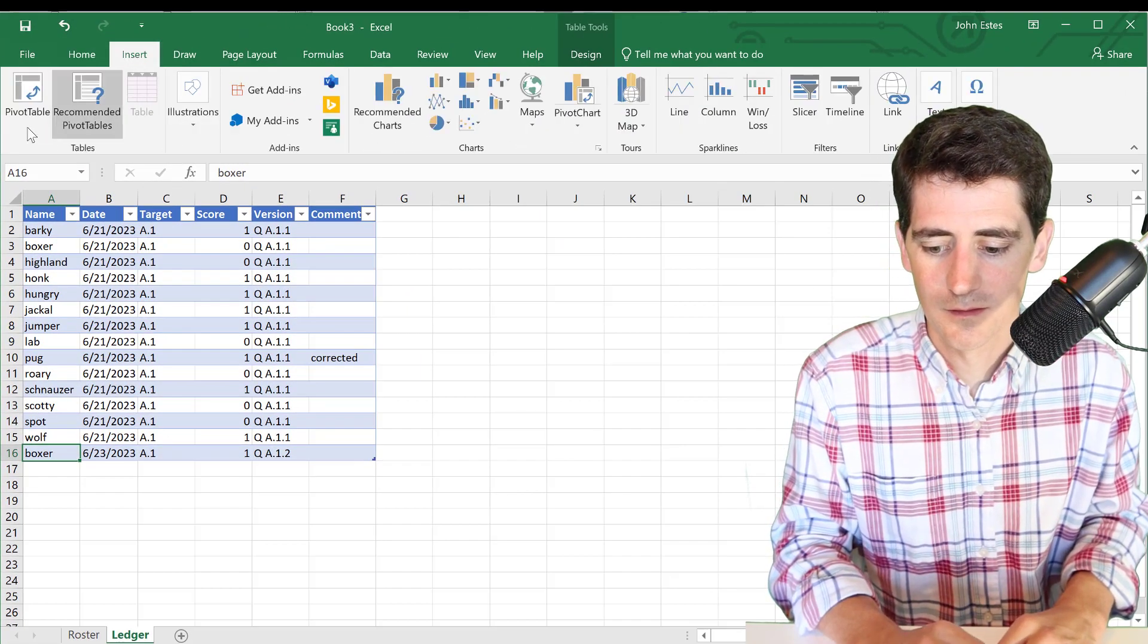
{"action": "left_click", "coordinate": [25, 107]}
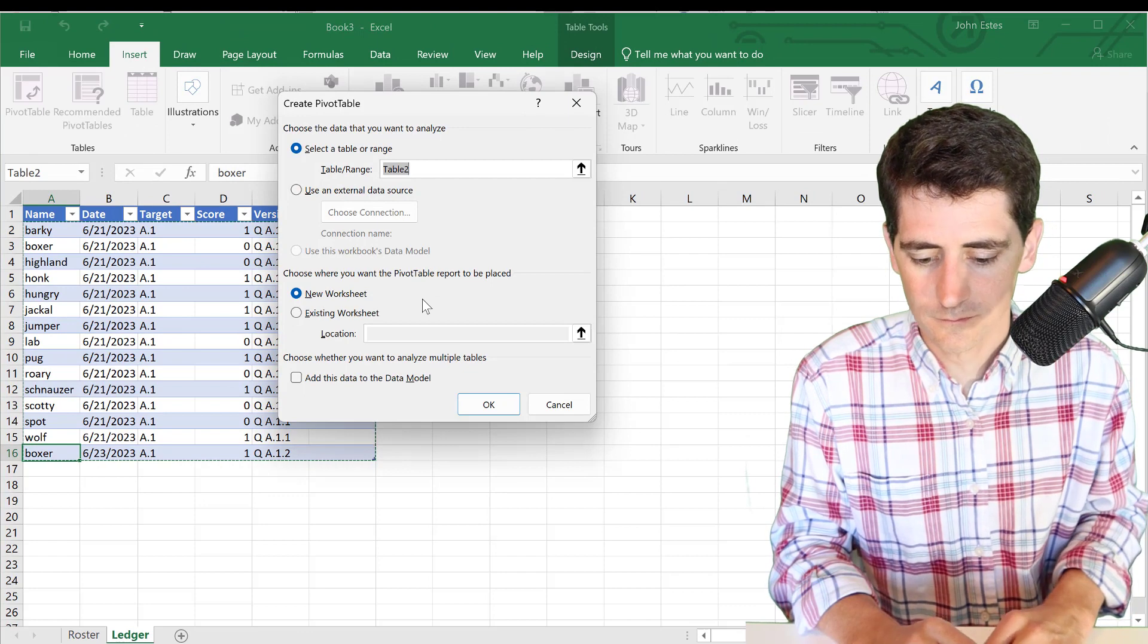
{"action": "left_click", "coordinate": [499, 416]}
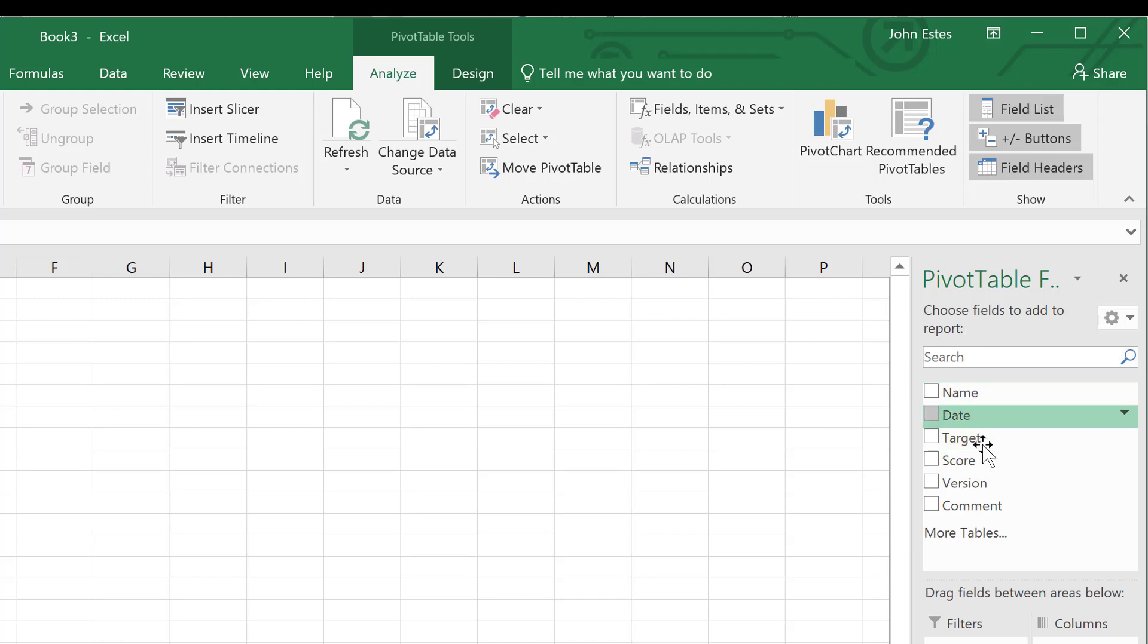
{"action": "left_click", "coordinate": [980, 537]}
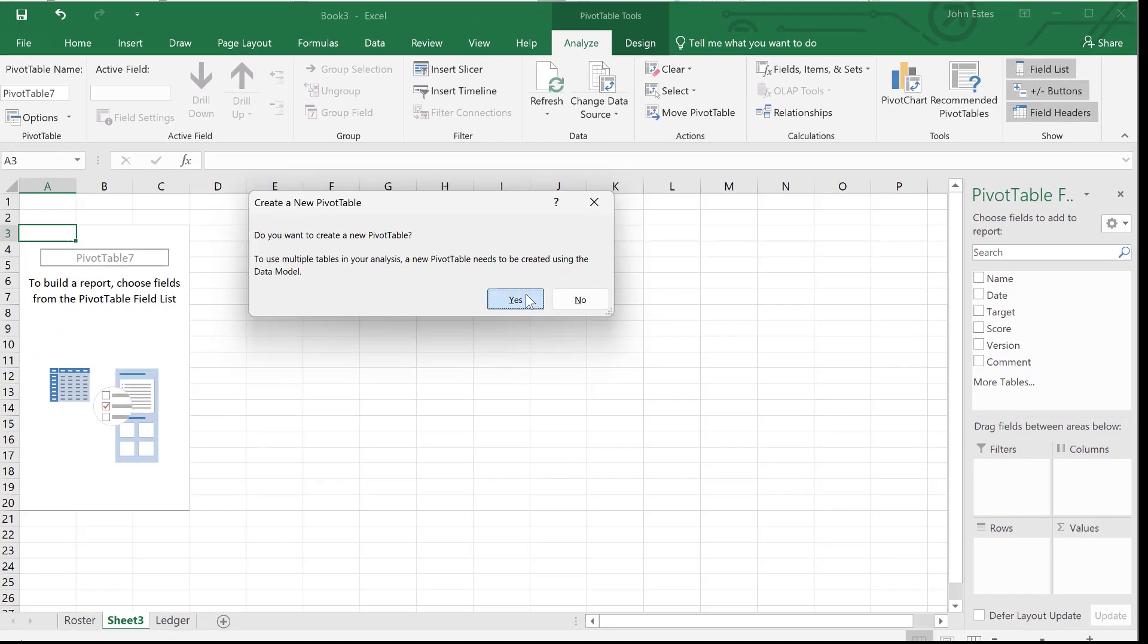
{"action": "left_click", "coordinate": [323, 424]}
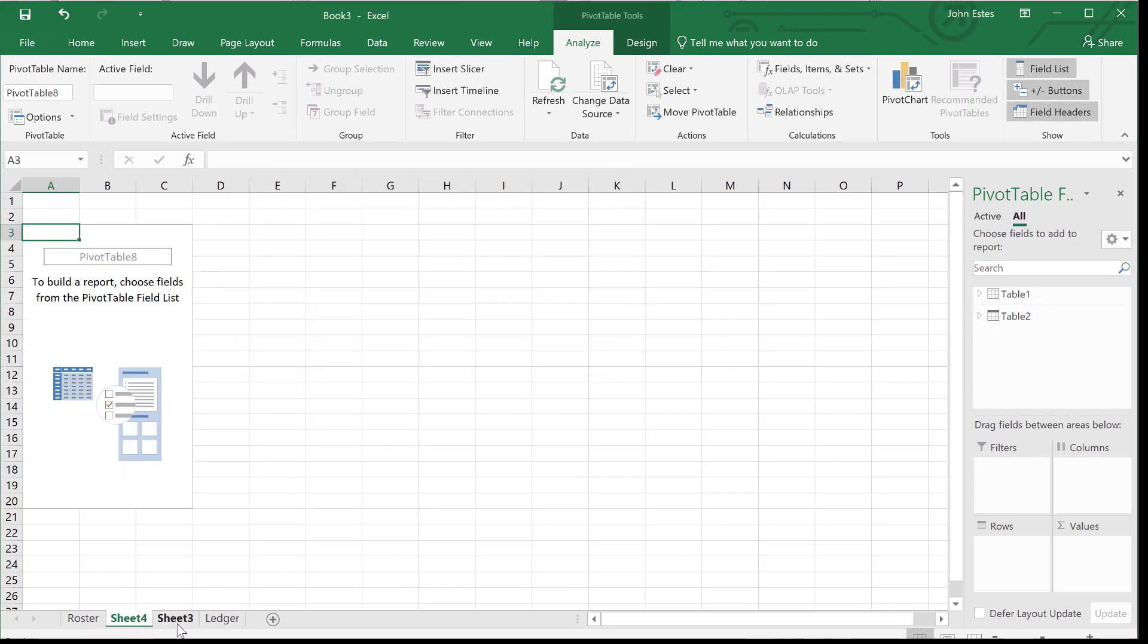
- Delete the unused Sheet3 and expand Table1 in the field list
{"action": "left_click", "coordinate": [180, 628]}
{"action": "right_click", "coordinate": [179, 628]}
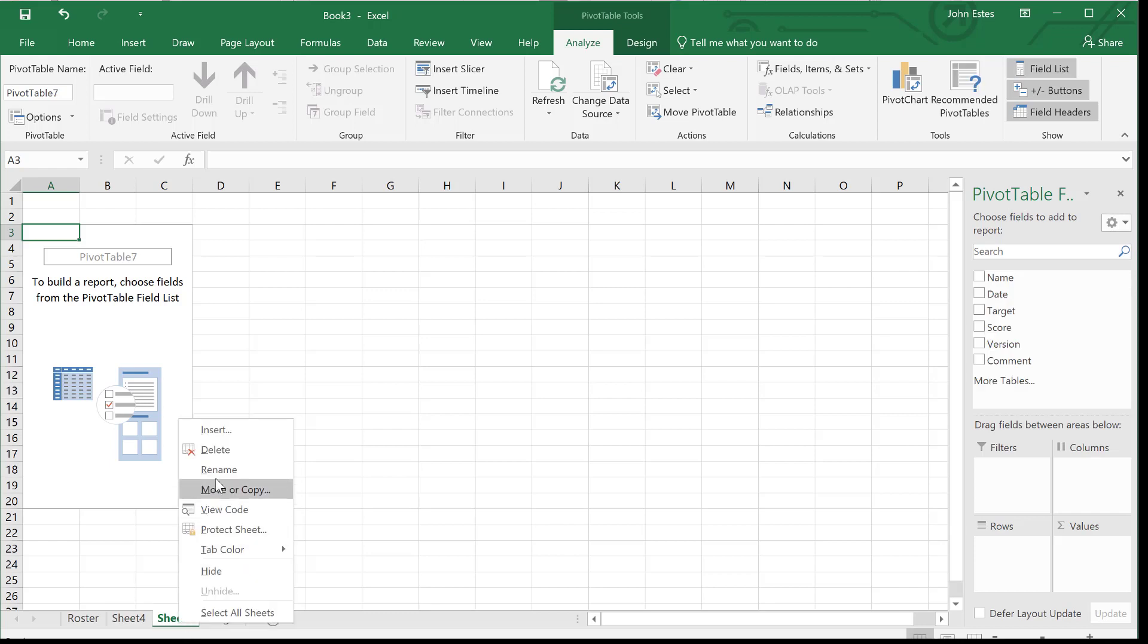
{"action": "left_click", "coordinate": [225, 452]}
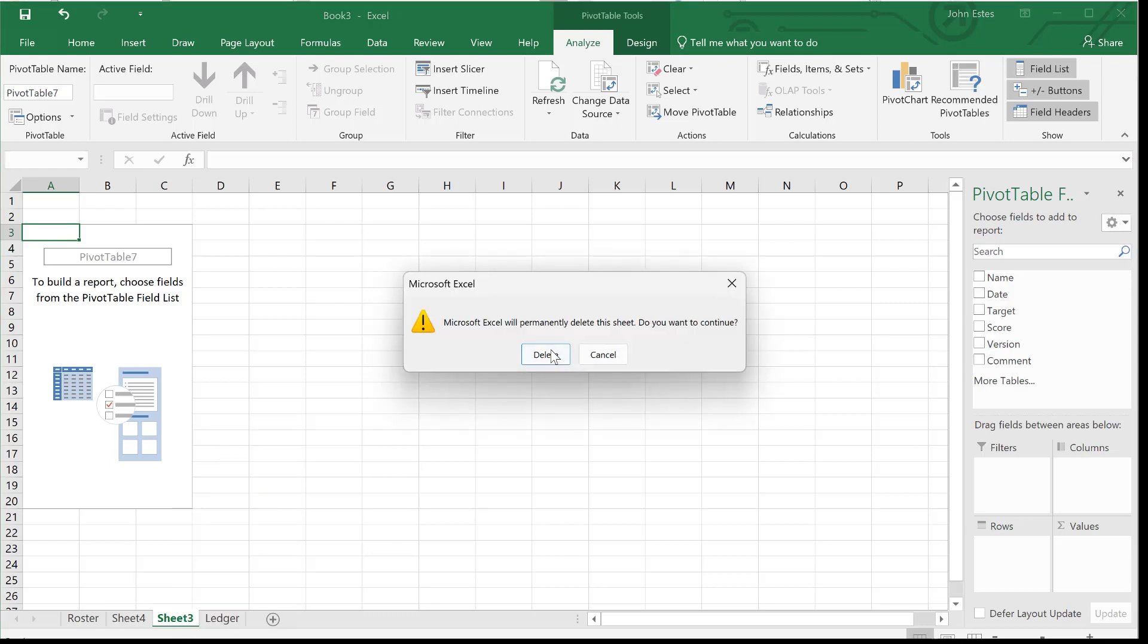
{"action": "left_click", "coordinate": [544, 355]}
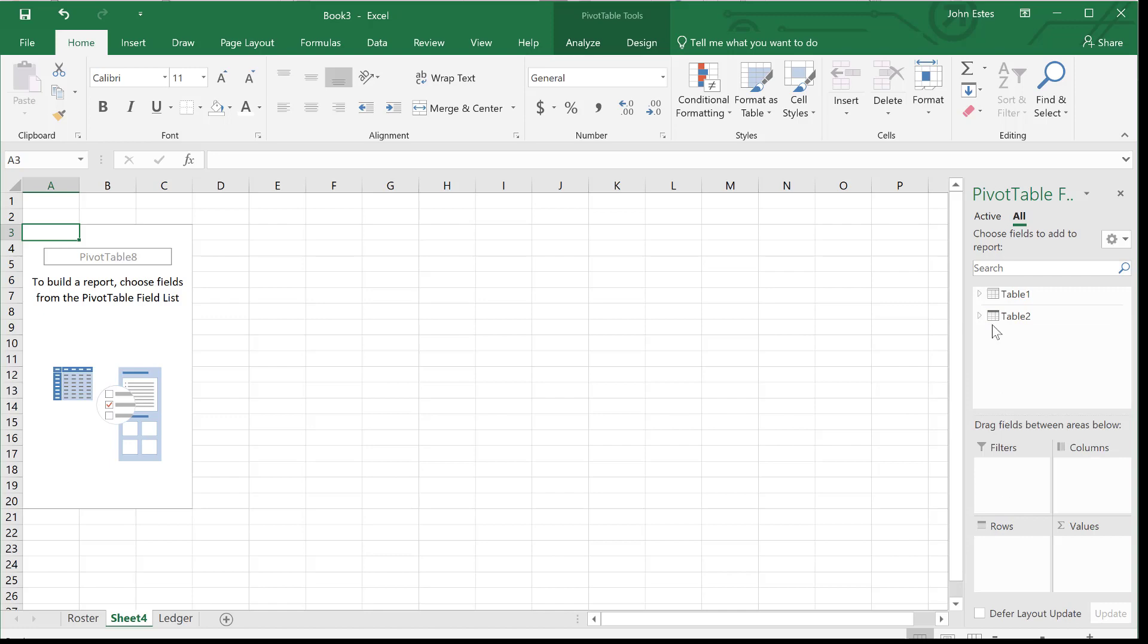
{"action": "left_click", "coordinate": [978, 294]}
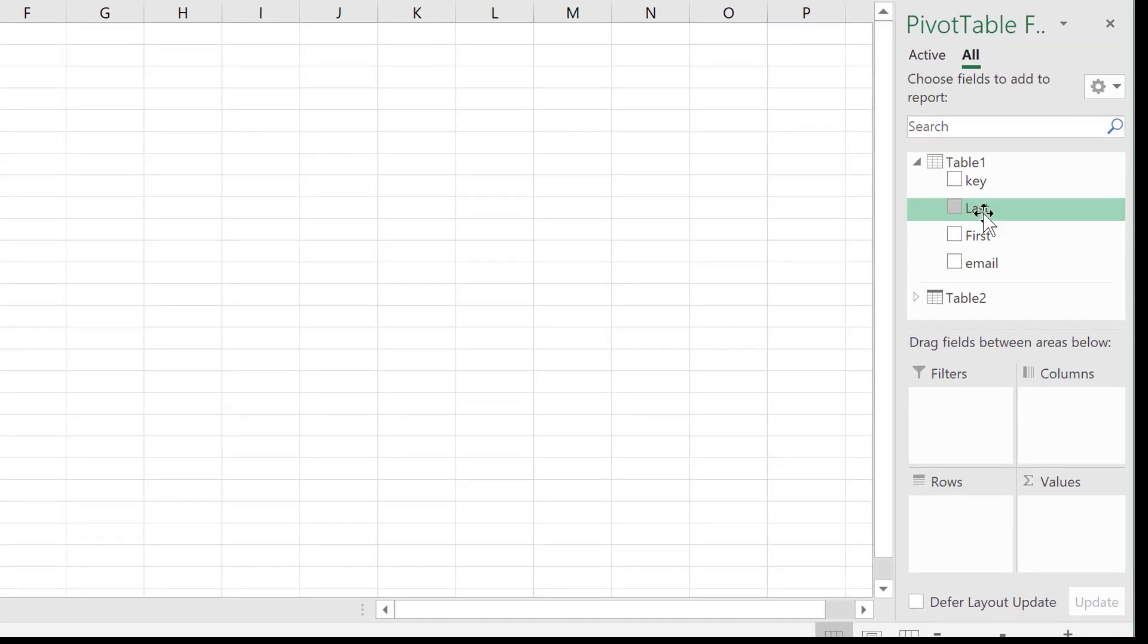
- Put Last, First and email in Rows, Target in Columns and Score in Values
{"action": "left_click_drag", "start_coordinate": [983, 212], "coordinate": [958, 542]}
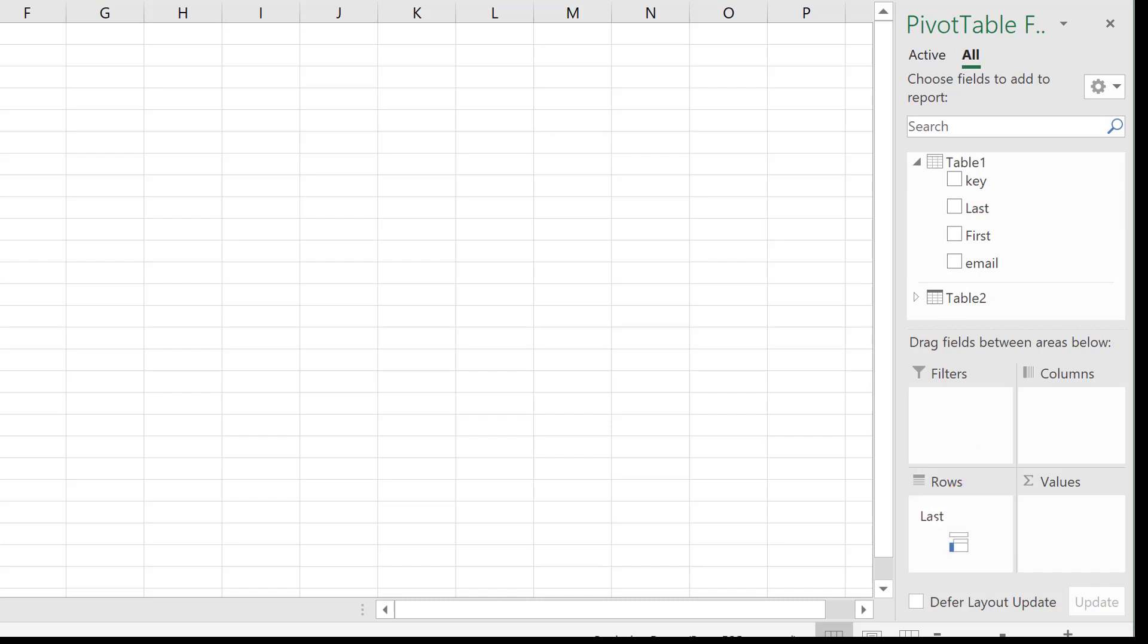
{"action": "left_click_drag", "start_coordinate": [984, 243], "coordinate": [968, 551]}
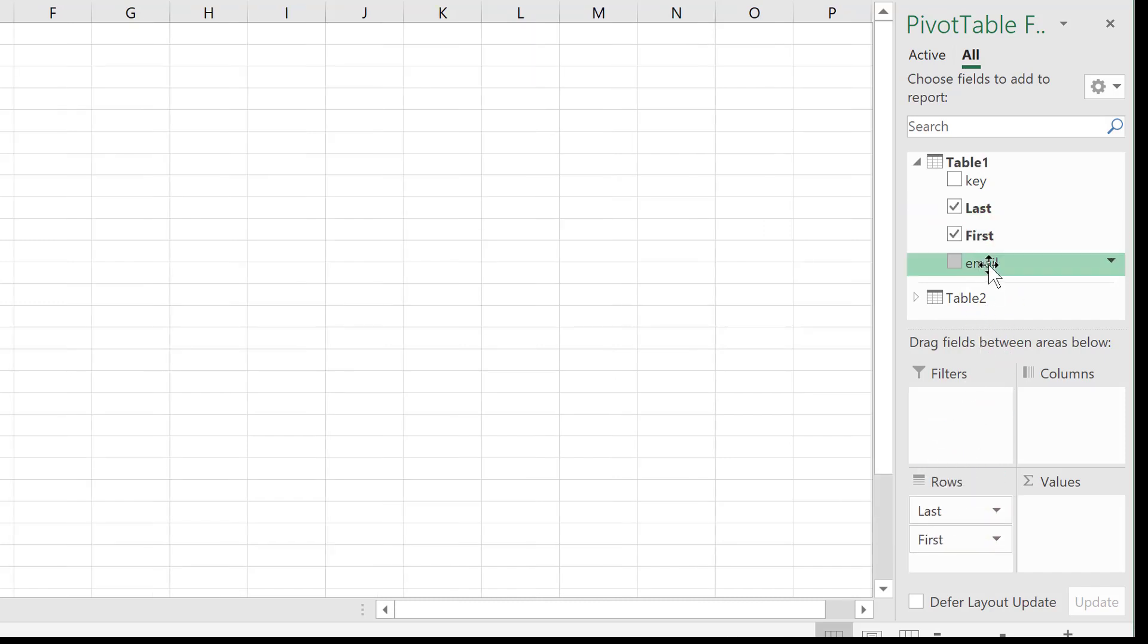
{"action": "left_click_drag", "start_coordinate": [989, 265], "coordinate": [996, 573]}
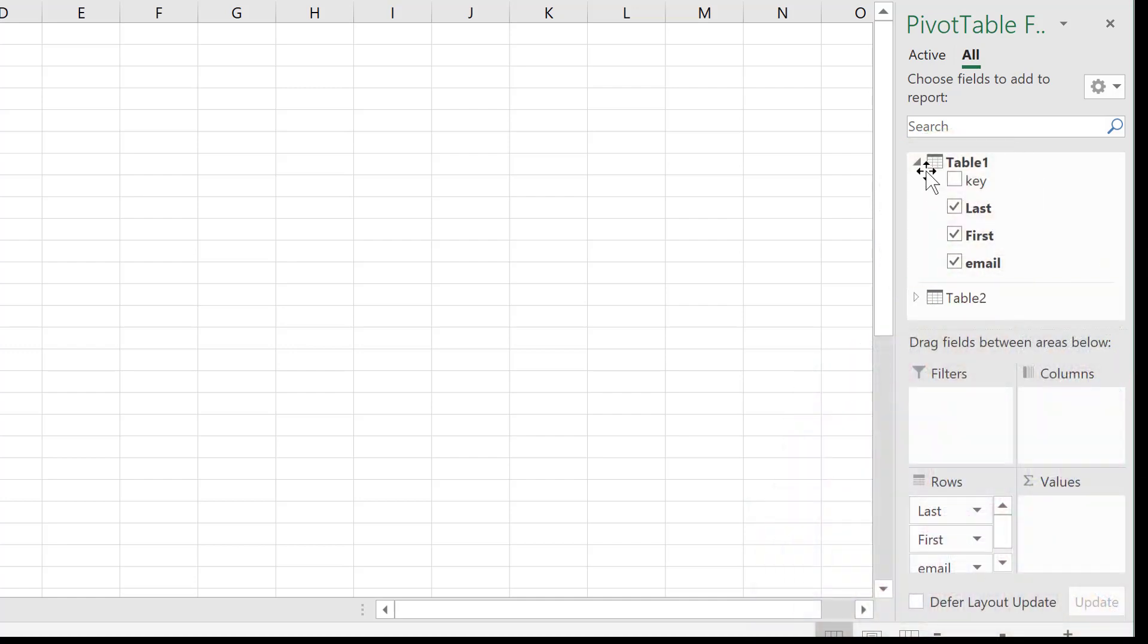
{"action": "left_click", "coordinate": [918, 165]}
{"action": "left_click", "coordinate": [916, 193]}
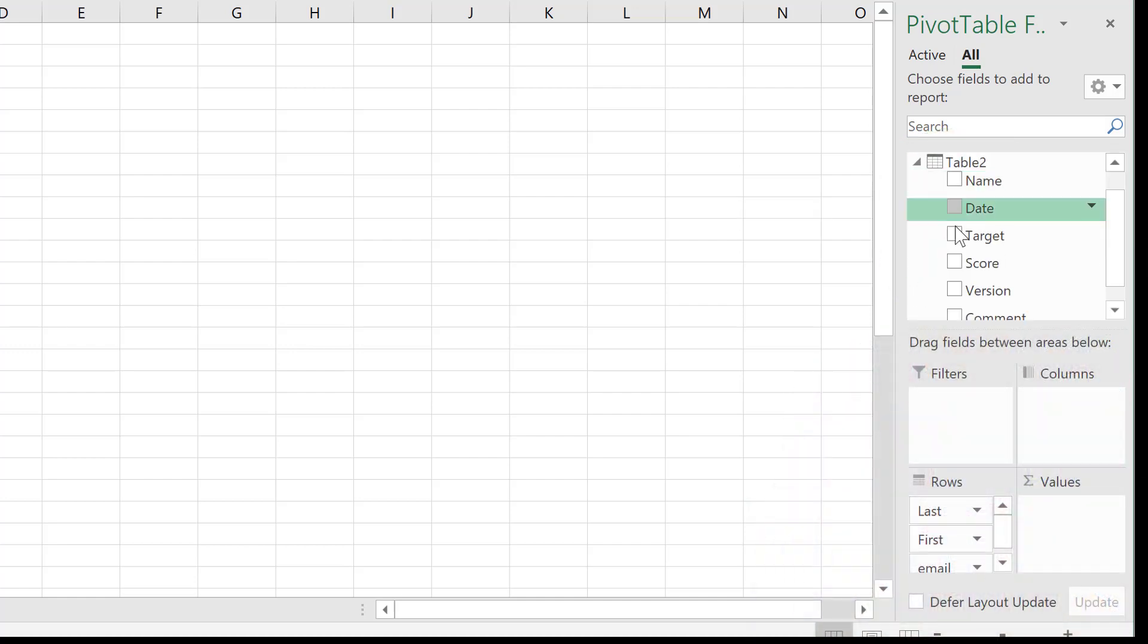
{"action": "left_click_drag", "start_coordinate": [969, 237], "coordinate": [1068, 416]}
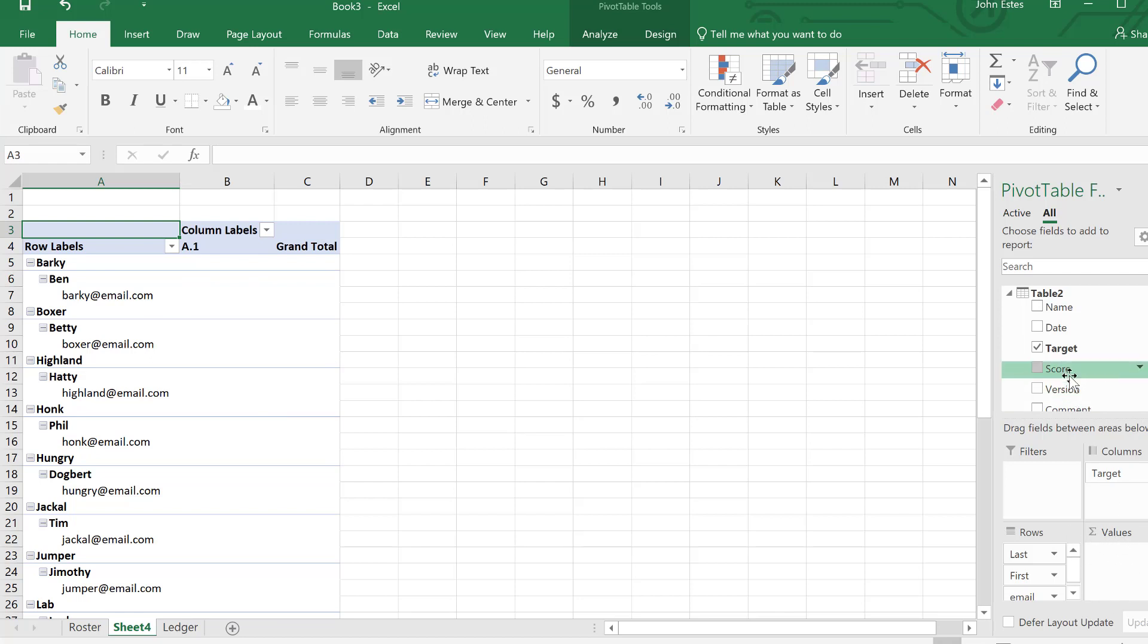
{"action": "left_click_drag", "start_coordinate": [1069, 378], "coordinate": [1118, 571]}
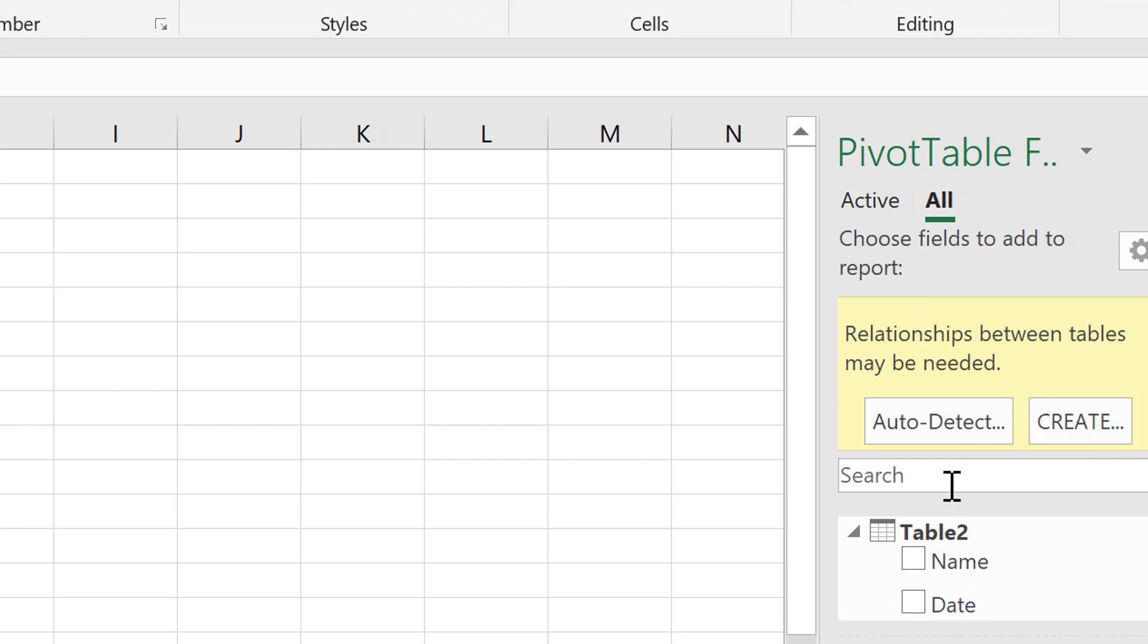
- Create a relationship pairing Table1 column key with related Table2 column Name
{"action": "left_click", "coordinate": [1083, 425]}
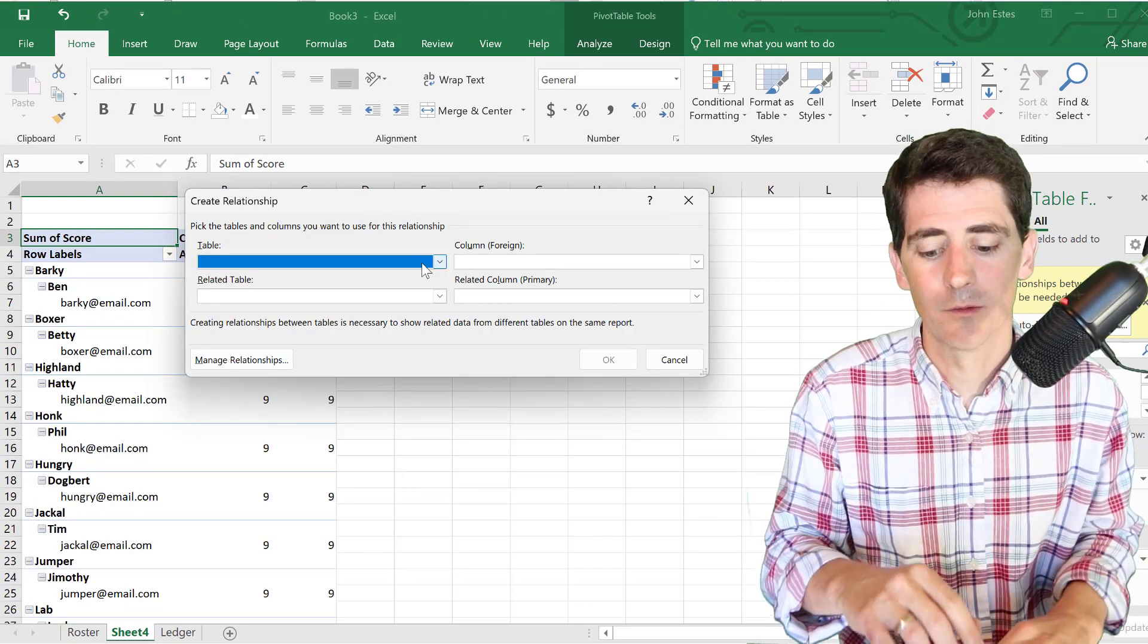
{"action": "left_click", "coordinate": [435, 266]}
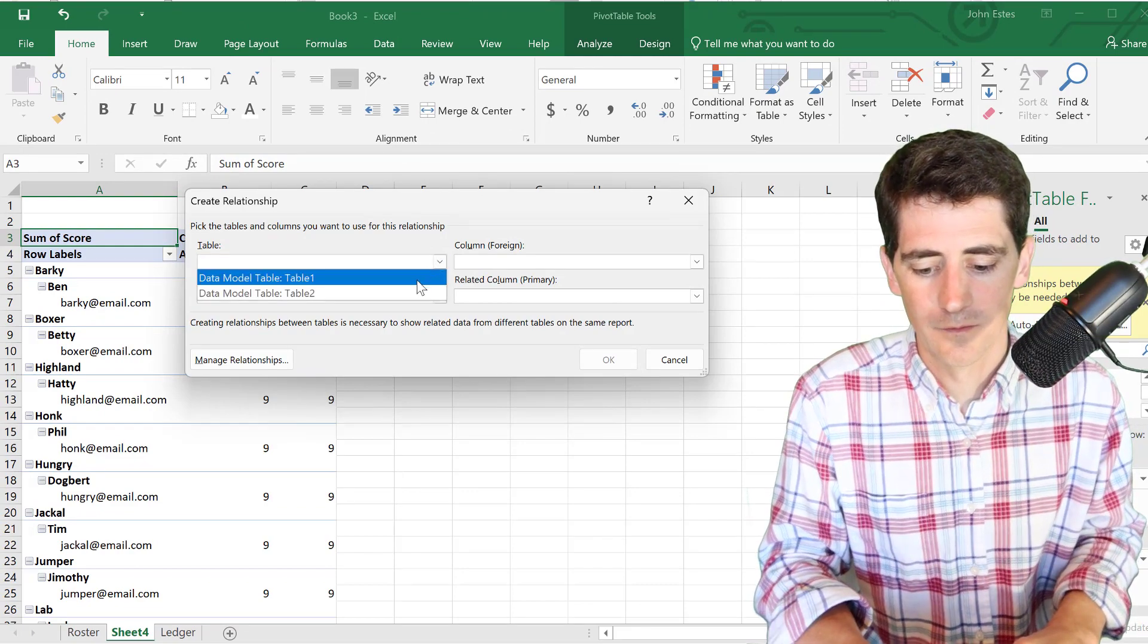
{"action": "left_click", "coordinate": [417, 277]}
{"action": "left_click", "coordinate": [505, 263]}
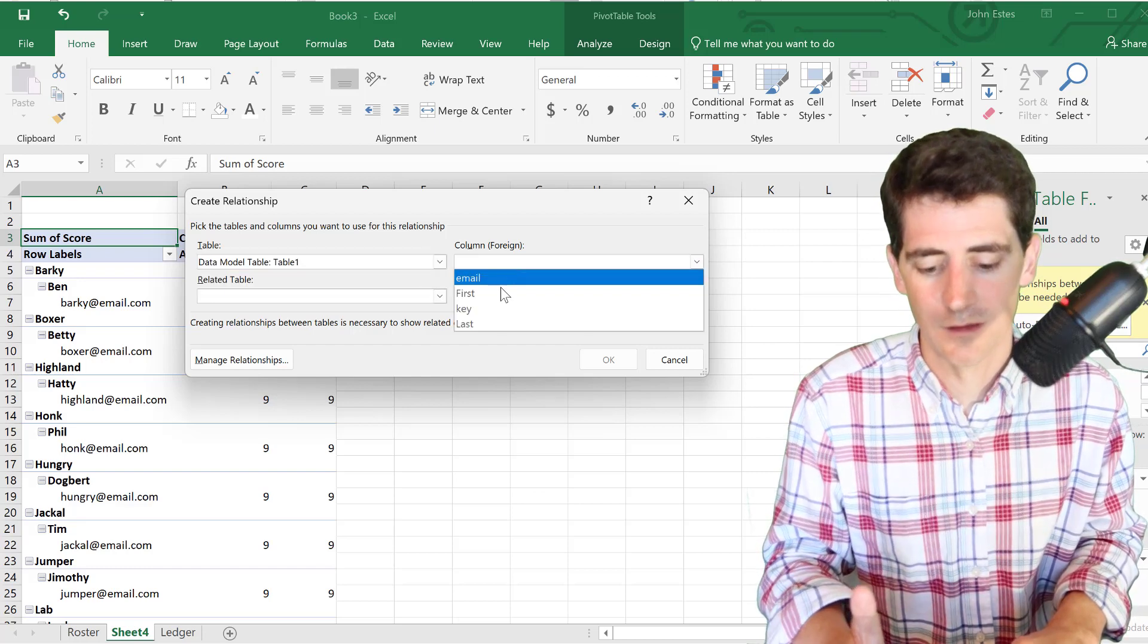
{"action": "left_click", "coordinate": [493, 309]}
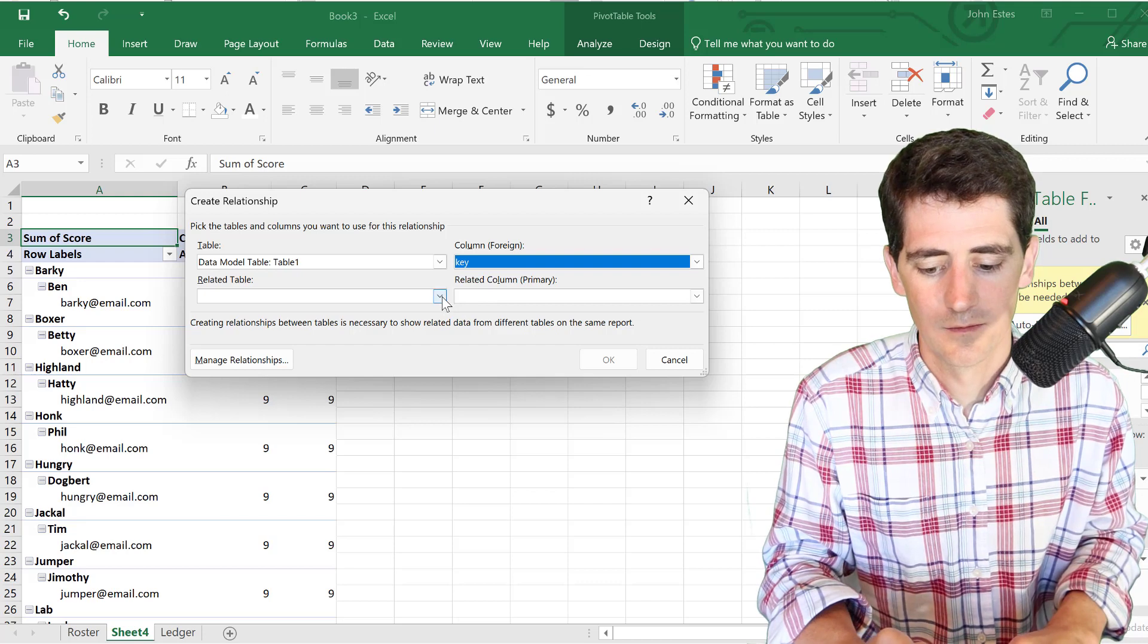
{"action": "left_click", "coordinate": [441, 297]}
{"action": "left_click", "coordinate": [408, 327]}
{"action": "left_click", "coordinate": [478, 297]}
{"action": "left_click", "coordinate": [483, 340]}
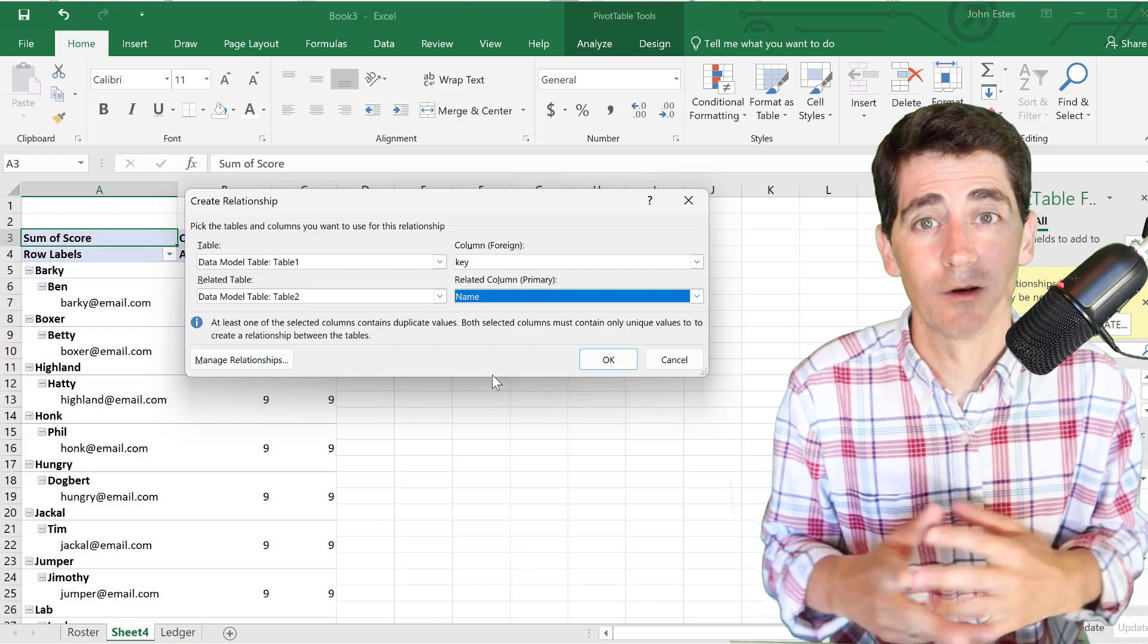
{"action": "left_click", "coordinate": [609, 363]}
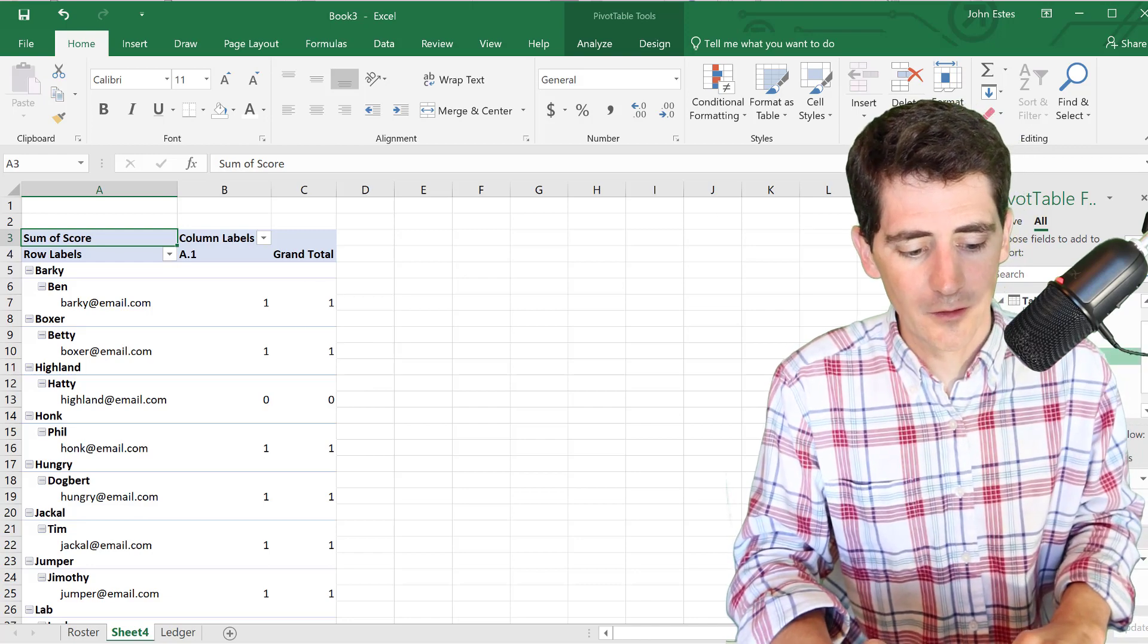
- Add Score again as a Count value renamed Attempts
{"action": "left_click_drag", "start_coordinate": [1051, 376], "coordinate": [1097, 576]}
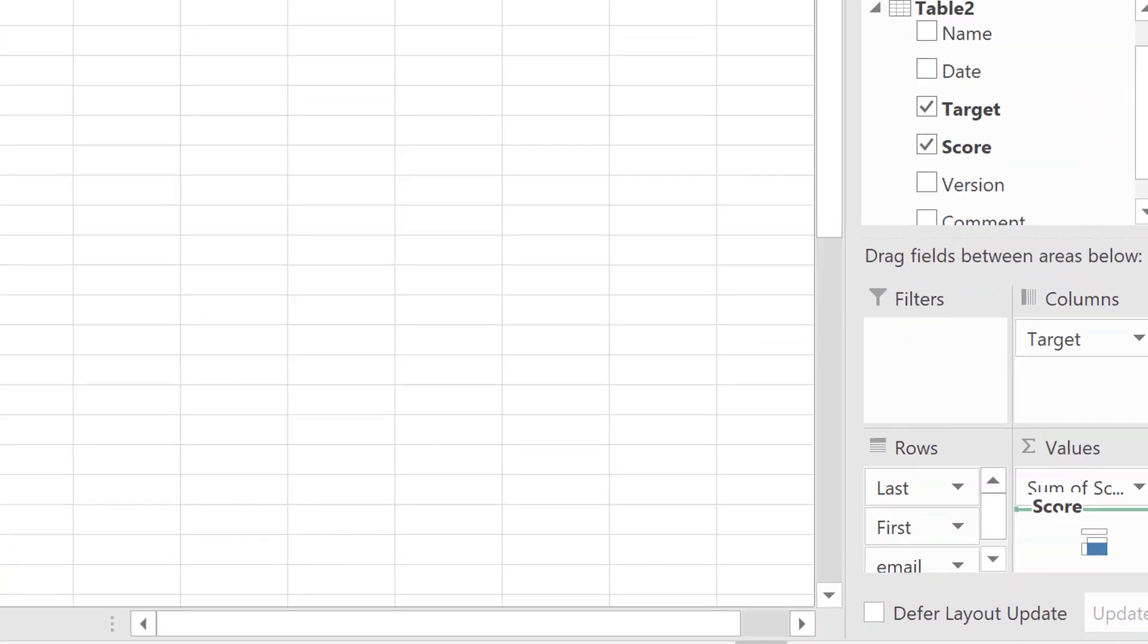
{"action": "left_click_drag", "start_coordinate": [1055, 521], "coordinate": [1063, 544]}
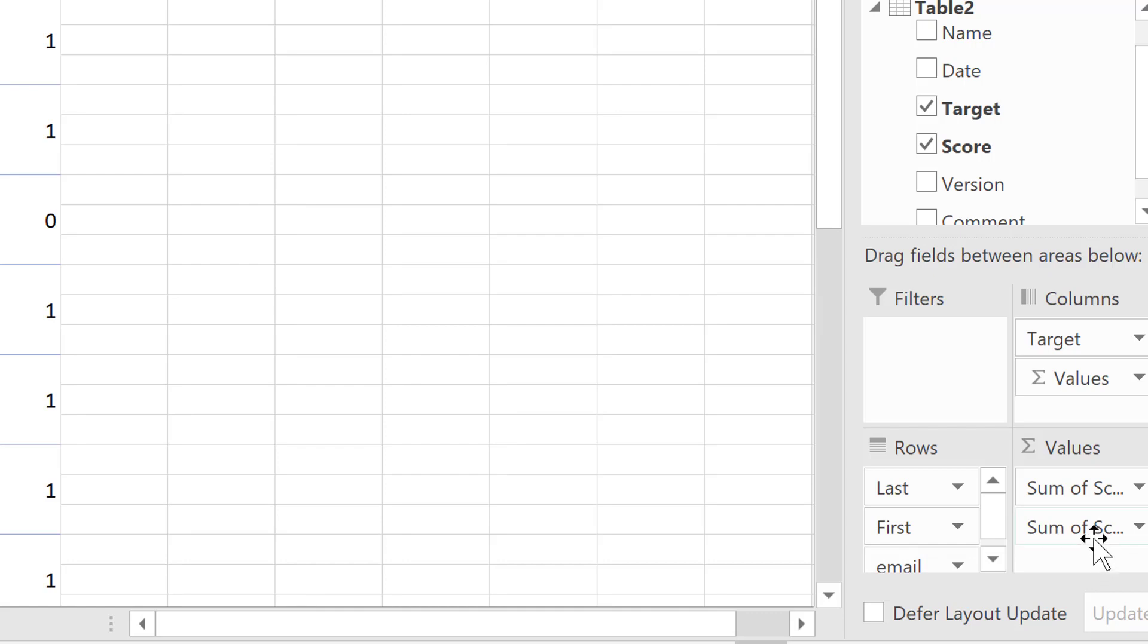
{"action": "left_click", "coordinate": [1139, 528]}
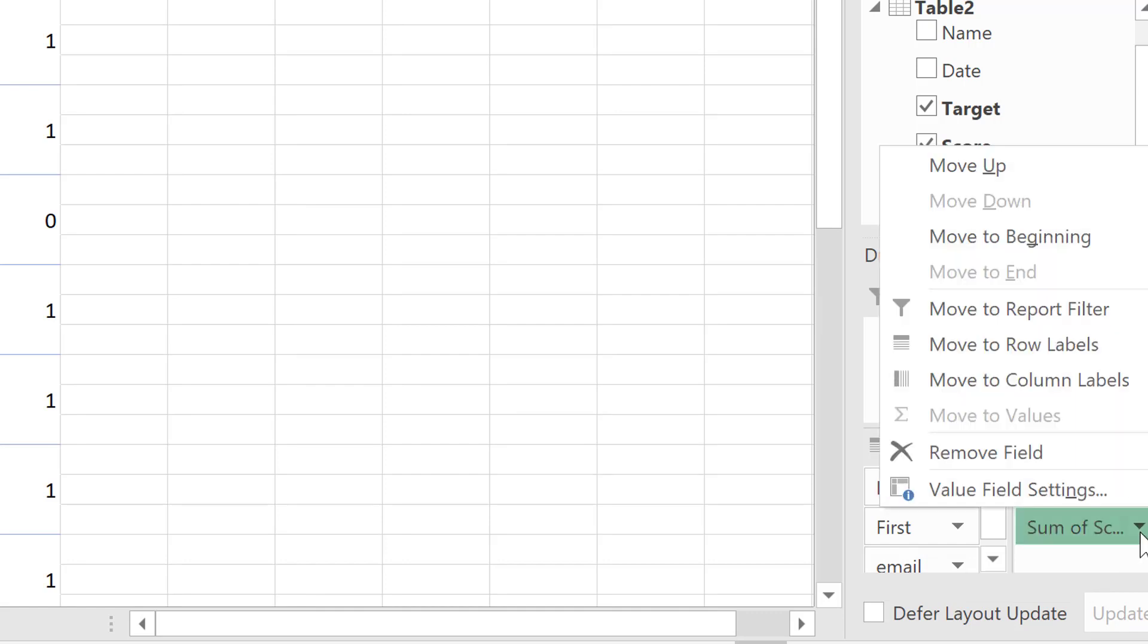
{"action": "left_click", "coordinate": [1097, 500]}
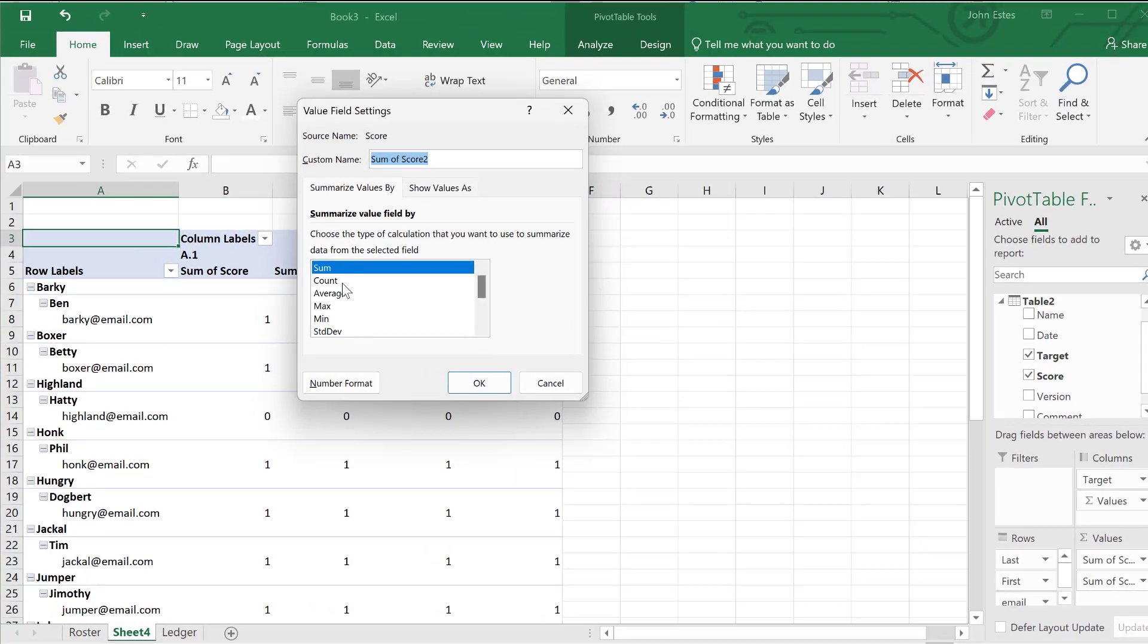
{"action": "left_click", "coordinate": [343, 285]}
{"action": "triple_click", "coordinate": [456, 159]}
{"action": "type", "text": "Attempts"}
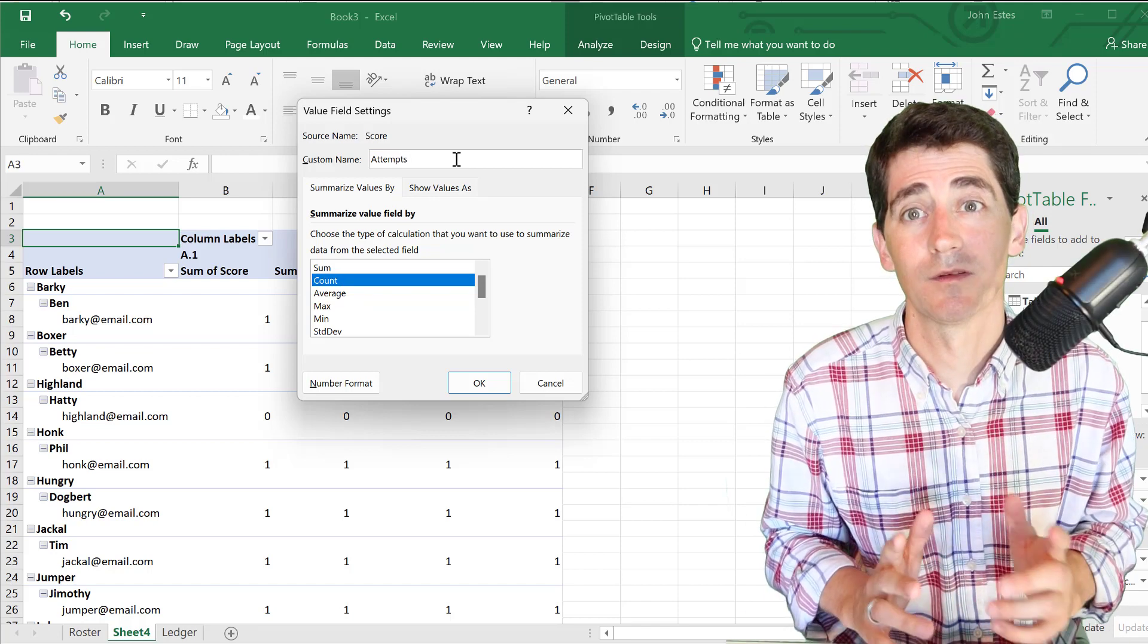
{"action": "left_click", "coordinate": [491, 392]}
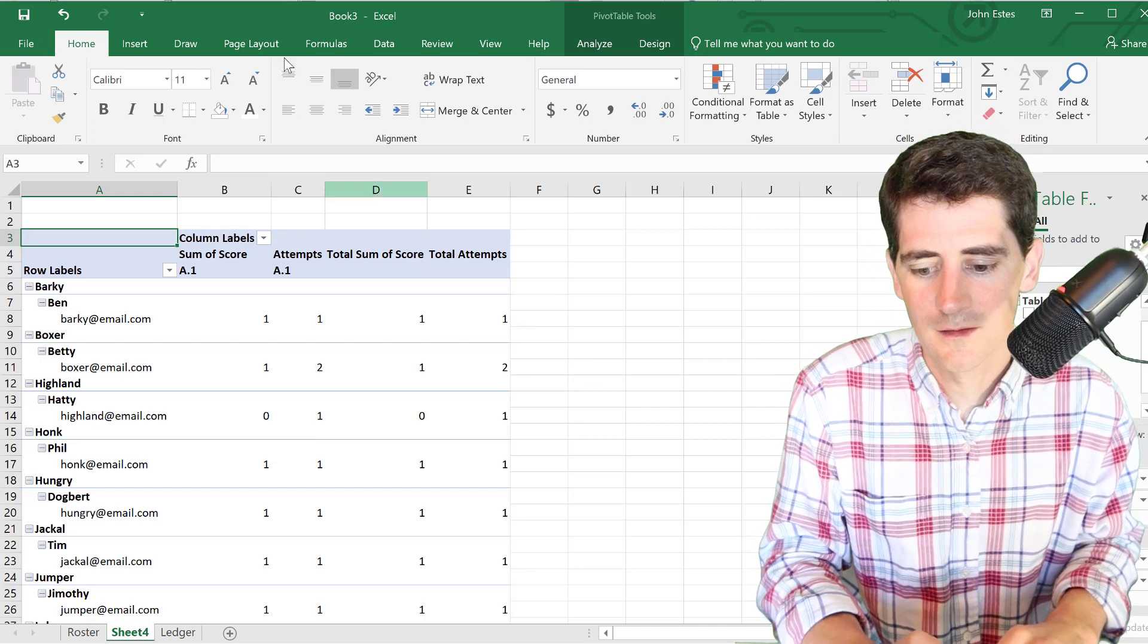
- Show the pivot table in tabular form and hide email column C
{"action": "left_click", "coordinate": [648, 44]}
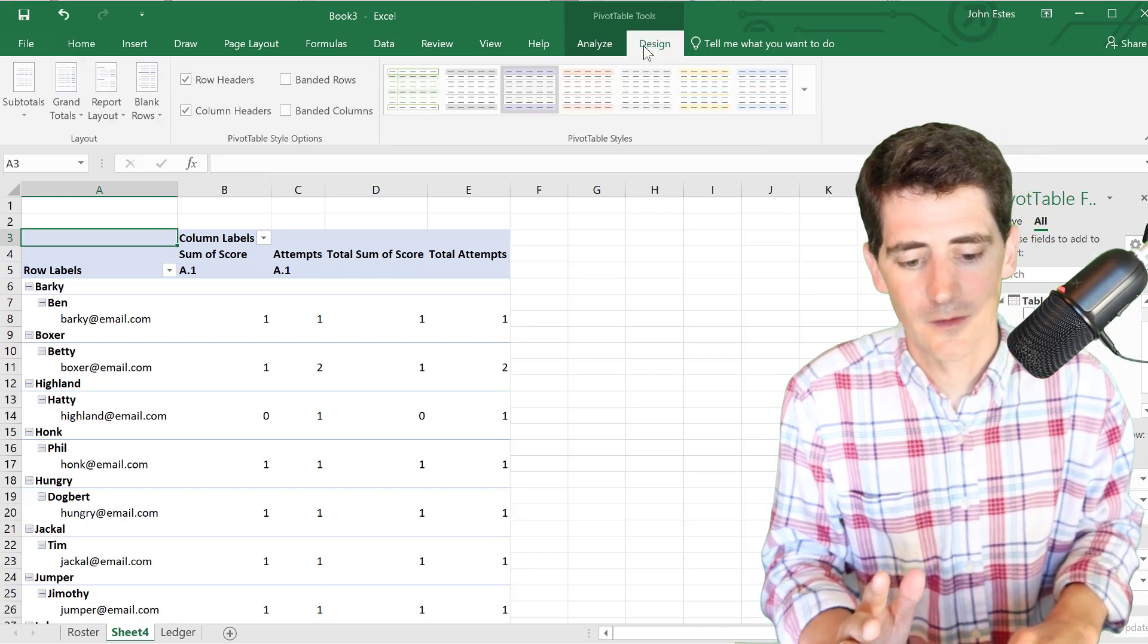
{"action": "left_click", "coordinate": [112, 108]}
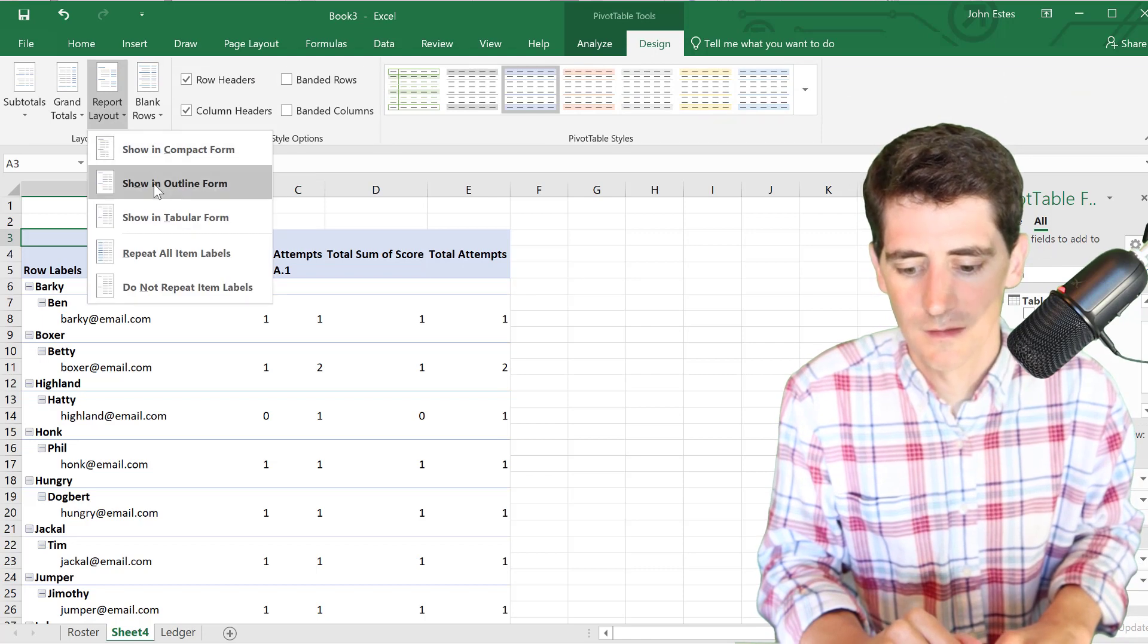
{"action": "left_click", "coordinate": [156, 218]}
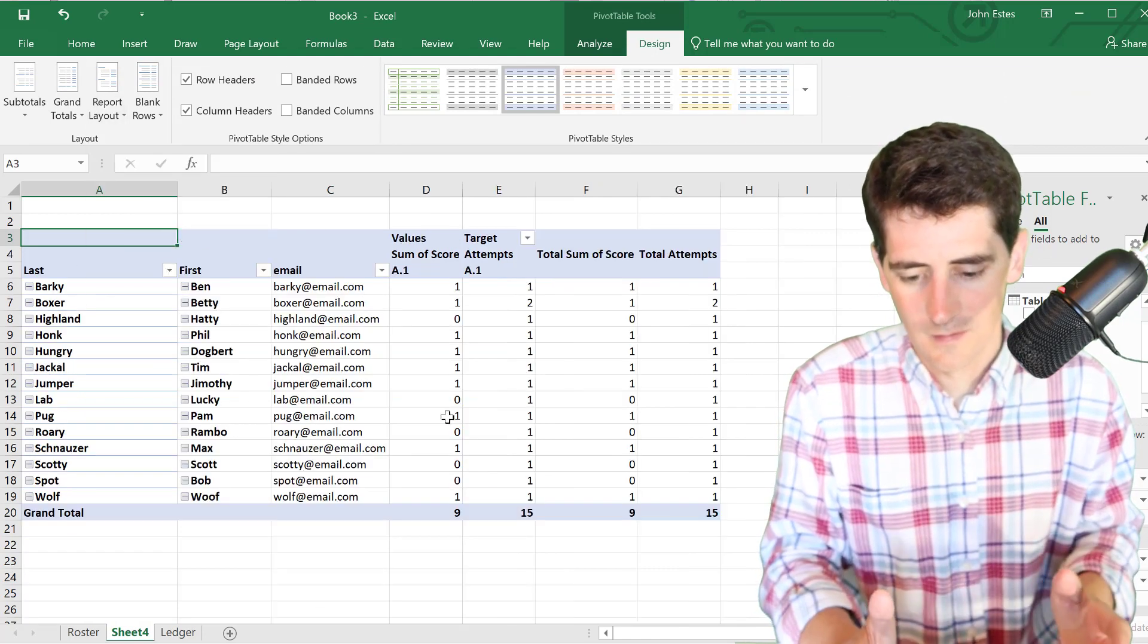
{"action": "left_click", "coordinate": [343, 183]}
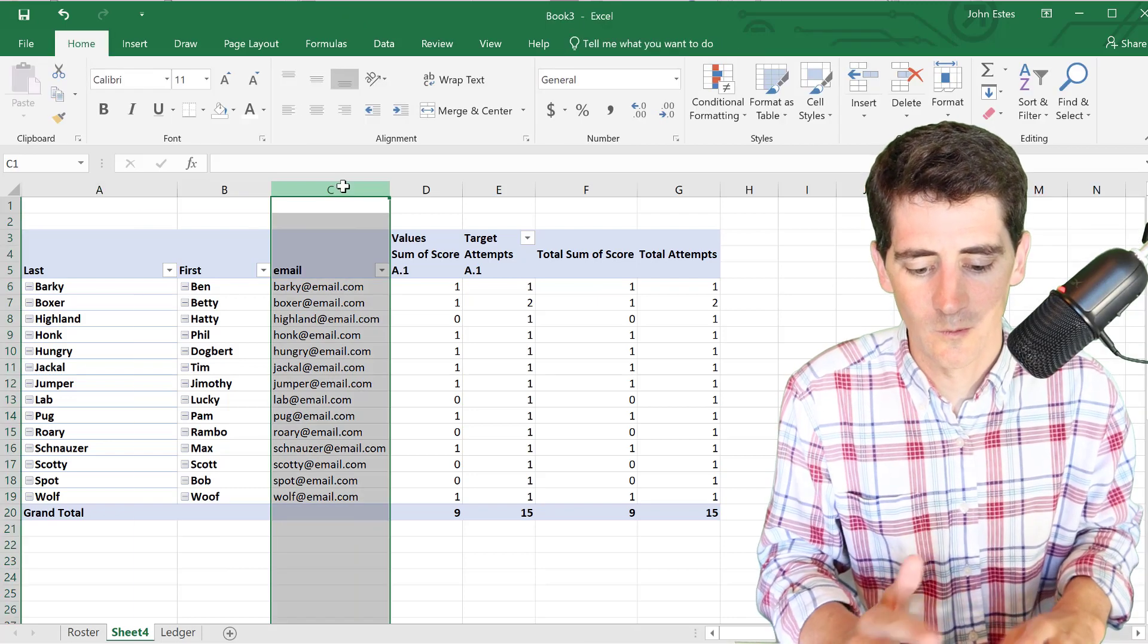
{"action": "right_click", "coordinate": [343, 186]}
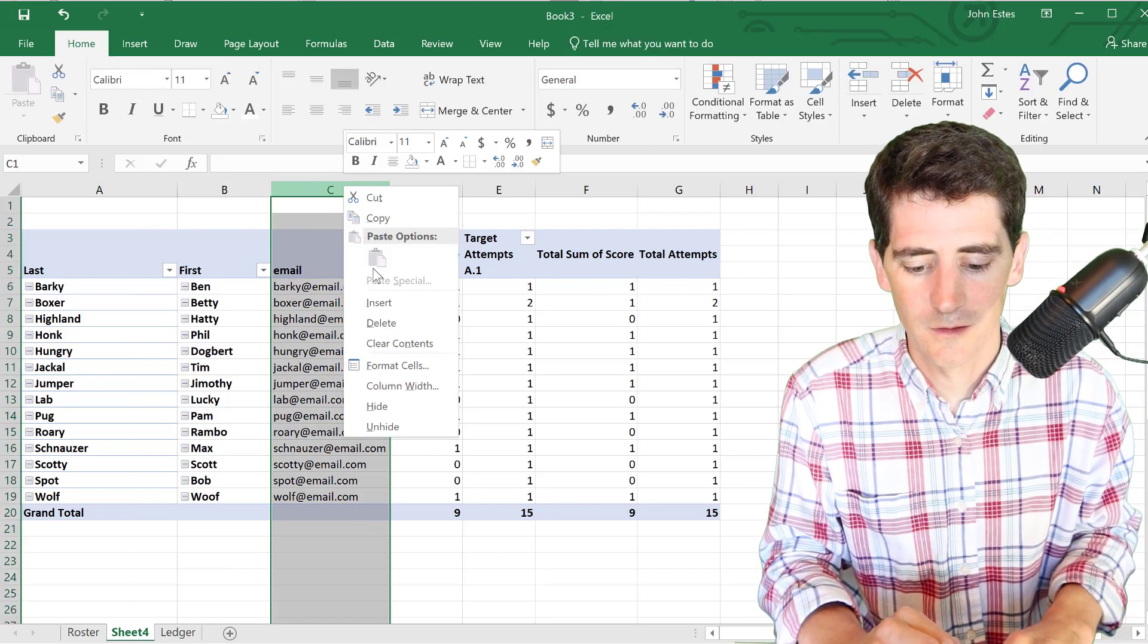
{"action": "left_click", "coordinate": [392, 406]}
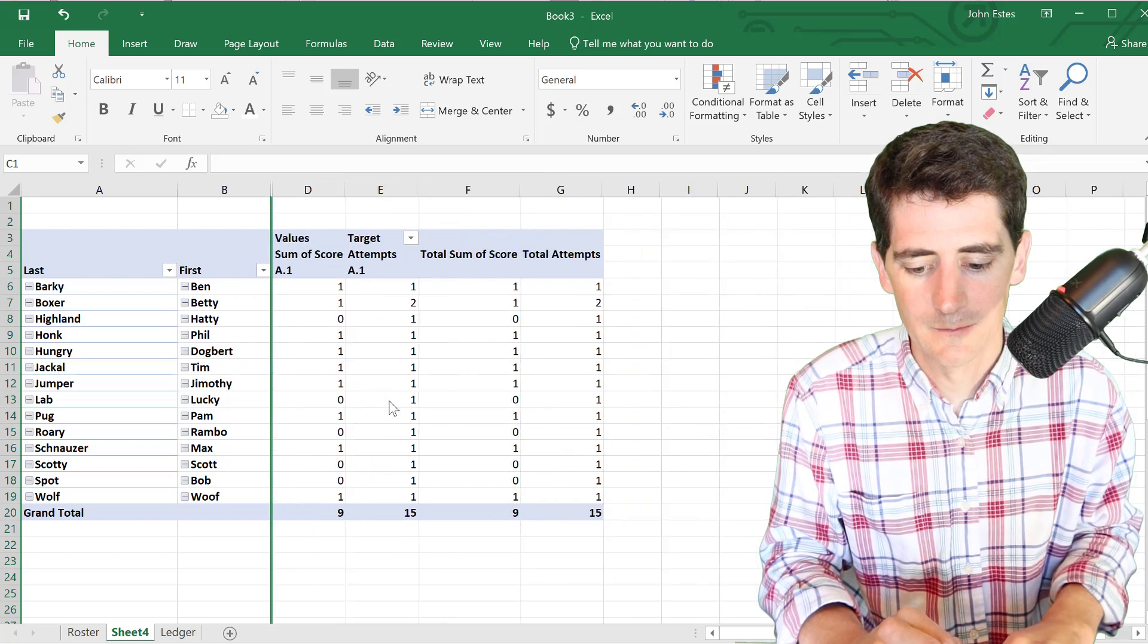
- Turn off the pivot table's expand/collapse buttons in PivotTable Options
{"action": "left_click", "coordinate": [95, 250]}
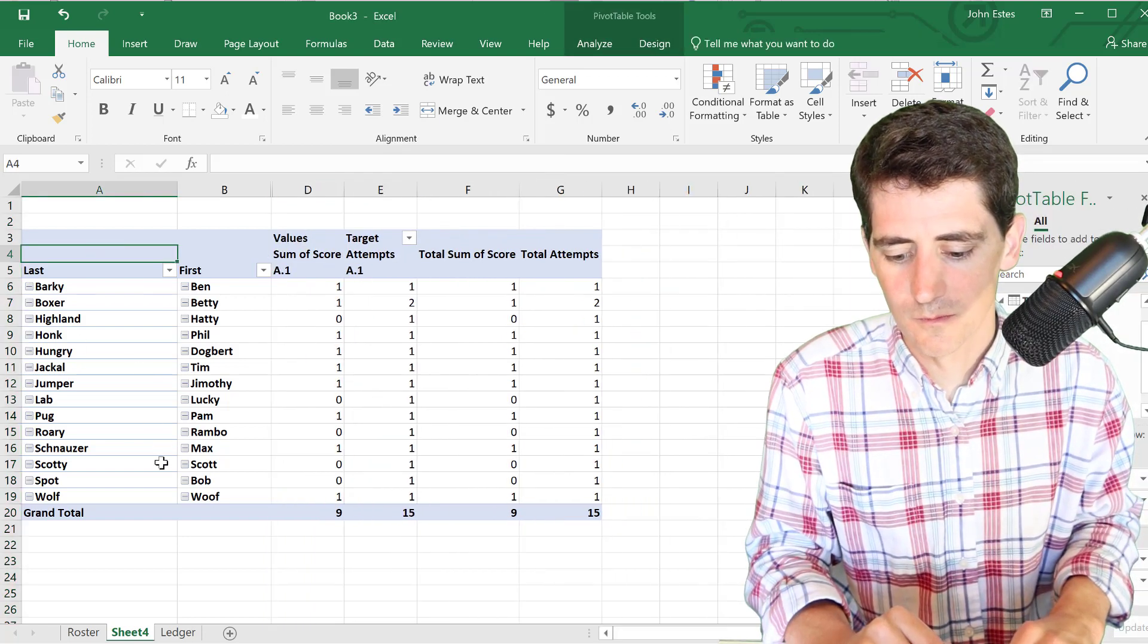
{"action": "right_click", "coordinate": [91, 258]}
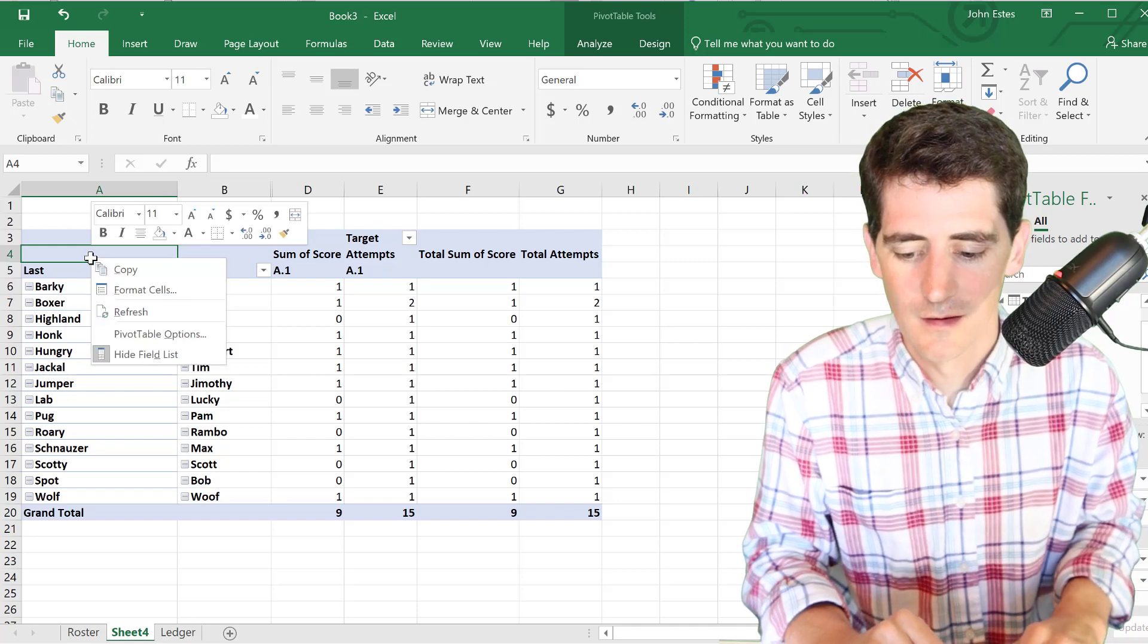
{"action": "left_click", "coordinate": [153, 334]}
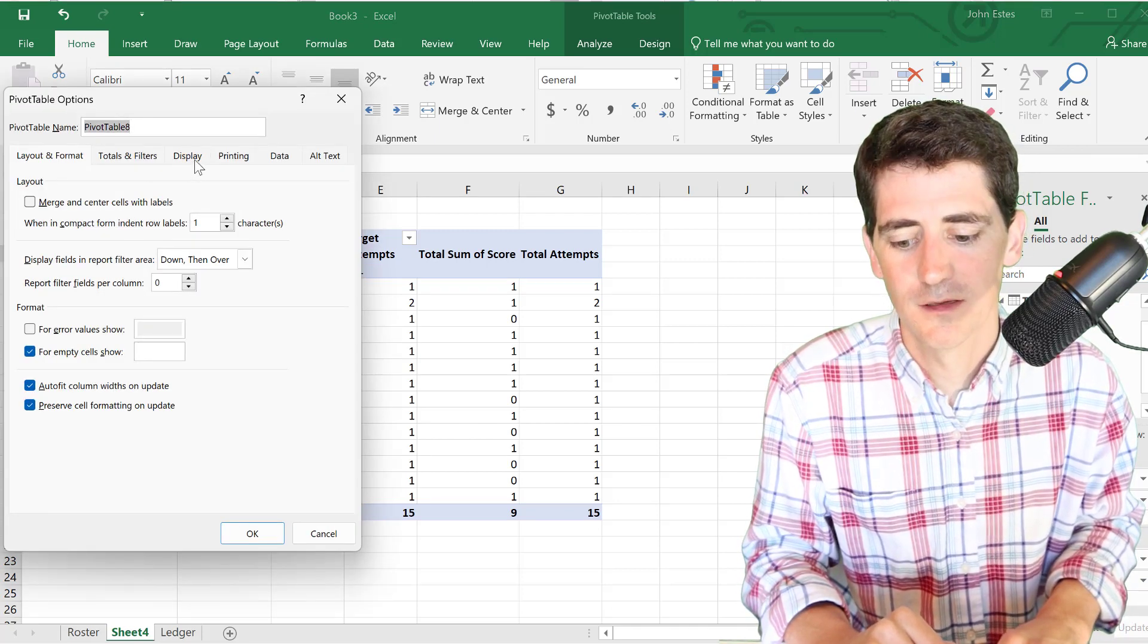
{"action": "left_click", "coordinate": [188, 156]}
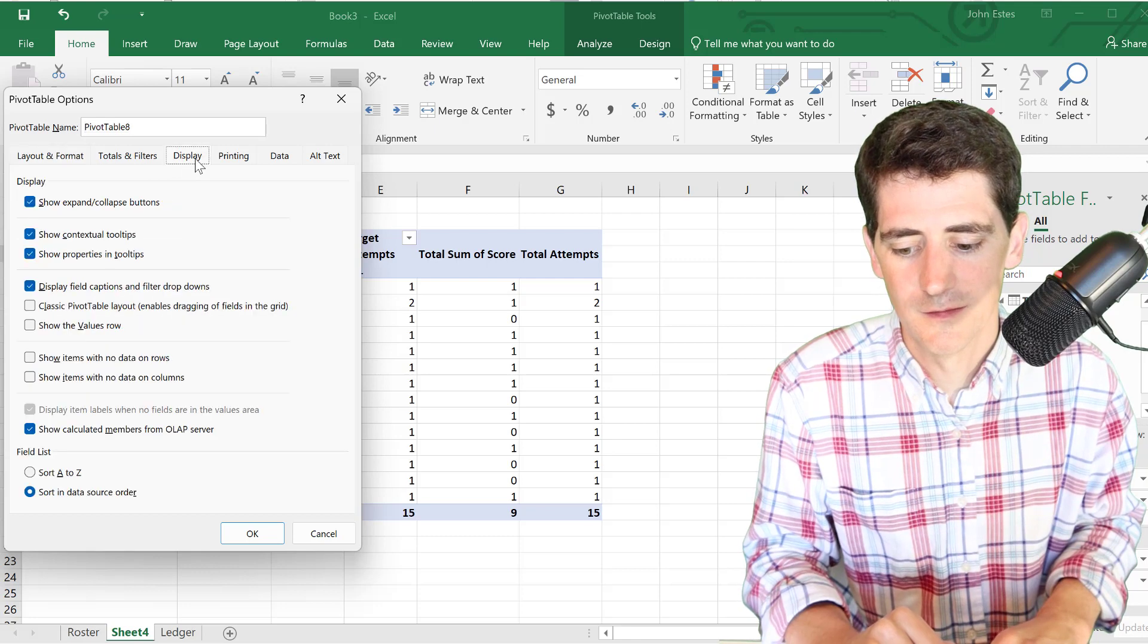
{"action": "left_click", "coordinate": [32, 203]}
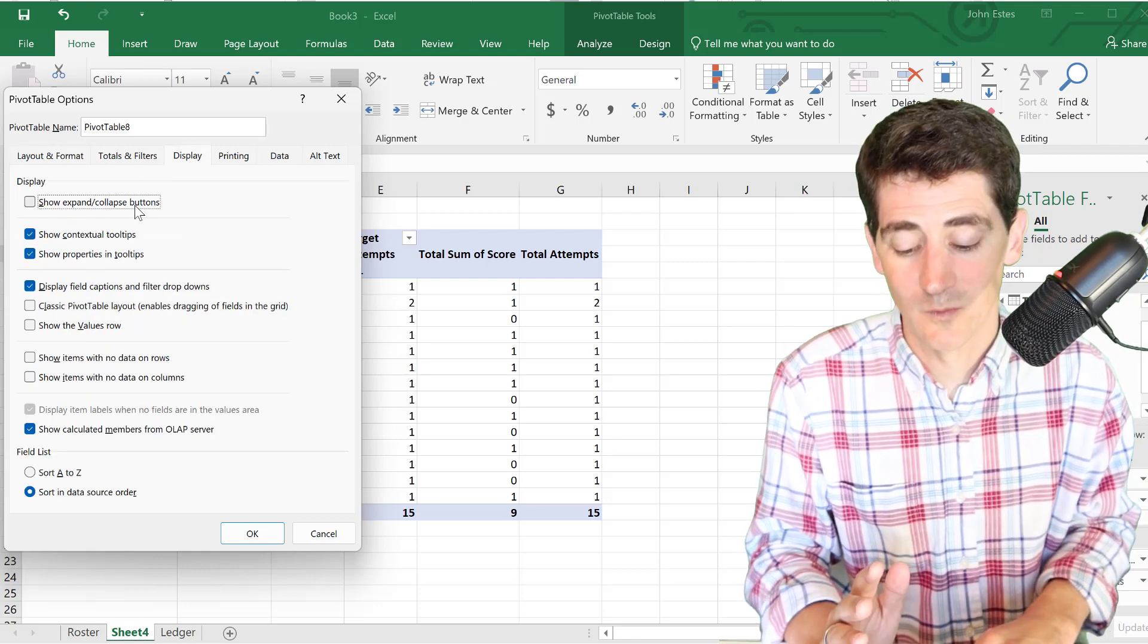
{"action": "left_click", "coordinate": [274, 537]}
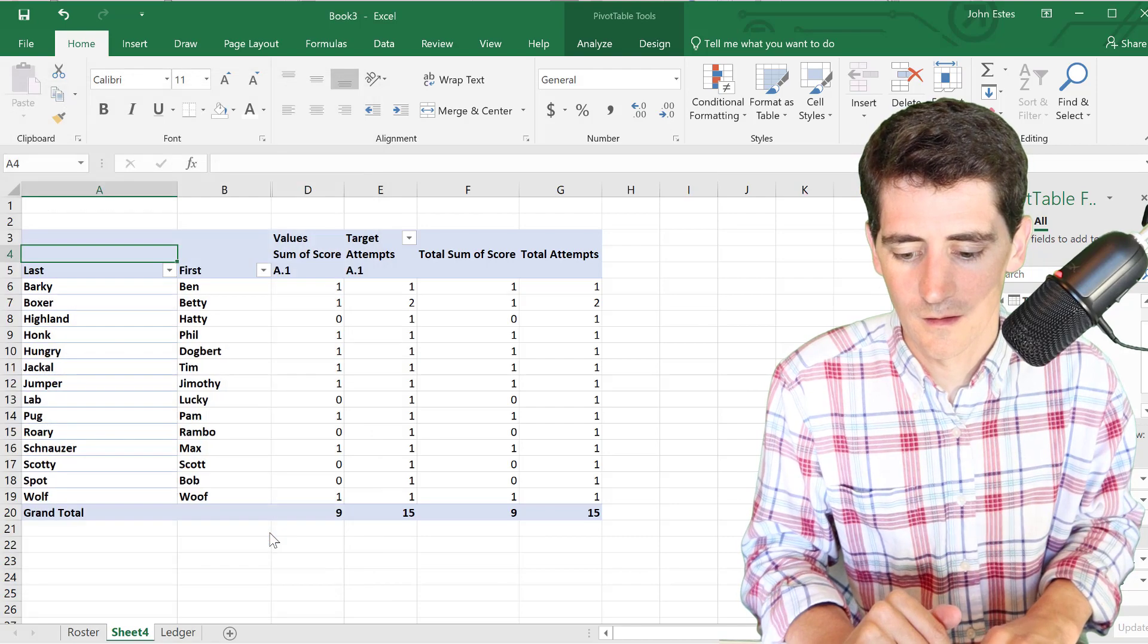
- Autofit column A and begin renaming the Sheet4 tab
{"action": "double_click", "coordinate": [177, 189]}
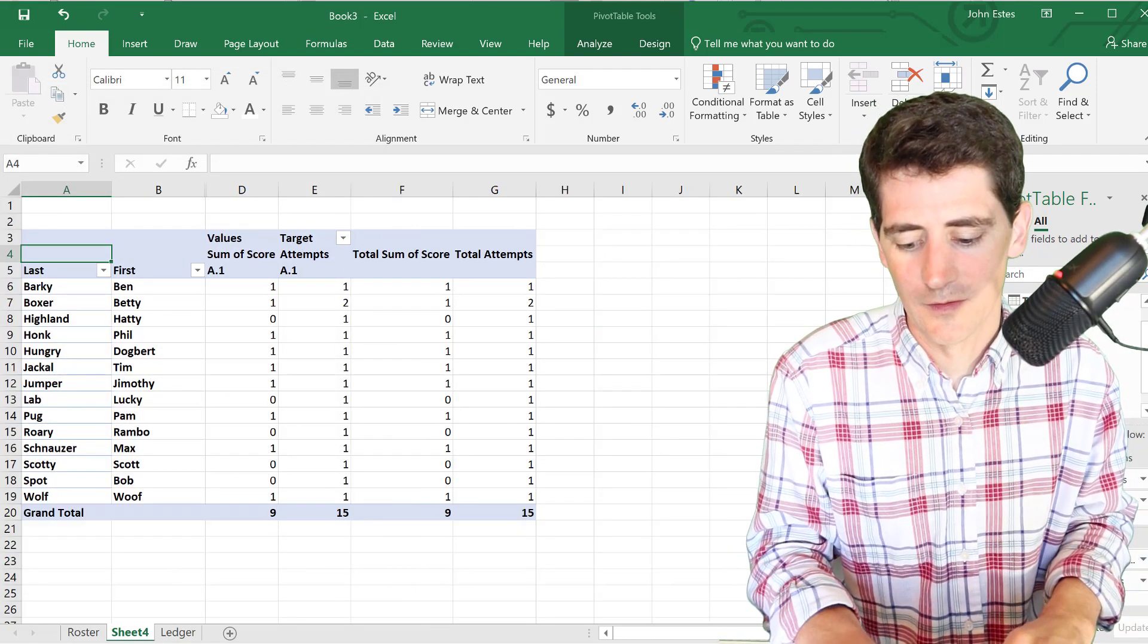
{"action": "right_click", "coordinate": [138, 635]}
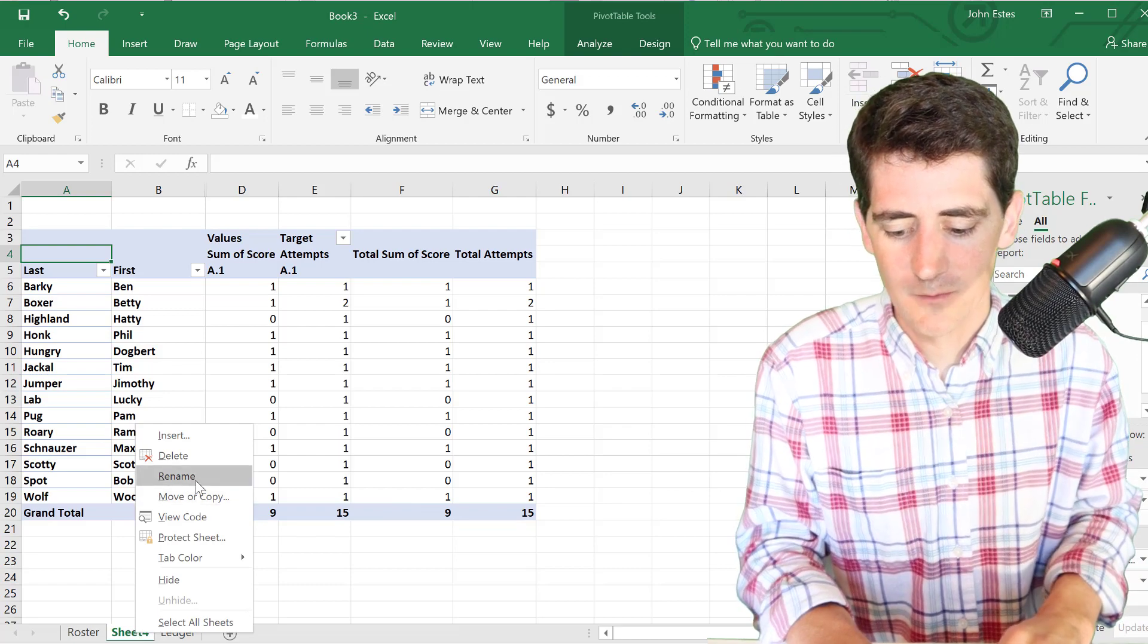
{"action": "left_click", "coordinate": [199, 481]}
- Name the sheet Grades, then copy the Ledger student names into the empty rows below the table
{"action": "type", "text": "Grades"}
{"action": "key", "text": "Return"}
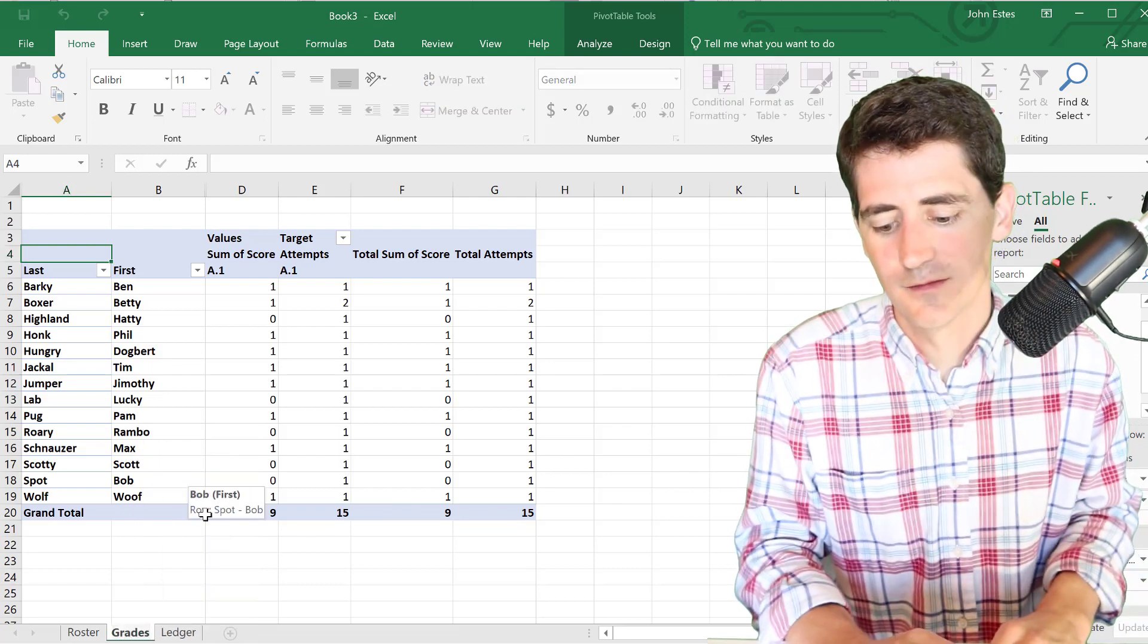
{"action": "left_click", "coordinate": [191, 634]}
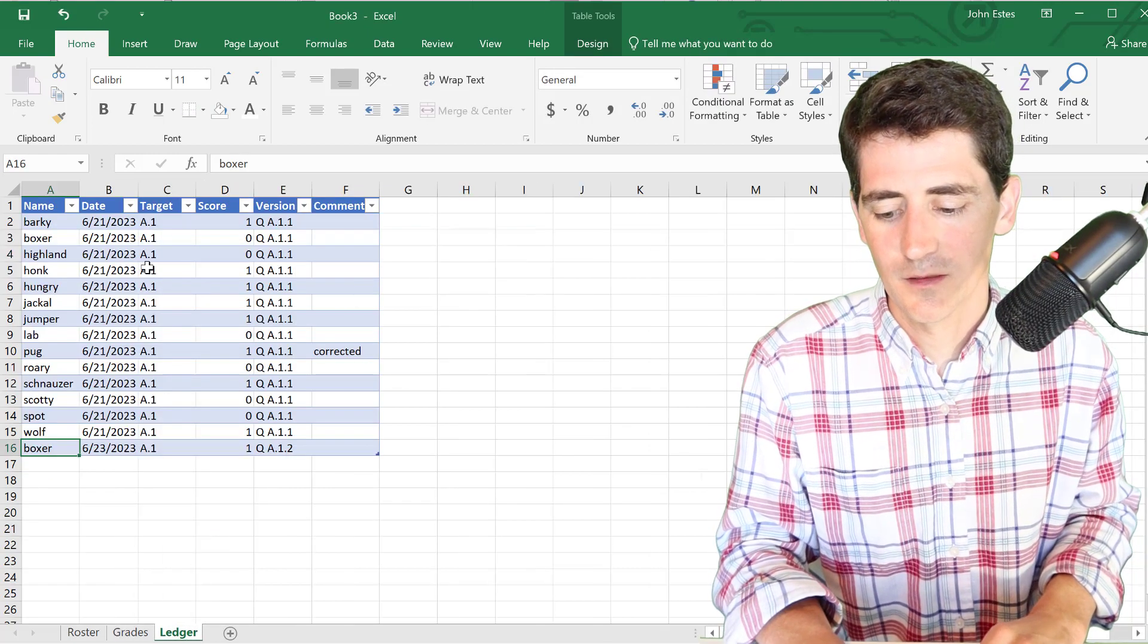
{"action": "left_click", "coordinate": [58, 222]}
{"action": "key", "text": "shift+Down"}
{"action": "key", "text": "shift+Down"}
{"action": "key", "text": "shift+Down"}
{"action": "key", "text": "shift+Down"}
{"action": "key", "text": "shift+Down"}
{"action": "key", "text": "shift+Down"}
{"action": "key", "text": "shift+Down"}
{"action": "key", "text": "shift+Down"}
{"action": "key", "text": "shift+Down"}
{"action": "key", "text": "shift+Down"}
{"action": "key", "text": "shift+Down"}
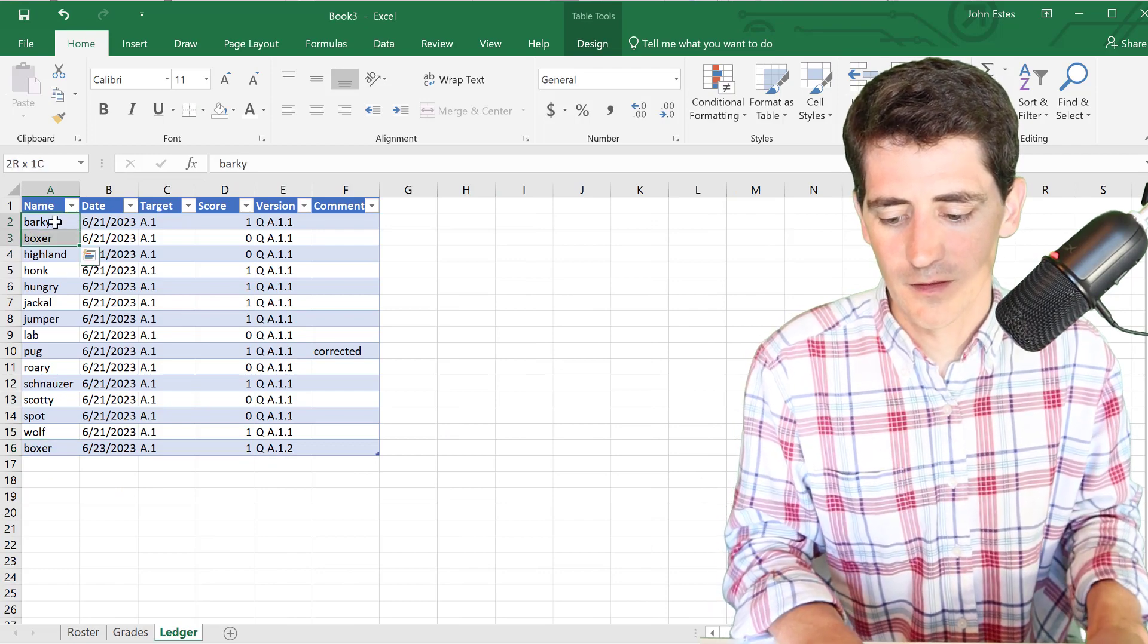
{"action": "key", "text": "ctrl+c"}
{"action": "left_click", "coordinate": [33, 466]}
{"action": "key", "text": "ctrl+v"}
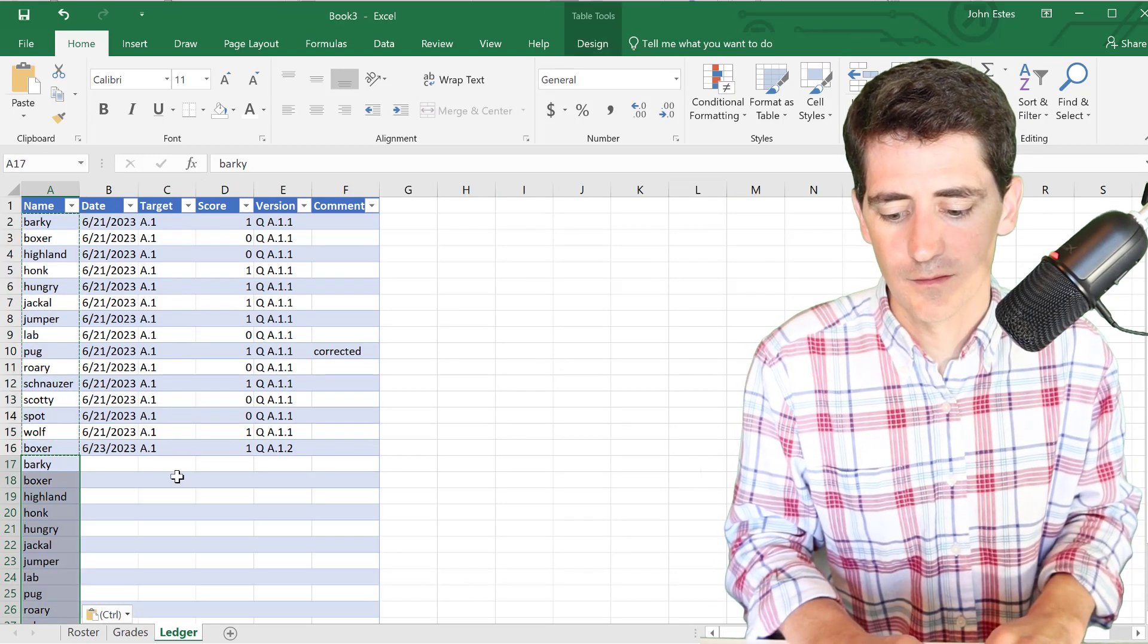
- Enter token as Target and 2 as Score, filling both down all new rows
{"action": "key", "text": "F2"}
{"action": "scroll", "coordinate": [120, 490], "scroll_direction": "down", "scroll_amount": 1}
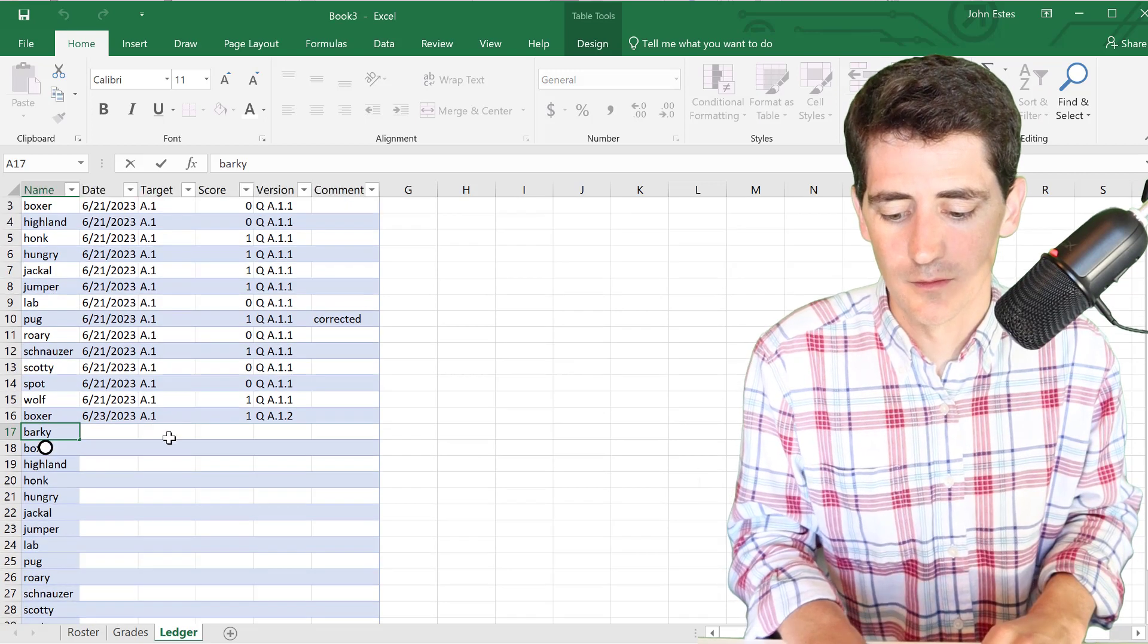
{"action": "left_click", "coordinate": [169, 439]}
{"action": "type", "text": "token"}
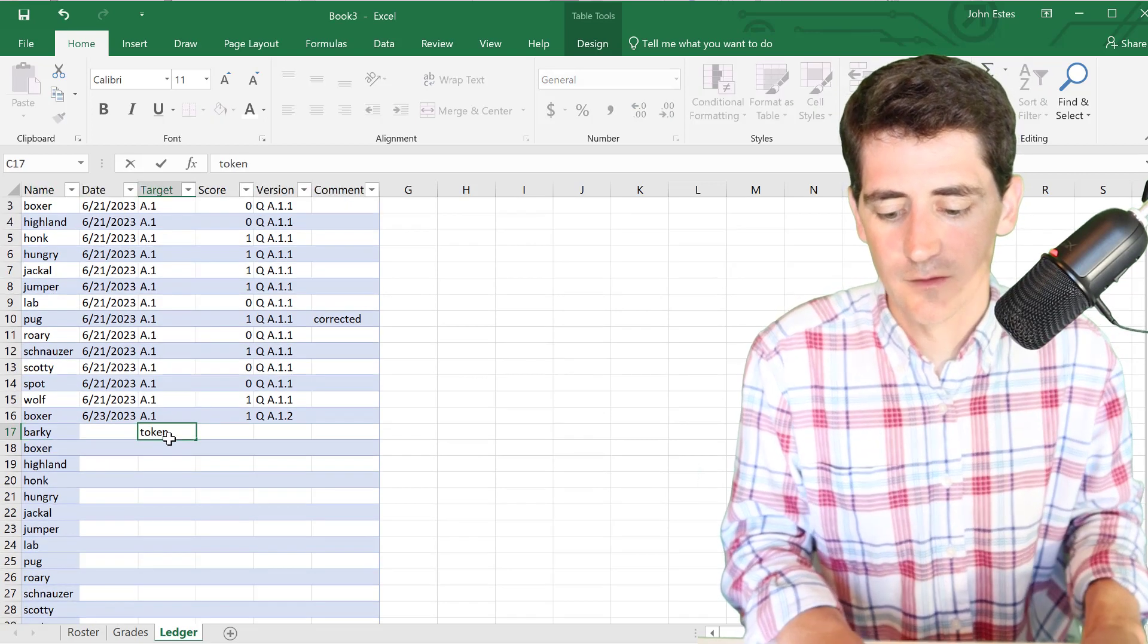
{"action": "key", "text": "Tab"}
{"action": "type", "text": "2"}
{"action": "key", "text": "Return"}
{"action": "key", "text": "Up"}
{"action": "key", "text": "shift+Left"}
{"action": "key", "text": "shift+Down"}
{"action": "key", "text": "shift+Down"}
{"action": "key", "text": "shift+Down"}
{"action": "key", "text": "shift+Down"}
{"action": "key", "text": "shift+Down"}
{"action": "key", "text": "shift+Down"}
{"action": "key", "text": "shift+Down"}
{"action": "key", "text": "shift+Down"}
{"action": "key", "text": "shift+Down"}
{"action": "key", "text": "shift+Down"}
{"action": "key", "text": "shift+Down"}
{"action": "key", "text": "shift+Down"}
{"action": "key", "text": "shift+Down"}
{"action": "key", "text": "shift+Down"}
{"action": "key", "text": "shift+Down"}
{"action": "key", "text": "shift+Down"}
{"action": "key", "text": "shift+Up"}
{"action": "key", "text": "shift+Up"}
{"action": "key", "text": "shift+Up"}
{"action": "key", "text": "shift+Down"}
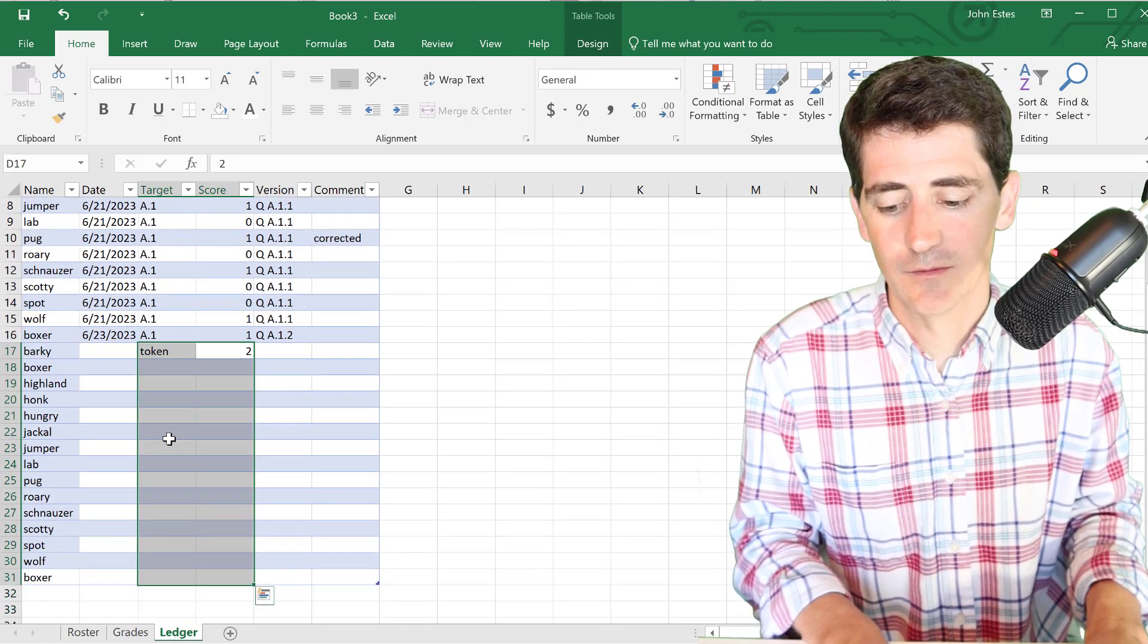
{"action": "key", "text": "ctrl+d"}
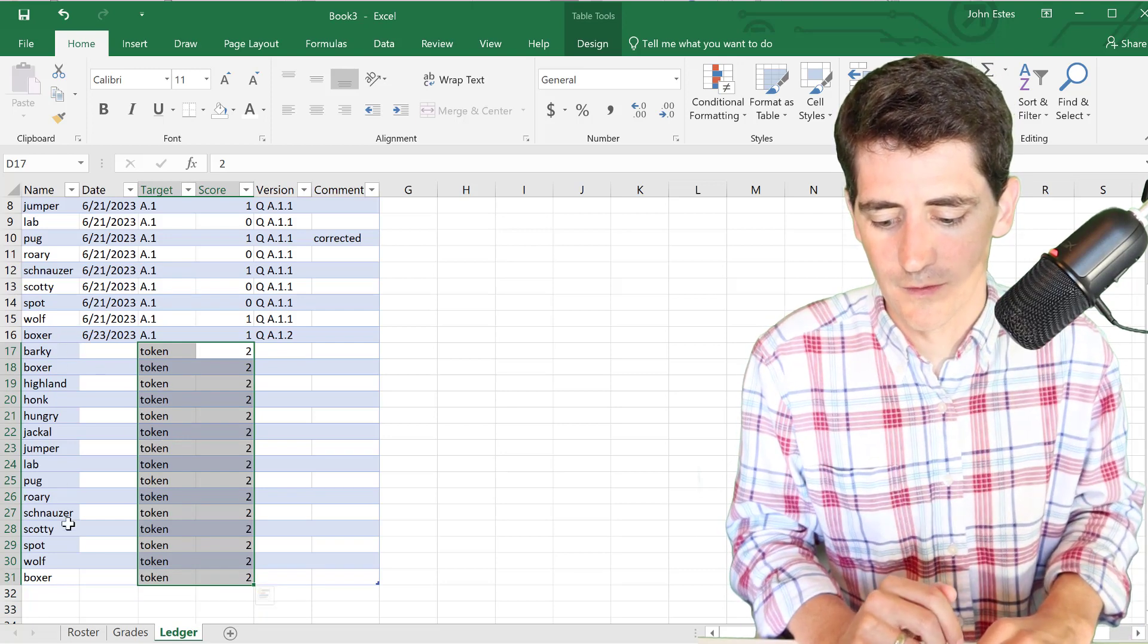
- Remove the fill colour from the newly added student names
{"action": "left_click", "coordinate": [51, 334]}
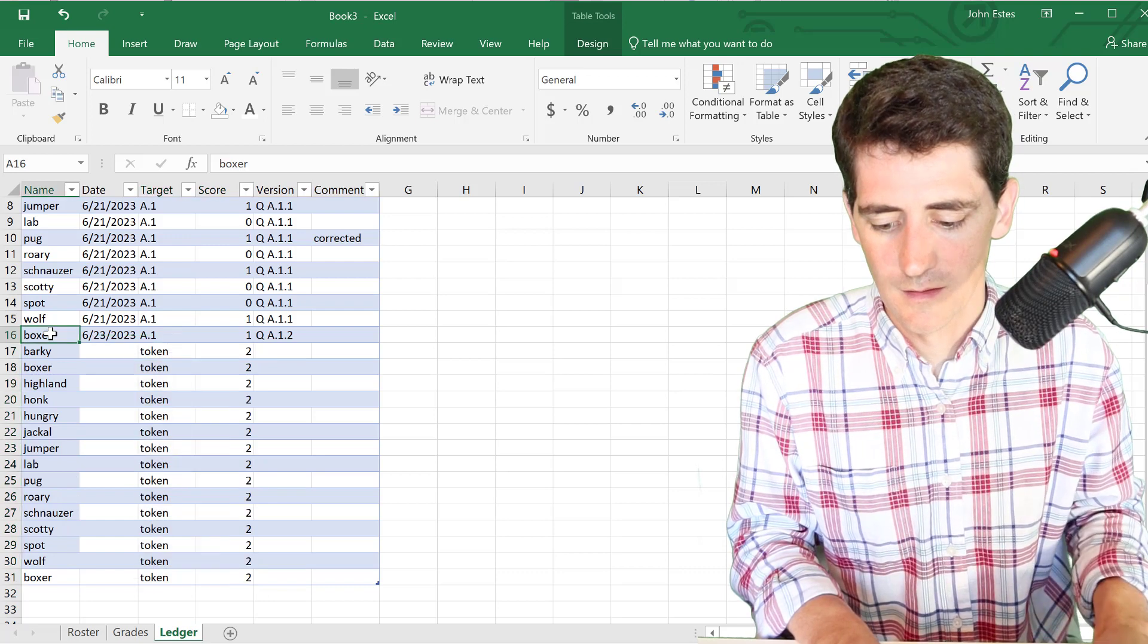
{"action": "key", "text": "shift+Down"}
{"action": "key", "text": "shift+Down"}
{"action": "key", "text": "shift+Down"}
{"action": "key", "text": "shift+Down"}
{"action": "key", "text": "shift+Down"}
{"action": "key", "text": "shift+Down"}
{"action": "key", "text": "shift+Down"}
{"action": "key", "text": "shift+Down"}
{"action": "key", "text": "shift+Down"}
{"action": "key", "text": "shift+Down"}
{"action": "key", "text": "shift+Down"}
{"action": "key", "text": "shift+Down"}
{"action": "key", "text": "shift+Down"}
{"action": "key", "text": "shift+Down"}
{"action": "key", "text": "shift+Down"}
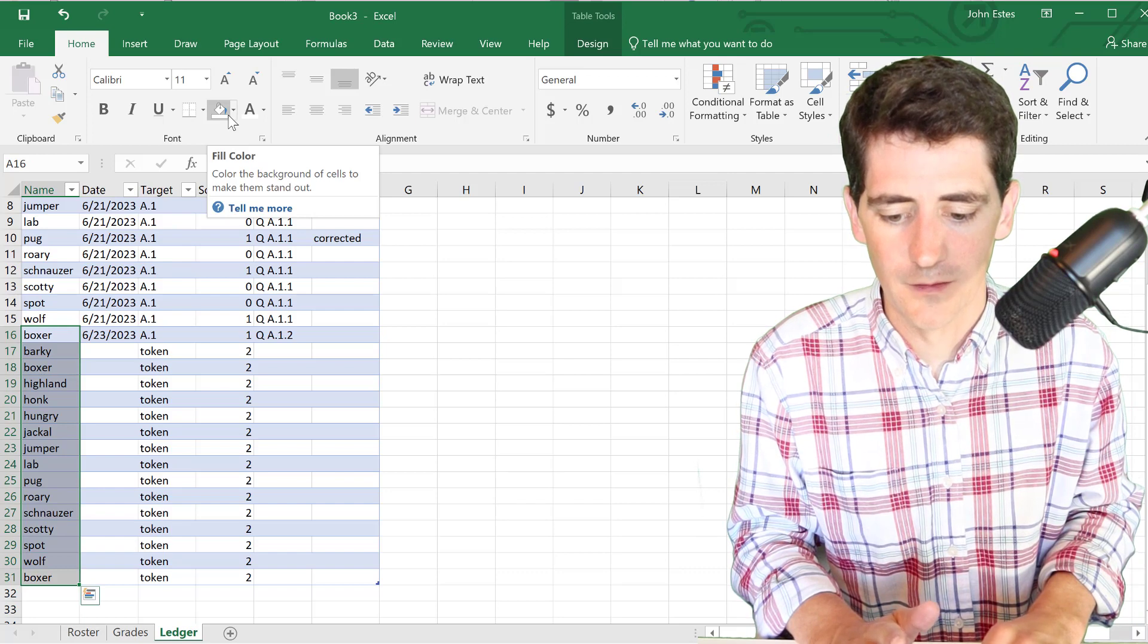
{"action": "left_click", "coordinate": [234, 111]}
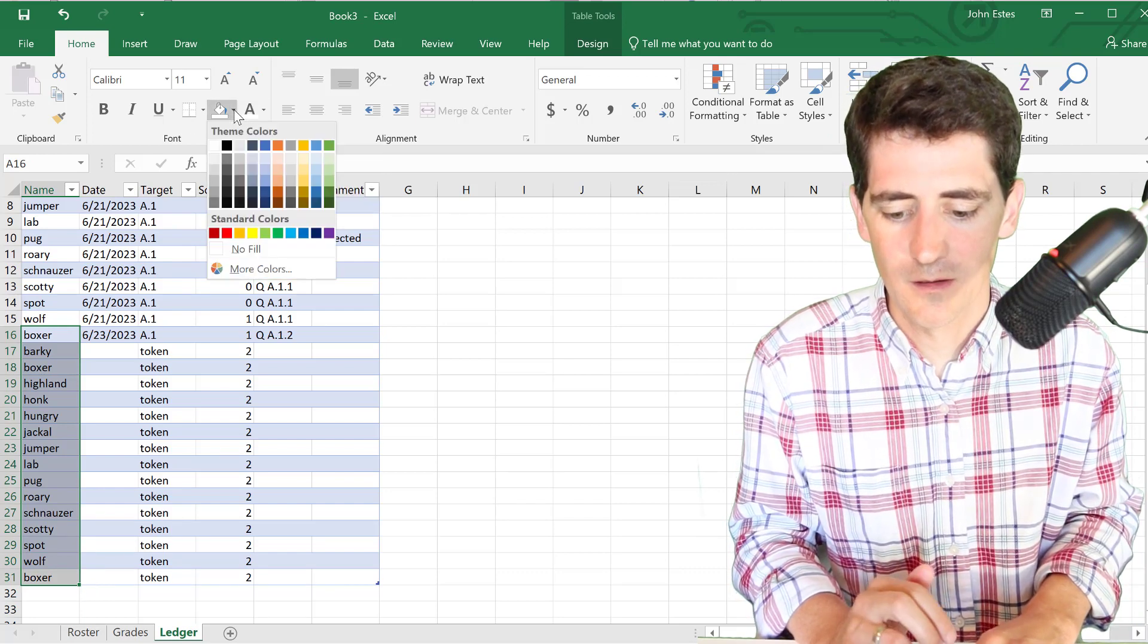
{"action": "left_click", "coordinate": [246, 249]}
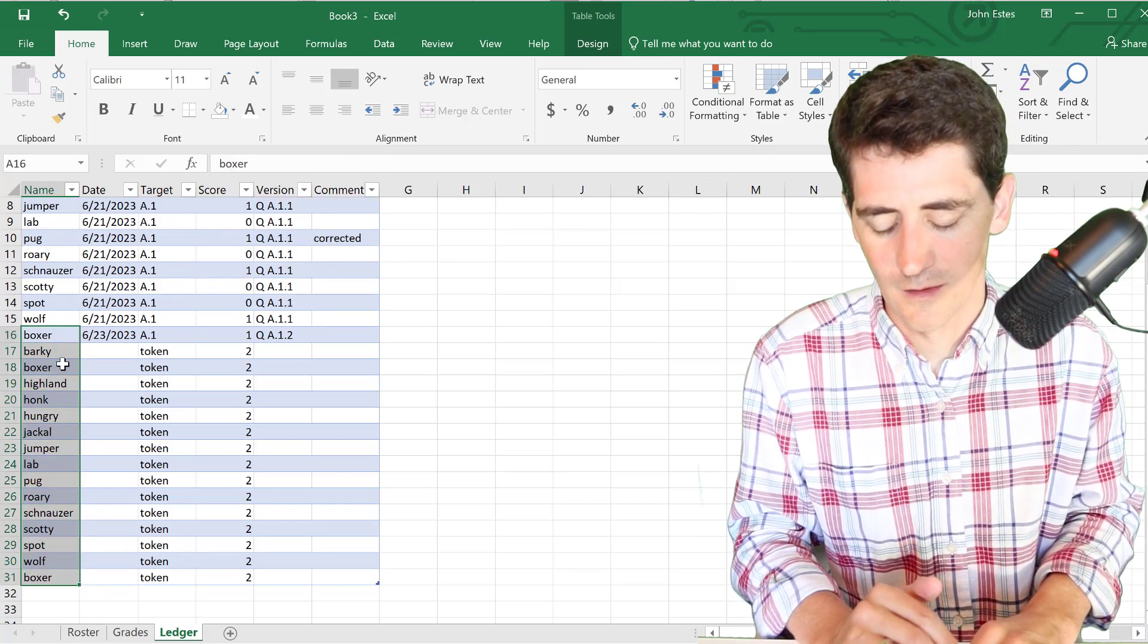
{"action": "left_click", "coordinate": [63, 365]}
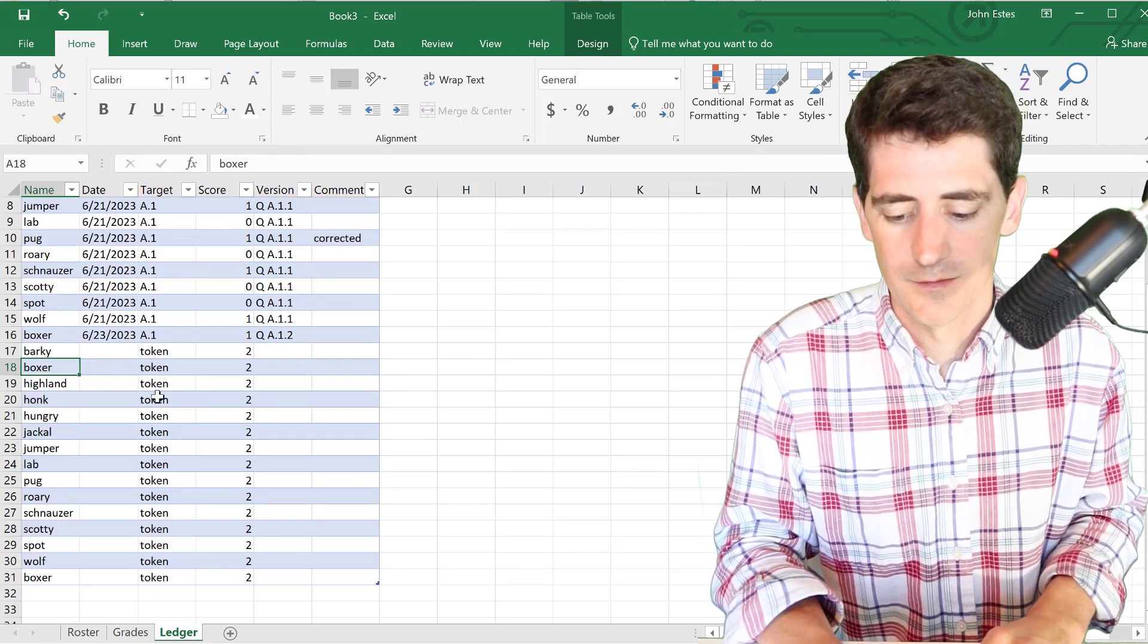
- On Grades, refresh the pivot table with Refresh All
{"action": "left_click", "coordinate": [130, 631]}
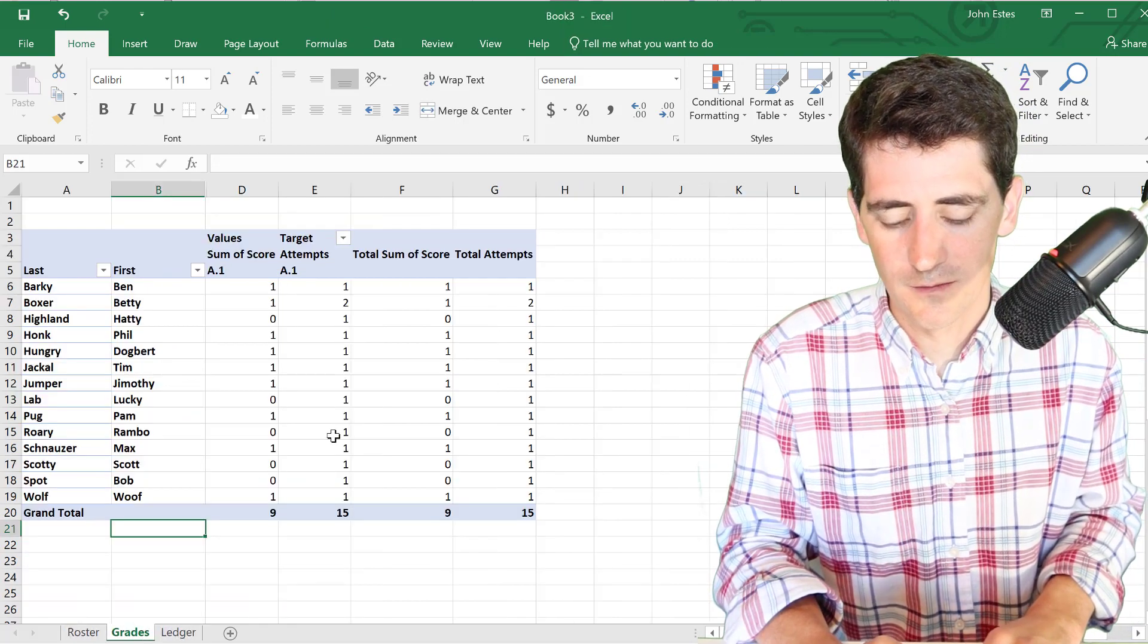
{"action": "mouse_move", "coordinate": [343, 327]}
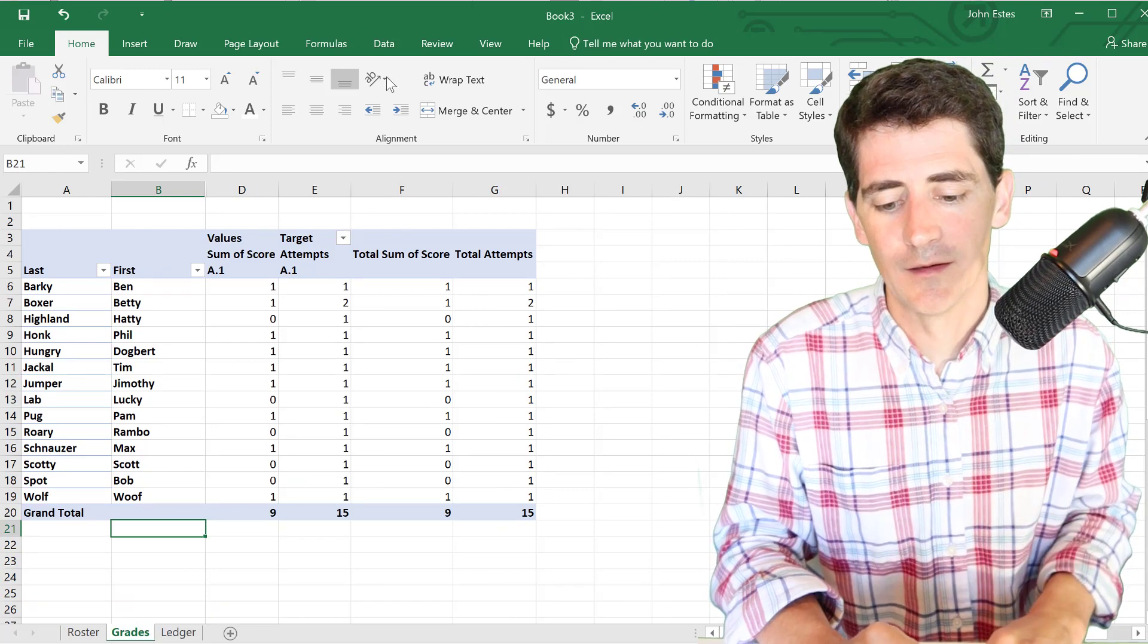
{"action": "left_click", "coordinate": [386, 46]}
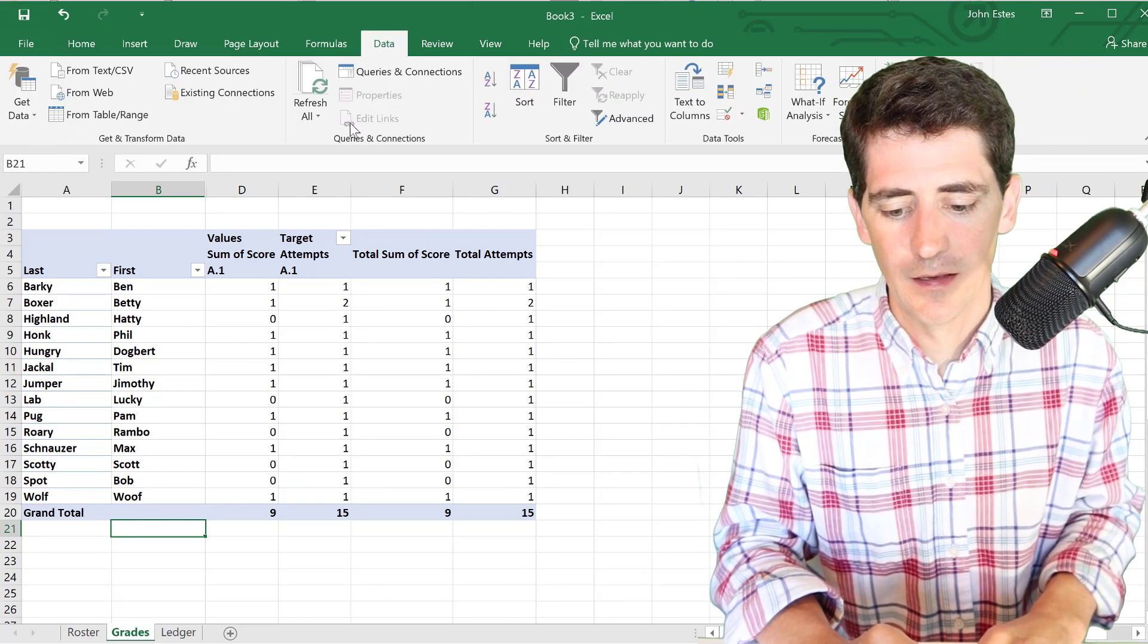
{"action": "left_click", "coordinate": [320, 98]}
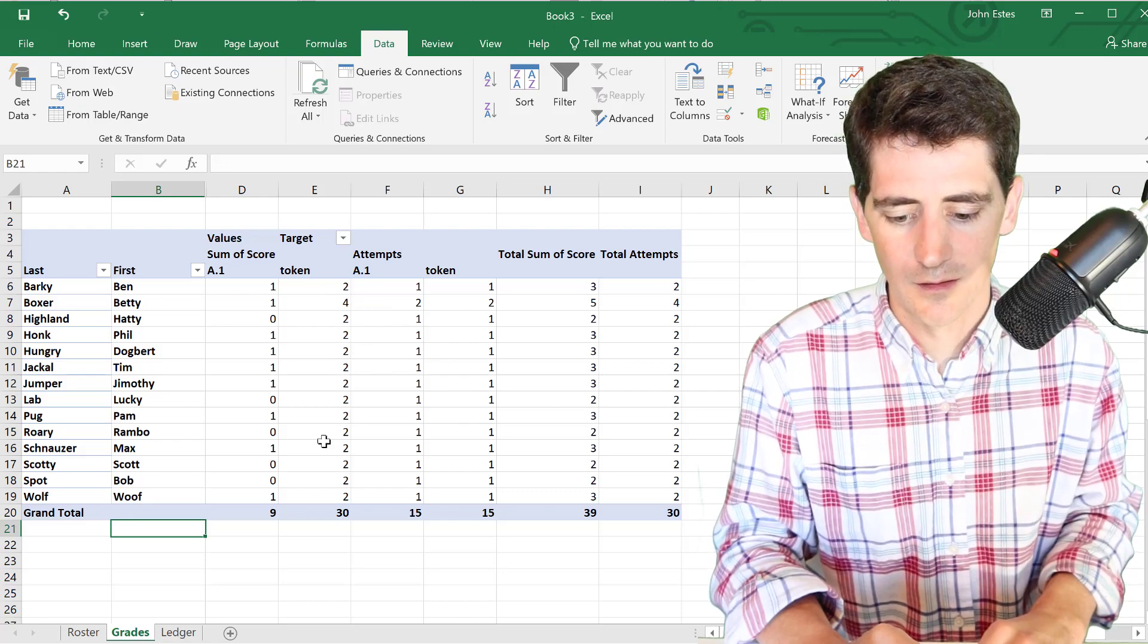
- Scroll through the Ledger to check the new token rows, then refresh the pivot again
{"action": "key", "text": "ctrl+Page_Down"}
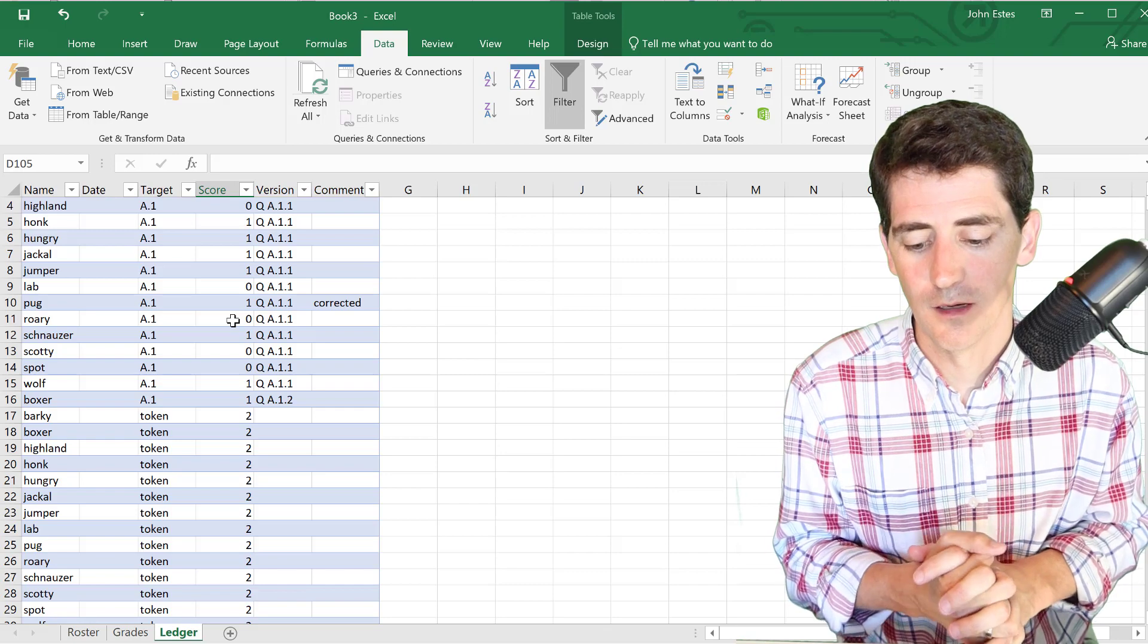
{"action": "scroll", "coordinate": [233, 321], "scroll_direction": "down", "scroll_amount": 5}
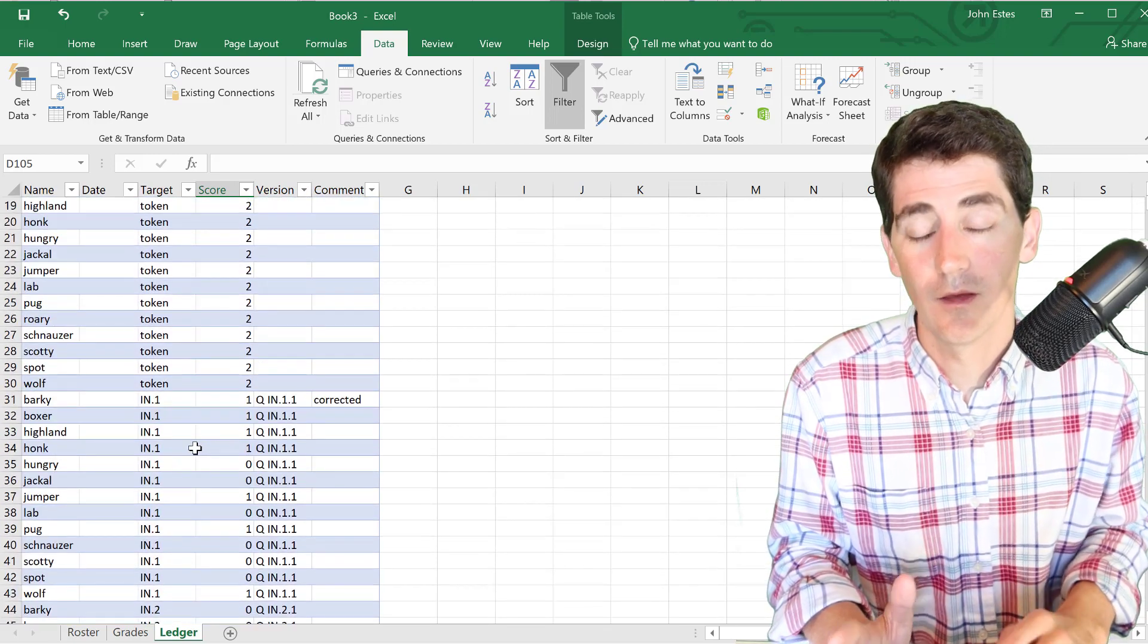
{"action": "scroll", "coordinate": [195, 448], "scroll_direction": "down", "scroll_amount": 6}
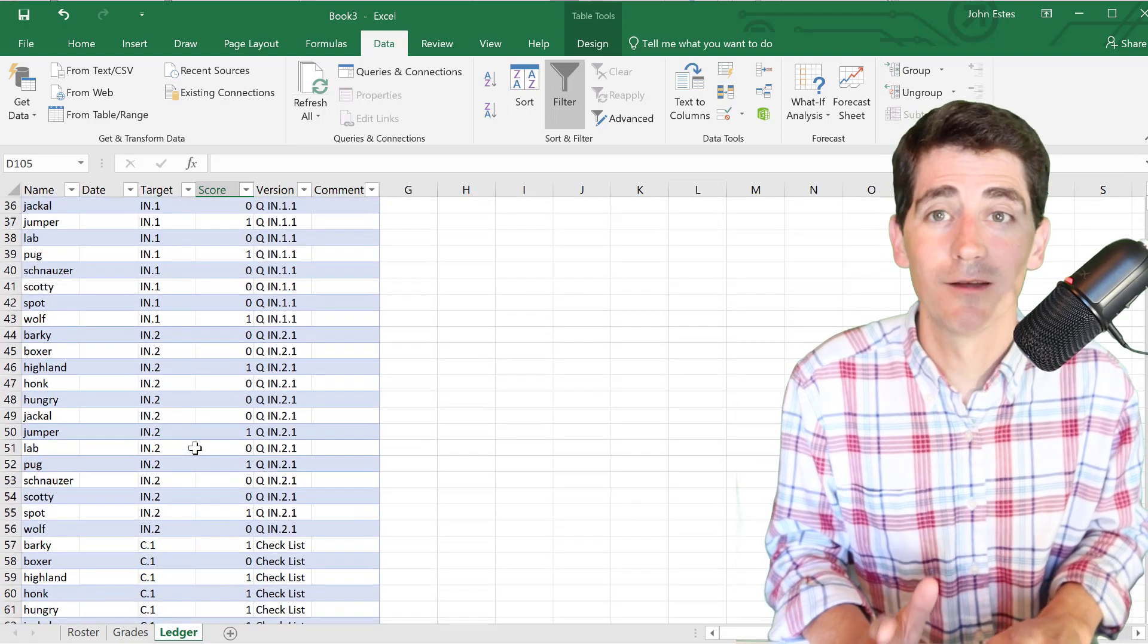
{"action": "scroll", "coordinate": [196, 448], "scroll_direction": "down", "scroll_amount": 6}
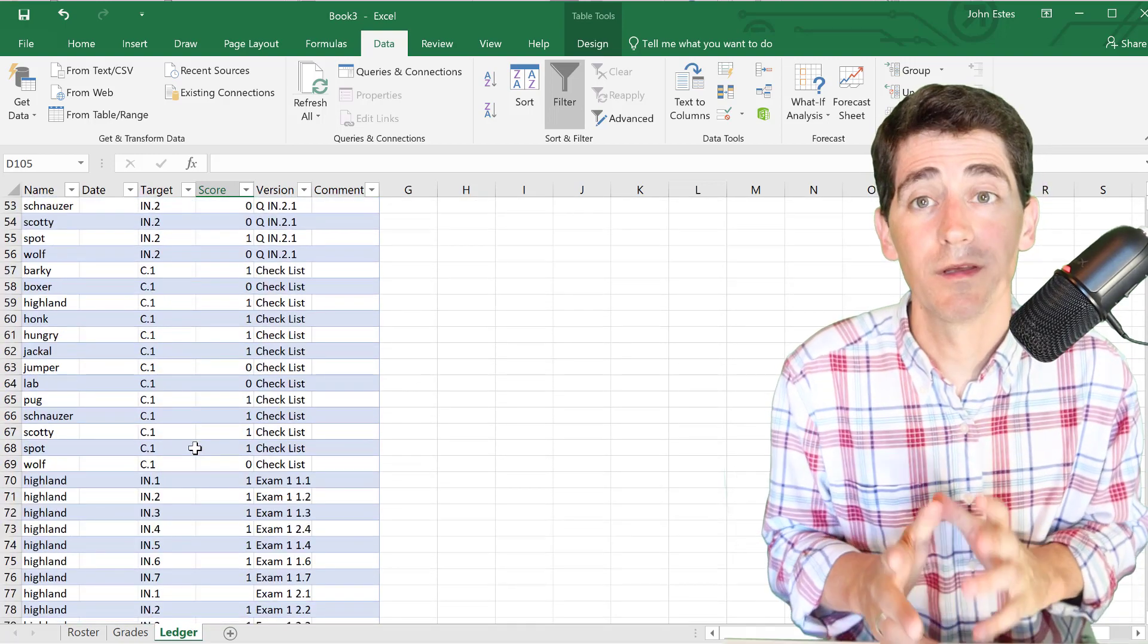
{"action": "scroll", "coordinate": [196, 448], "scroll_direction": "down", "scroll_amount": 4}
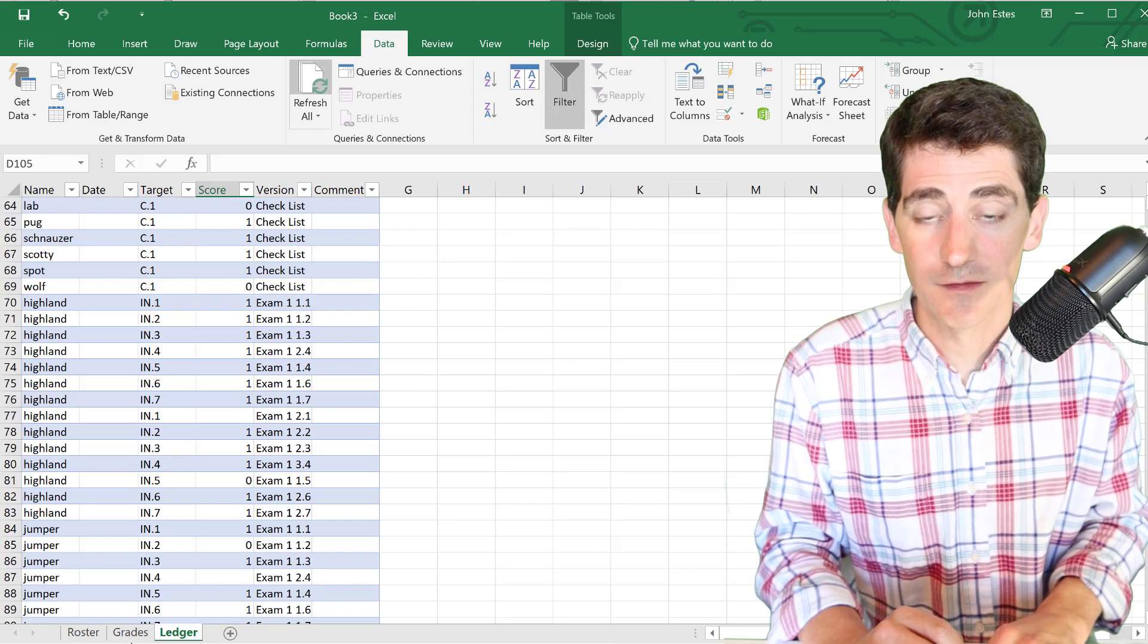
{"action": "left_click", "coordinate": [132, 639]}
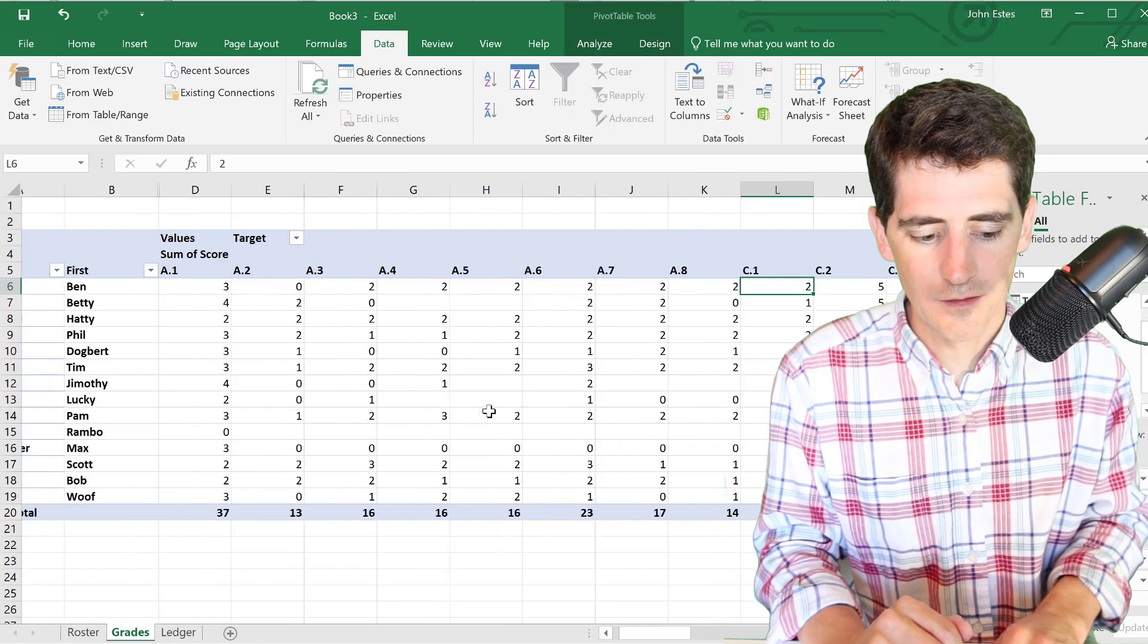
- Close the PivotTable Fields pane and scroll across the pivot's target columns
{"action": "left_click", "coordinate": [1142, 199]}
{"action": "scroll", "coordinate": [751, 308], "scroll_direction": "right", "scroll_amount": 3}
{"action": "scroll", "coordinate": [752, 310], "scroll_direction": "right", "scroll_amount": 10}
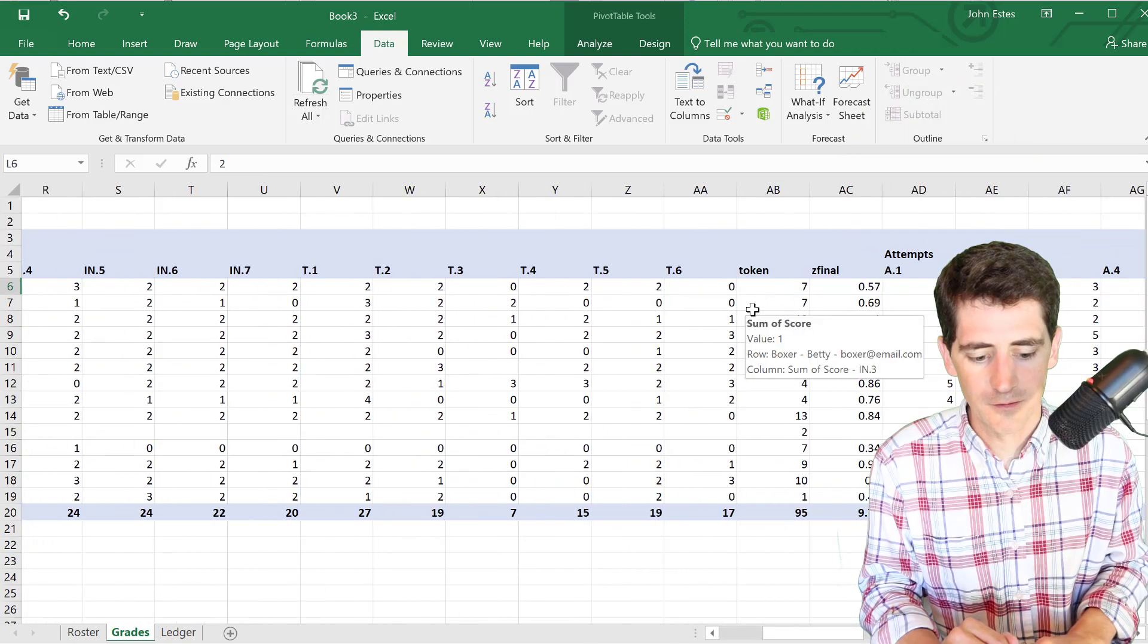
{"action": "scroll", "coordinate": [752, 309], "scroll_direction": "left", "scroll_amount": 1}
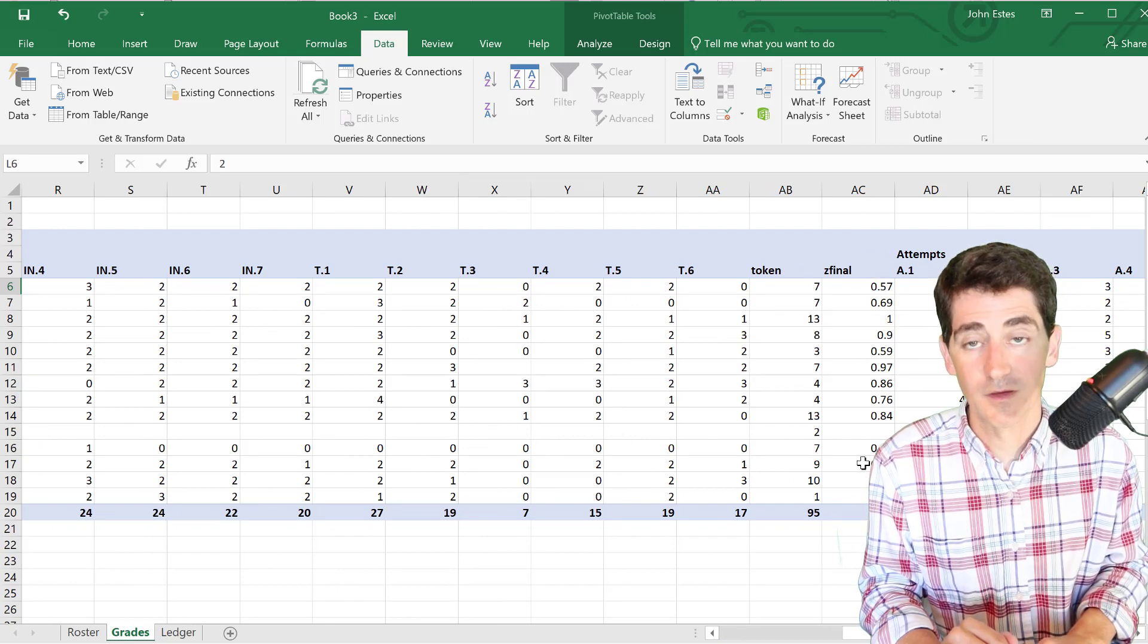
{"action": "scroll", "coordinate": [367, 400], "scroll_direction": "left", "scroll_amount": 2}
{"action": "scroll", "coordinate": [639, 276], "scroll_direction": "left", "scroll_amount": 3}
{"action": "scroll", "coordinate": [638, 277], "scroll_direction": "left", "scroll_amount": 7}
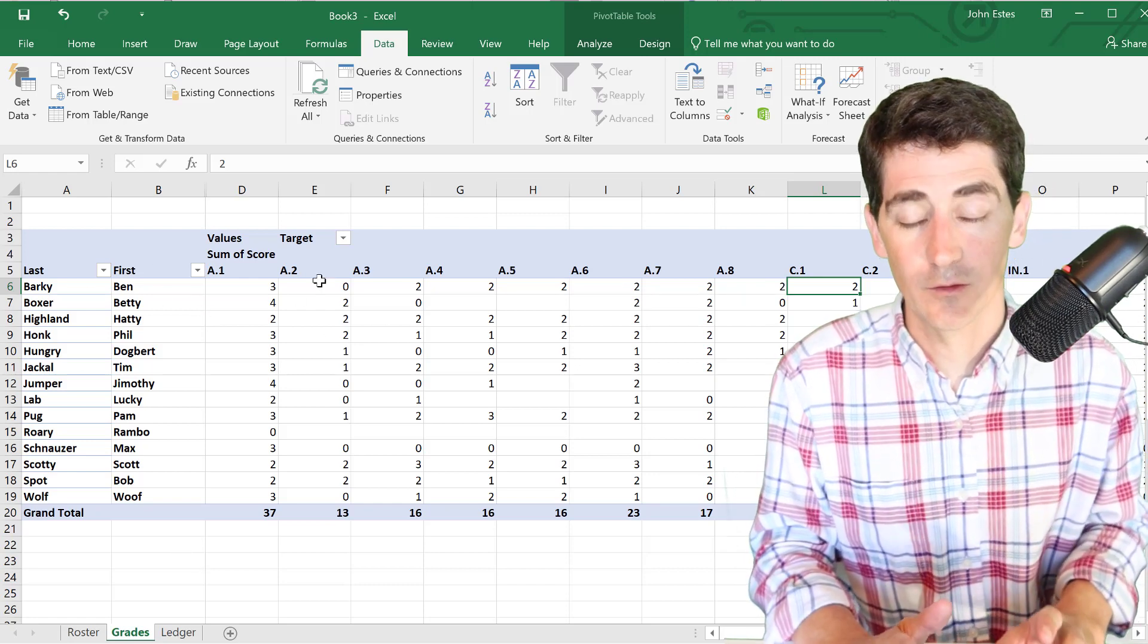
- Type the row 5 headers Letter, B, C, Final, One and HW
{"action": "left_click", "coordinate": [58, 190]}
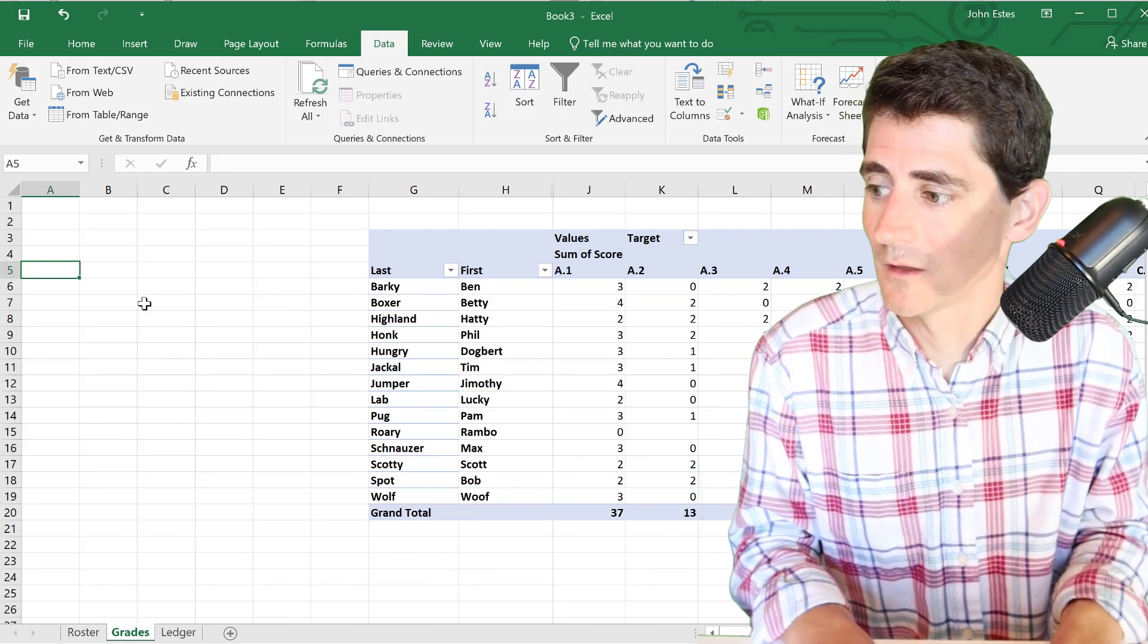
{"action": "type", "text": "Letter"}
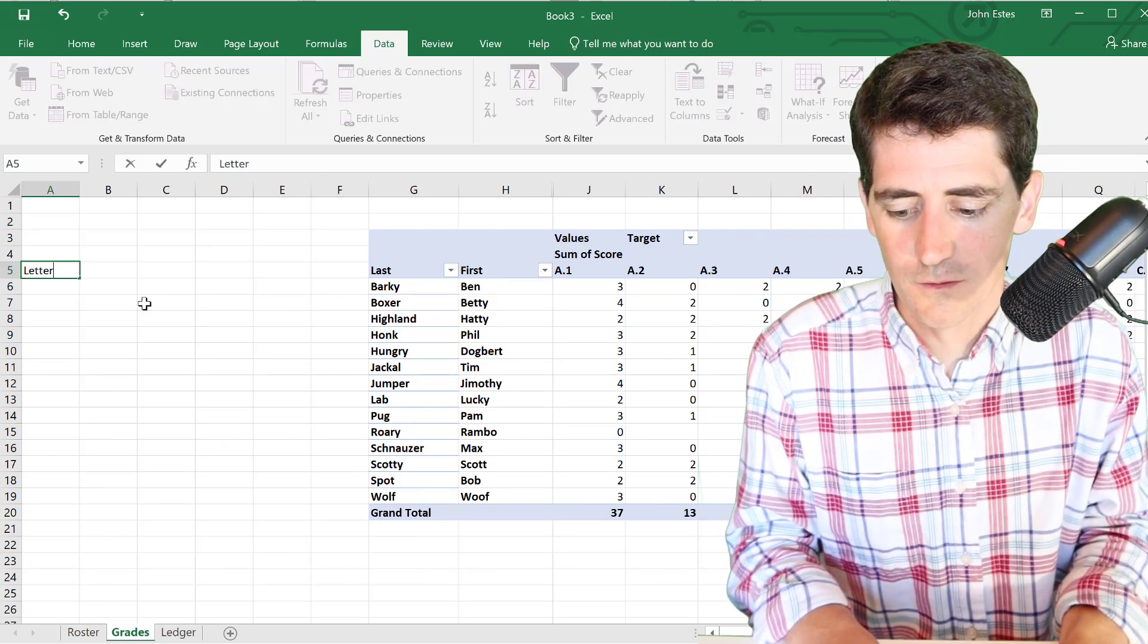
{"action": "key", "text": "Tab"}
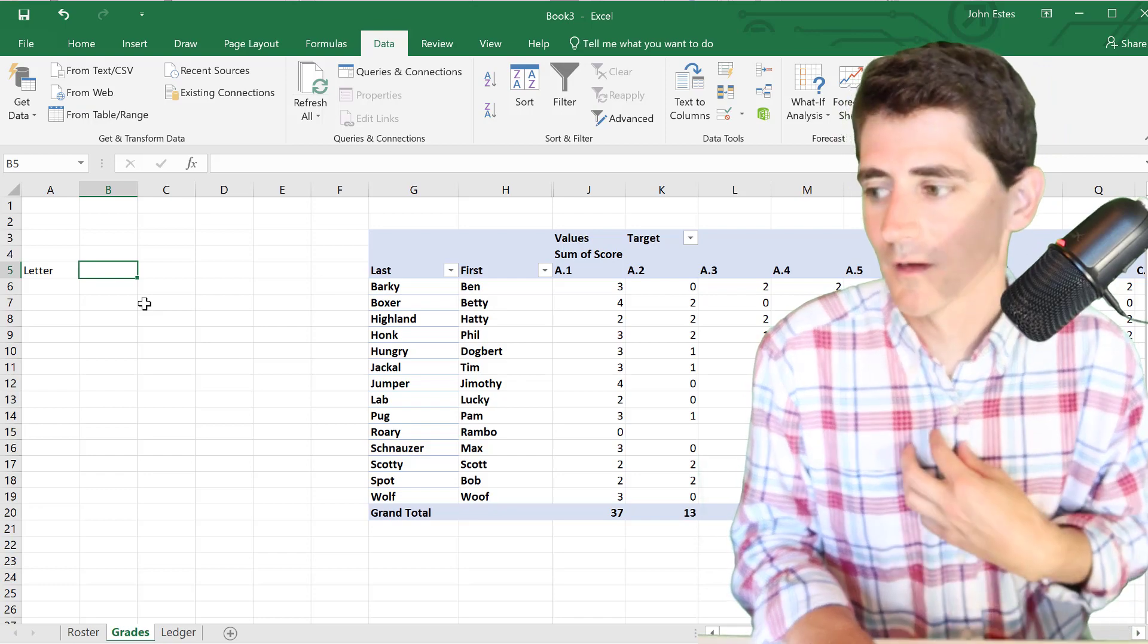
{"action": "type", "text": "B"}
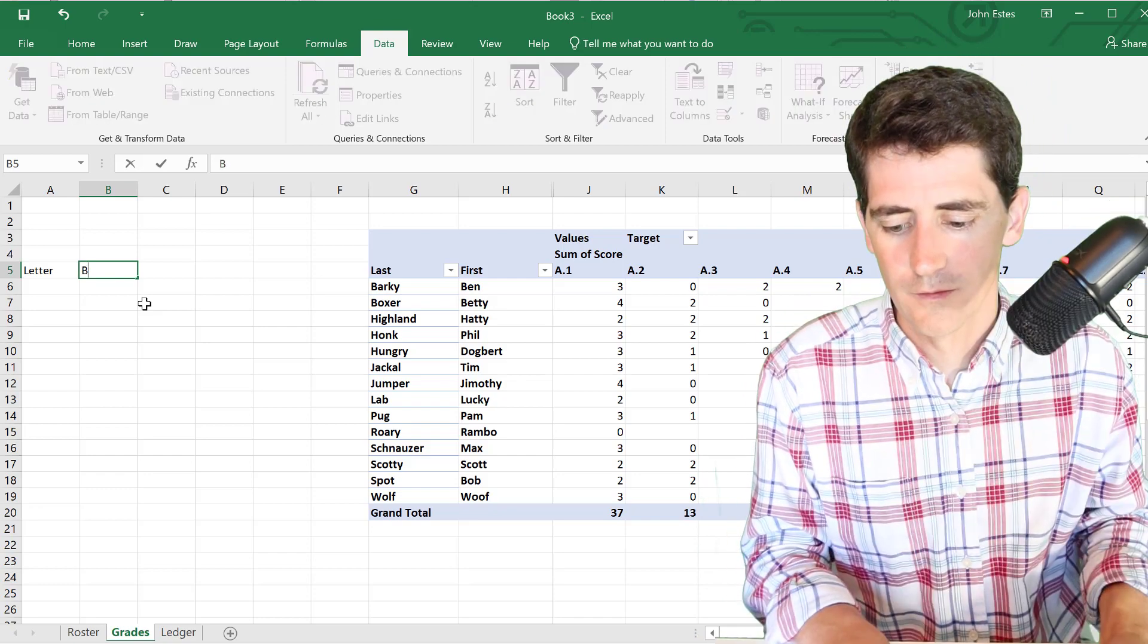
{"action": "key", "text": "Tab"}
{"action": "type", "text": "C"}
{"action": "key", "text": "Tab"}
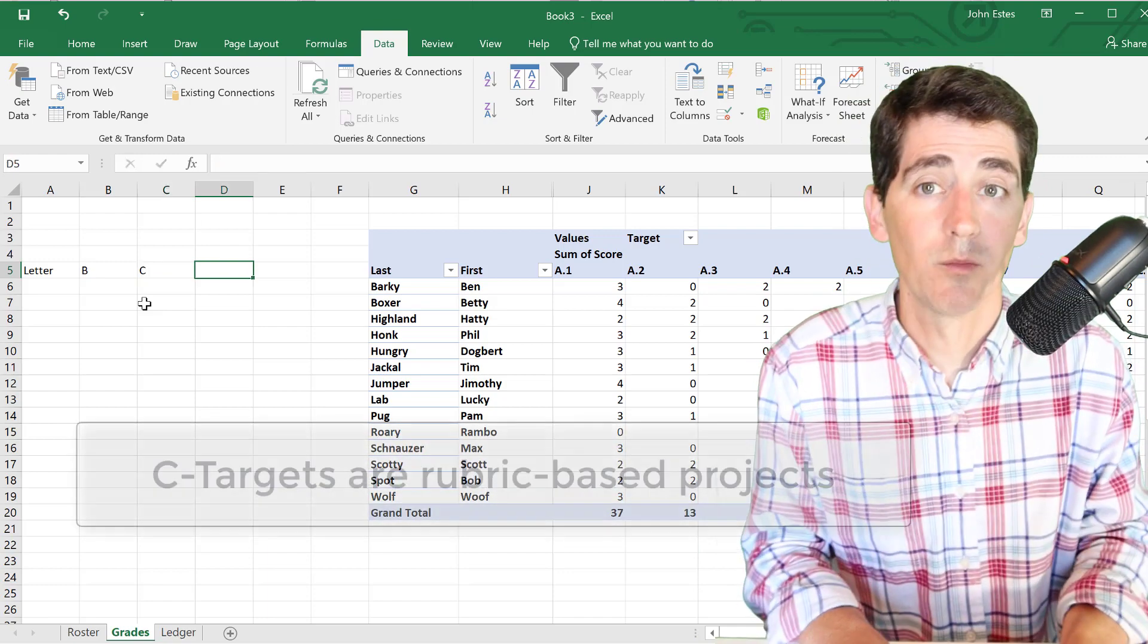
{"action": "type", "text": "Final"}
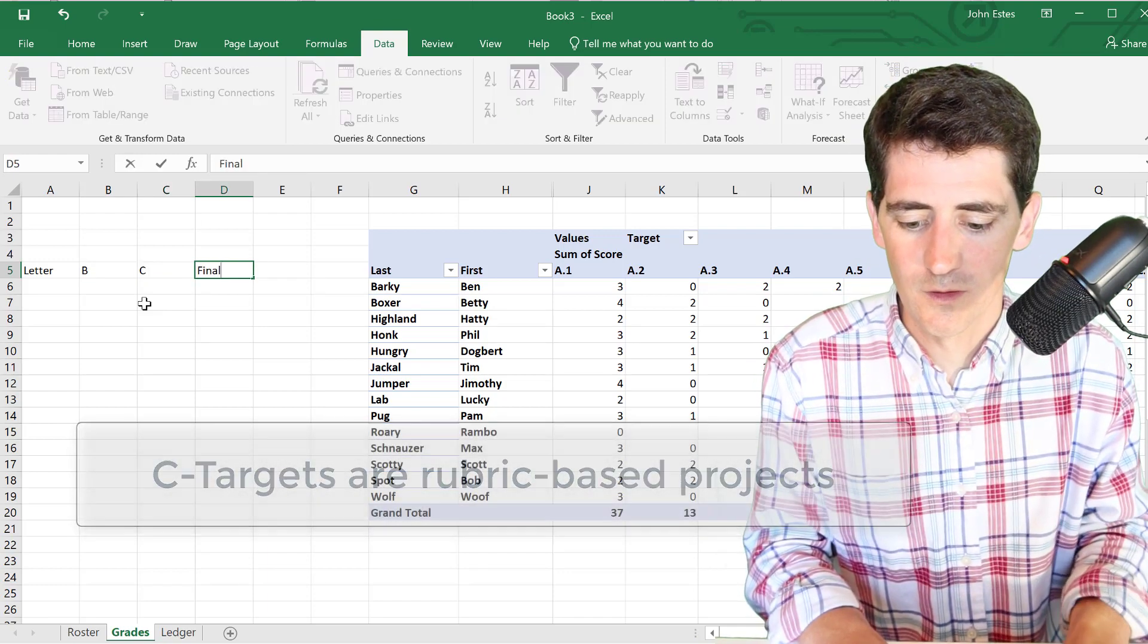
{"action": "key", "text": "Tab"}
{"action": "type", "text": "One"}
{"action": "key", "text": "Tab"}
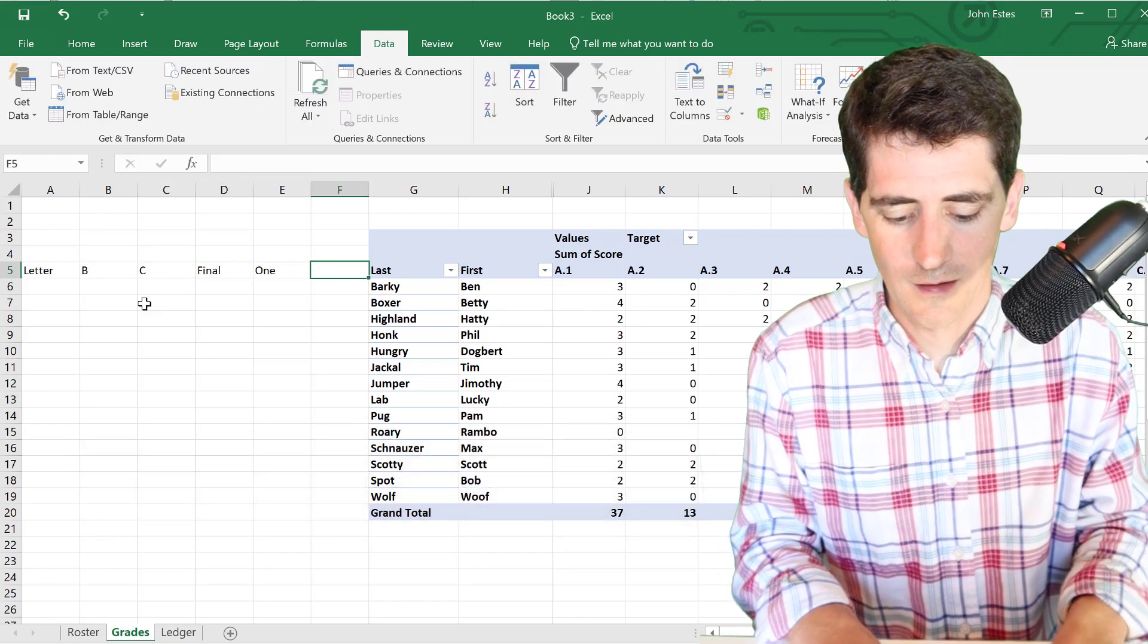
{"action": "type", "text": "Hw"}
{"action": "key", "text": "BackSpace"}
{"action": "type", "text": "W"}
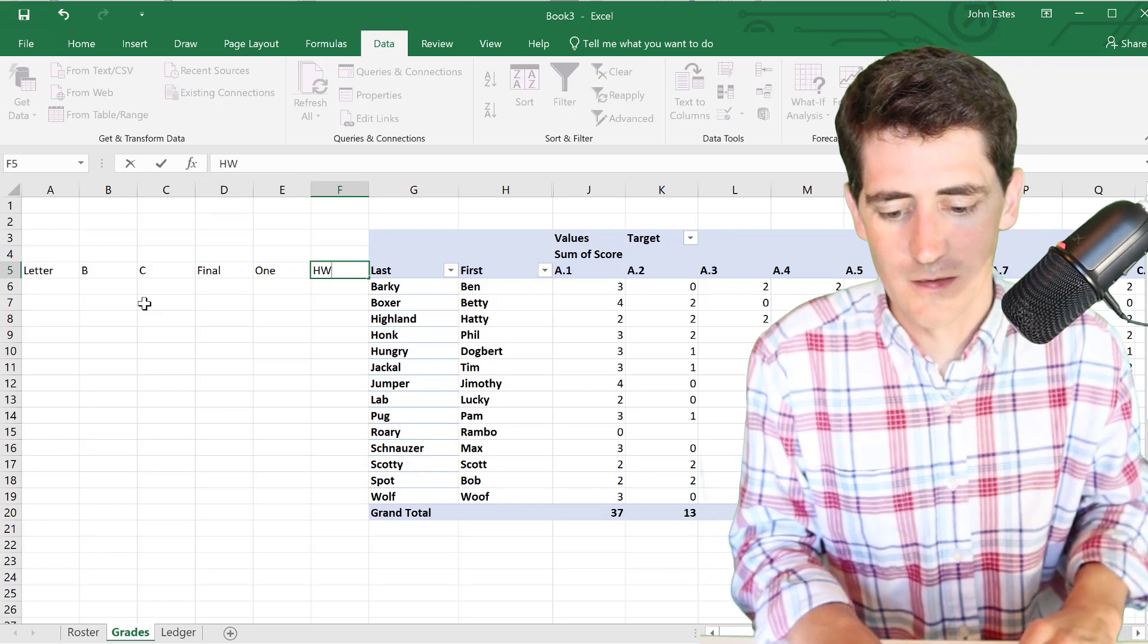
- Insert a column at F and enter the headers HW and HW sub
{"action": "left_click", "coordinate": [356, 192]}
{"action": "right_click", "coordinate": [355, 193]}
{"action": "key", "text": "Escape"}
{"action": "key", "text": "ctrl+shift+equal"}
{"action": "left_click", "coordinate": [336, 269]}
{"action": "type", "text": "HW"}
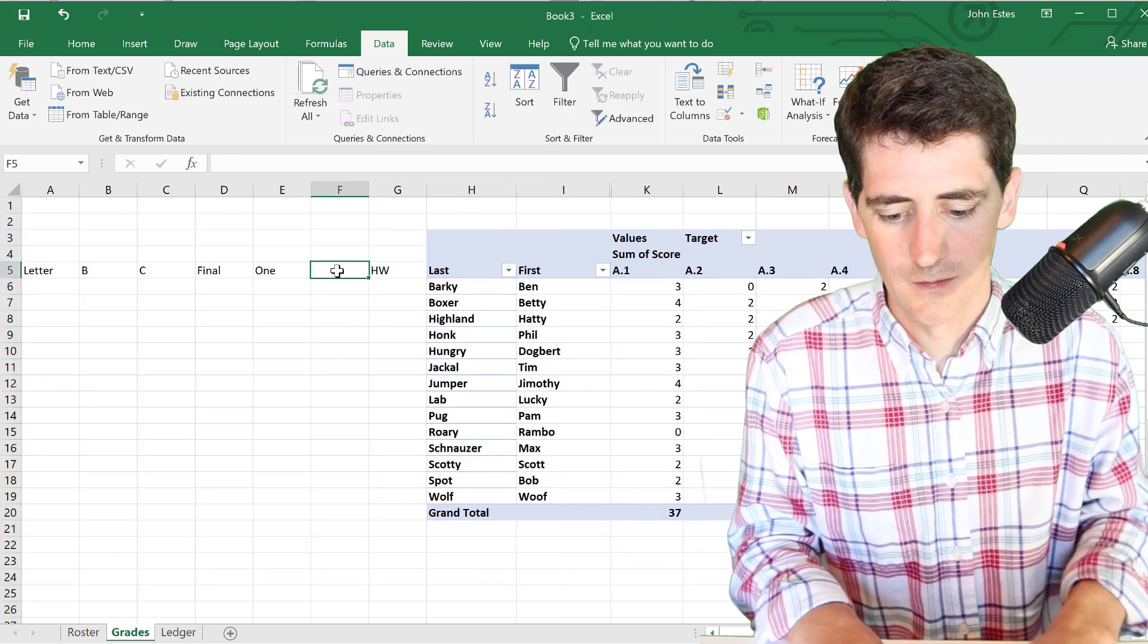
{"action": "key", "text": "Tab"}
{"action": "type", "text": "HW"}
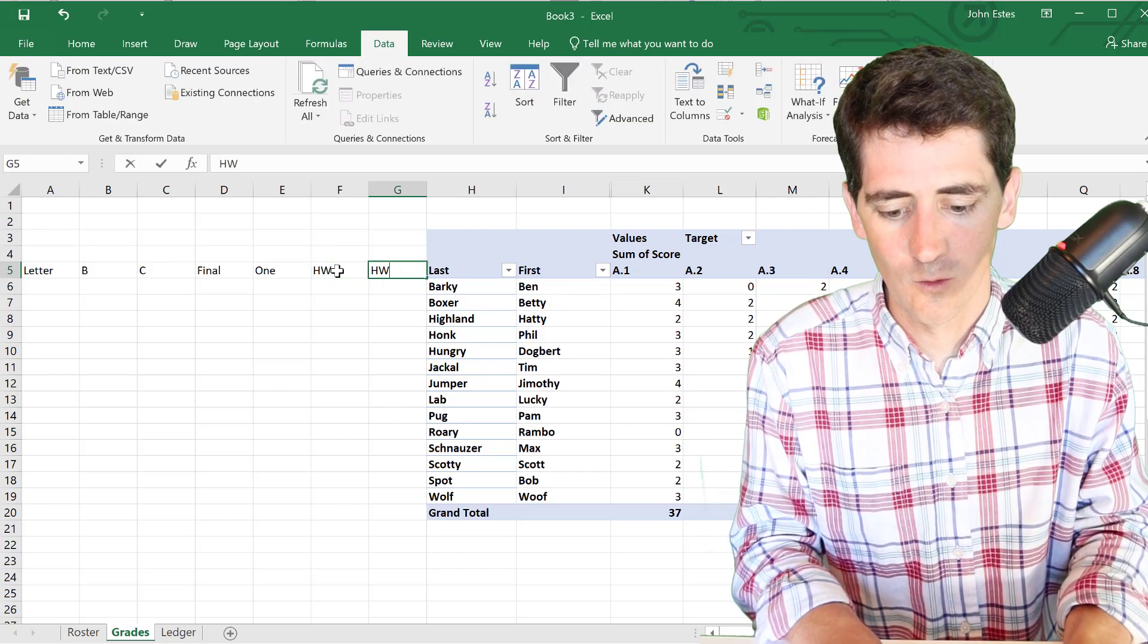
{"action": "type", "text": " sub"}
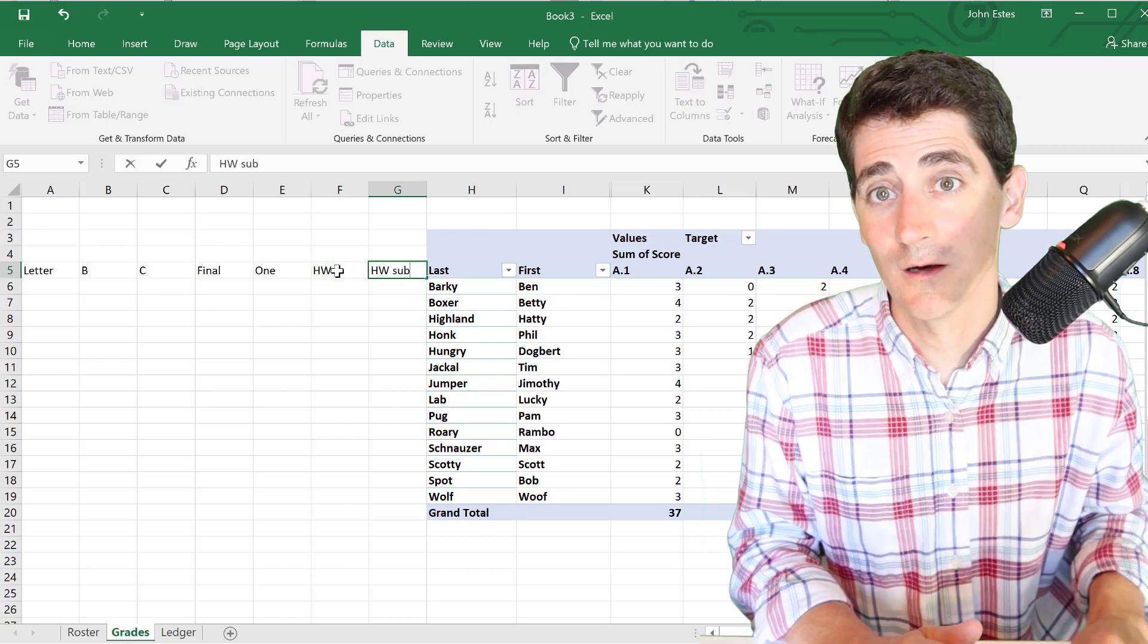
{"action": "key", "text": "Tab"}
- Select the A5:G5 header row and narrow the columns to fit the labels
{"action": "key", "text": "Left"}
{"action": "key", "text": "shift+Left"}
{"action": "key", "text": "shift+Left"}
{"action": "key", "text": "shift+Left"}
{"action": "key", "text": "shift+Left"}
{"action": "key", "text": "shift+Left"}
{"action": "key", "text": "shift+Left"}
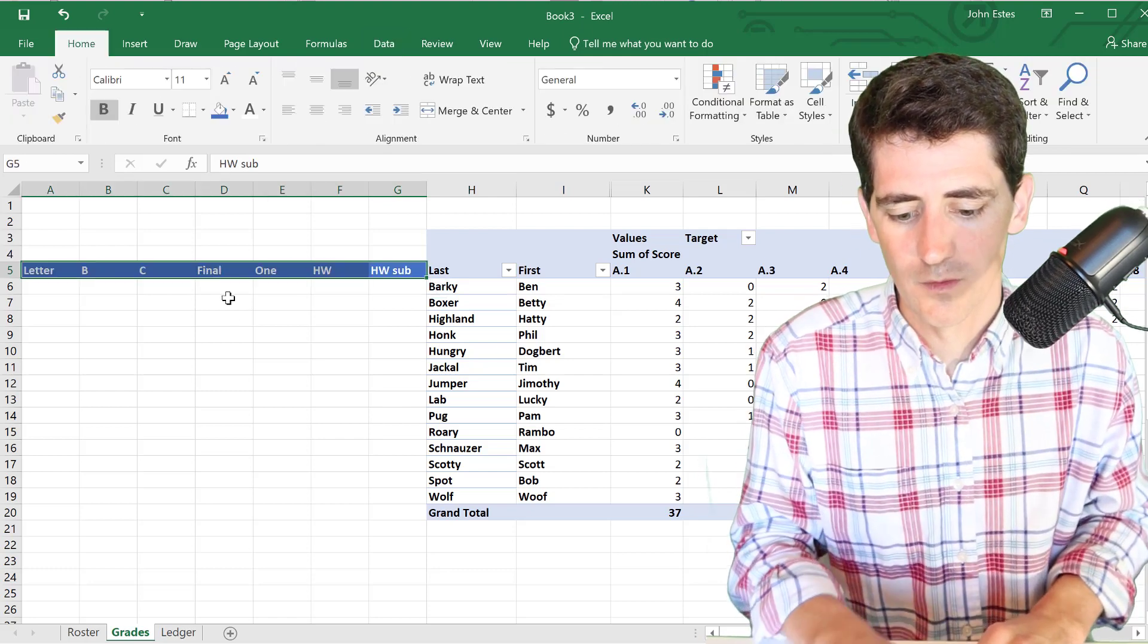
{"action": "left_click", "coordinate": [236, 316]}
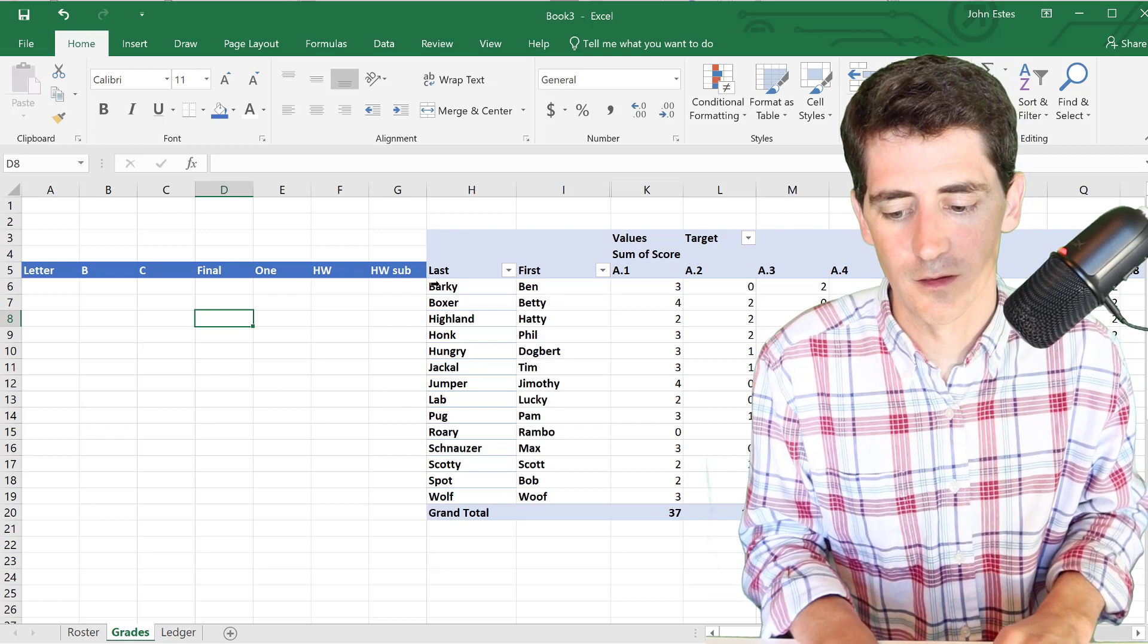
{"action": "mouse_move", "coordinate": [80, 191]}
{"action": "left_mouse_down"}
{"action": "mouse_move", "coordinate": [60, 191]}
{"action": "mouse_move", "coordinate": [93, 192]}
{"action": "left_mouse_up"}
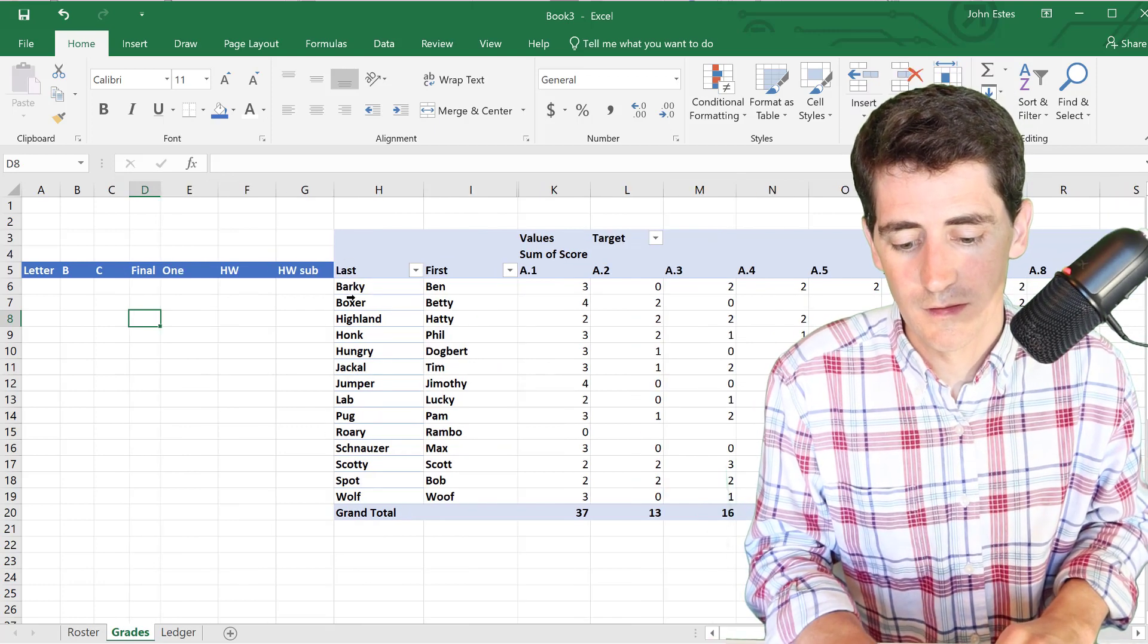
- Copy the Last/First student names from H6:I19 and paste them at H23
{"action": "left_click", "coordinate": [358, 293]}
{"action": "key", "text": "shift+Right"}
{"action": "key", "text": "shift+Down"}
{"action": "key", "text": "shift+Down"}
{"action": "key", "text": "shift+Down"}
{"action": "key", "text": "shift+Down"}
{"action": "key", "text": "shift+Down"}
{"action": "key", "text": "shift+Down"}
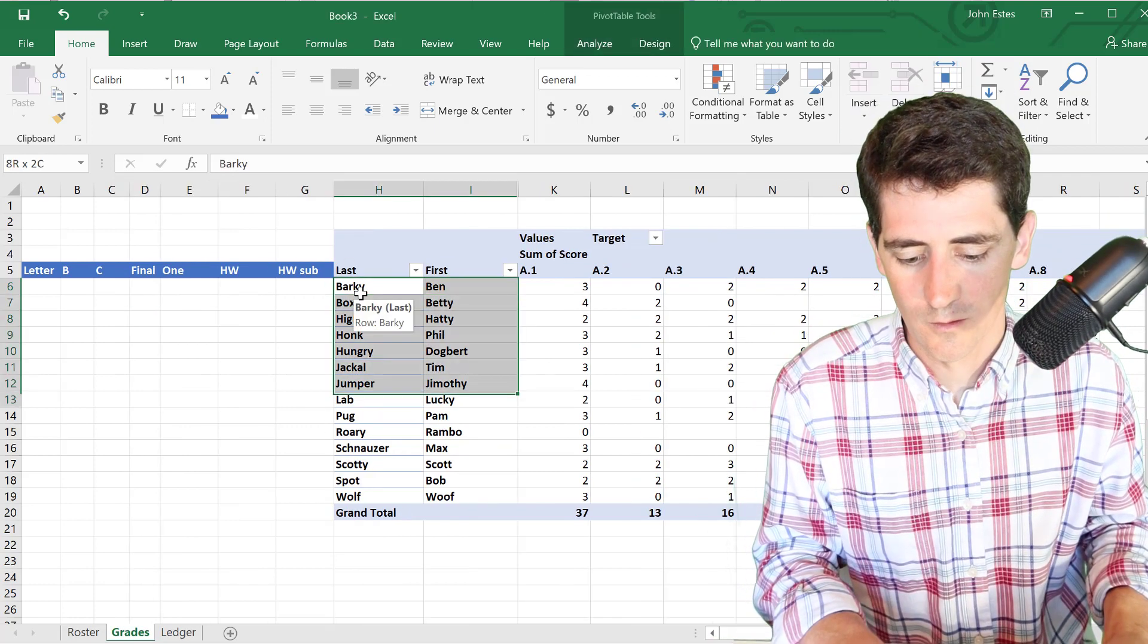
{"action": "key", "text": "shift+Down"}
{"action": "key", "text": "shift+Down"}
{"action": "key", "text": "shift+Down"}
{"action": "key", "text": "shift+Down"}
{"action": "key", "text": "shift+Down"}
{"action": "key", "text": "shift+Down"}
{"action": "key", "text": "shift+Down"}
{"action": "key", "text": "ctrl+c"}
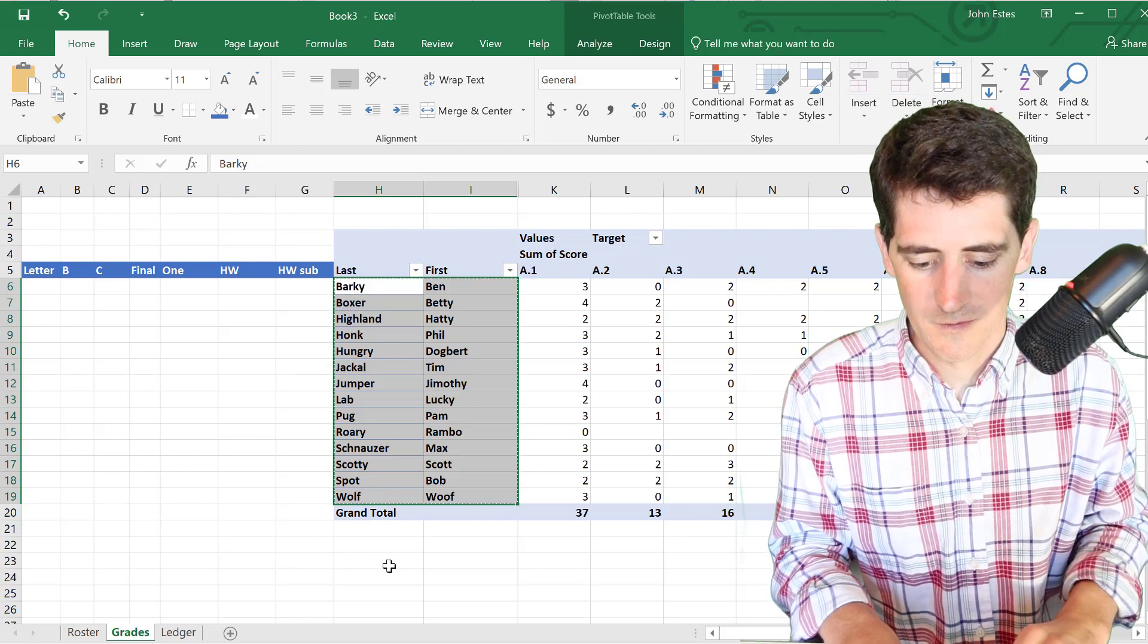
{"action": "left_click", "coordinate": [389, 566]}
{"action": "scroll", "coordinate": [389, 566], "scroll_direction": "down", "scroll_amount": 1}
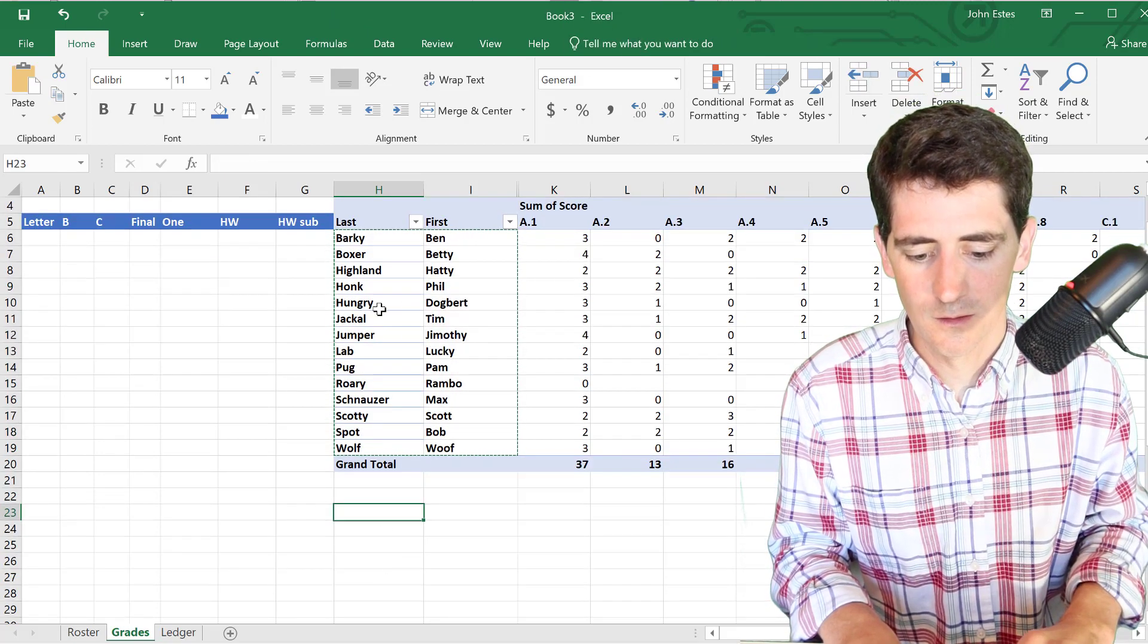
{"action": "key", "text": "ctrl+v"}
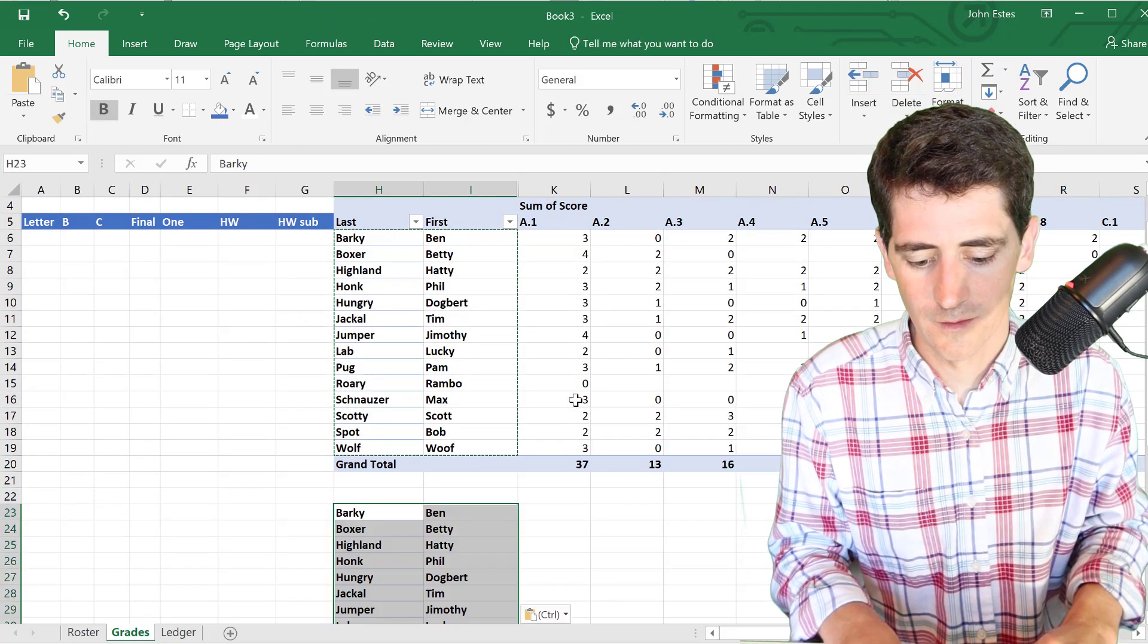
- Paste further copies of the student names at H39, H55 and H71
{"action": "scroll", "coordinate": [575, 400], "scroll_direction": "down", "scroll_amount": 3}
{"action": "scroll", "coordinate": [378, 490], "scroll_direction": "down", "scroll_amount": 3}
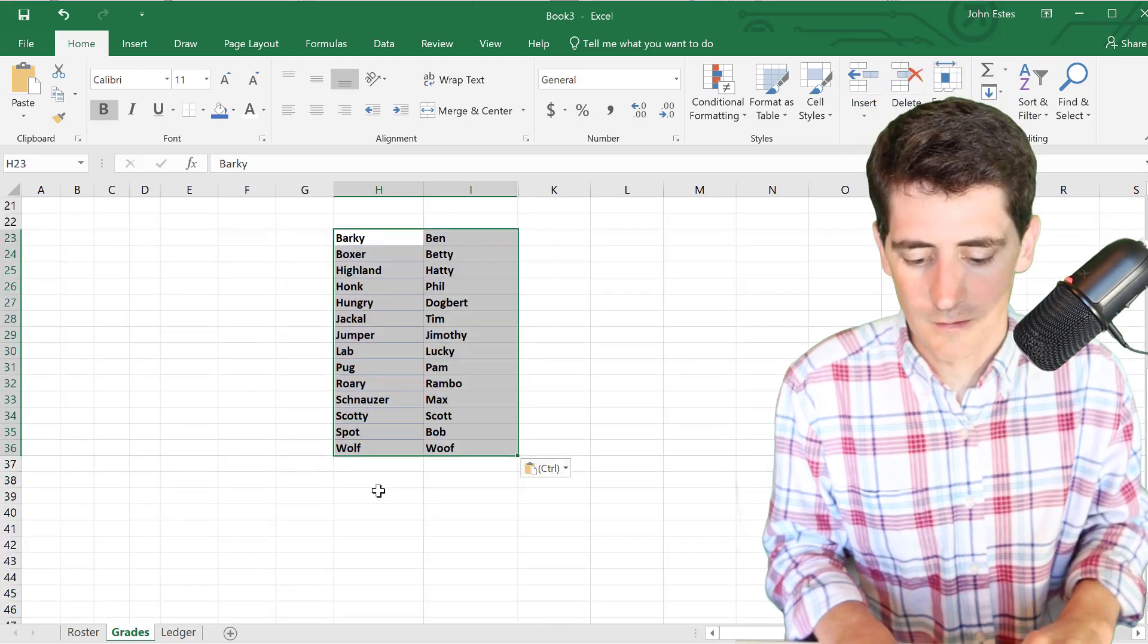
{"action": "scroll", "coordinate": [403, 428], "scroll_direction": "up", "scroll_amount": 4}
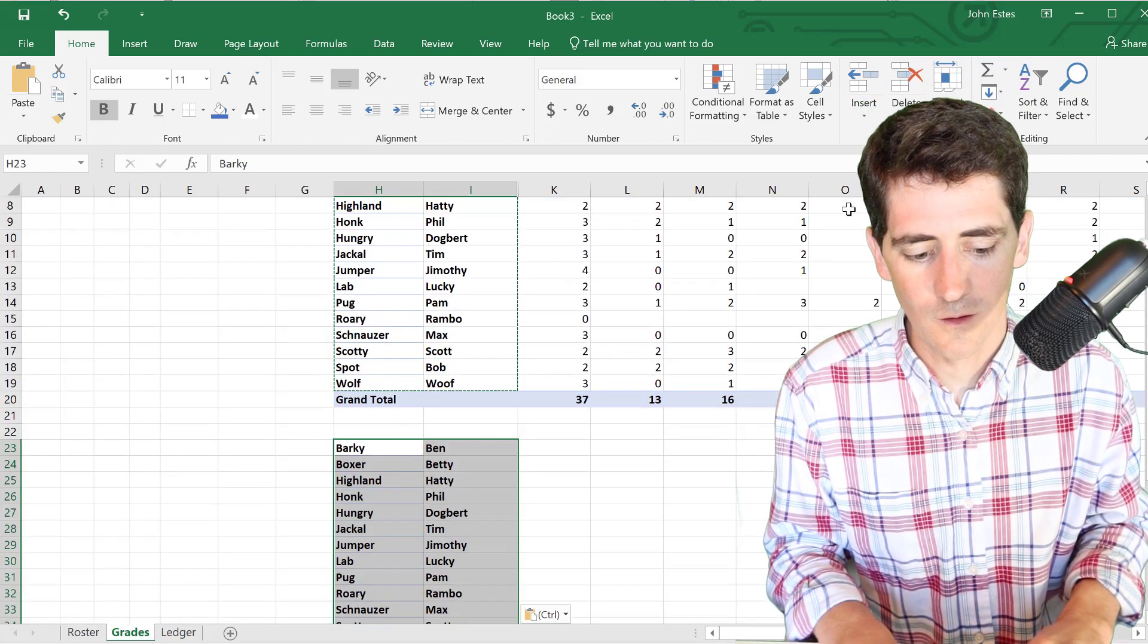
{"action": "mouse_move", "coordinate": [770, 309]}
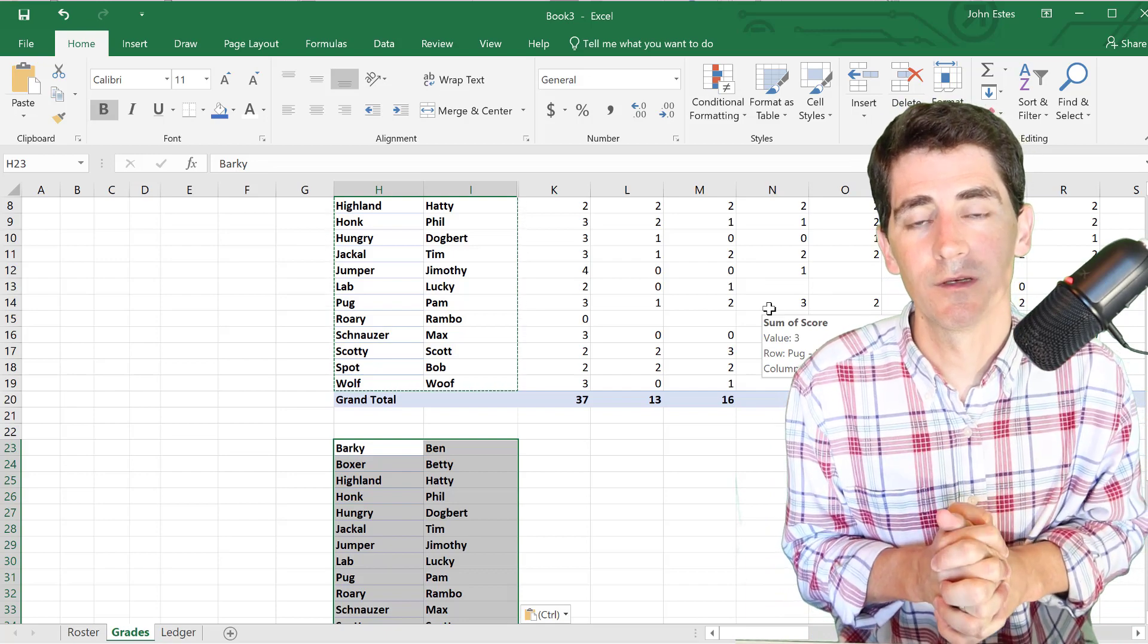
{"action": "scroll", "coordinate": [769, 308], "scroll_direction": "up", "scroll_amount": 2}
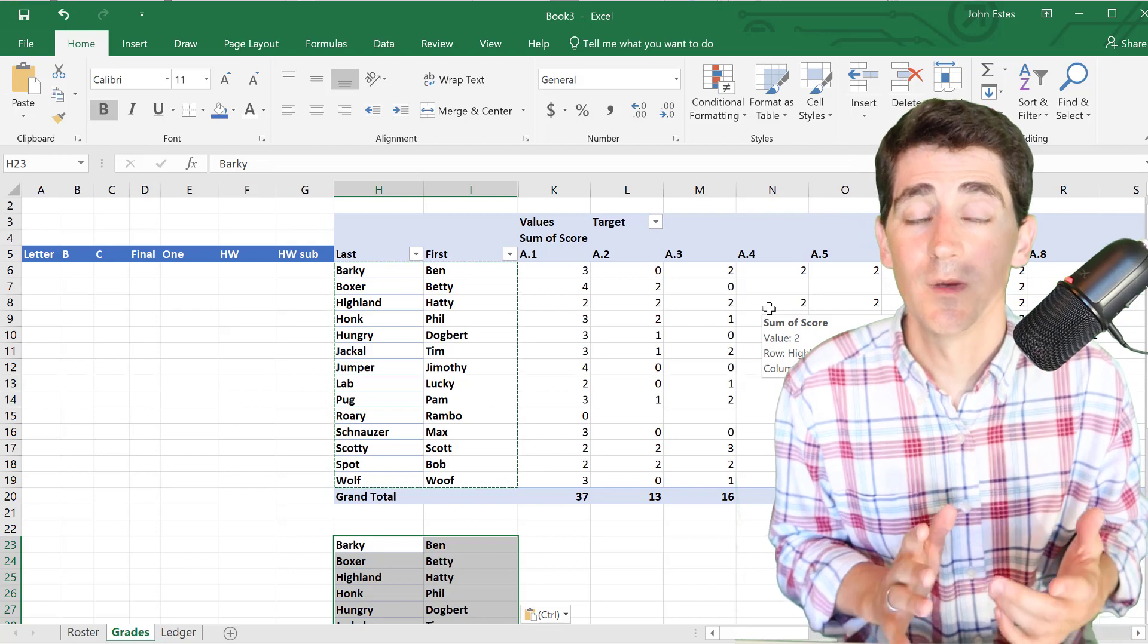
{"action": "scroll", "coordinate": [769, 309], "scroll_direction": "down", "scroll_amount": 7}
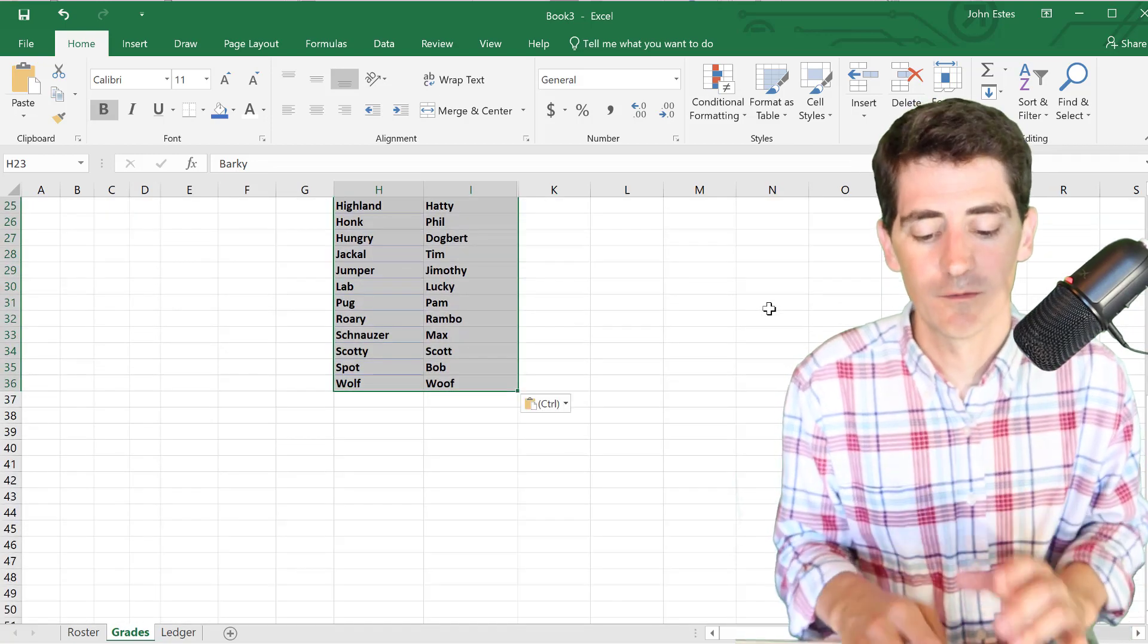
{"action": "left_click", "coordinate": [386, 430]}
{"action": "key", "text": "ctrl+v"}
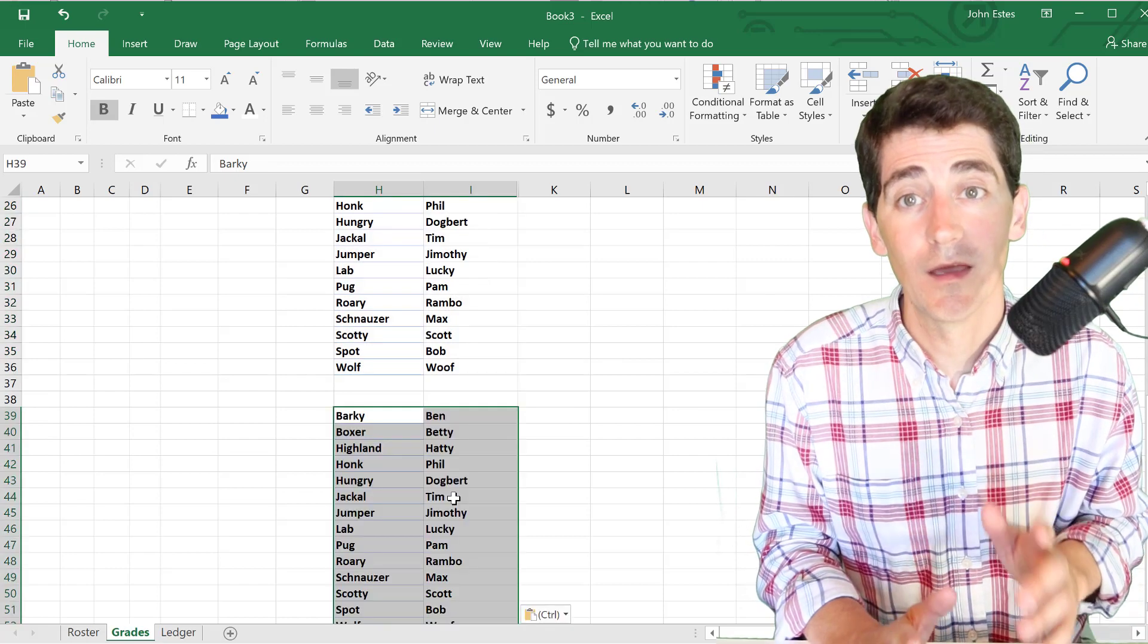
{"action": "scroll", "coordinate": [454, 498], "scroll_direction": "down", "scroll_amount": 5}
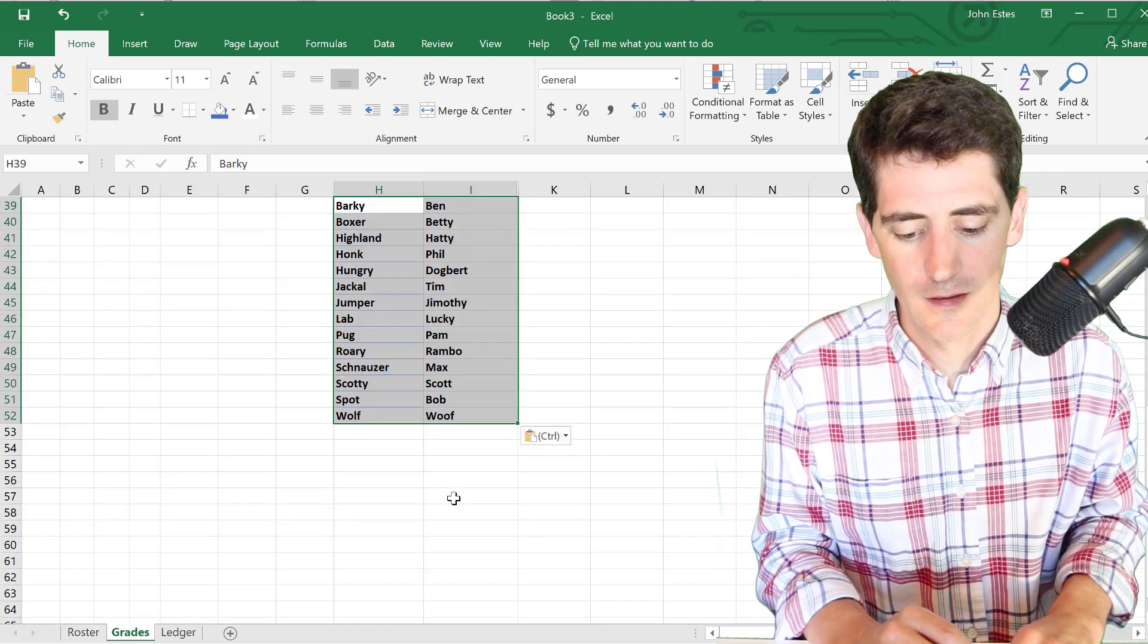
{"action": "left_click", "coordinate": [394, 472]}
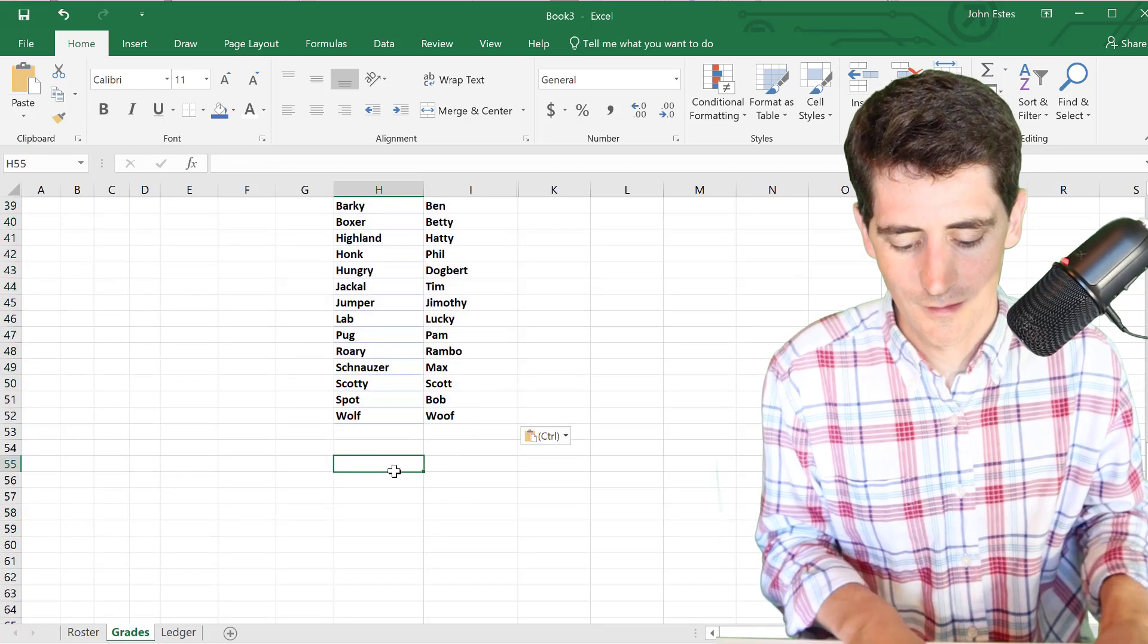
{"action": "key", "text": "ctrl+v"}
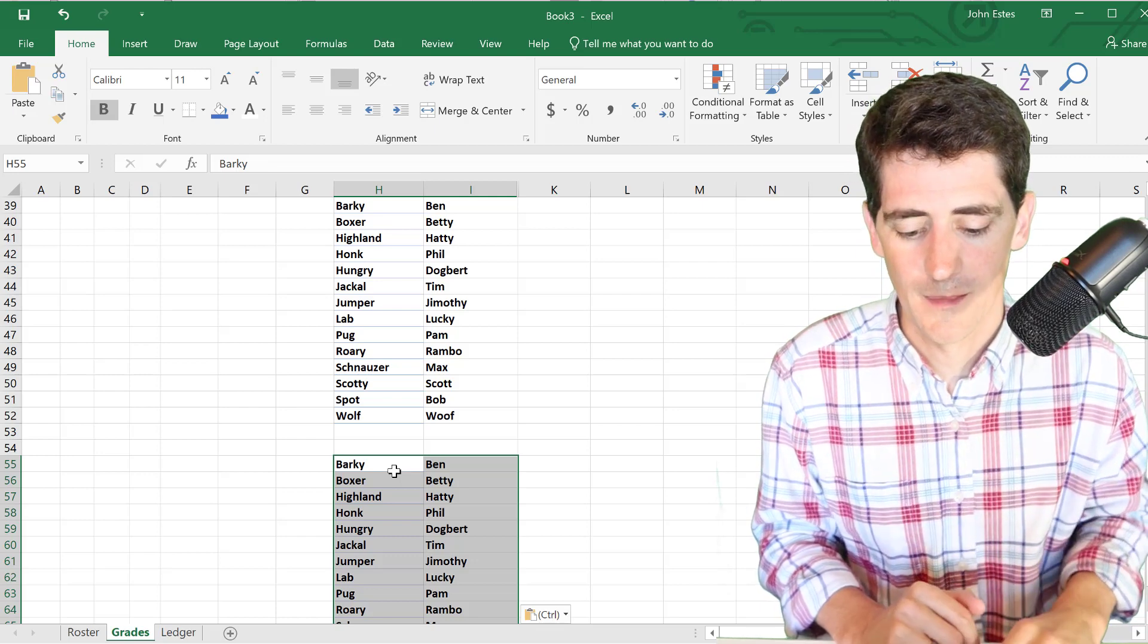
{"action": "scroll", "coordinate": [394, 471], "scroll_direction": "down", "scroll_amount": 4}
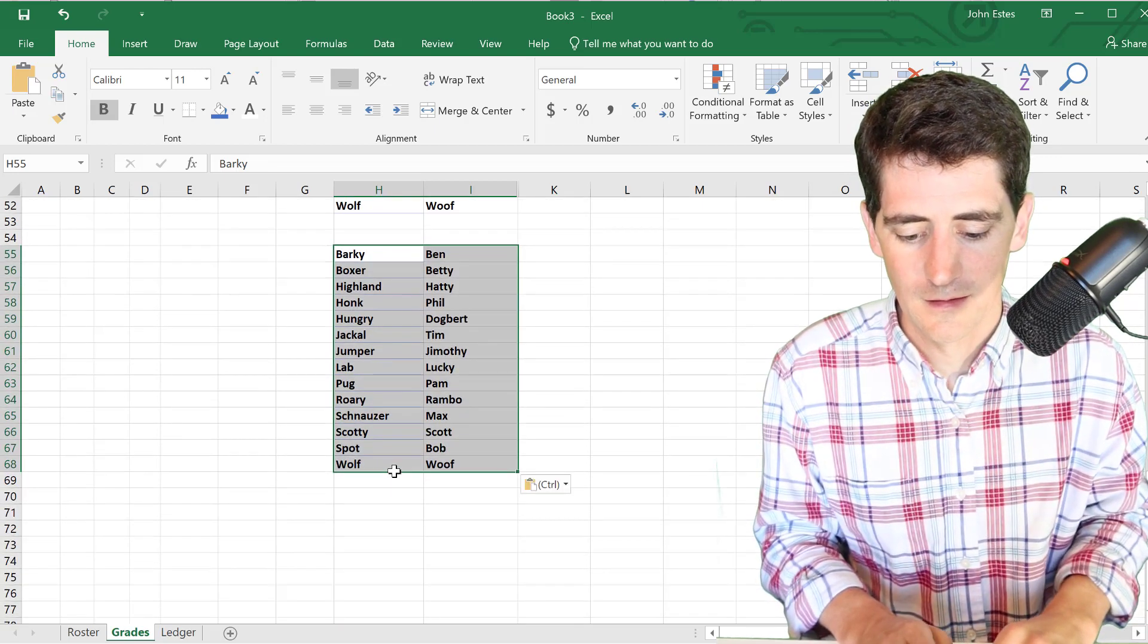
{"action": "left_click", "coordinate": [371, 515]}
{"action": "key", "text": "ctrl+v"}
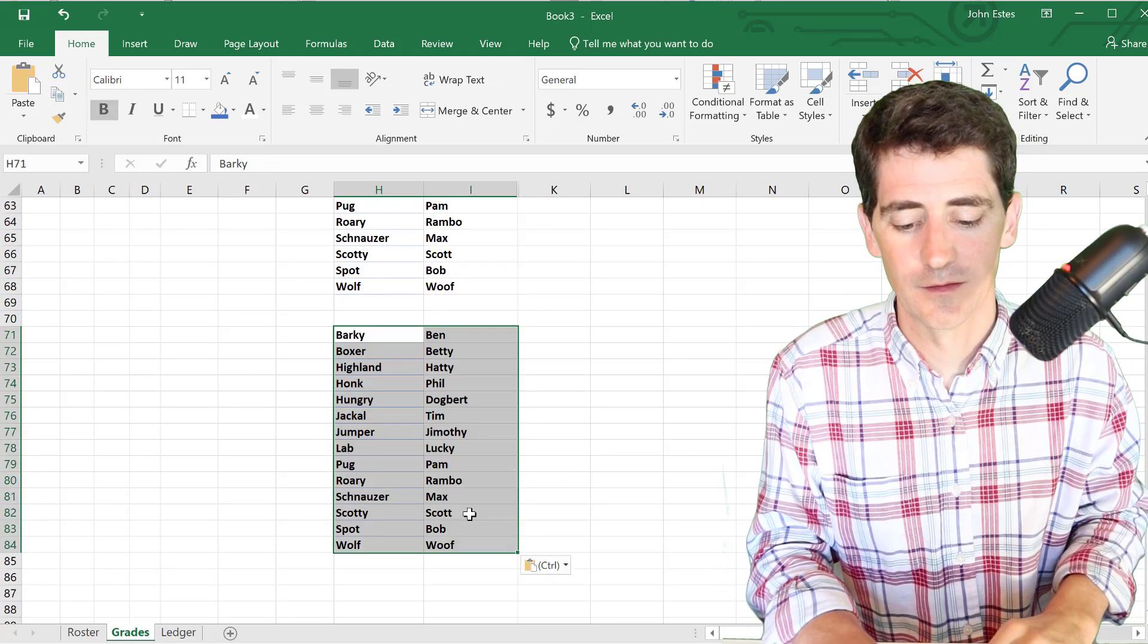
{"action": "scroll", "coordinate": [436, 508], "scroll_direction": "up", "scroll_amount": 20}
{"action": "left_click", "coordinate": [359, 498]}
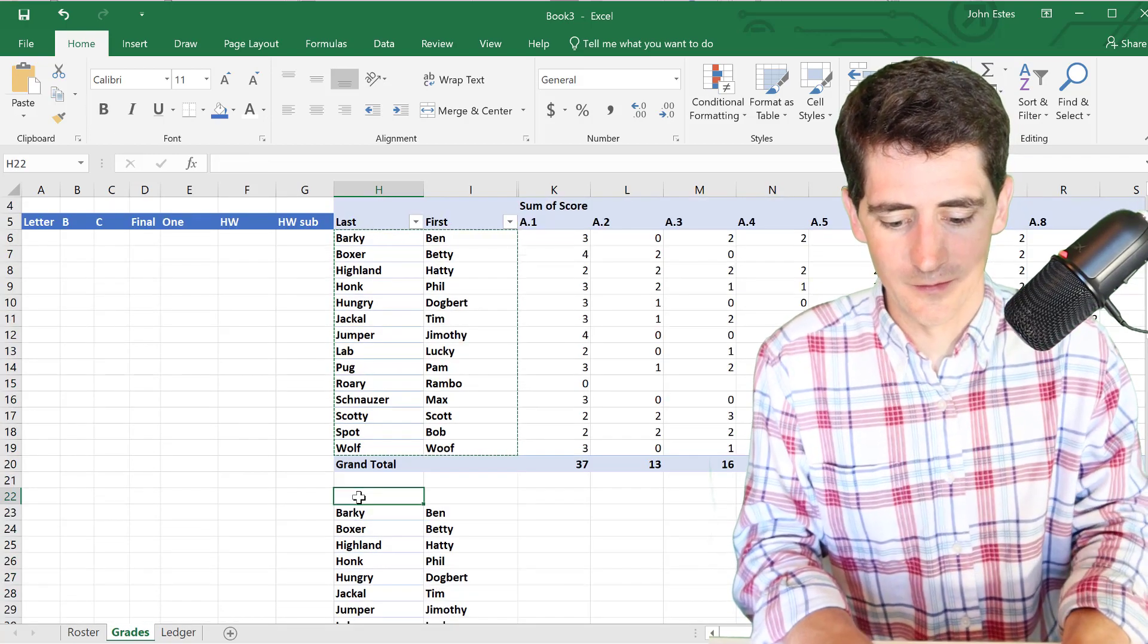
{"action": "type", "text": "Last"}
{"action": "key", "text": "Right"}
{"action": "type", "text": "First"}
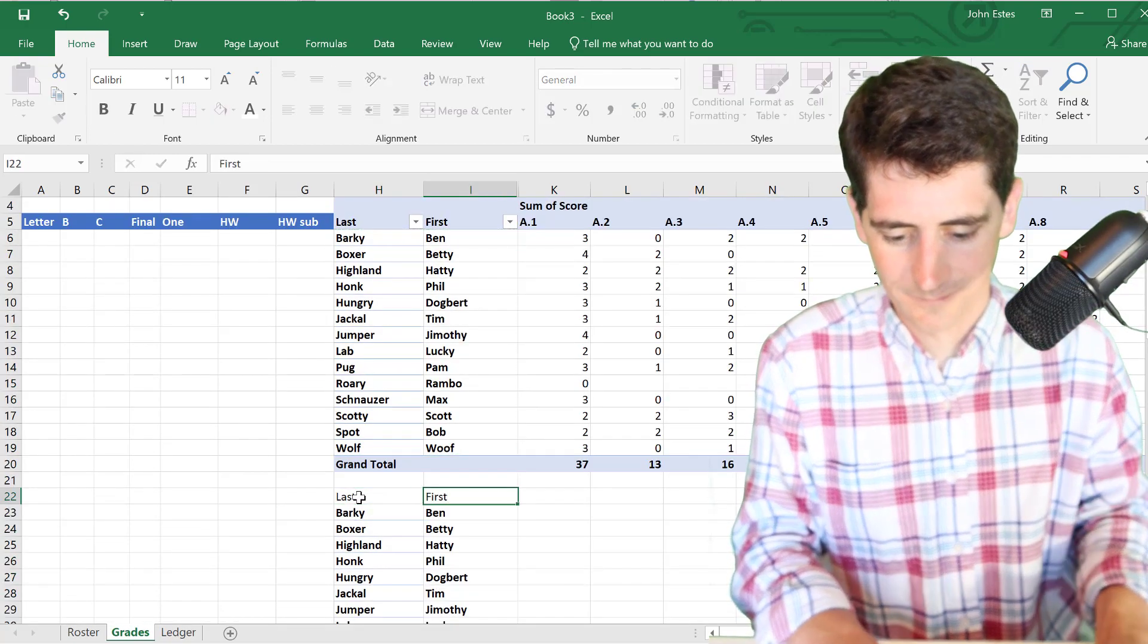
{"action": "key", "text": "Left"}
{"action": "key", "text": "Left"}
{"action": "type", "text": "HW"}
{"action": "key", "text": "Left"}
{"action": "key", "text": "Right"}
{"action": "key", "text": "shift+Right"}
{"action": "key", "text": "shift+Right"}
{"action": "left_click", "coordinate": [220, 109]}
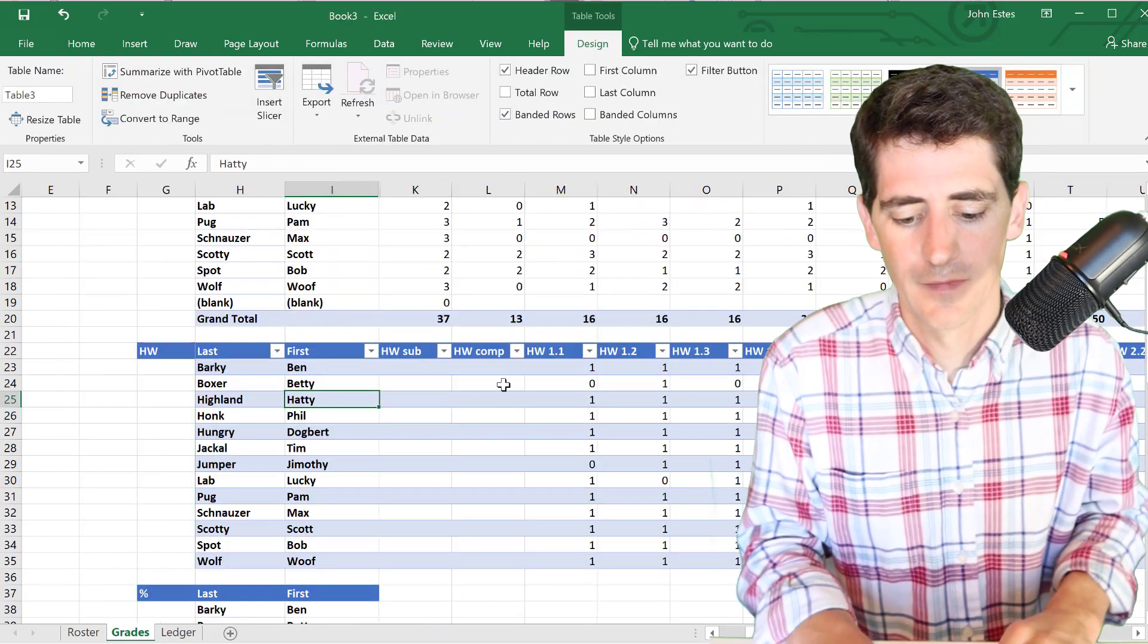
{"action": "scroll", "coordinate": [504, 385], "scroll_direction": "right", "scroll_amount": 1}
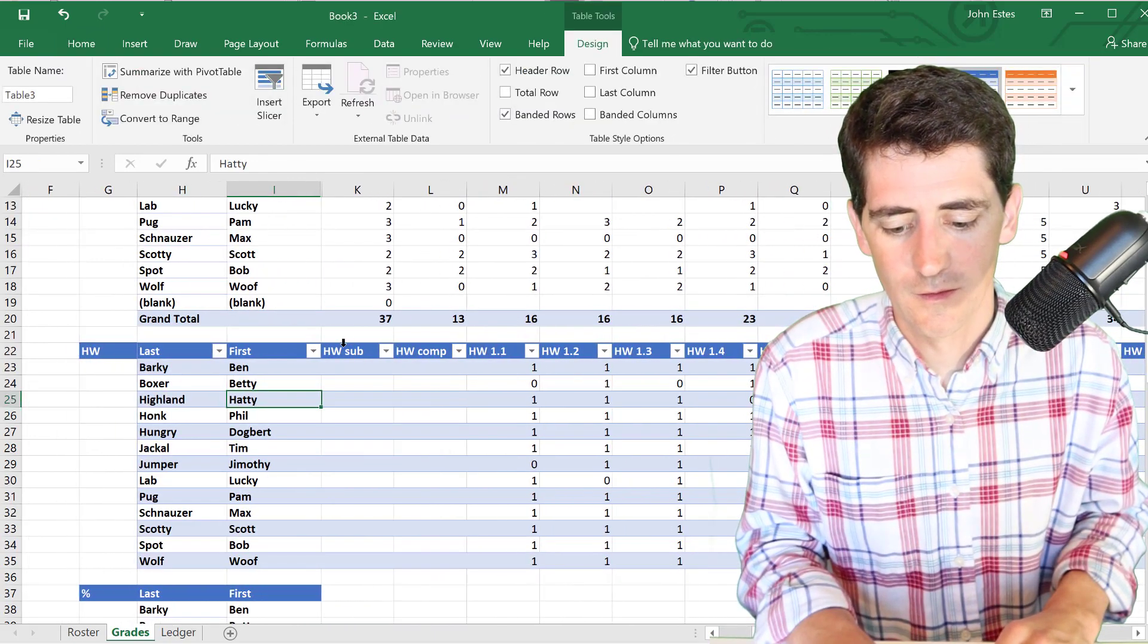
{"action": "left_click", "coordinate": [343, 343]}
{"action": "left_click", "coordinate": [346, 355]}
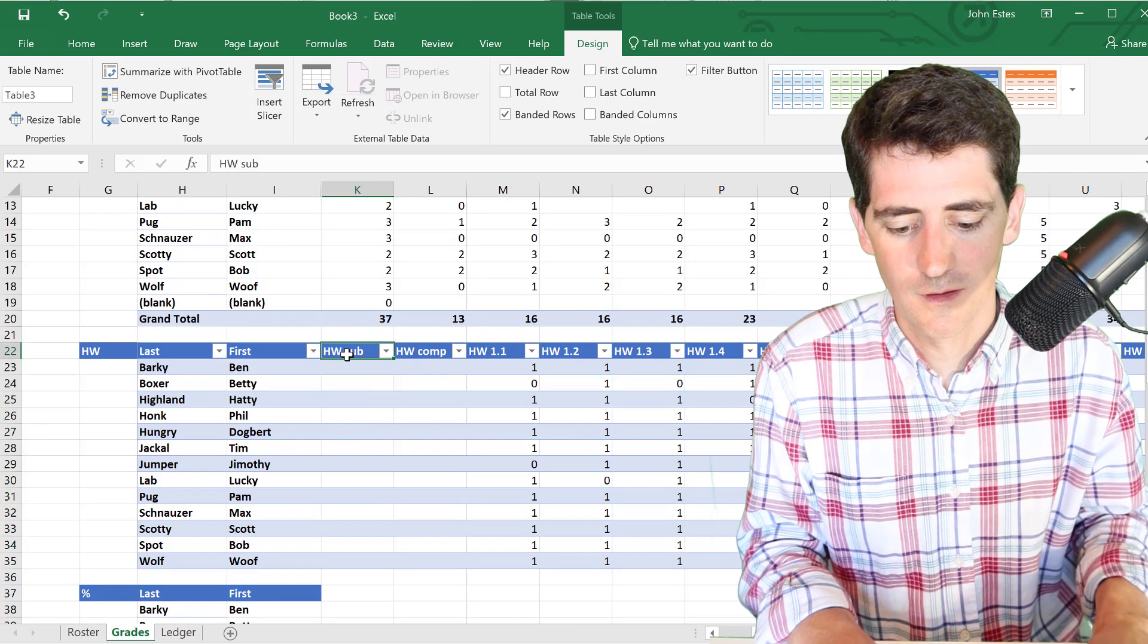
{"action": "key", "text": "Tab"}
{"action": "key", "text": "Tab"}
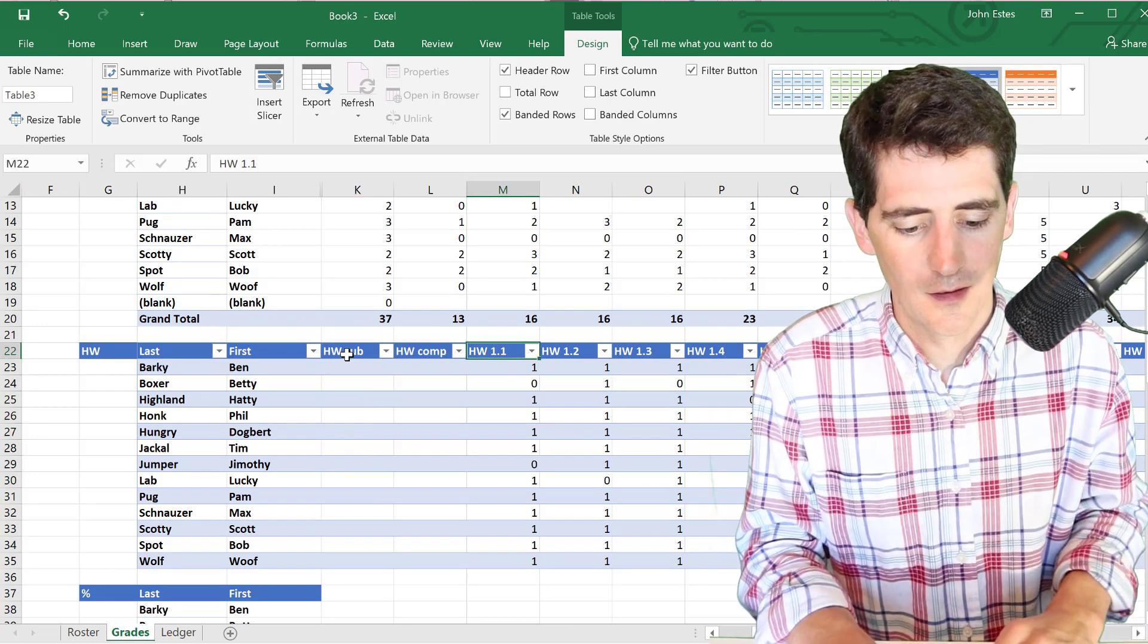
{"action": "scroll", "coordinate": [638, 433], "scroll_direction": "right", "scroll_amount": 4}
{"action": "scroll", "coordinate": [638, 432], "scroll_direction": "right", "scroll_amount": 8}
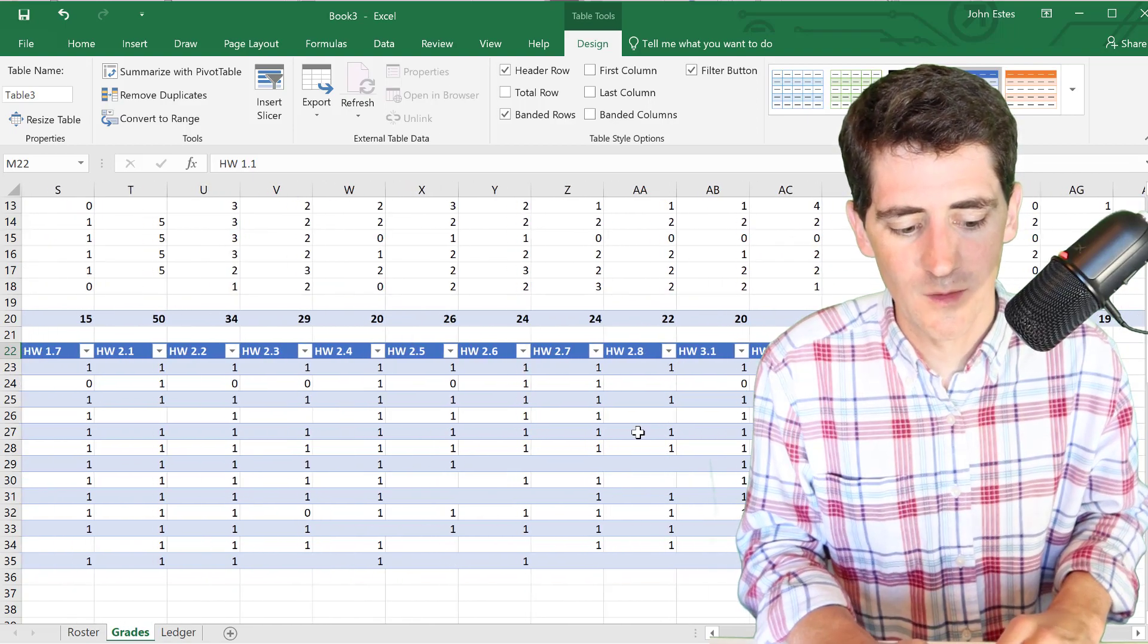
{"action": "scroll", "coordinate": [638, 433], "scroll_direction": "left", "scroll_amount": 2}
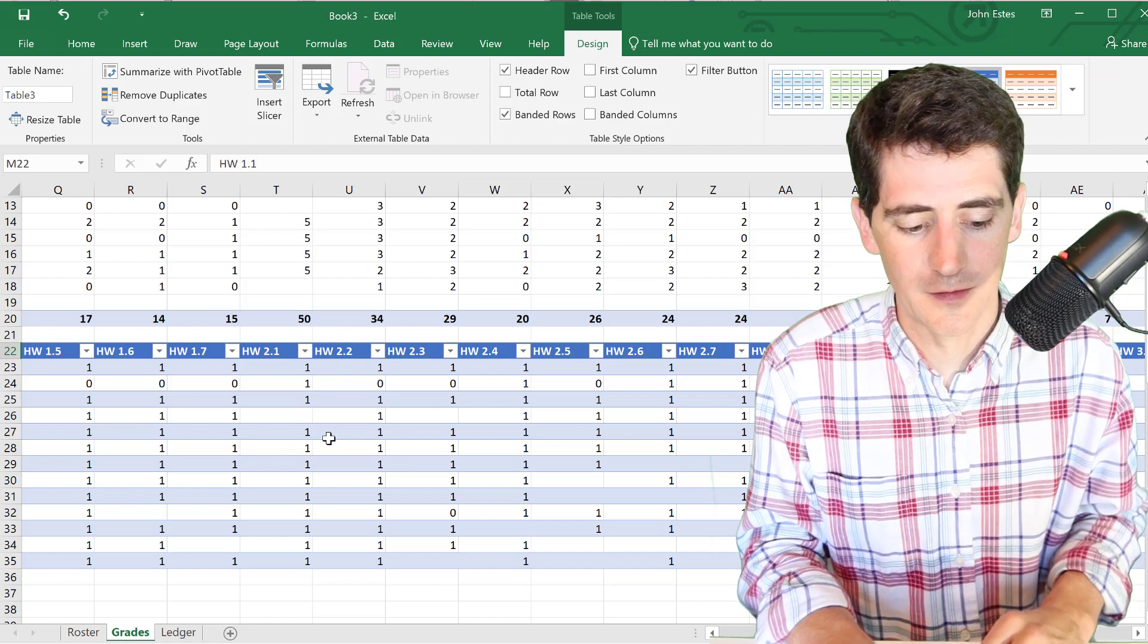
{"action": "scroll", "coordinate": [329, 439], "scroll_direction": "left", "scroll_amount": 12}
{"action": "left_click", "coordinate": [167, 335]}
- Enter 21 in G23 and =COUNT(M23:AG23) as the HW sub formula
{"action": "type", "text": "21"}
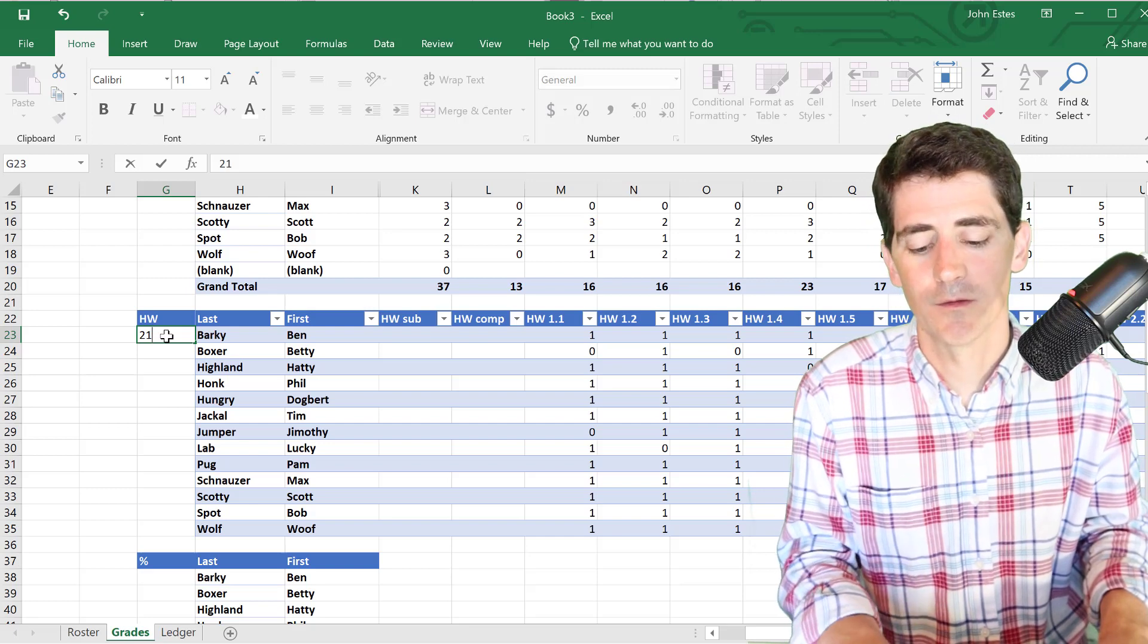
{"action": "key", "text": "Tab"}
{"action": "key", "text": "Tab"}
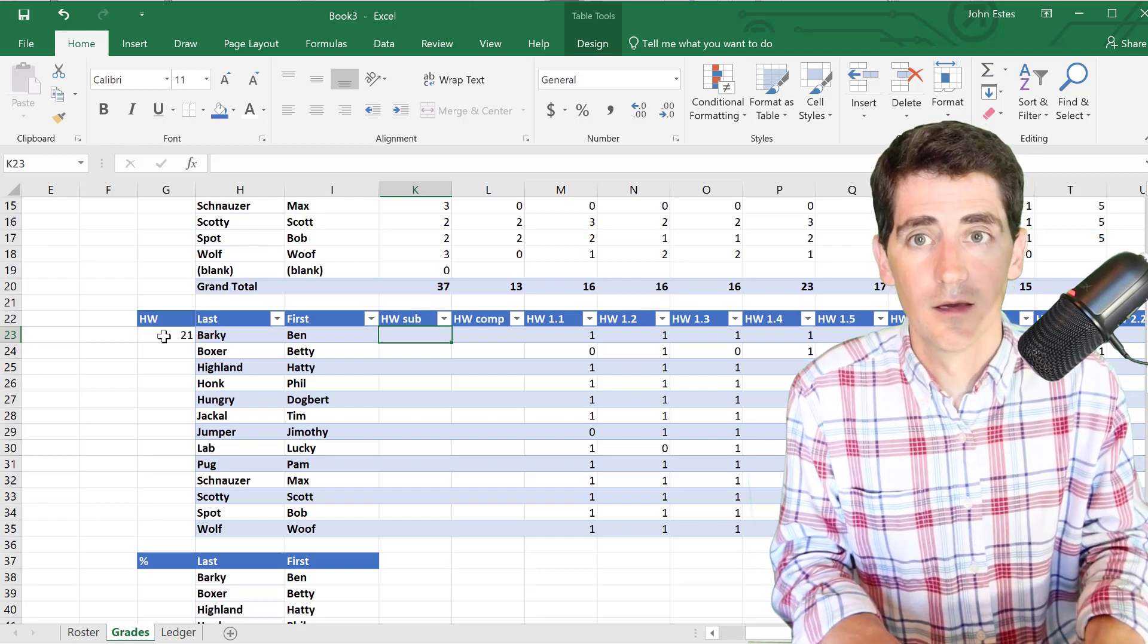
{"action": "type", "text": "="}
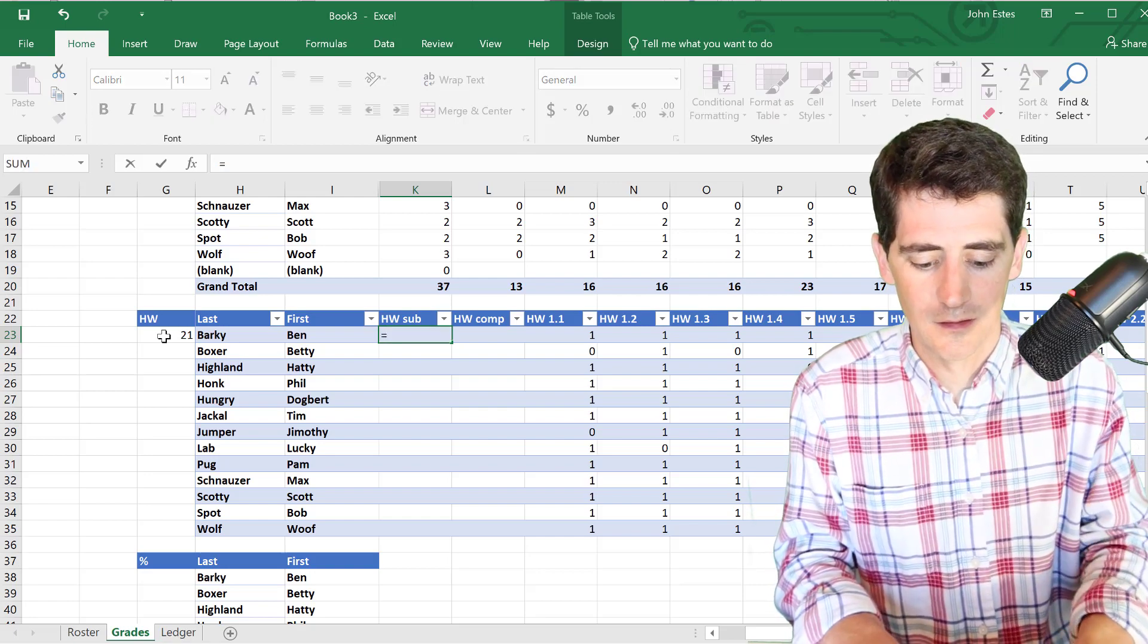
{"action": "type", "text": "COUNT("}
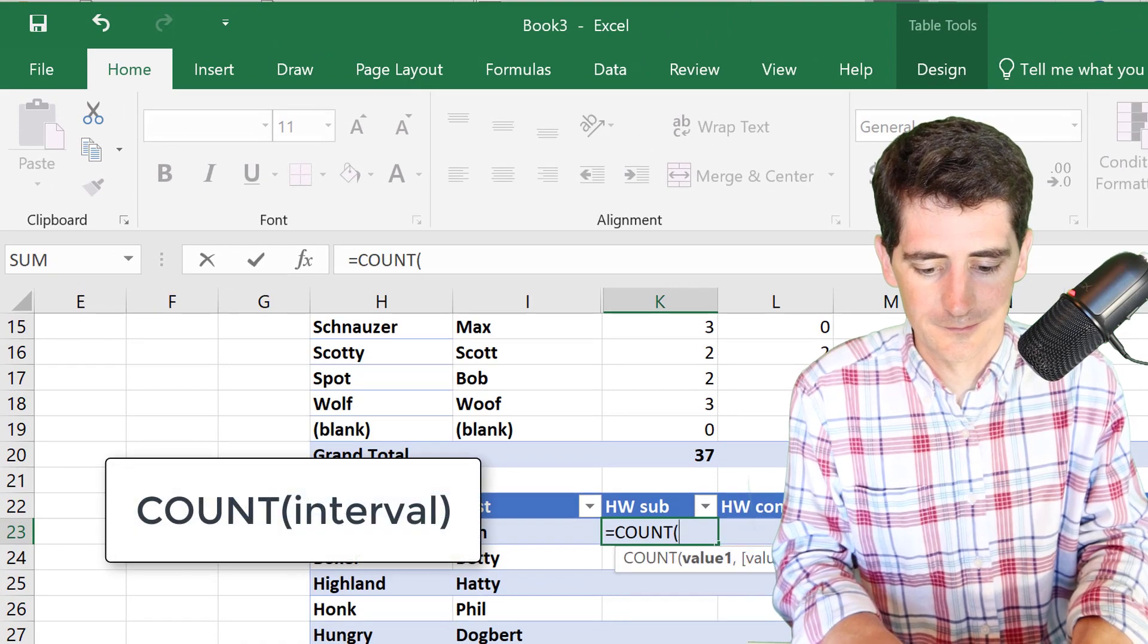
{"action": "type", "text": "M23:"}
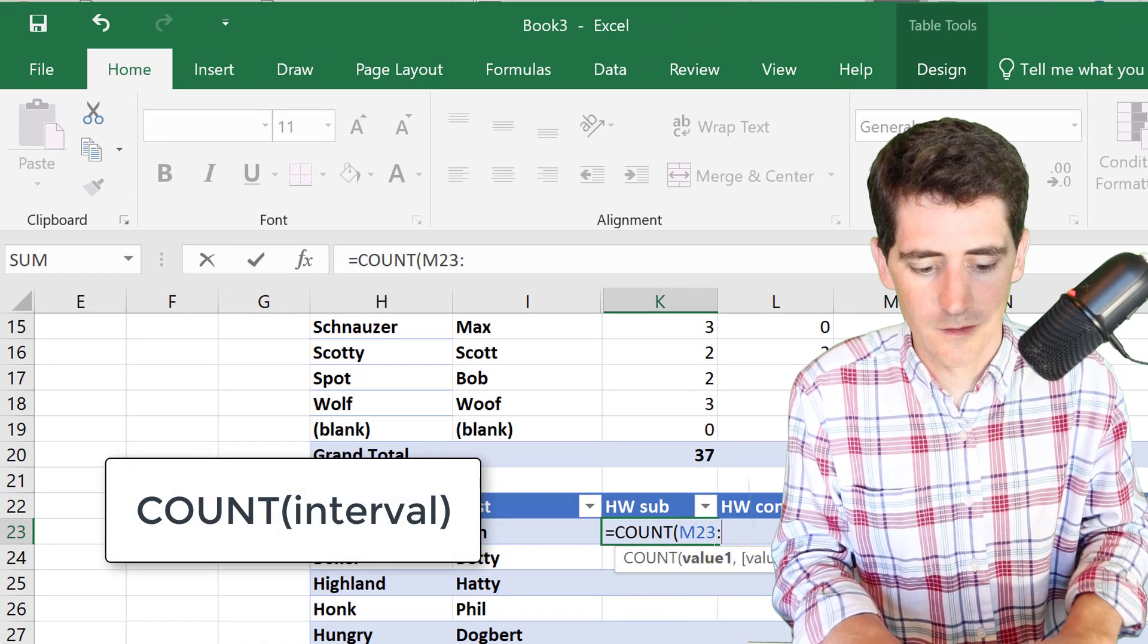
{"action": "scroll", "coordinate": [418, 466], "scroll_direction": "right", "scroll_amount": 8}
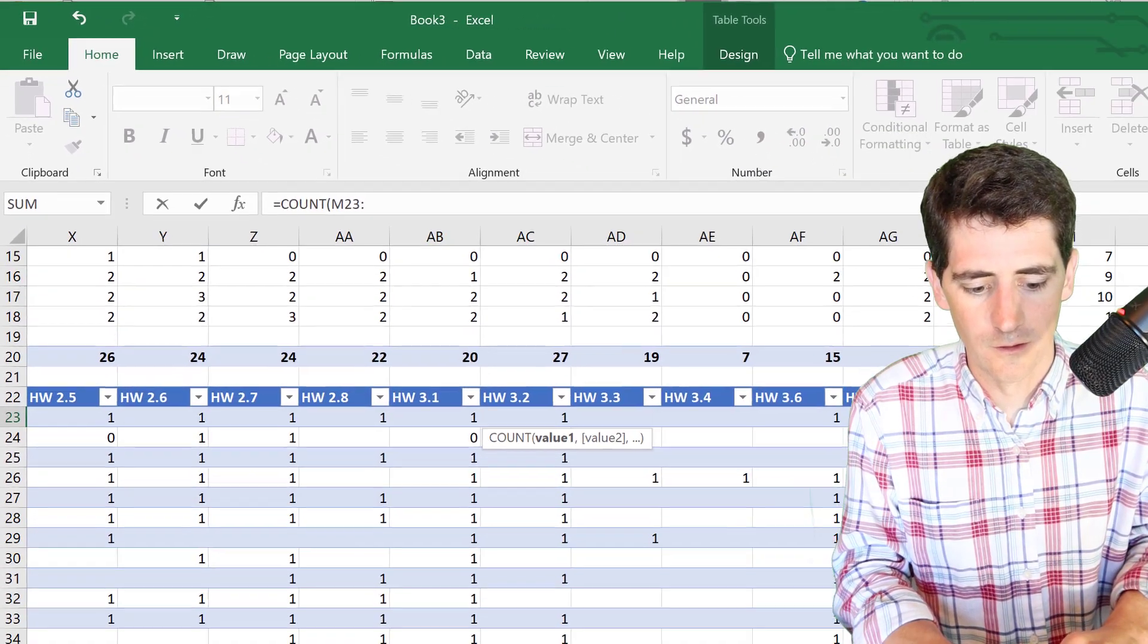
{"action": "scroll", "coordinate": [418, 466], "scroll_direction": "left", "scroll_amount": 1}
{"action": "scroll", "coordinate": [527, 433], "scroll_direction": "left", "scroll_amount": 8}
{"action": "type", "text": "AG23)"}
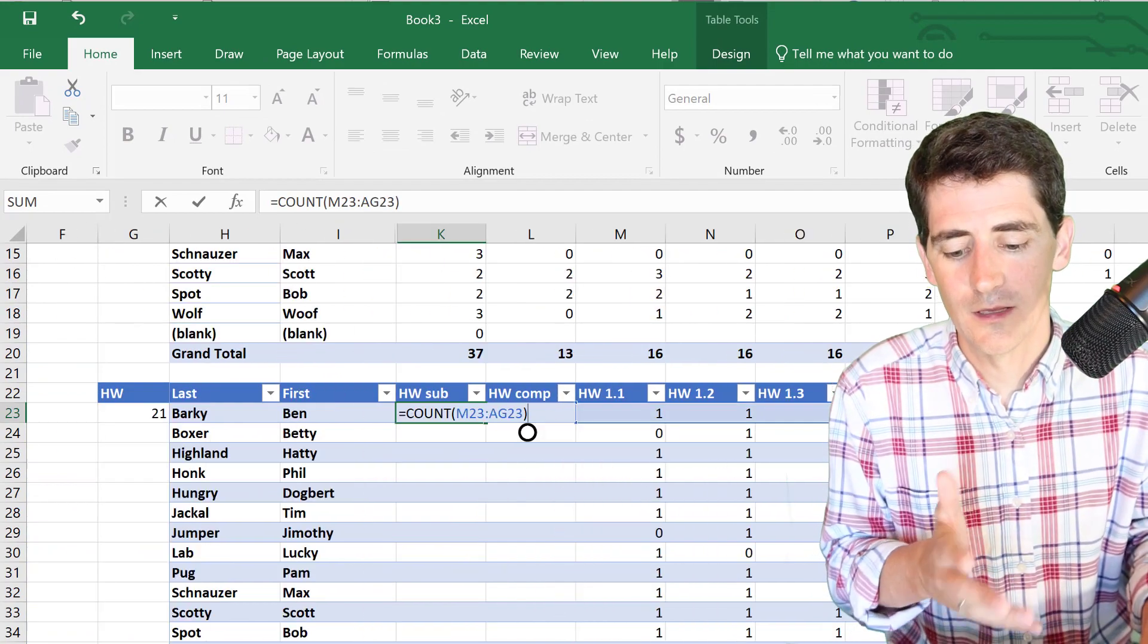
{"action": "key", "text": "Return"}
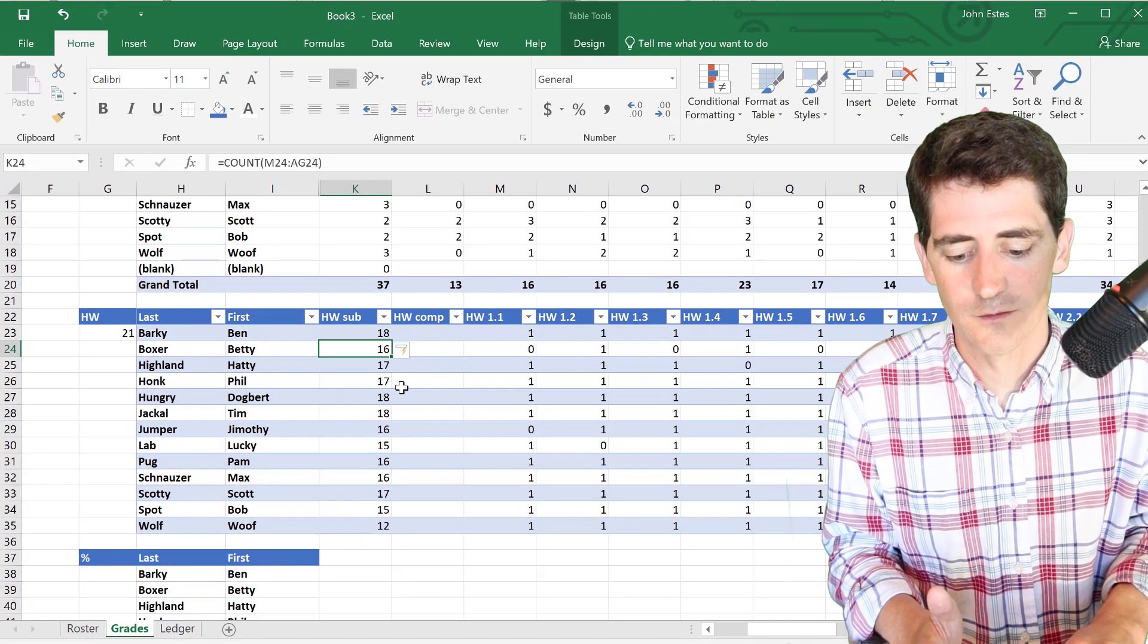
{"action": "left_click", "coordinate": [419, 333]}
- Enter =COUNTIF(M23:AG23,">0") in the HW comp column and check it in L30
{"action": "left_click", "coordinate": [298, 166]}
{"action": "type", "text": "=COUNTIF"}
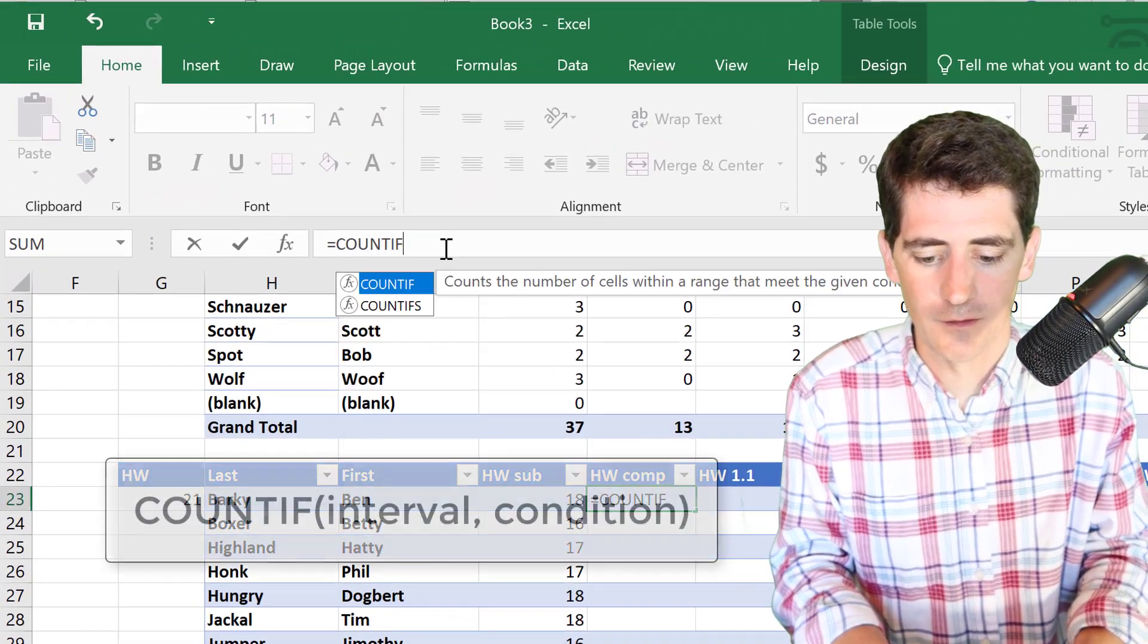
{"action": "type", "text": "("}
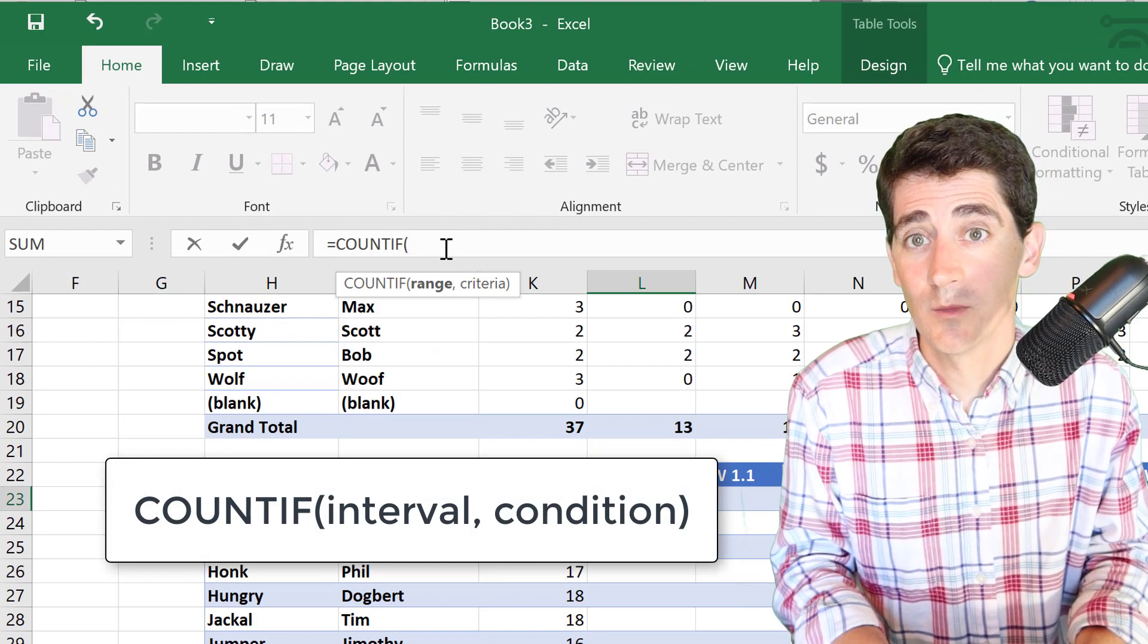
{"action": "type", "text": "M23:"}
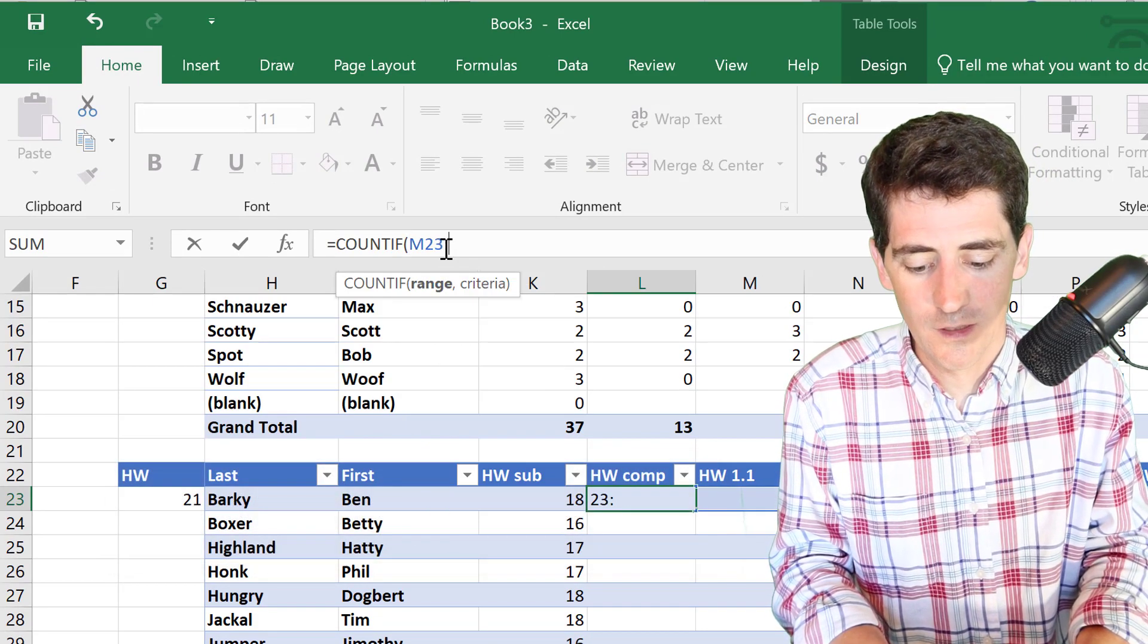
{"action": "type", "text": "AG23"}
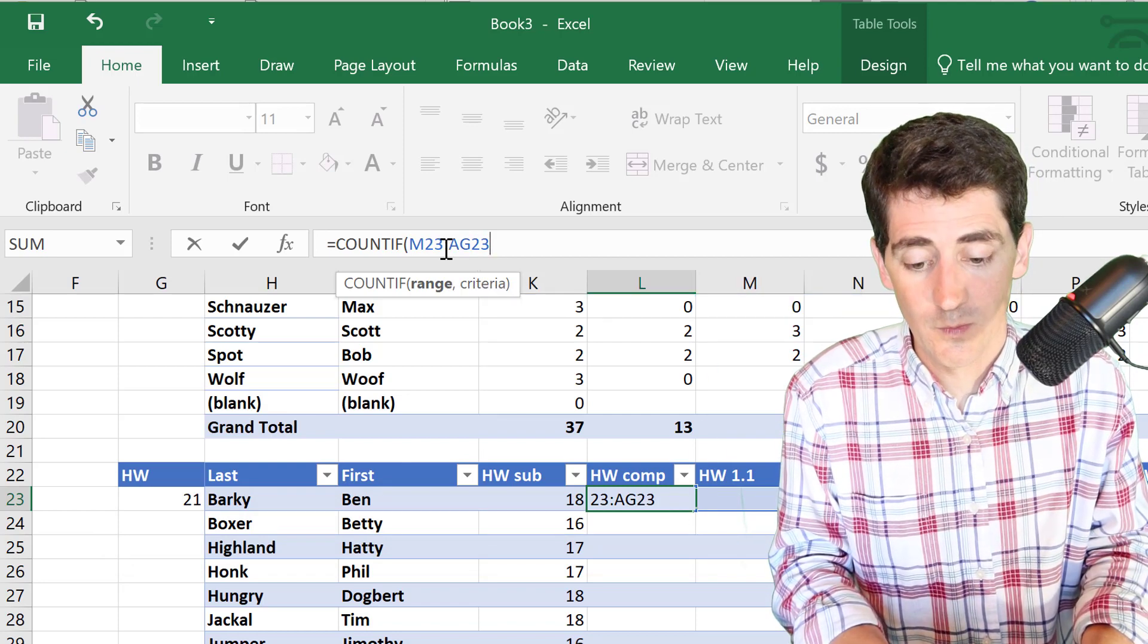
{"action": "type", "text": ","}
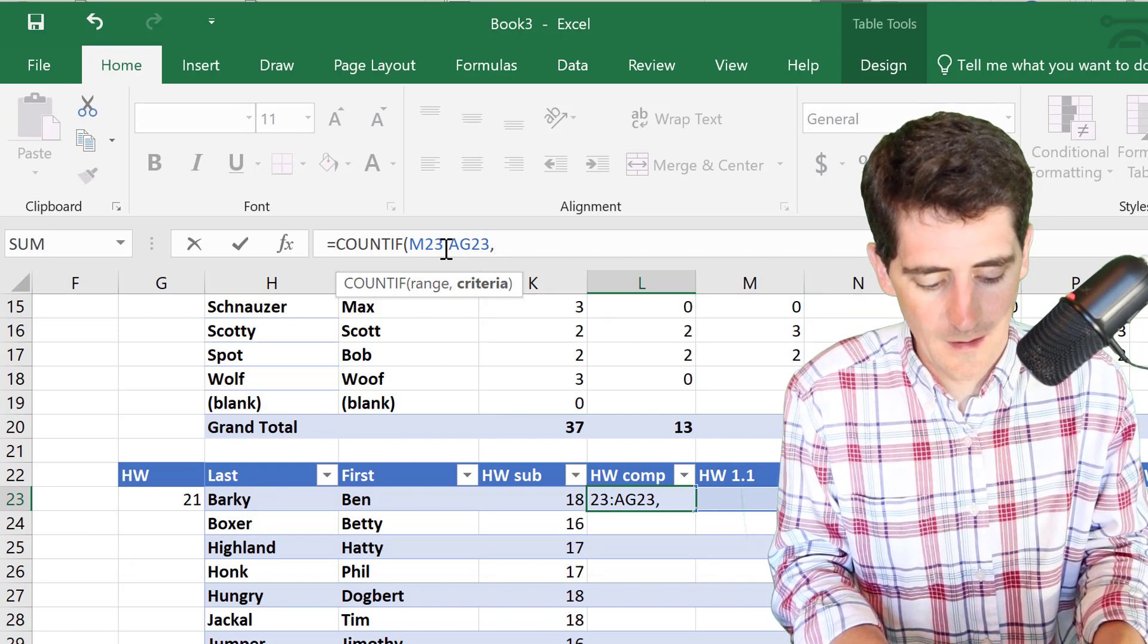
{"action": "type", "text": "\""}
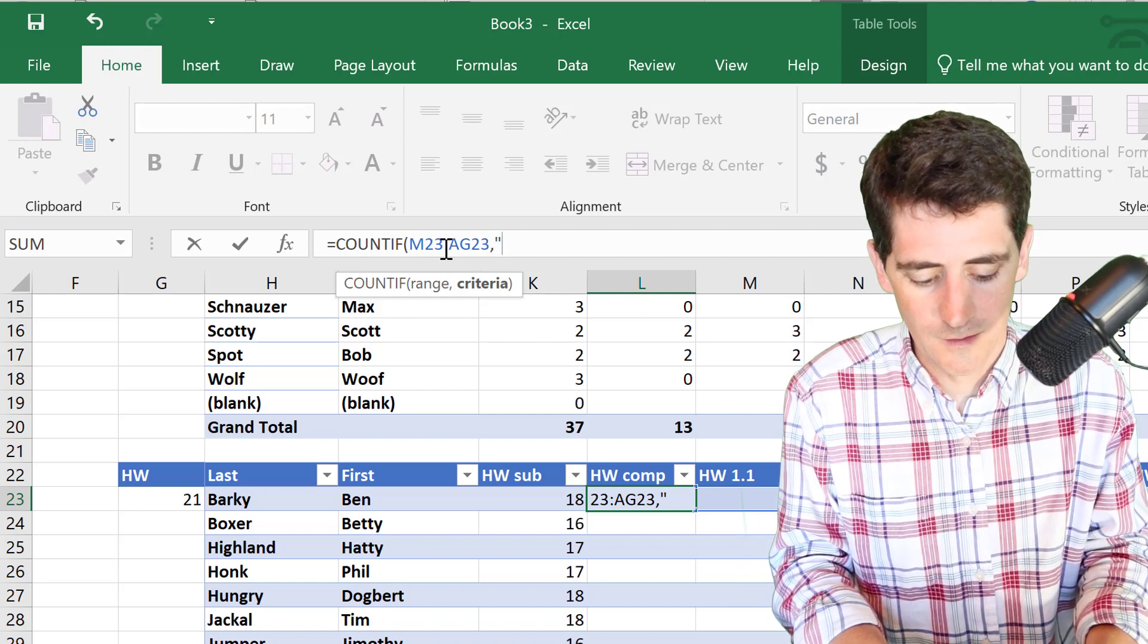
{"action": "type", "text": ">0"}
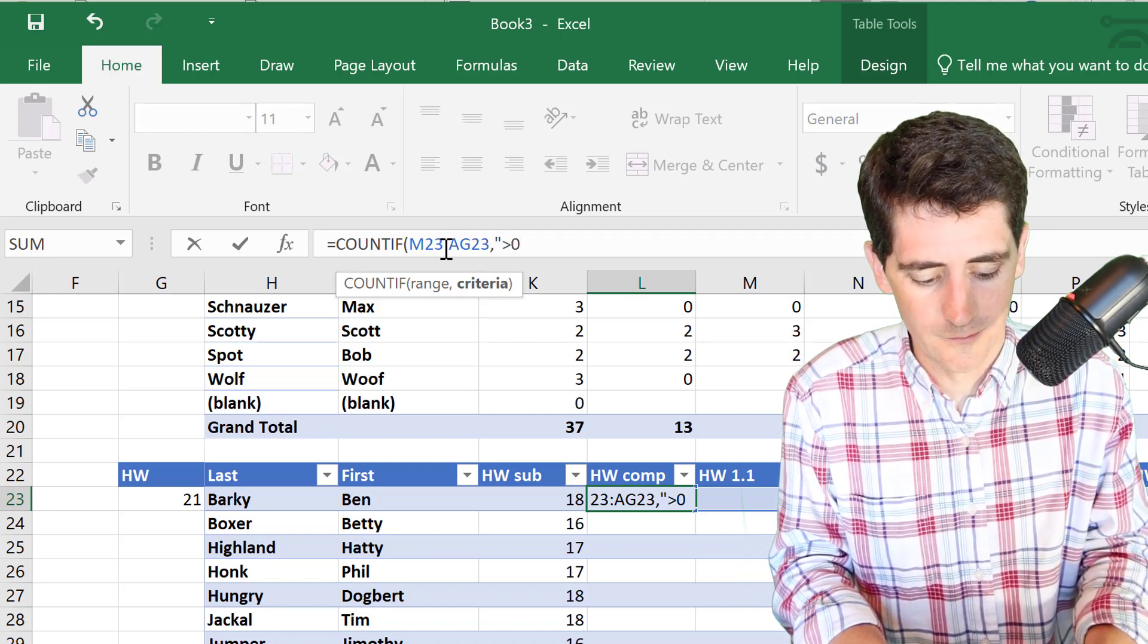
{"action": "type", "text": "\")"}
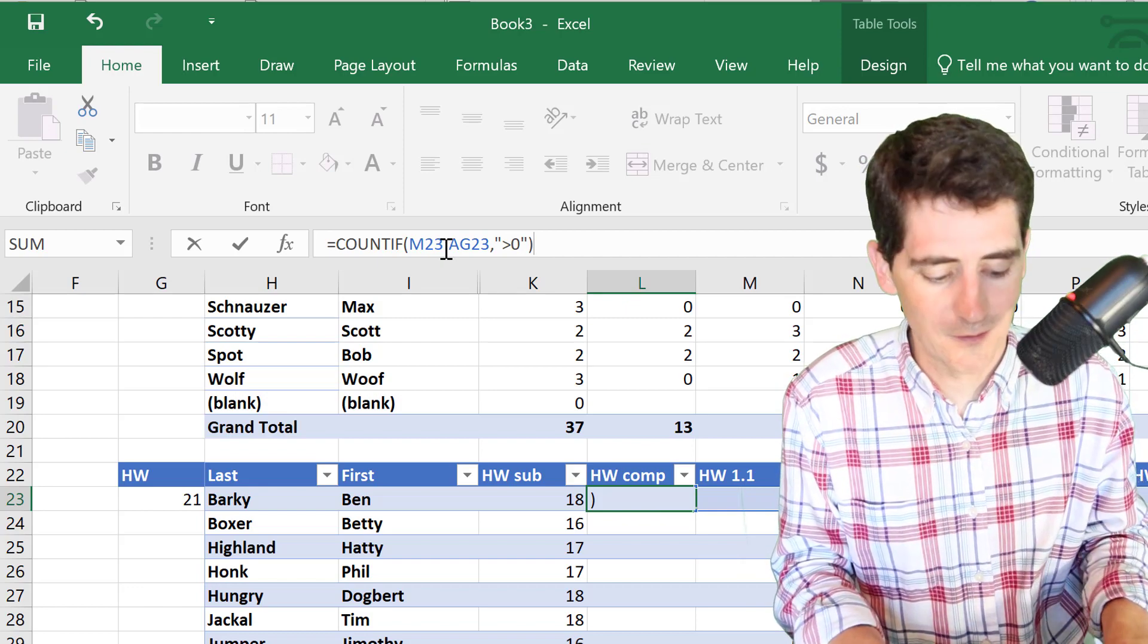
{"action": "key", "text": "Return"}
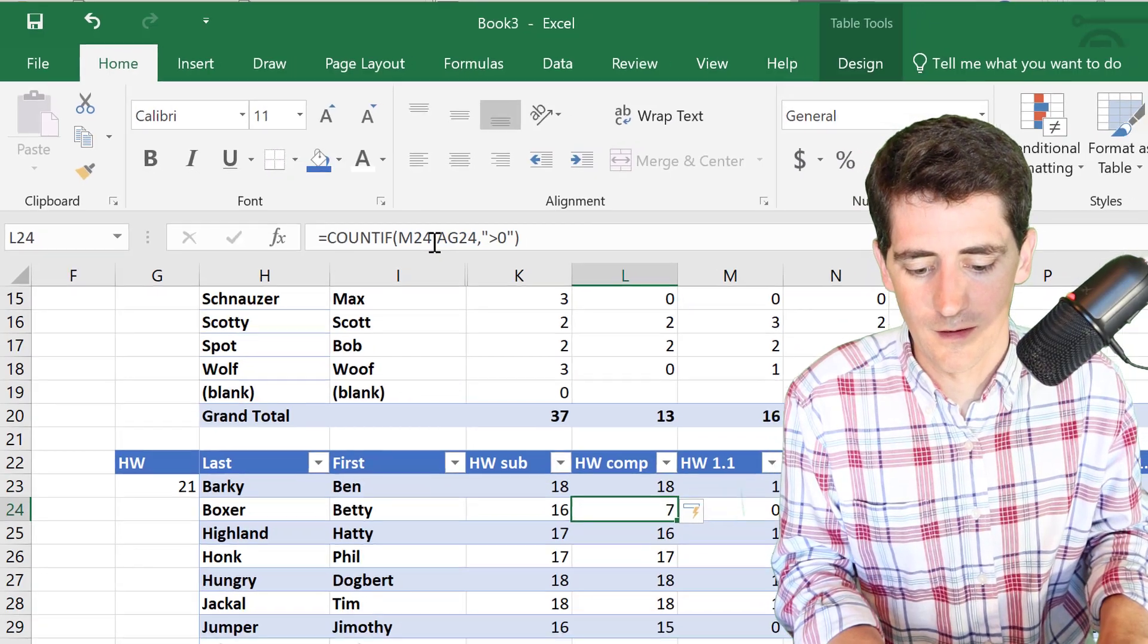
{"action": "key", "text": "Up"}
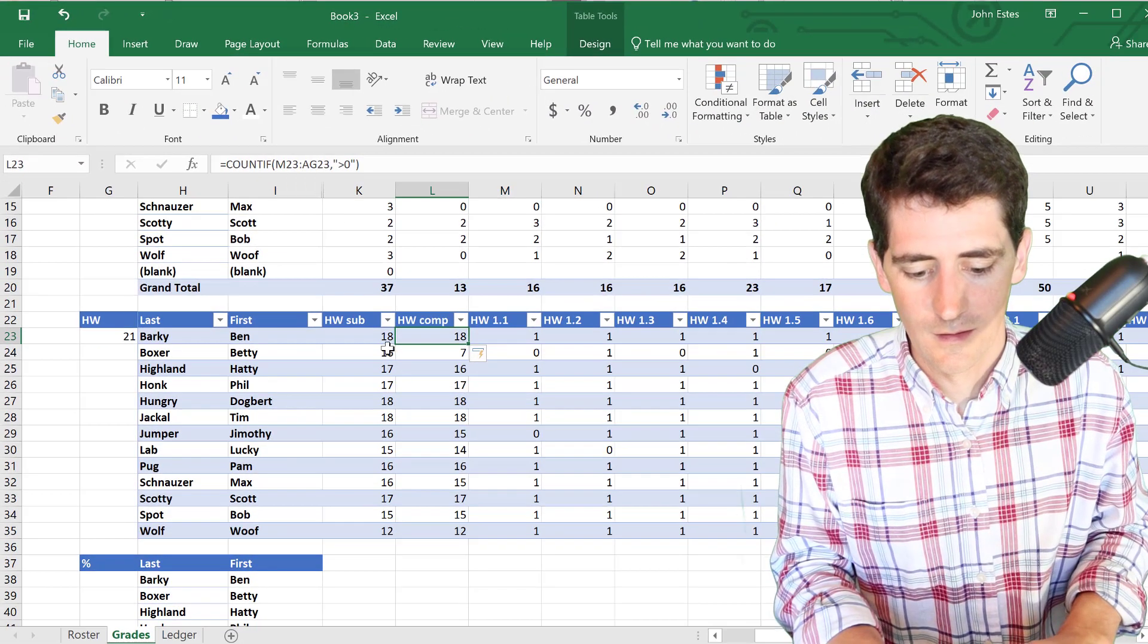
{"action": "left_click", "coordinate": [431, 449]}
{"action": "left_click", "coordinate": [389, 164]}
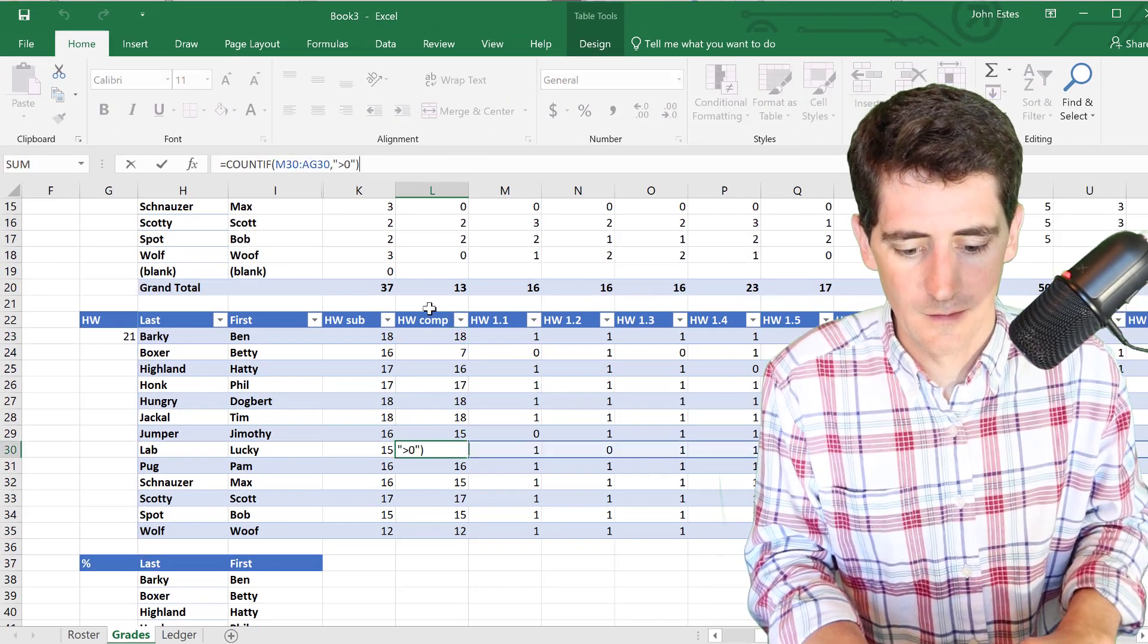
{"action": "key", "text": "Escape"}
{"action": "key", "text": "Up"}
{"action": "key", "text": "Up"}
{"action": "key", "text": "Up"}
{"action": "left_click", "coordinate": [436, 344]}
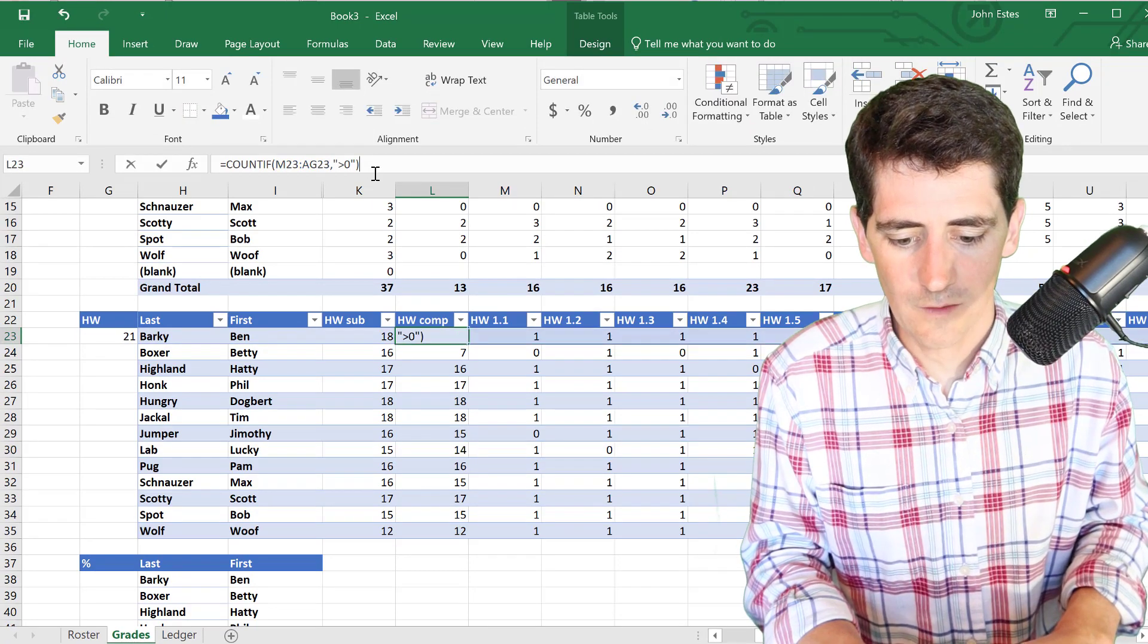
- Append /$G$23 to the L23 formula so HW comp shows completion fractions
{"action": "left_click", "coordinate": [375, 173]}
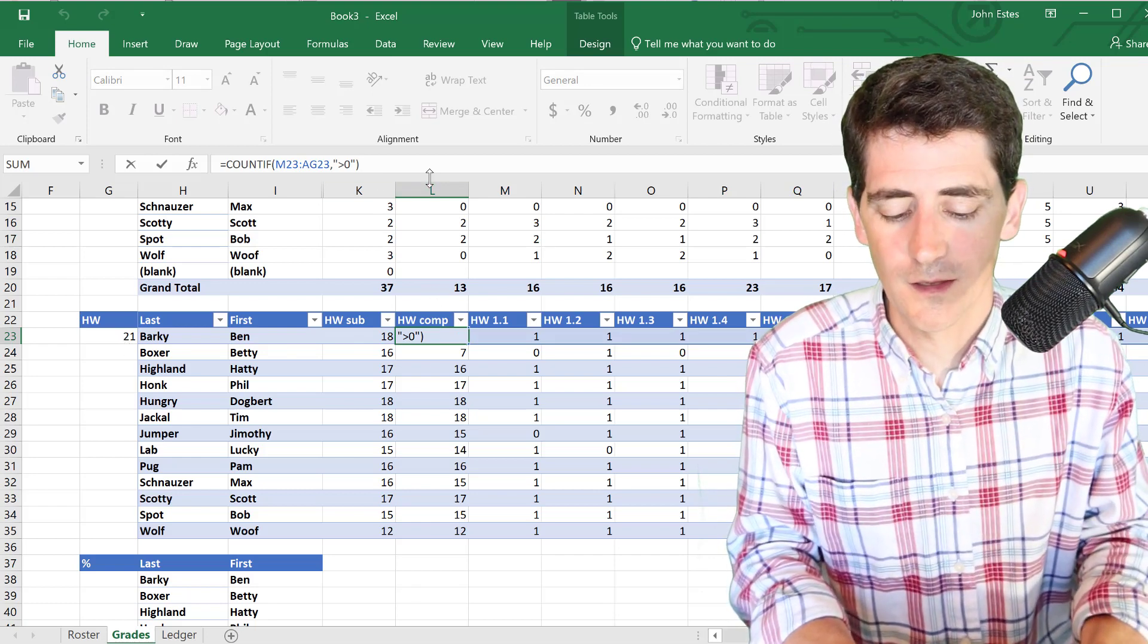
{"action": "type", "text": "/"}
{"action": "type", "text": "$G$23"}
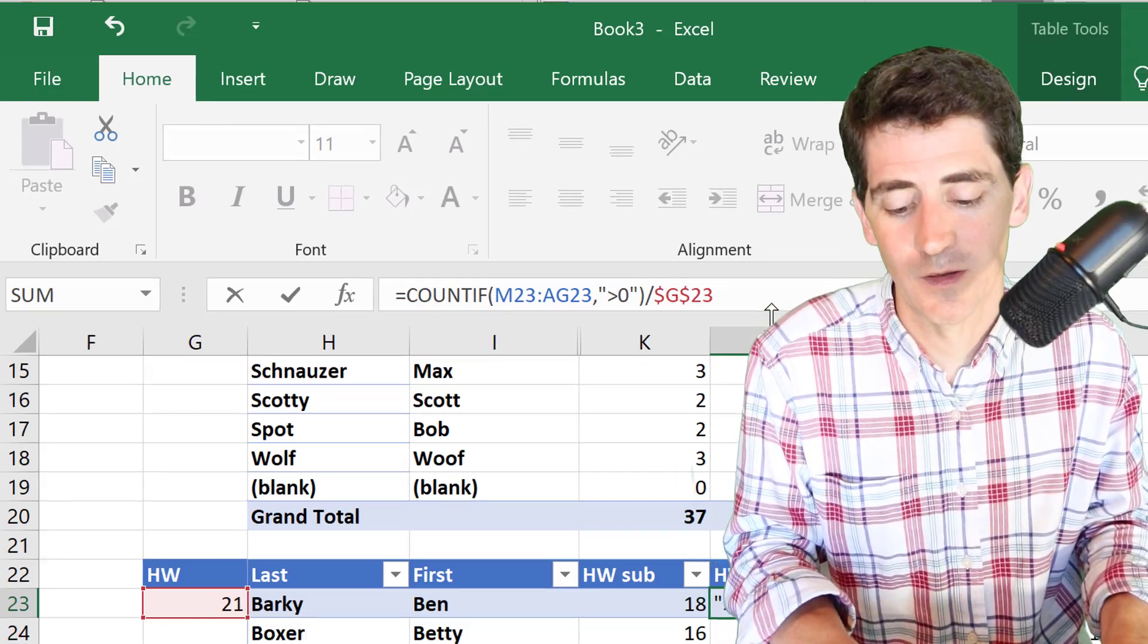
{"action": "key", "text": "Return"}
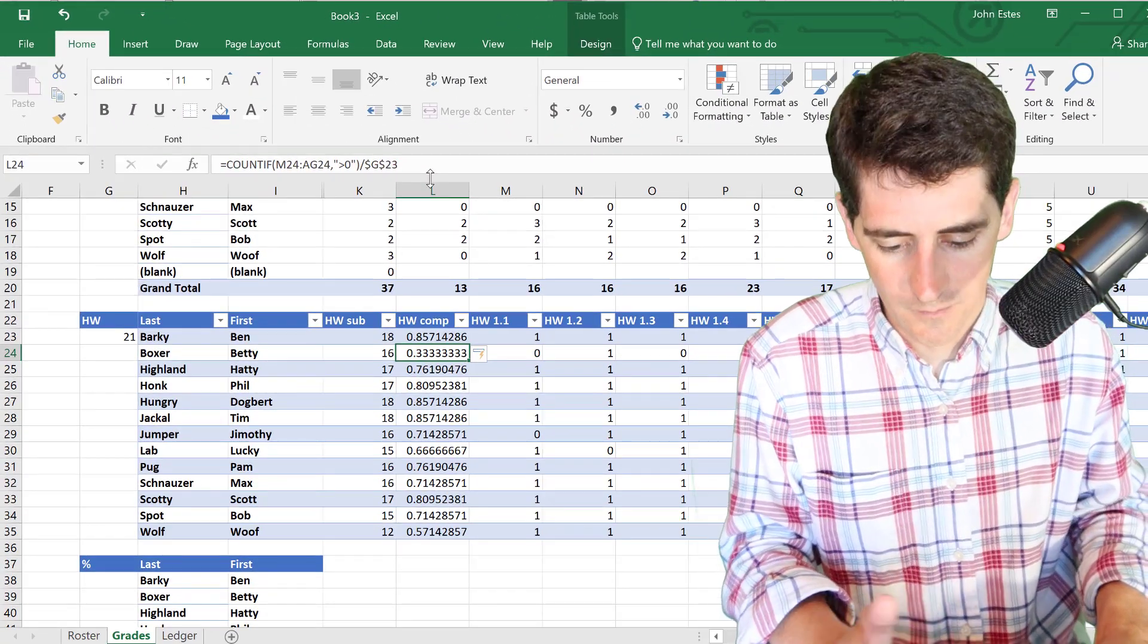
{"action": "key", "text": "Up"}
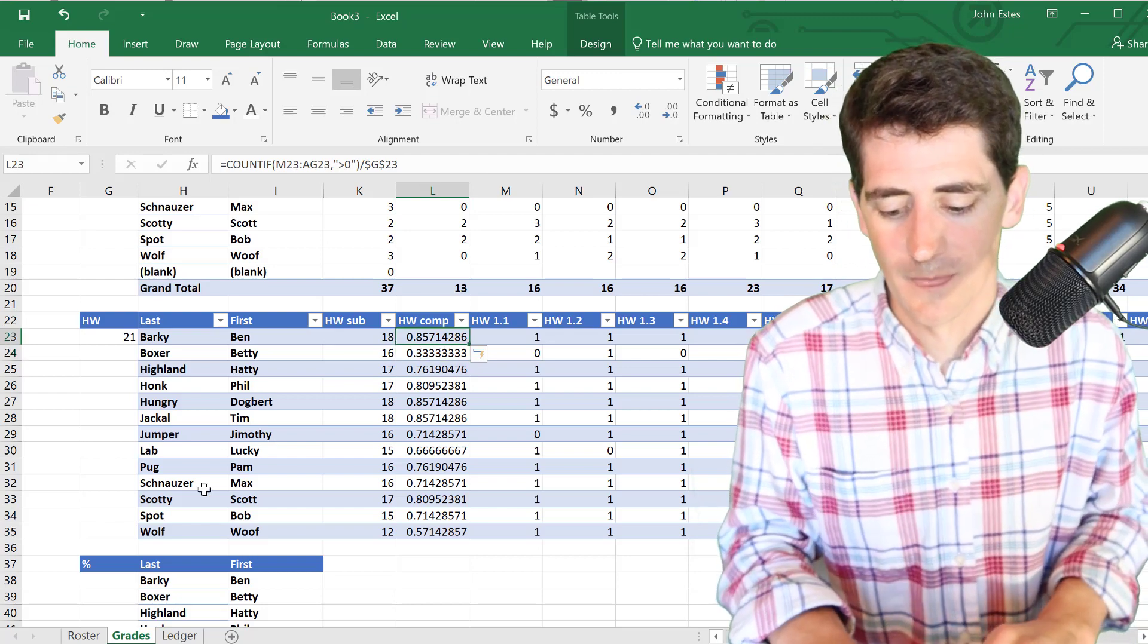
{"action": "key", "text": "ctrl+Page_Down"}
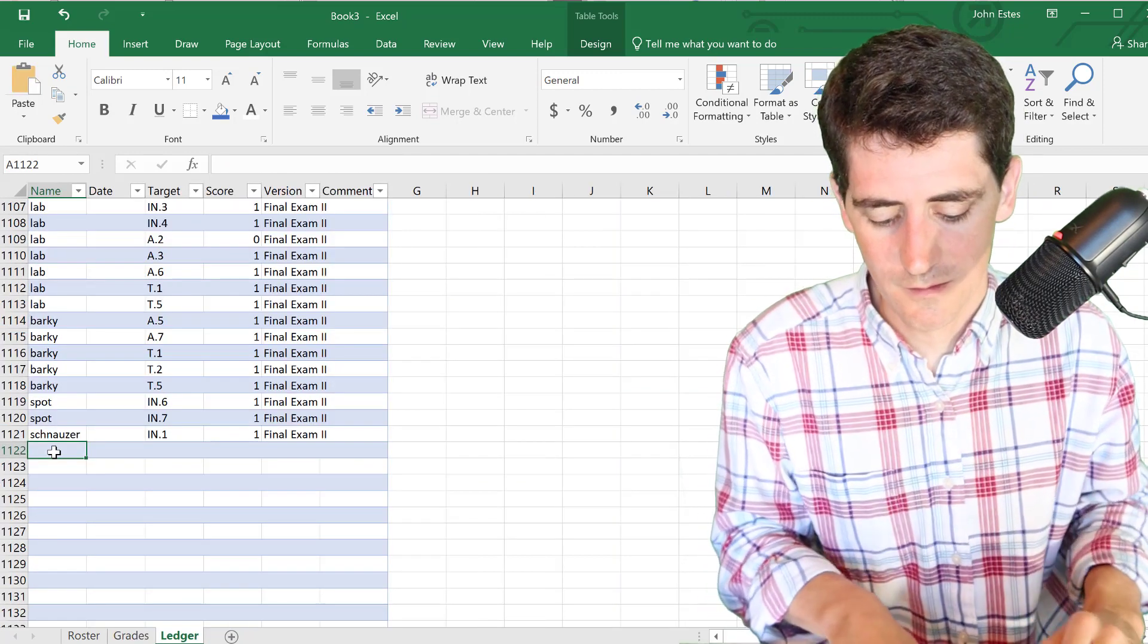
- Paste the student names below the ledger entries and set their Target to HW
{"action": "key", "text": "ctrl+v"}
{"action": "key", "text": "Right"}
{"action": "key", "text": "Right"}
{"action": "type", "text": "HW"}
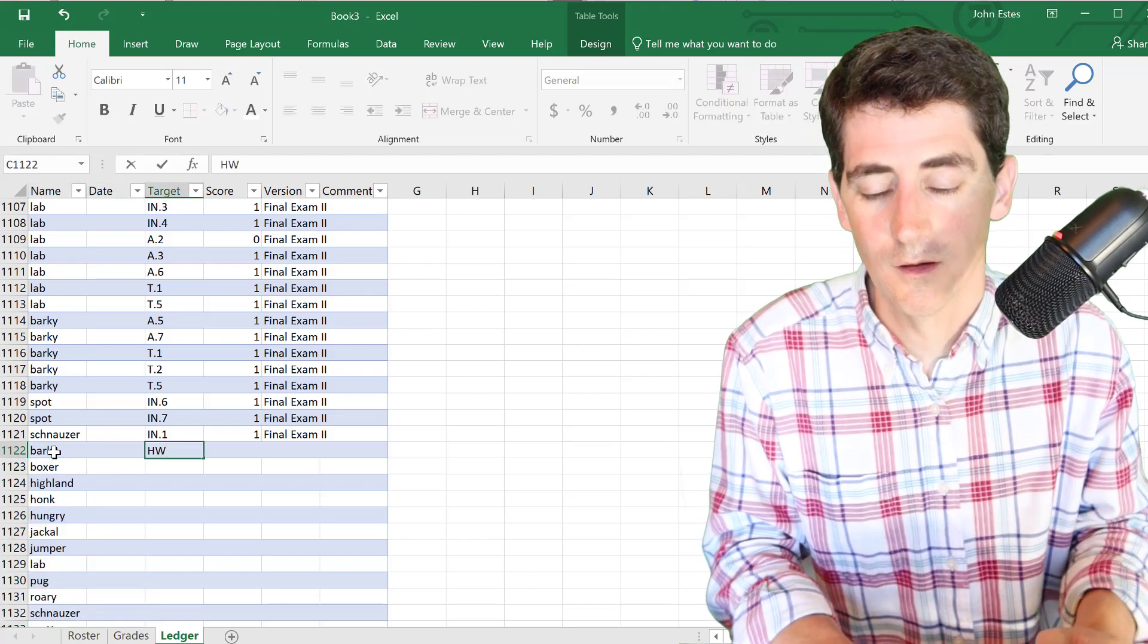
{"action": "key", "text": "Tab"}
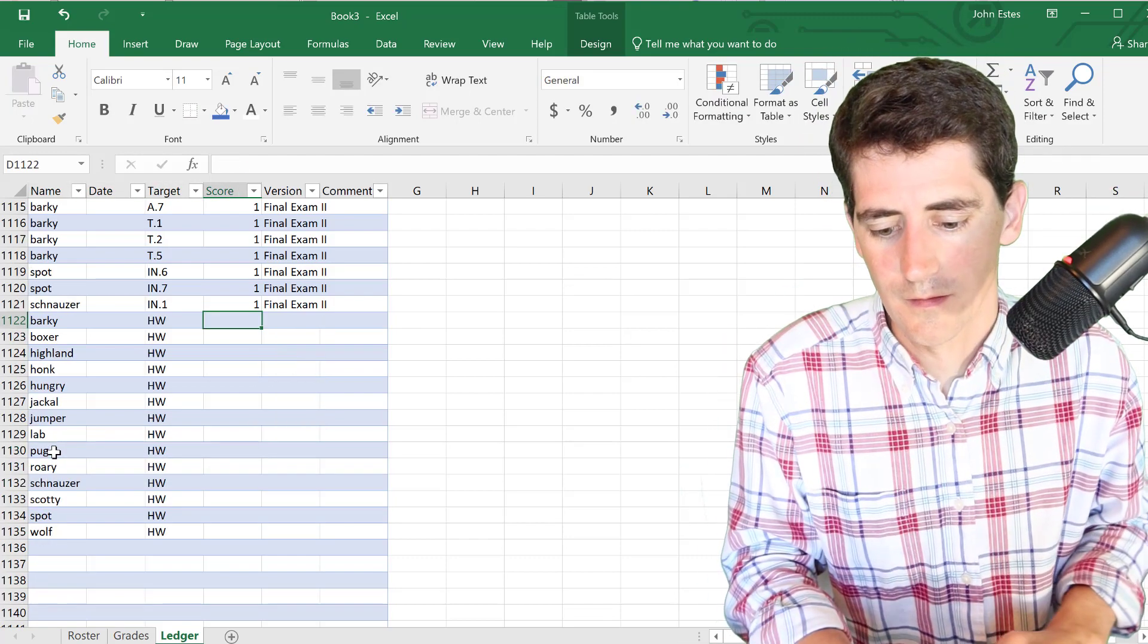
- Link the new Score cells to the Grades HW comp value in L23, filled down to row 1135
{"action": "left_click", "coordinate": [278, 162]}
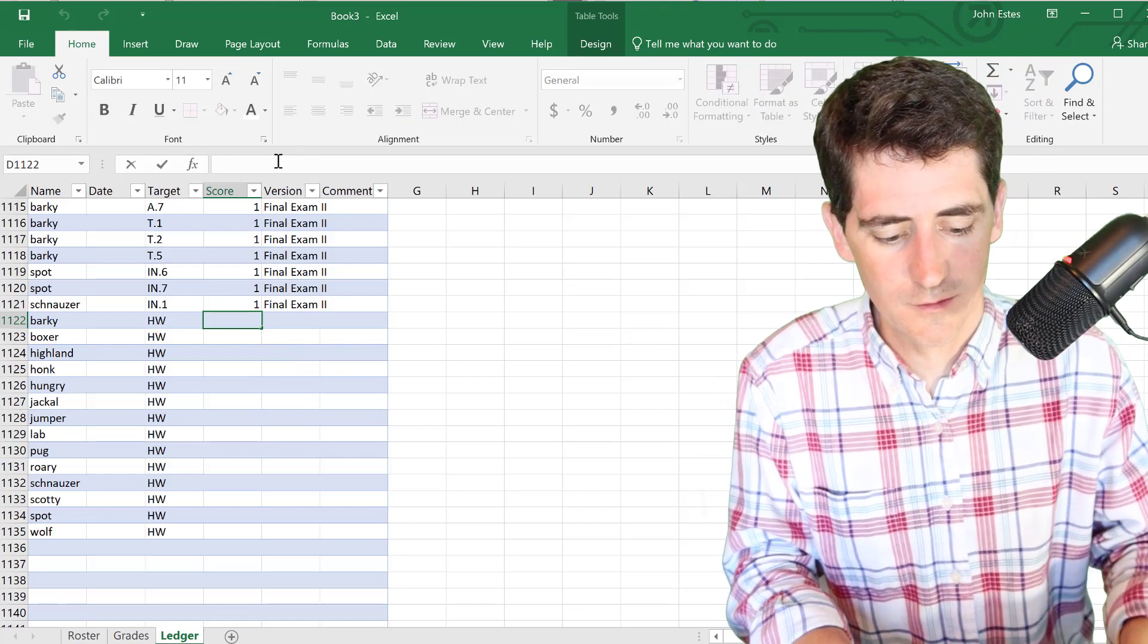
{"action": "type", "text": "="}
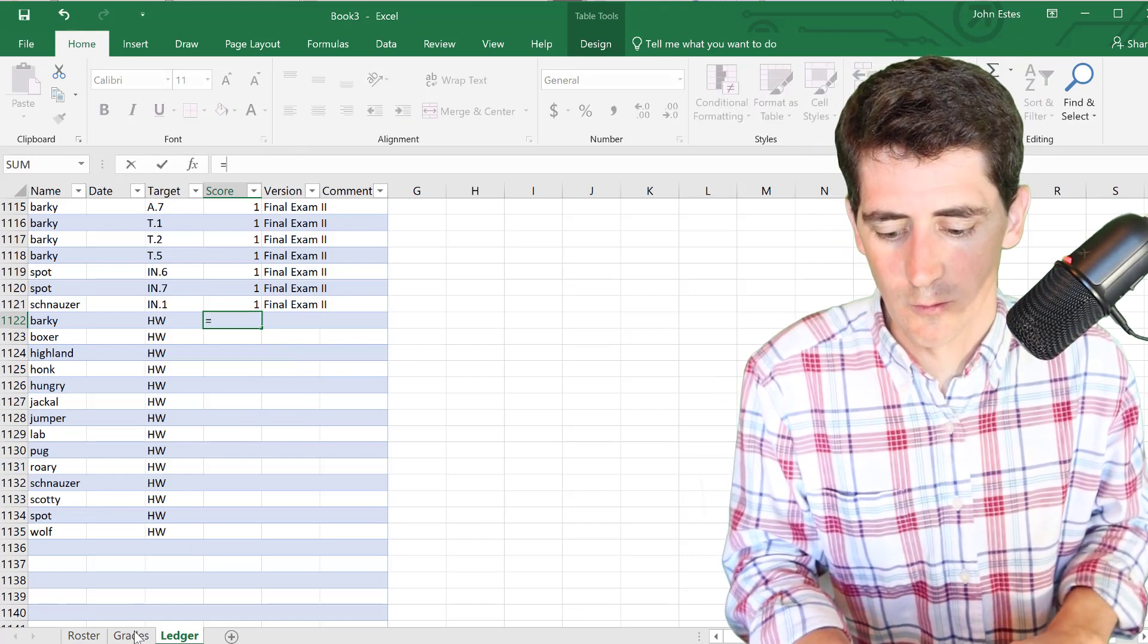
{"action": "left_click", "coordinate": [131, 636]}
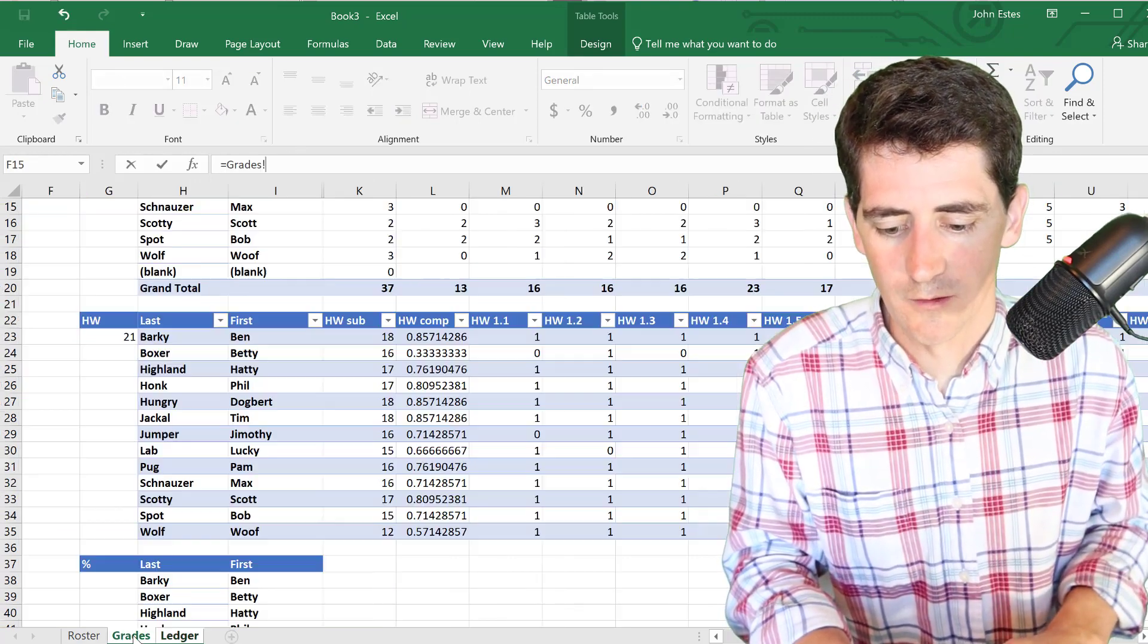
{"action": "left_click", "coordinate": [431, 339]}
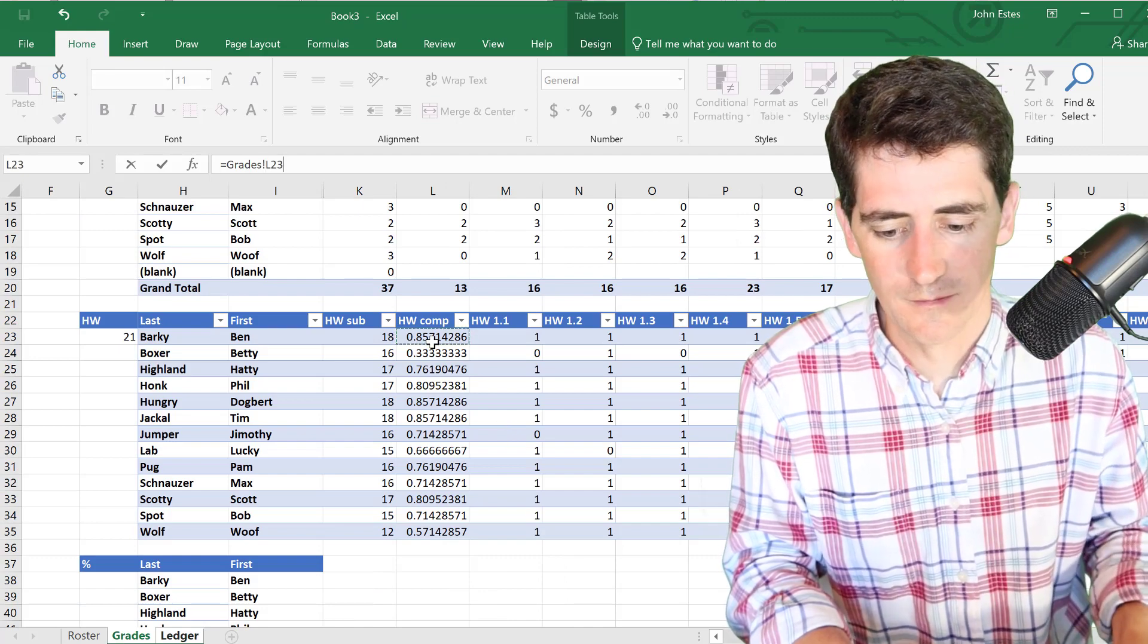
{"action": "key", "text": "ctrl+Return"}
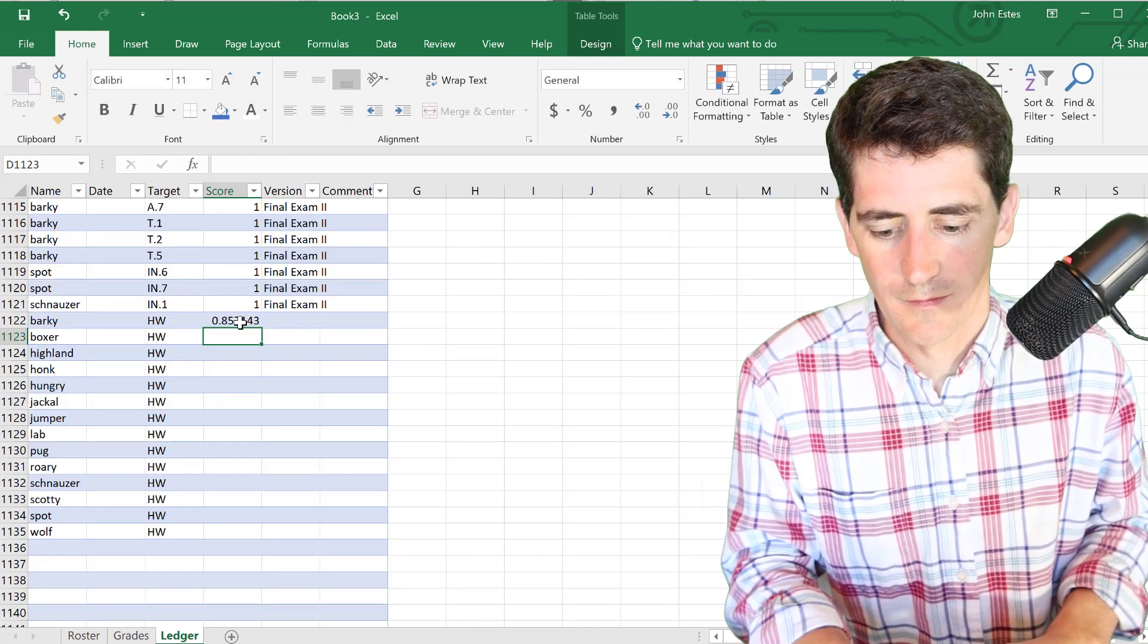
{"action": "left_click_drag", "start_coordinate": [258, 327], "coordinate": [240, 537]}
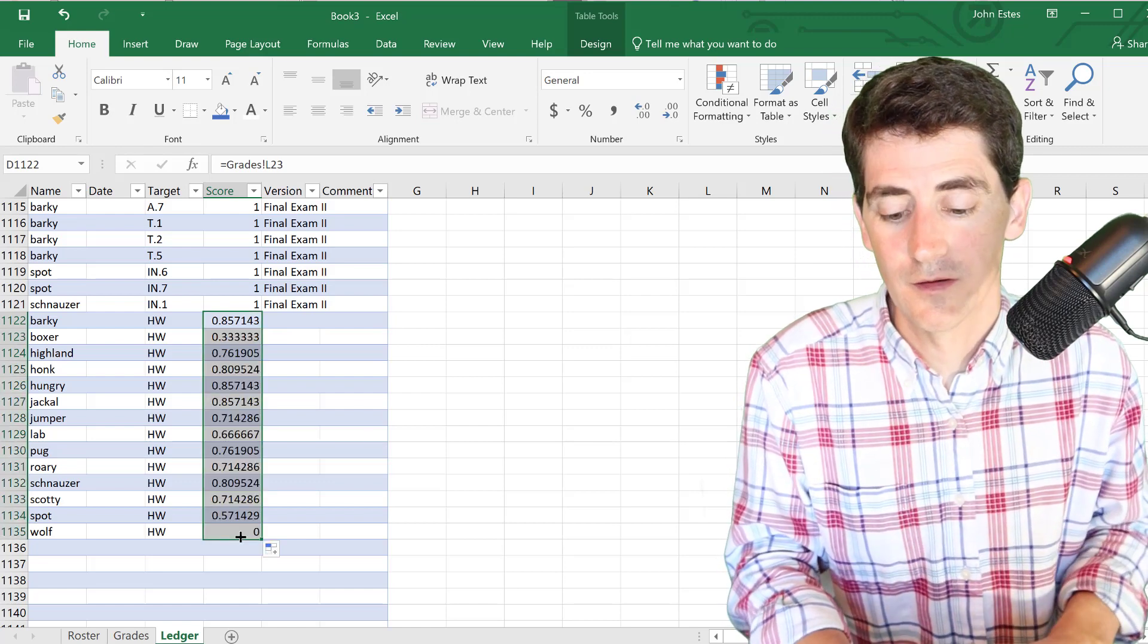
- Label the first new homework row 'HW calc' and refresh all data so the pivot includes it
{"action": "left_click", "coordinate": [297, 325]}
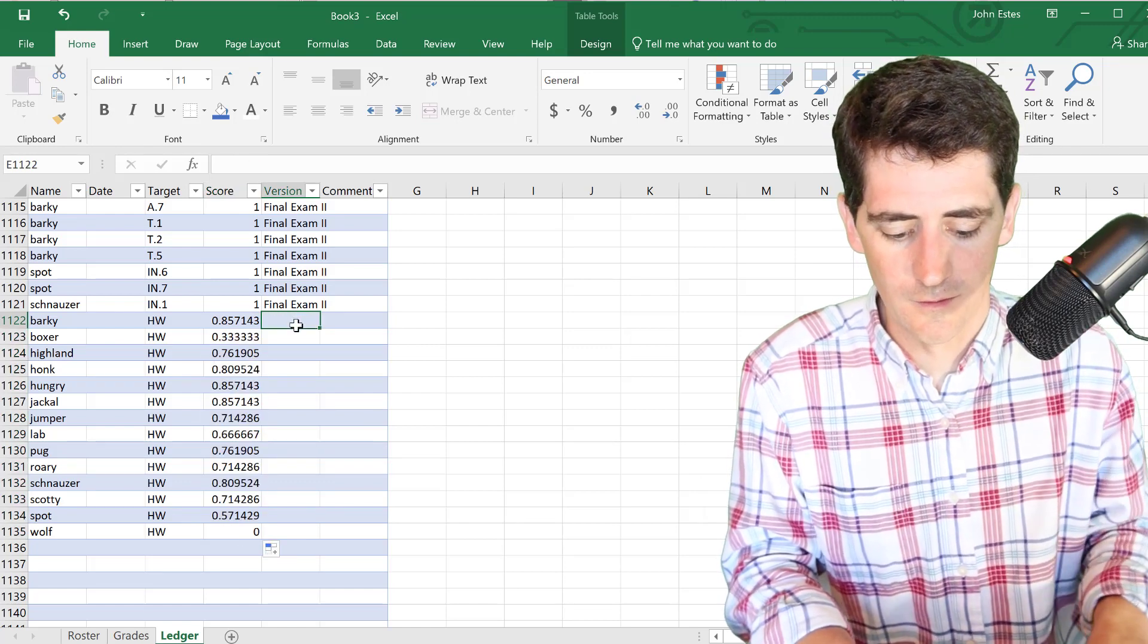
{"action": "type", "text": "HW calc"}
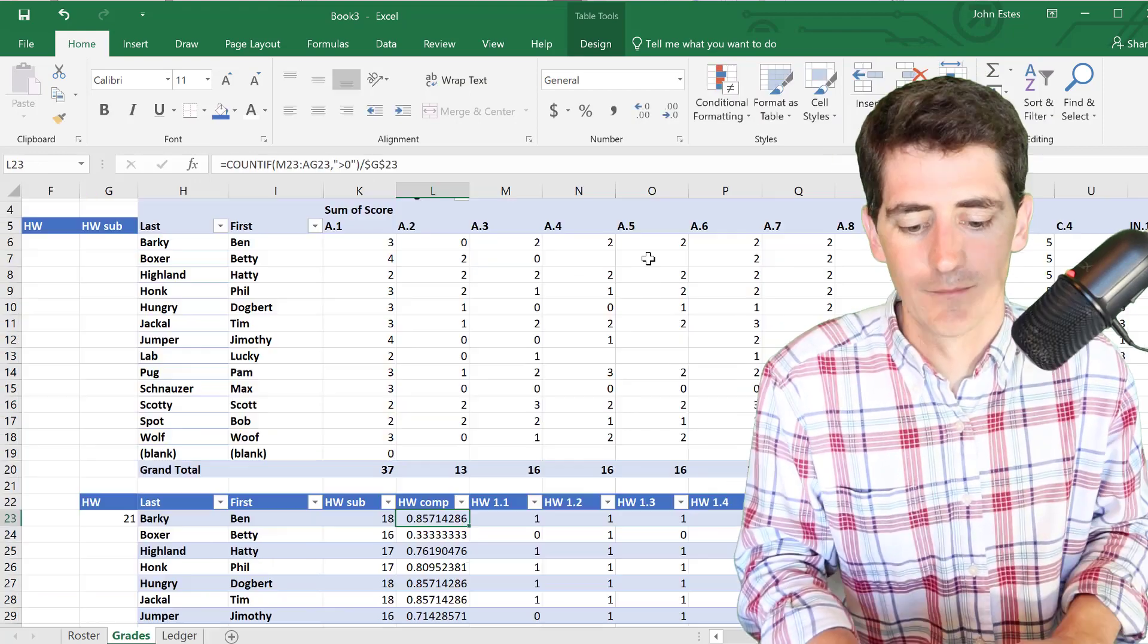
{"action": "scroll", "coordinate": [648, 258], "scroll_direction": "up", "scroll_amount": 1}
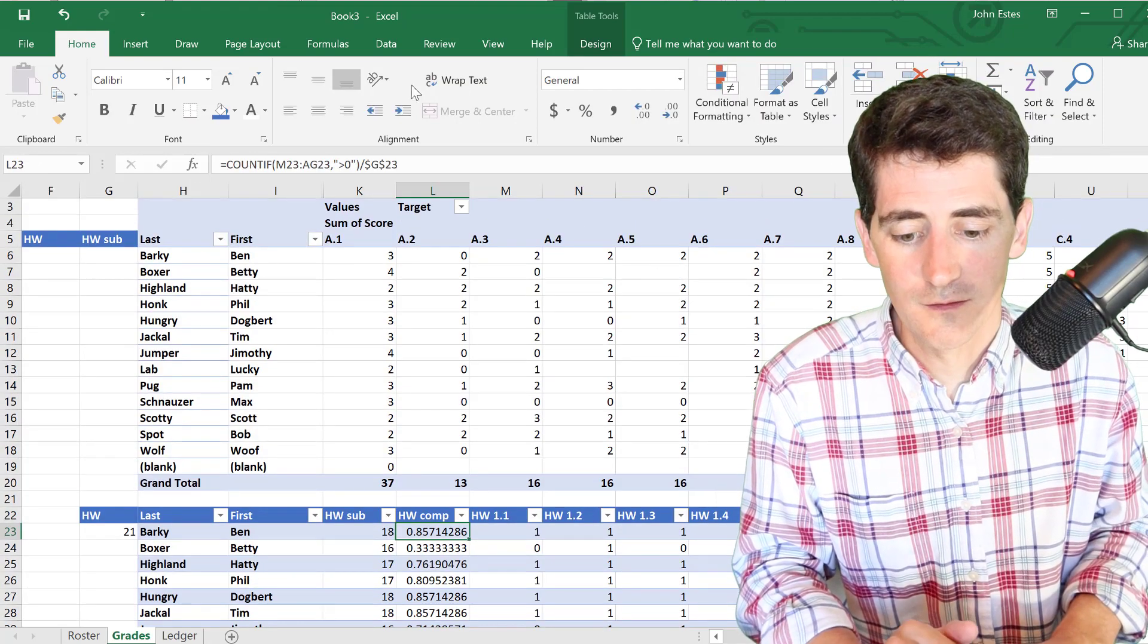
{"action": "left_click", "coordinate": [384, 51]}
{"action": "left_click", "coordinate": [321, 87]}
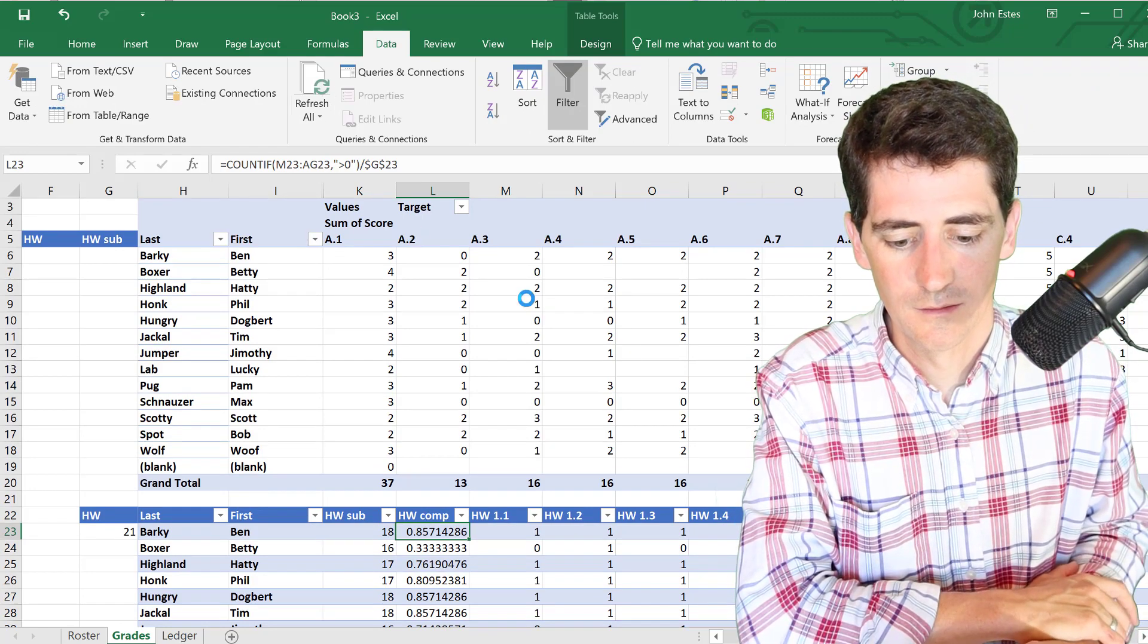
- Begin the % table's HW column formula =L23 in O38
{"action": "scroll", "coordinate": [446, 248], "scroll_direction": "right", "scroll_amount": 3}
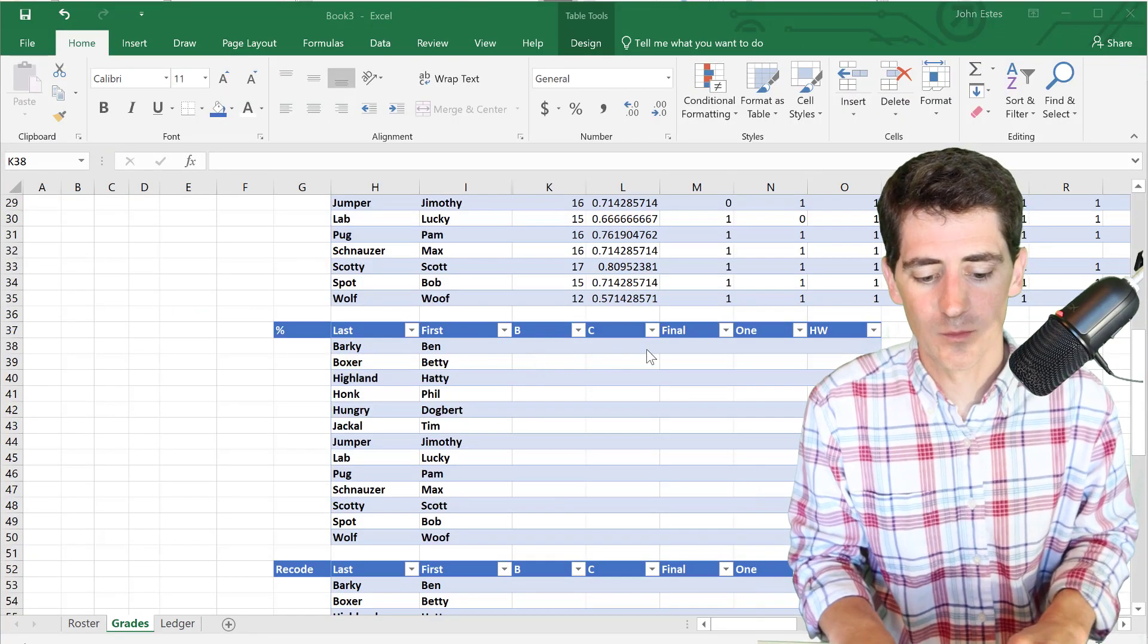
{"action": "scroll", "coordinate": [661, 346], "scroll_direction": "up", "scroll_amount": 10}
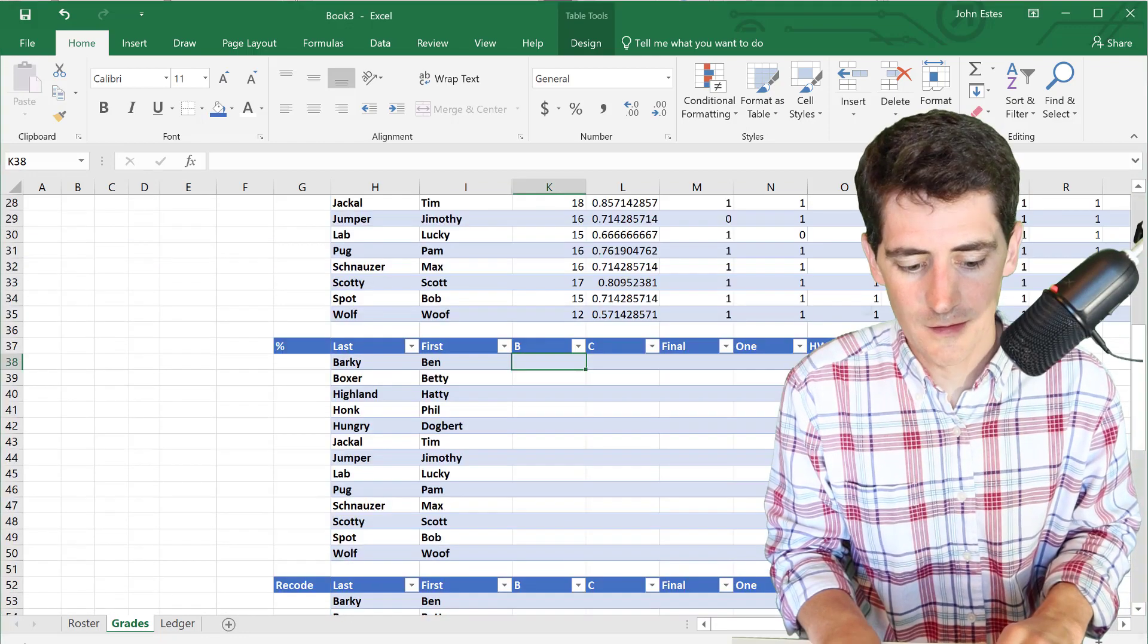
{"action": "key", "text": "Right"}
{"action": "key", "text": "Right"}
{"action": "key", "text": "Right"}
{"action": "key", "text": "Right"}
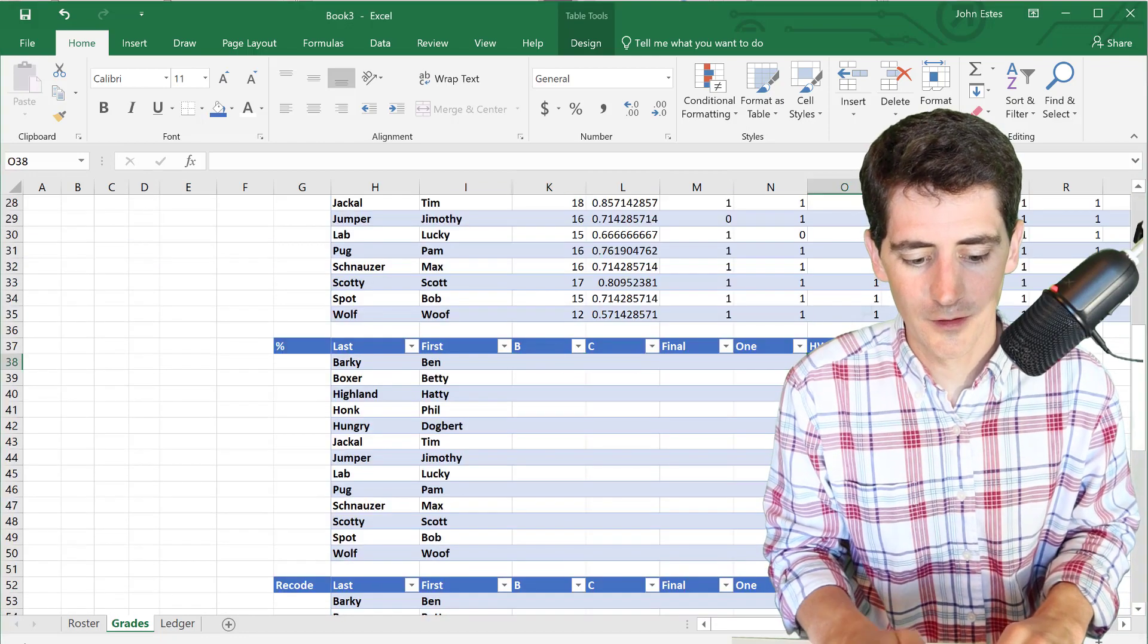
{"action": "scroll", "coordinate": [718, 338], "scroll_direction": "up", "scroll_amount": 3}
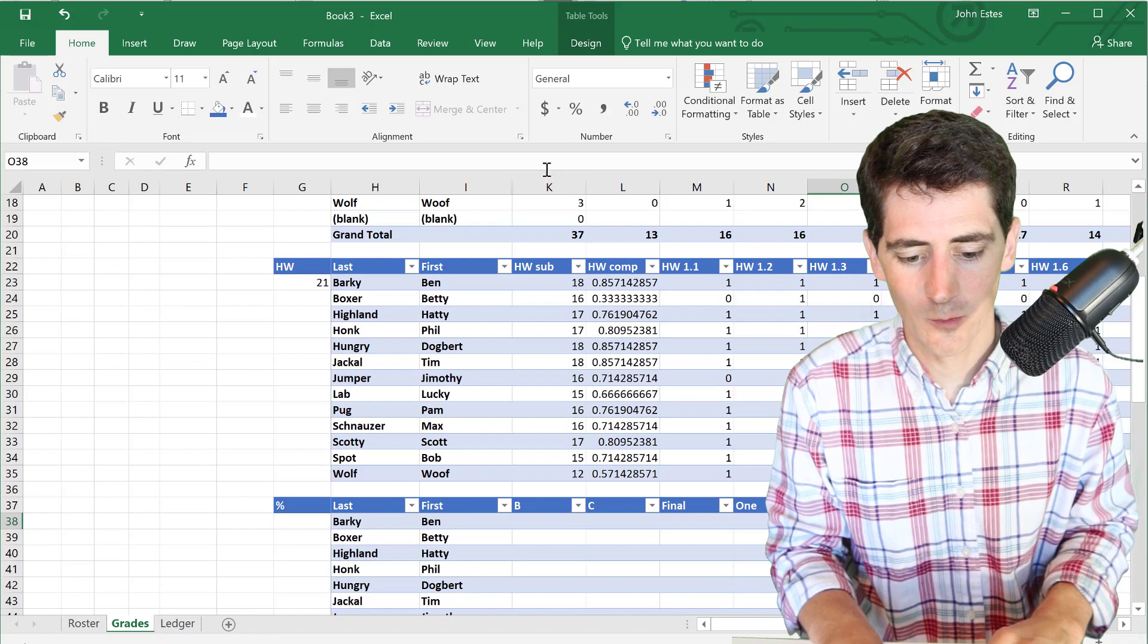
{"action": "type", "text": "="}
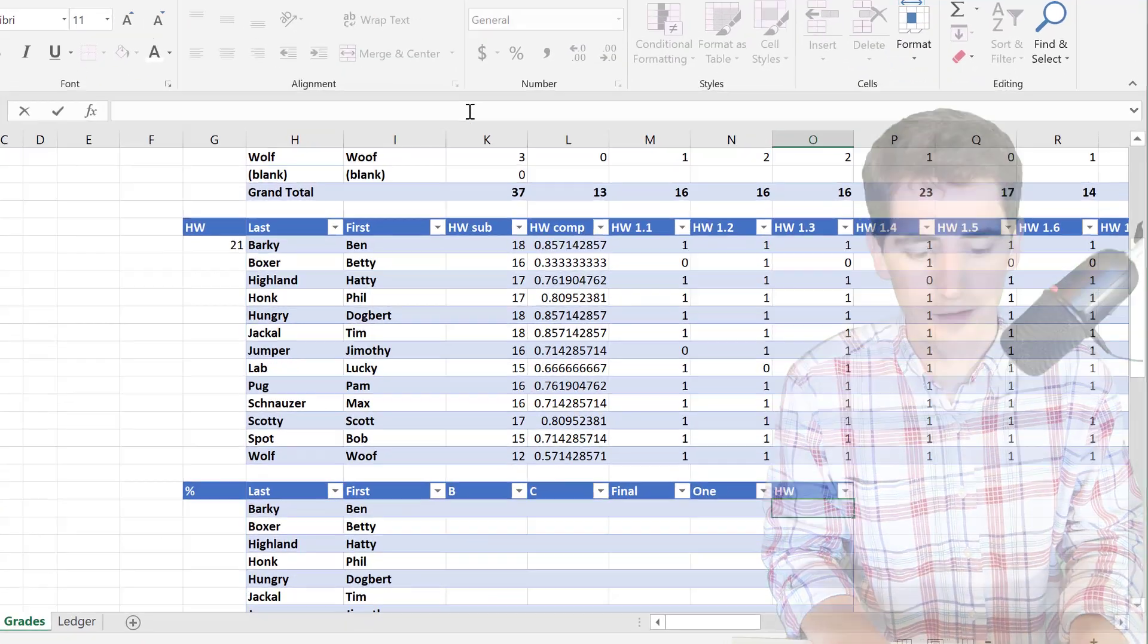
{"action": "type", "text": "L23"}
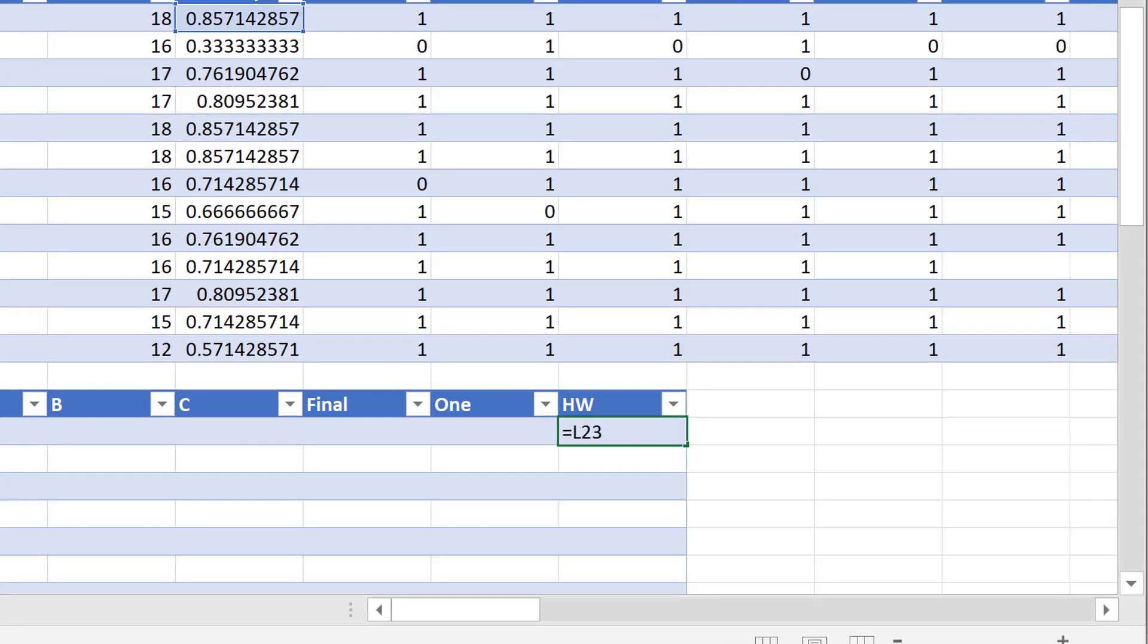
- Enter =L23 so the HW column fills with completion rates, then review the pivot table
{"action": "key", "text": "Return"}
{"action": "scroll", "coordinate": [582, 567], "scroll_direction": "down", "scroll_amount": 3}
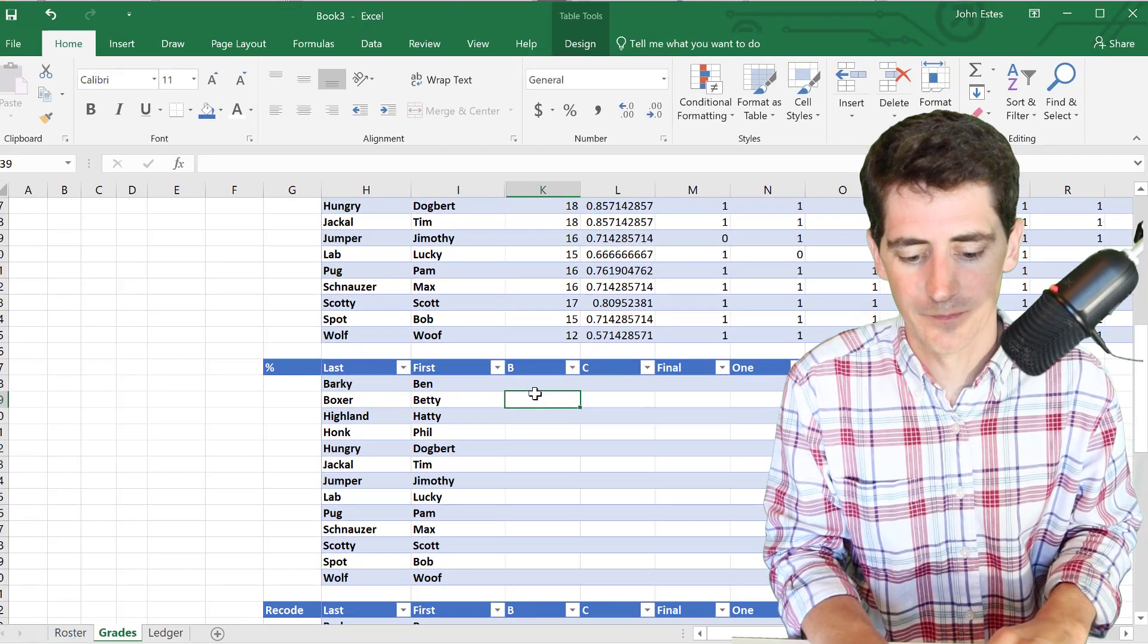
{"action": "left_click", "coordinate": [372, 316]}
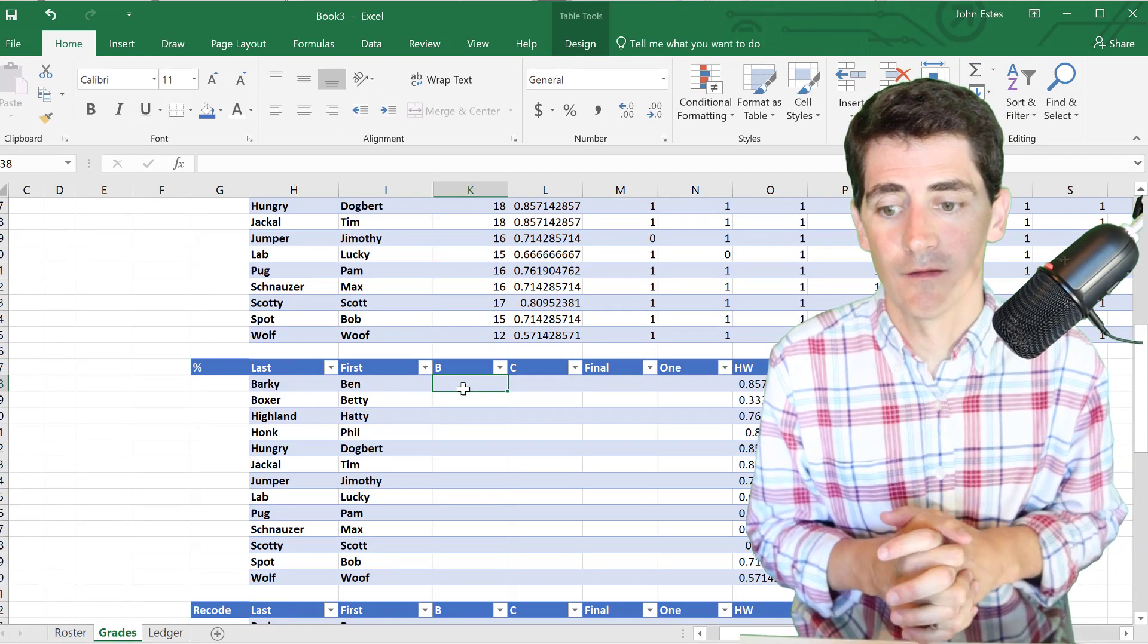
{"action": "scroll", "coordinate": [463, 389], "scroll_direction": "up", "scroll_amount": 9}
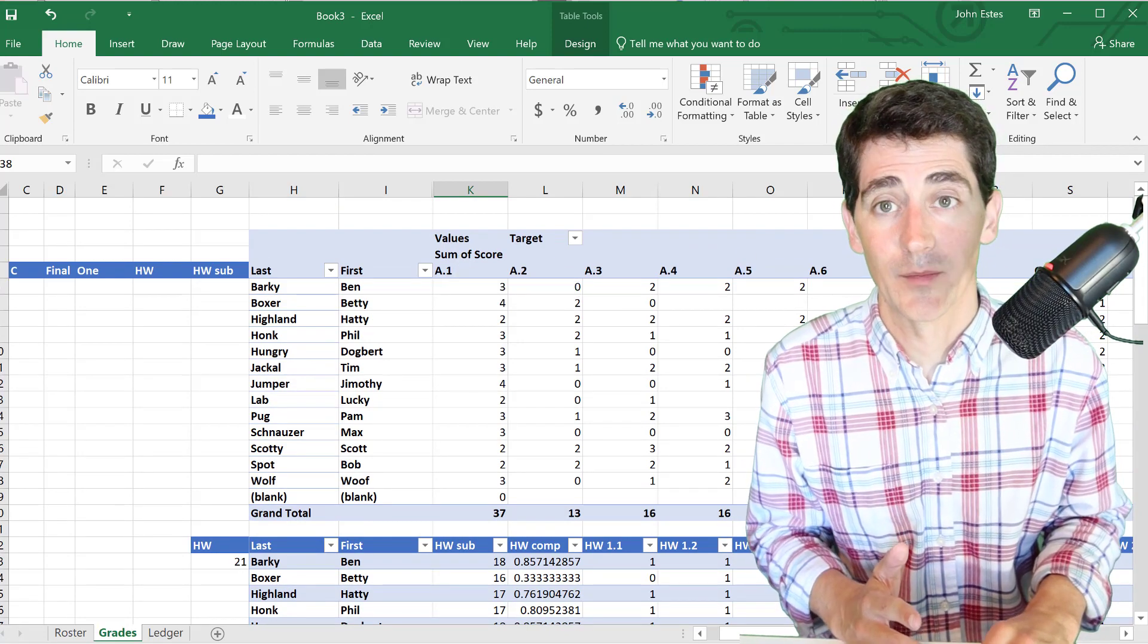
{"action": "scroll", "coordinate": [549, 272], "scroll_direction": "right", "scroll_amount": 6}
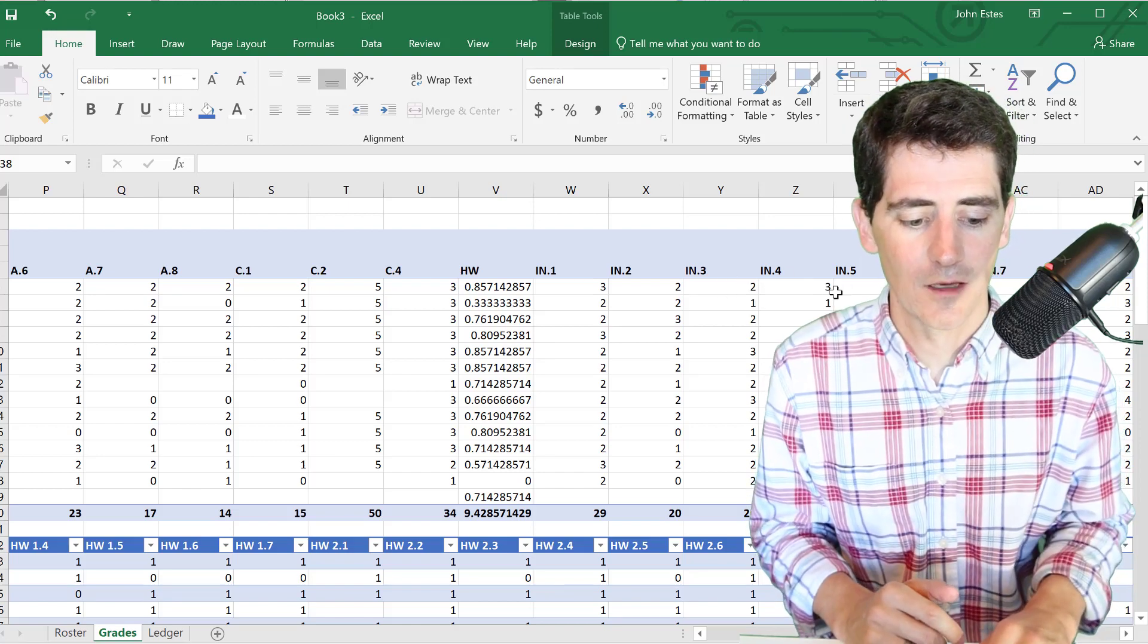
{"action": "scroll", "coordinate": [777, 288], "scroll_direction": "right", "scroll_amount": 2}
{"action": "scroll", "coordinate": [771, 288], "scroll_direction": "right", "scroll_amount": 2}
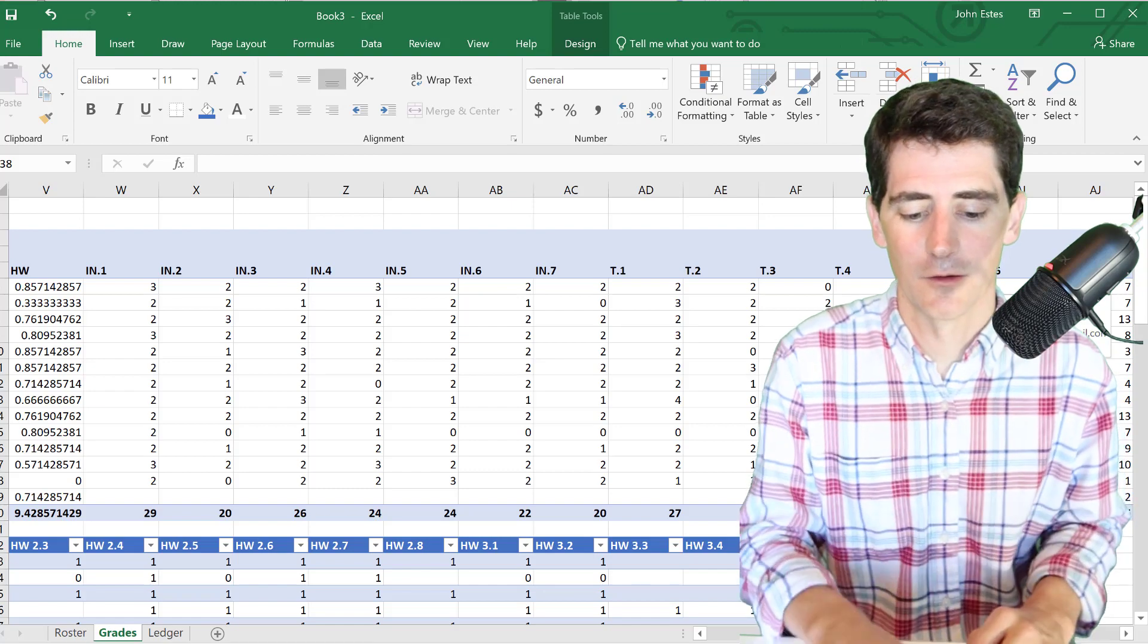
{"action": "scroll", "coordinate": [572, 327], "scroll_direction": "left", "scroll_amount": 8}
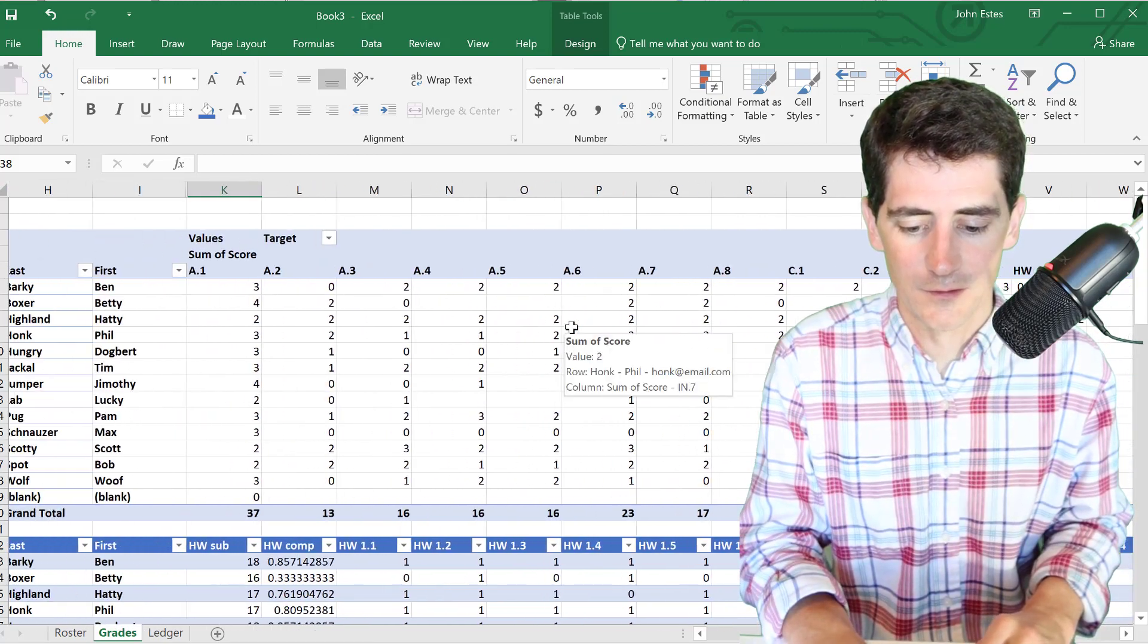
{"action": "scroll", "coordinate": [568, 326], "scroll_direction": "down", "scroll_amount": 7}
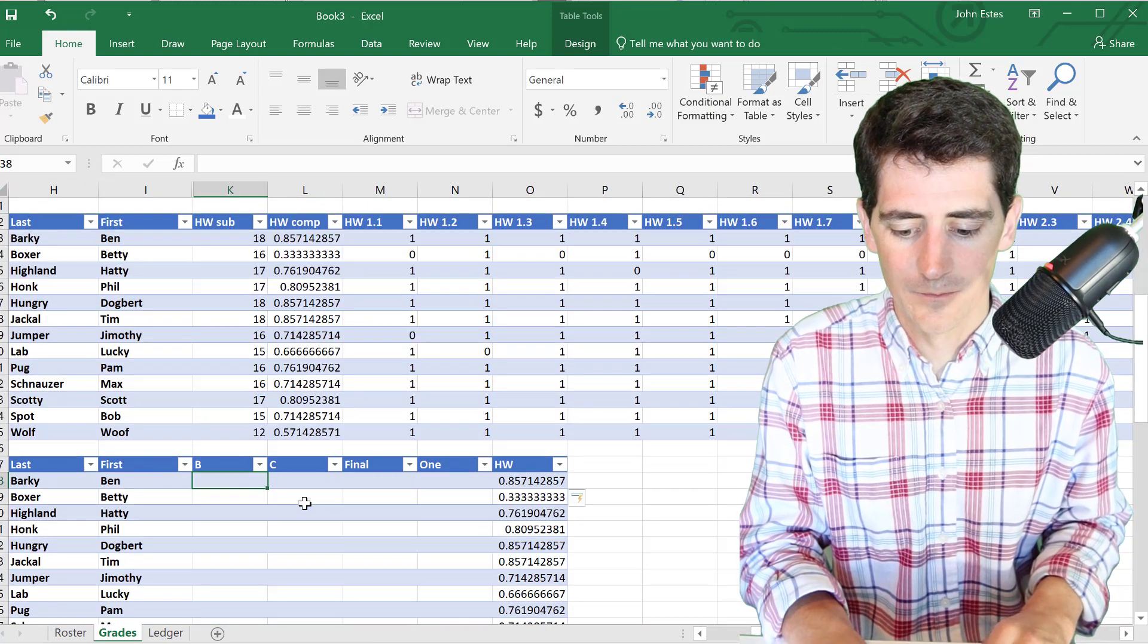
- Start the B formula in K8 as =(COUNTIF(K6:R6,">1")+
{"action": "left_click", "coordinate": [263, 160]}
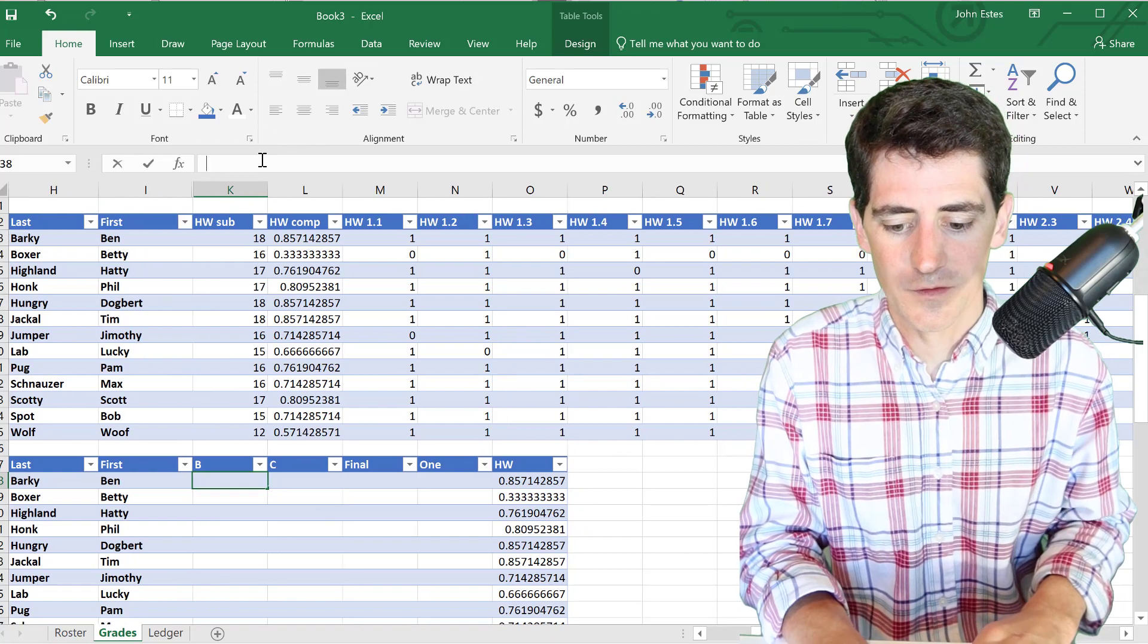
{"action": "type", "text": "=COUNT"}
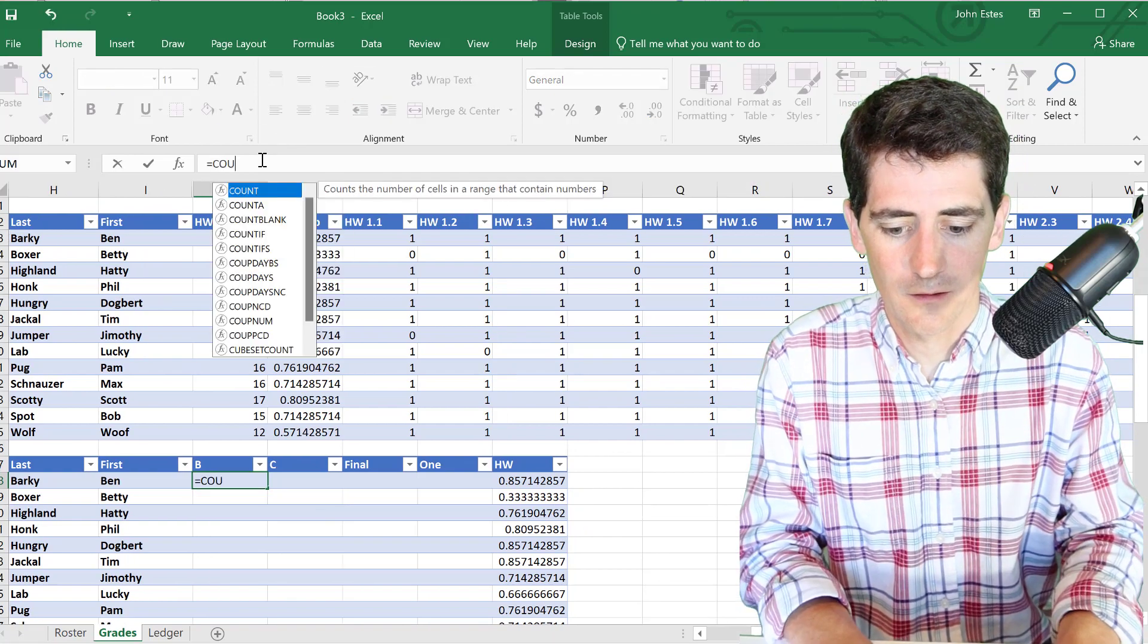
{"action": "key", "text": "BackSpace"}
{"action": "key", "text": "BackSpace"}
{"action": "key", "text": "BackSpace"}
{"action": "key", "text": "BackSpace"}
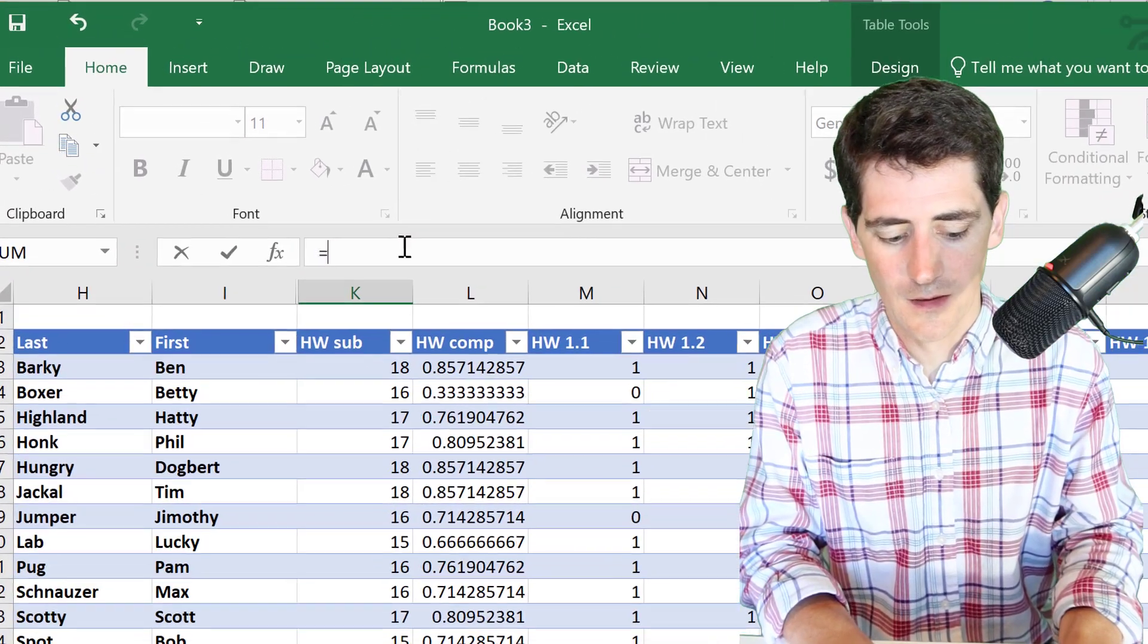
{"action": "type", "text": "()"}
{"action": "key", "text": "Left"}
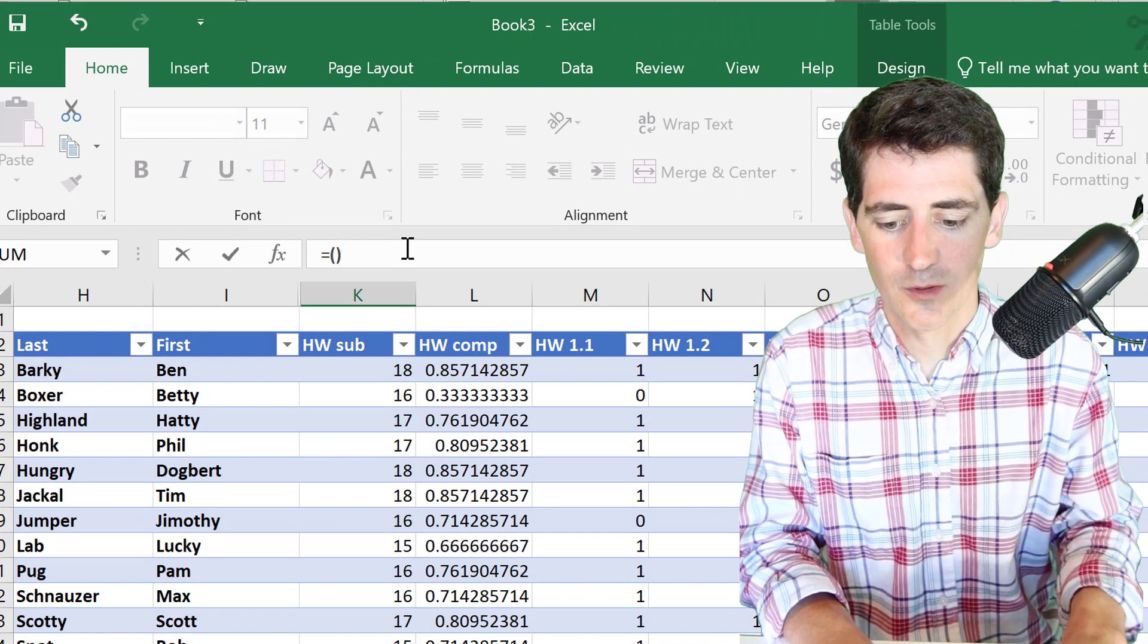
{"action": "type", "text": "COUNTIF"}
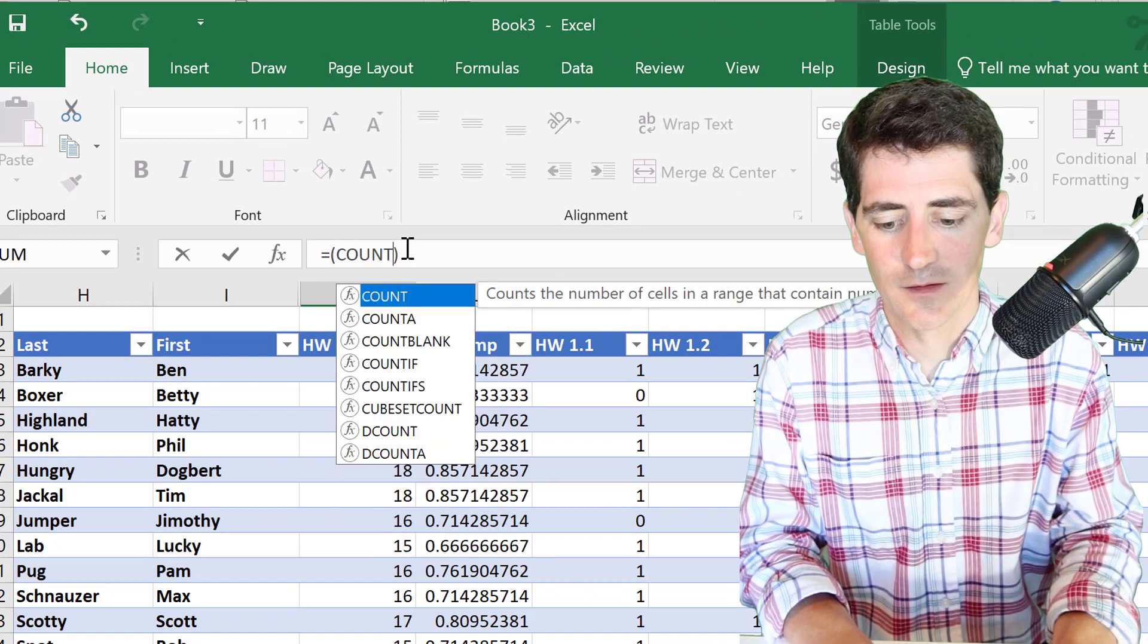
{"action": "type", "text": "("}
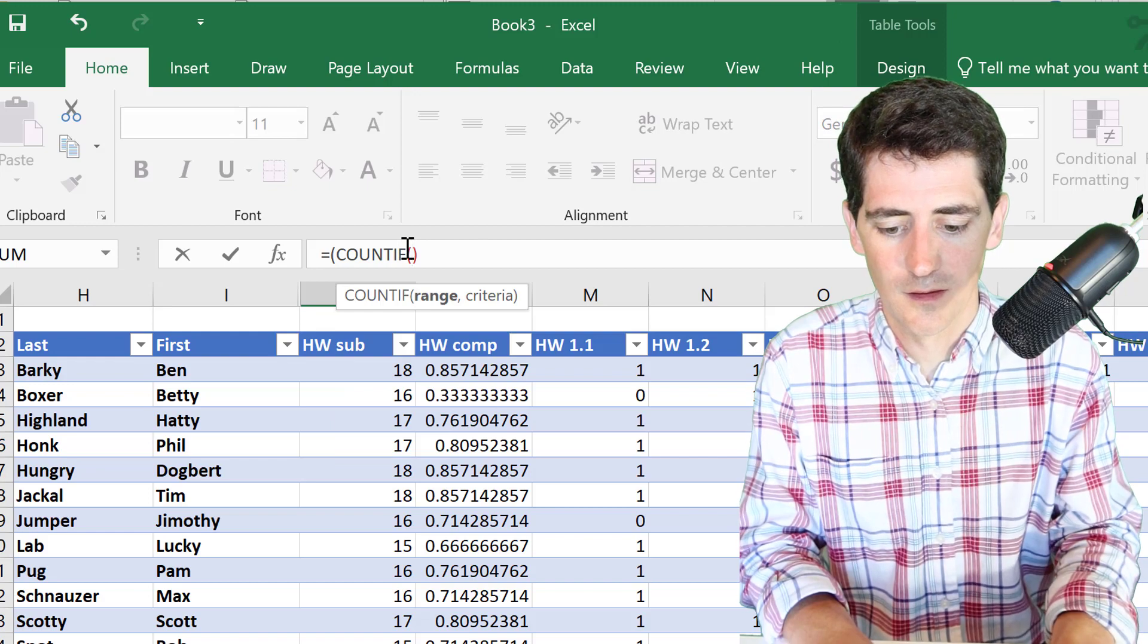
{"action": "type", "text": ")"}
{"action": "key", "text": "Left"}
{"action": "scroll", "coordinate": [458, 625], "scroll_direction": "up", "scroll_amount": 4}
{"action": "scroll", "coordinate": [458, 625], "scroll_direction": "up", "scroll_amount": 3}
{"action": "left_click", "coordinate": [379, 446]}
{"action": "type", "text": ":R6,"}
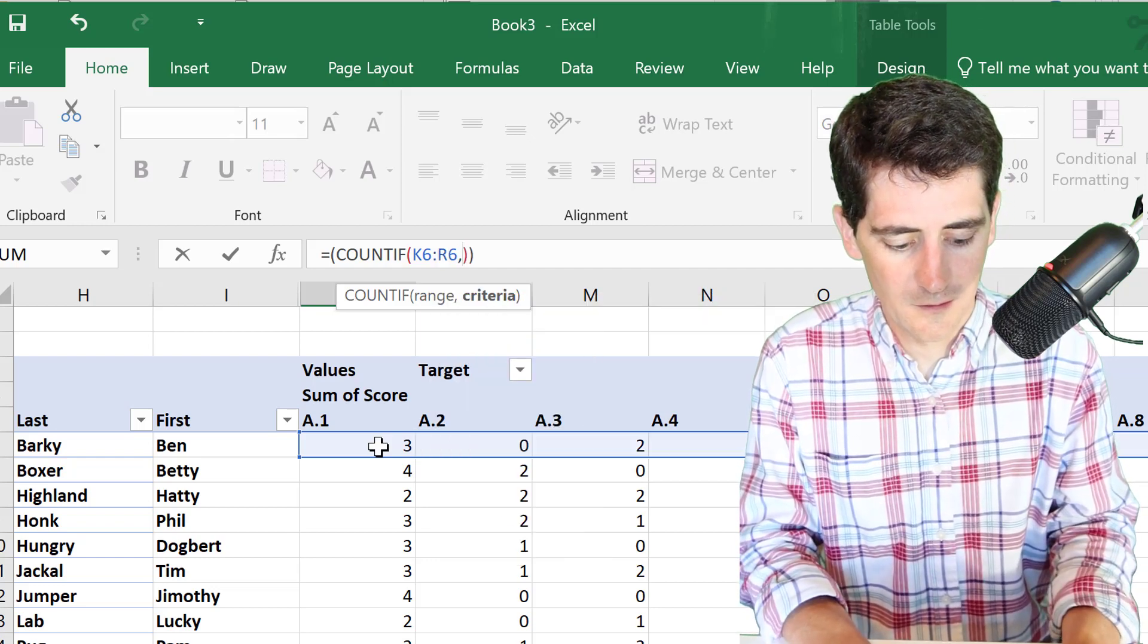
{"action": "type", "text": "+>1"}
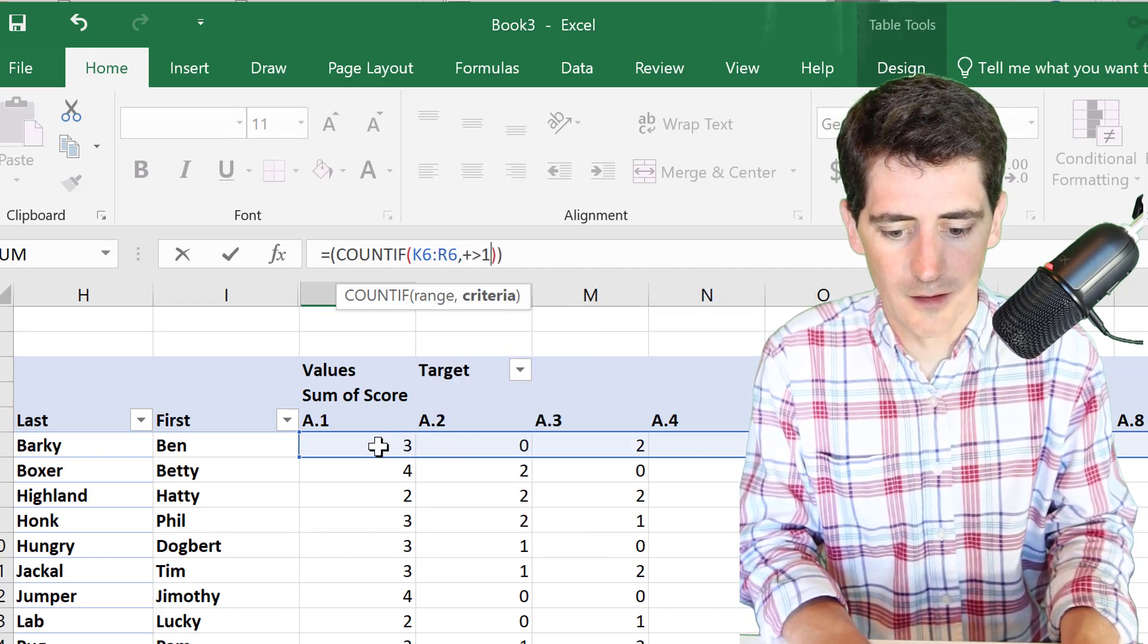
{"action": "key", "text": "BackSpace"}
{"action": "key", "text": "BackSpace"}
{"action": "key", "text": "BackSpace"}
{"action": "type", "text": "\">1"}
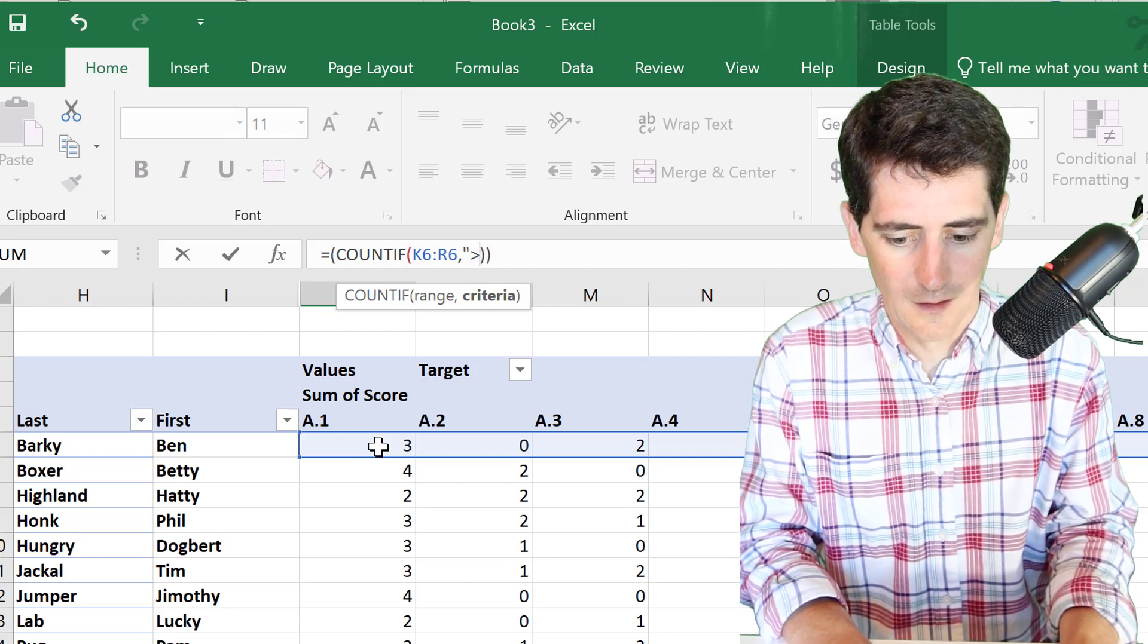
{"action": "key", "text": "Right"}
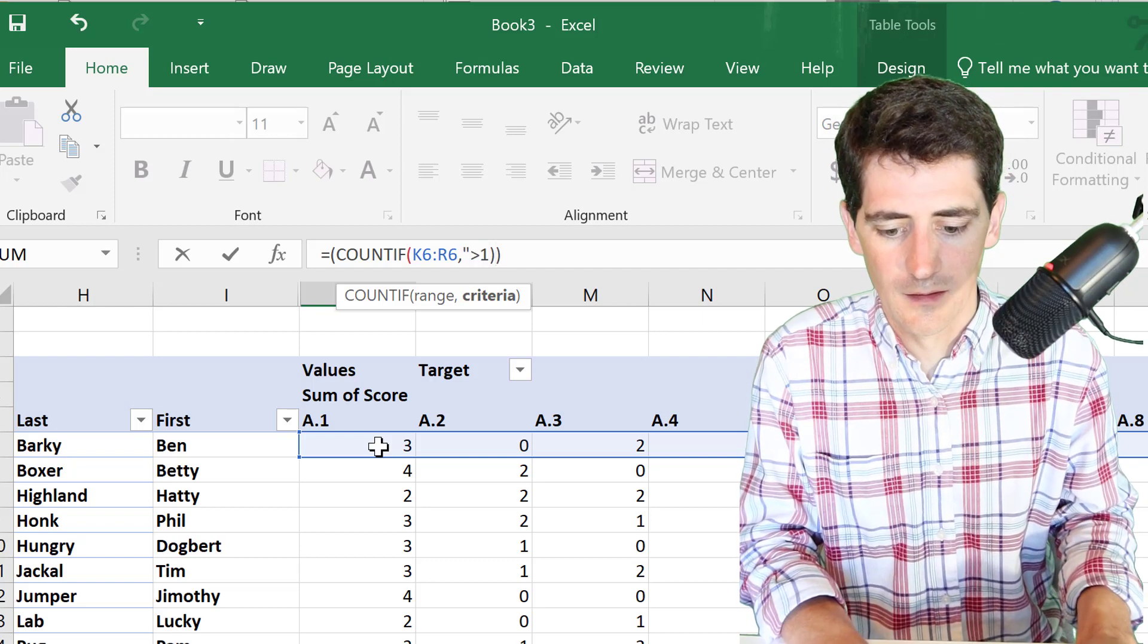
{"action": "type", "text": "+"}
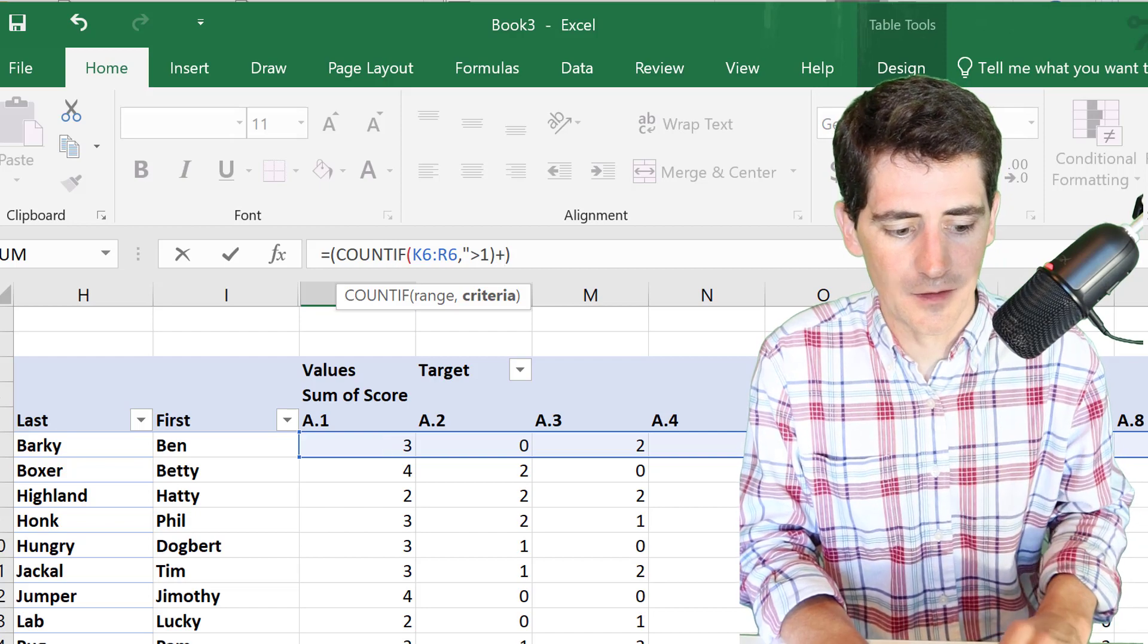
- Add COUNTIF(W6:AI6,">1"), divide by COUNT(K6:R6,W6:AI6), and enter the formula
{"action": "scroll", "coordinate": [504, 278], "scroll_direction": "right", "scroll_amount": 3}
{"action": "scroll", "coordinate": [504, 278], "scroll_direction": "right", "scroll_amount": 4}
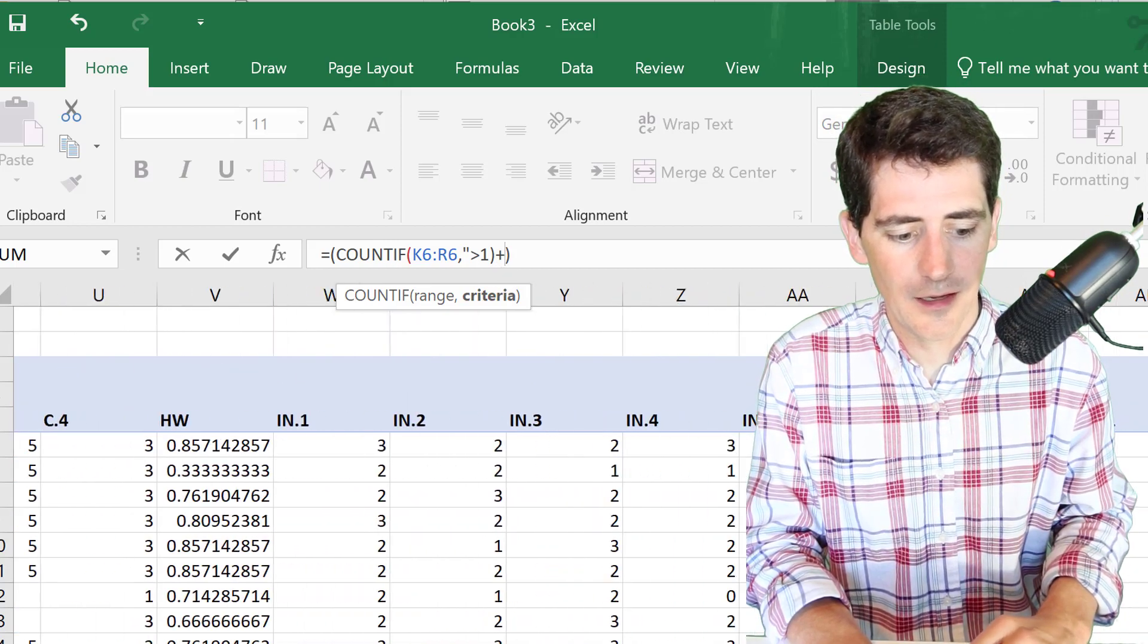
{"action": "scroll", "coordinate": [504, 278], "scroll_direction": "left", "scroll_amount": 1}
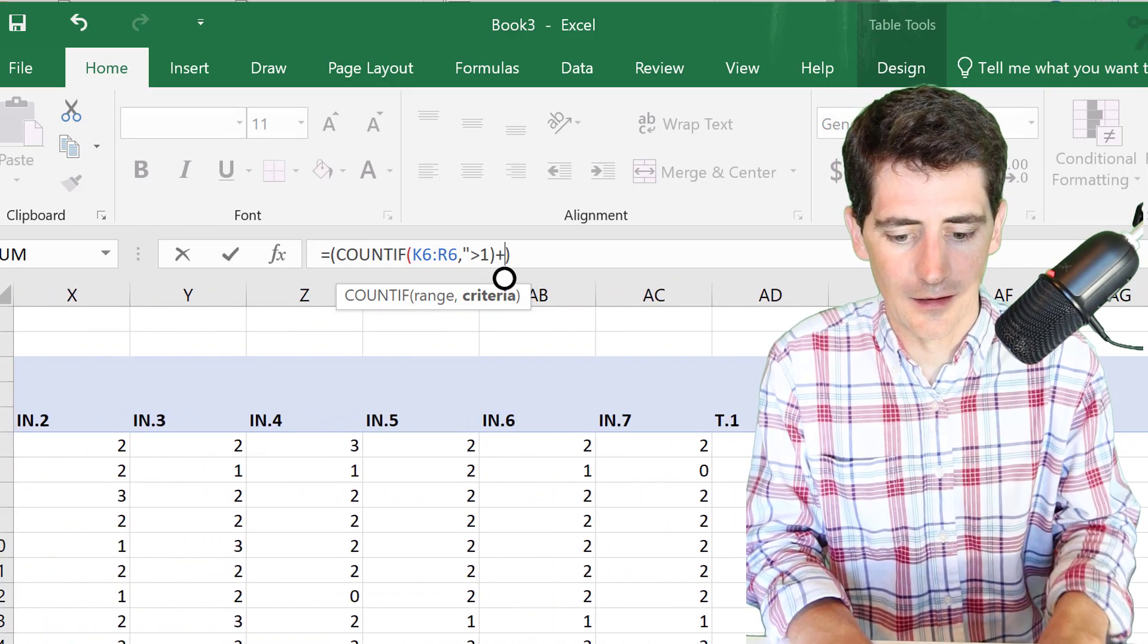
{"action": "type", "text": "COUNTIF(W6:"}
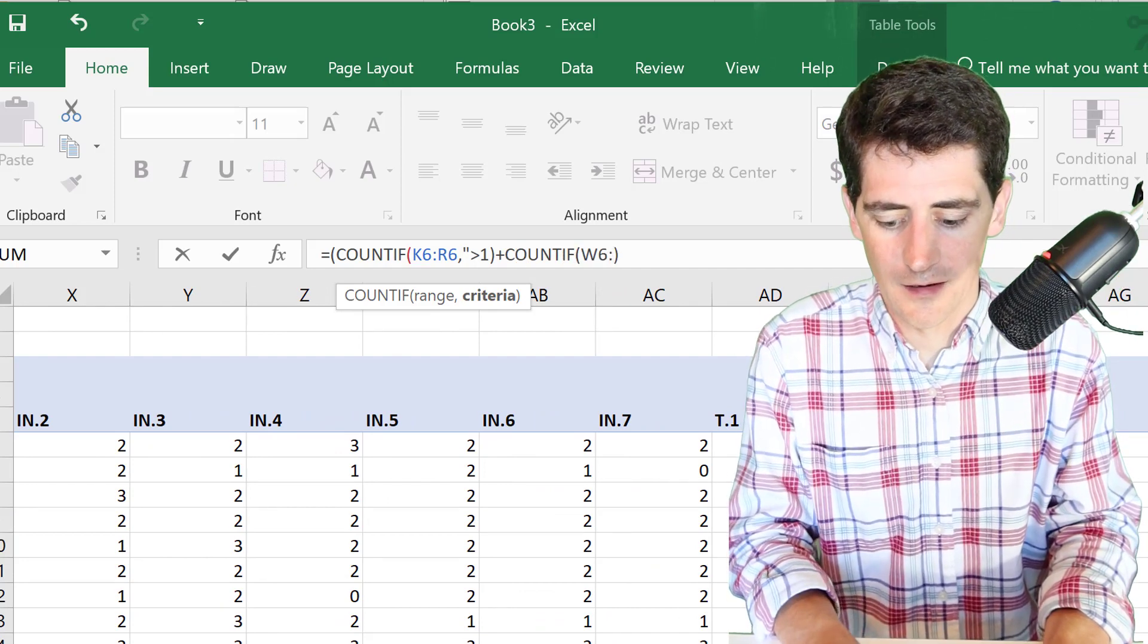
{"action": "type", "text": "AI6,\">1"}
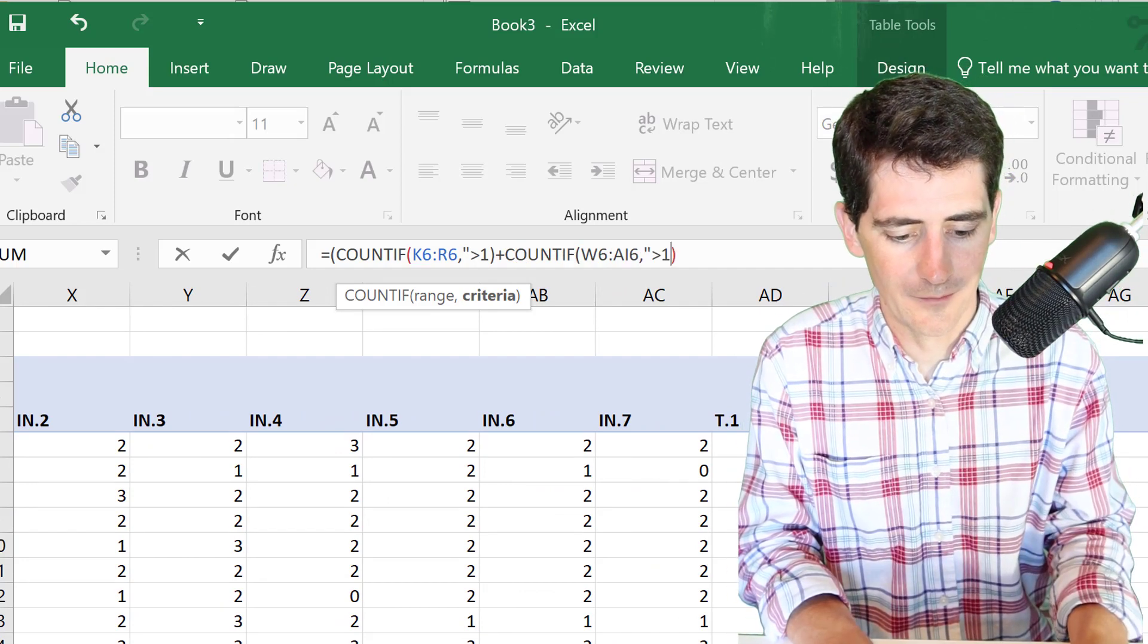
{"action": "type", "text": "\""}
{"action": "key", "text": "Right"}
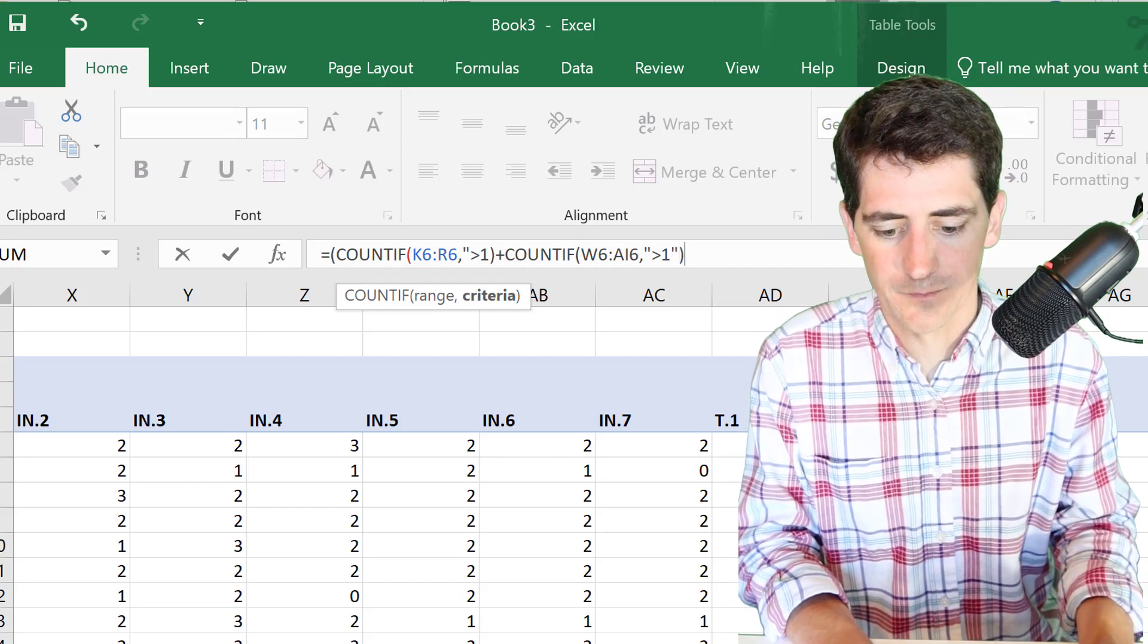
{"action": "type", "text": ")/"}
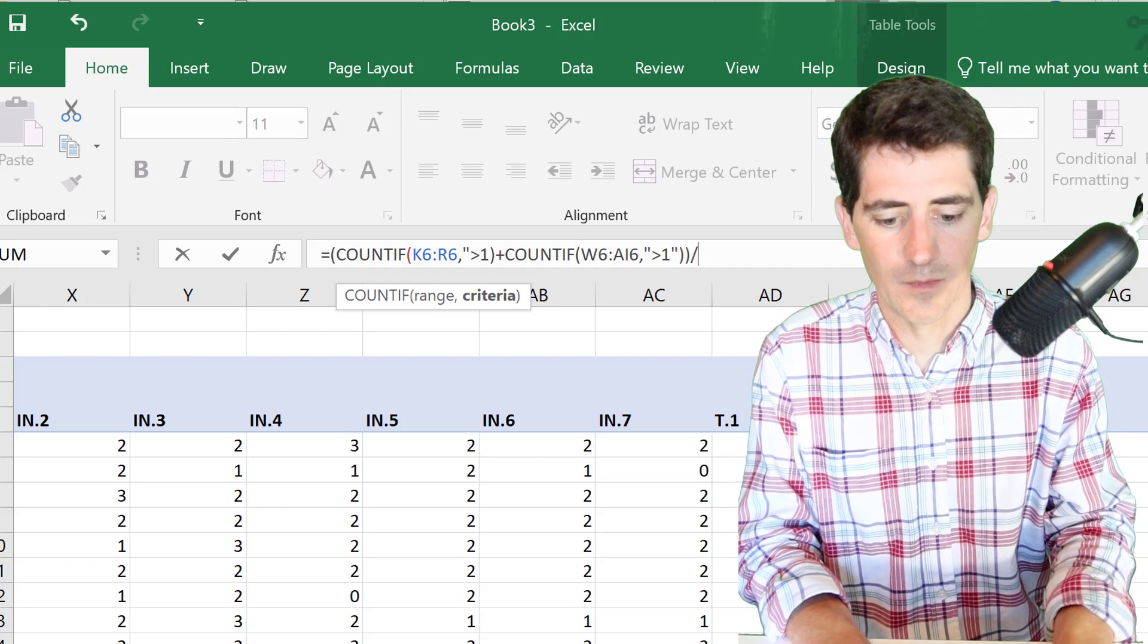
{"action": "type", "text": "COUNT("}
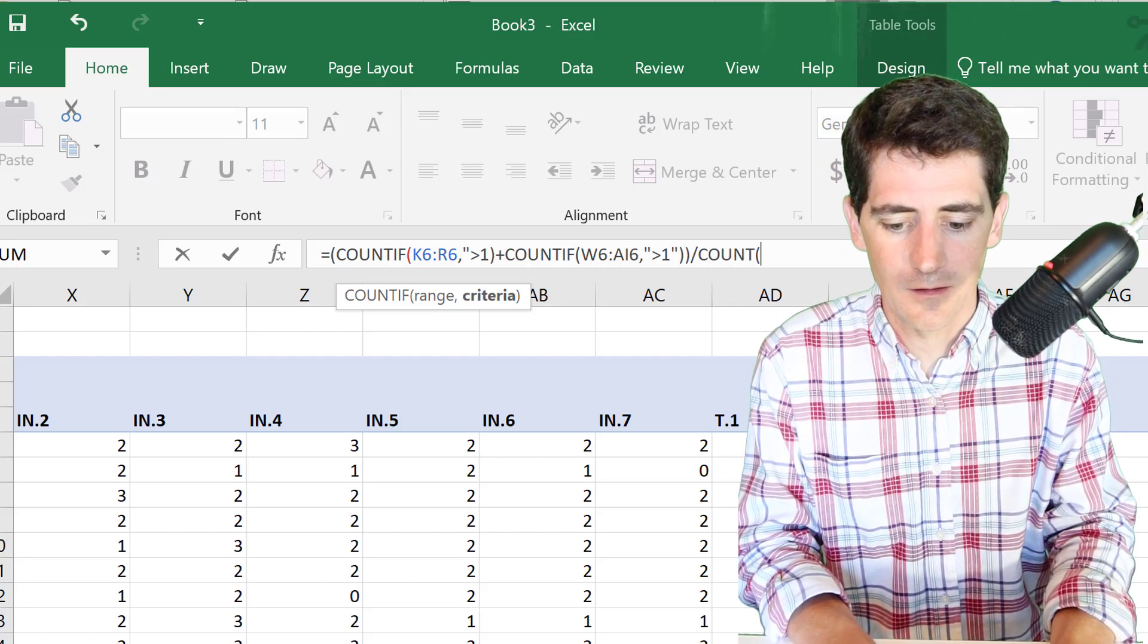
{"action": "type", "text": "K6"}
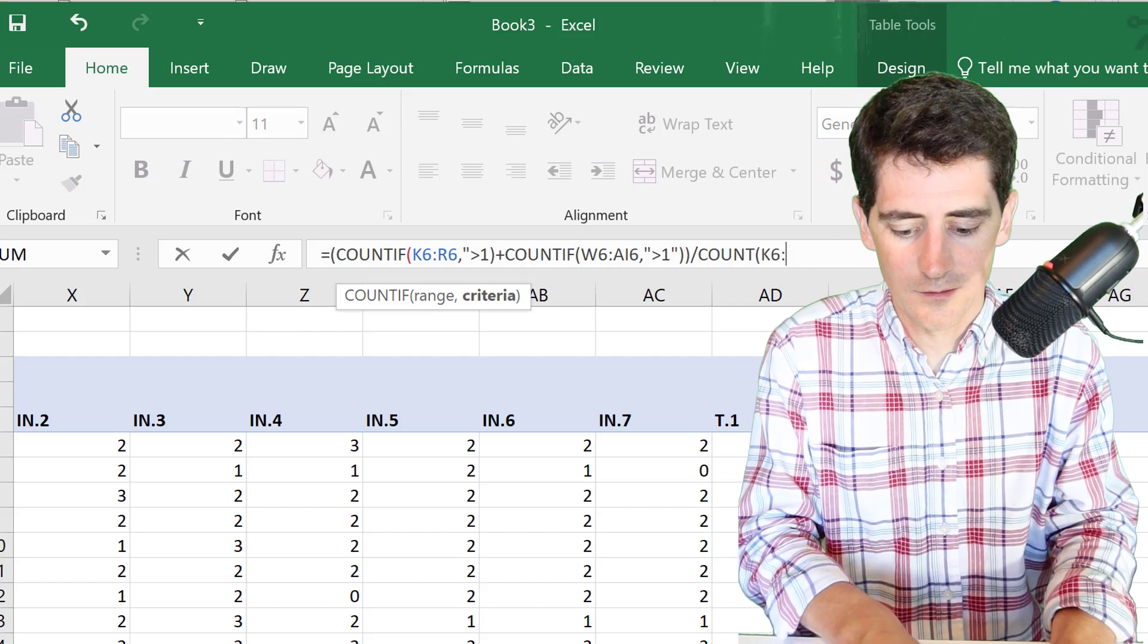
{"action": "type", "text": ":R6,W6:A"}
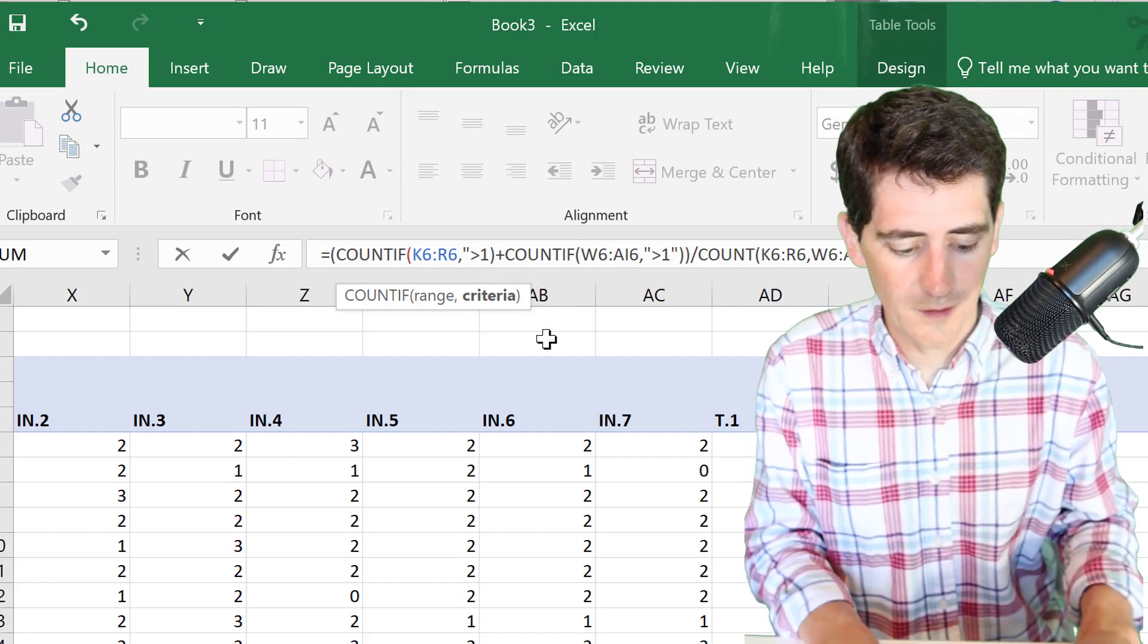
{"action": "type", "text": "\""}
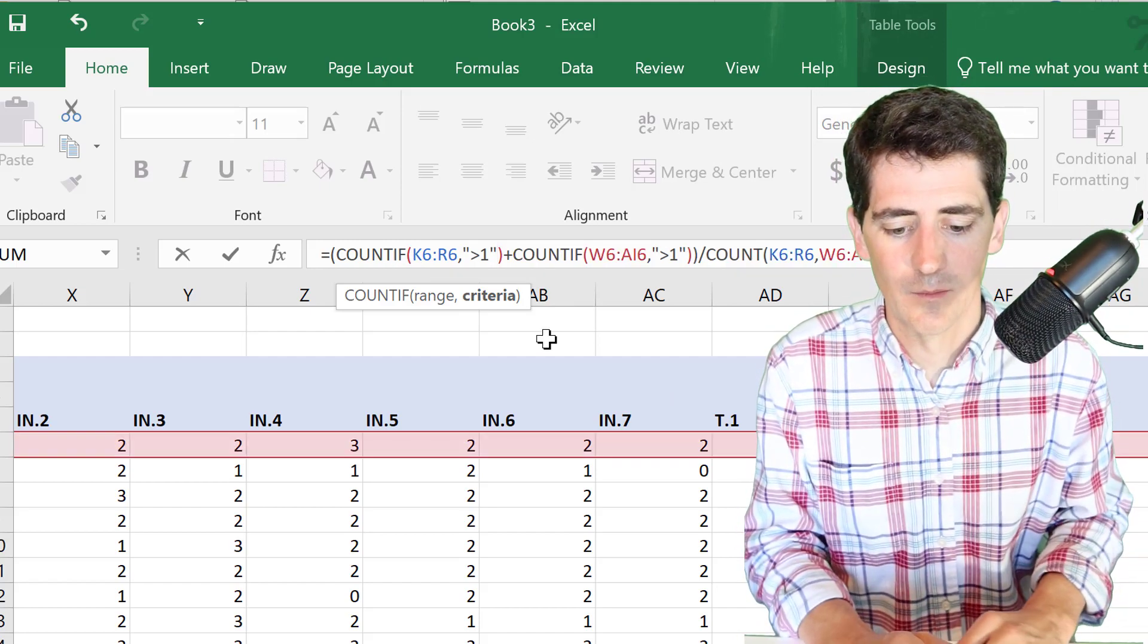
{"action": "key", "text": "Return"}
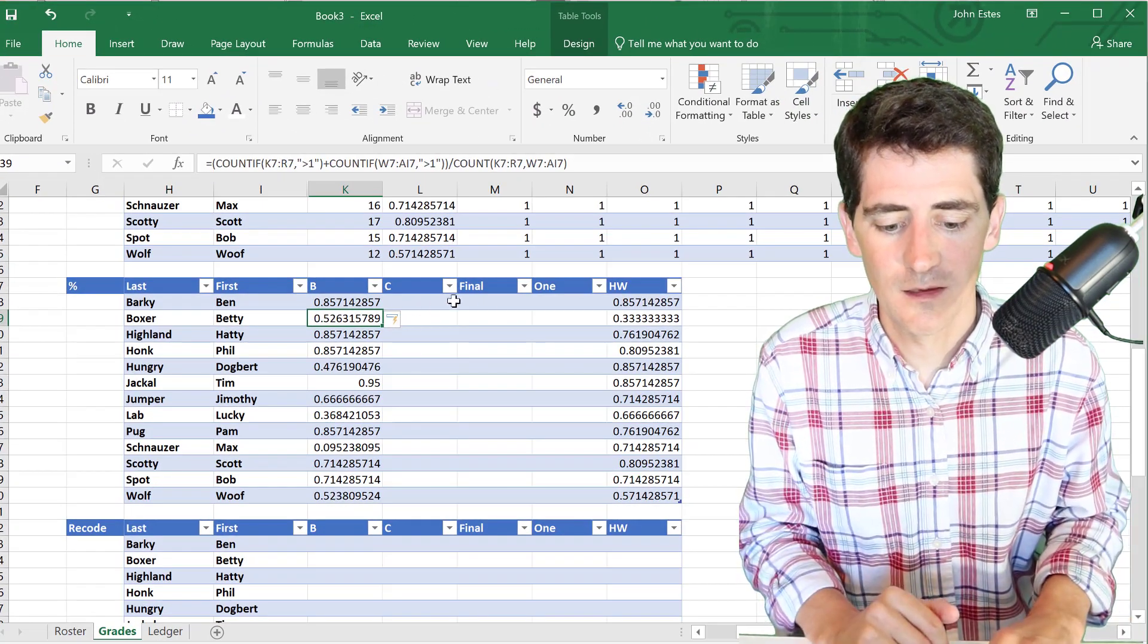
- Copy the B column's formula text from K8, leaving it unchanged
{"action": "left_click", "coordinate": [582, 304]}
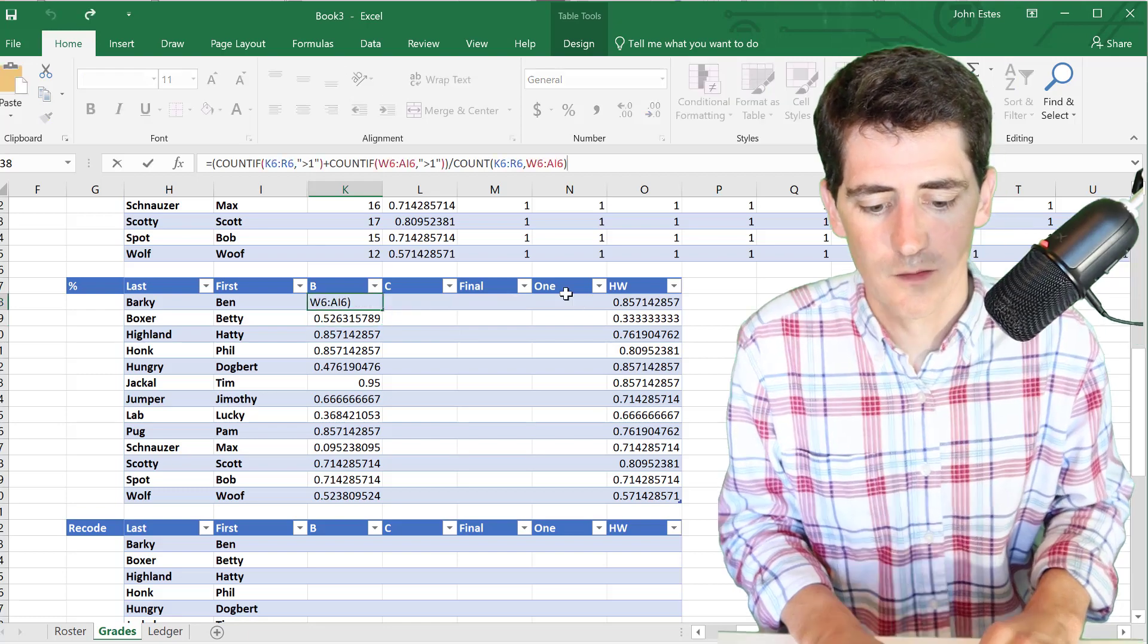
{"action": "left_click", "coordinate": [363, 306]}
{"action": "left_click_drag", "start_coordinate": [566, 163], "coordinate": [212, 156]}
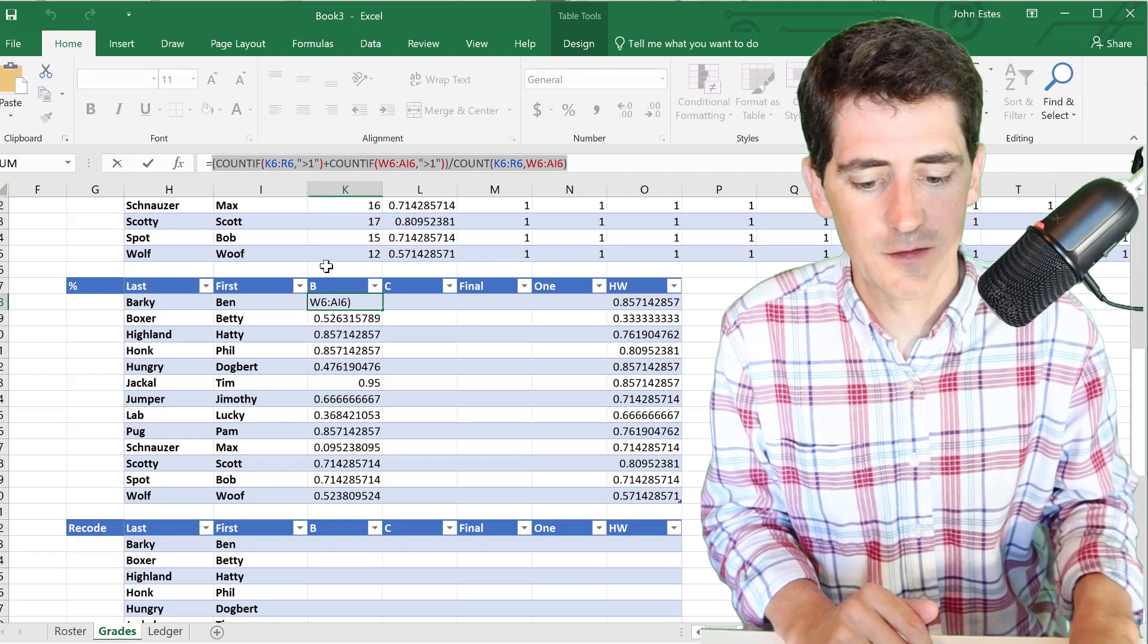
{"action": "key", "text": "Return"}
- Paste the formula into N8 with both ">1" criteria changed to ">0" and enter it
{"action": "left_click", "coordinate": [575, 305]}
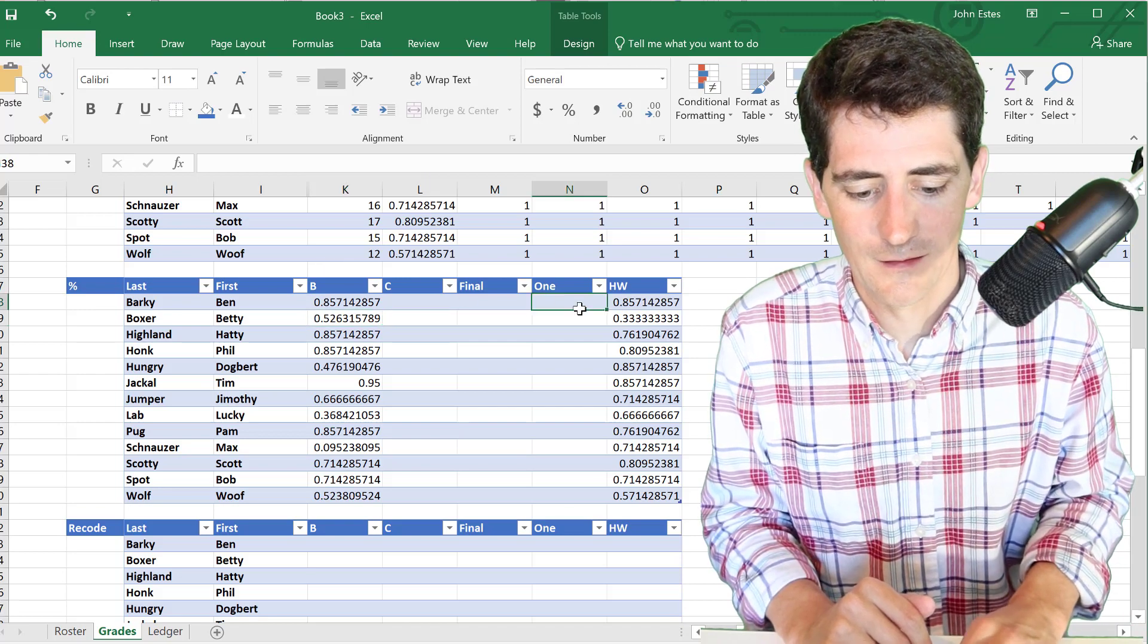
{"action": "left_click", "coordinate": [314, 161]}
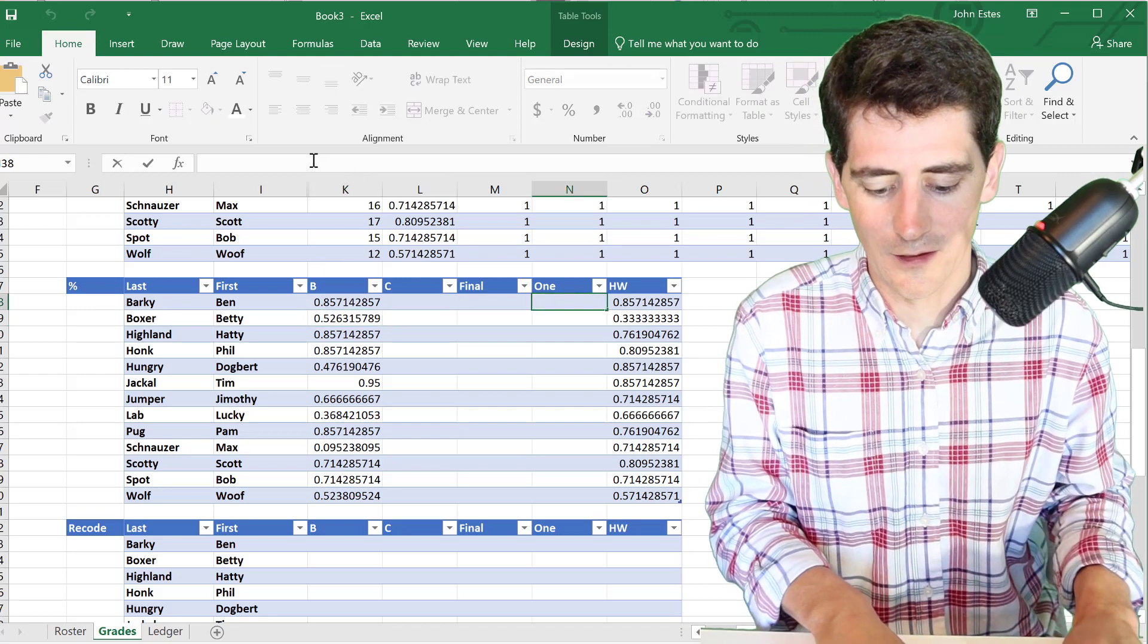
{"action": "type", "text": "=(COUNTIF(K6:R6,\">1\")+COUNTIF(W6:AI6,\">1\"))/COUNT(K6:R6,W6:AI6)"}
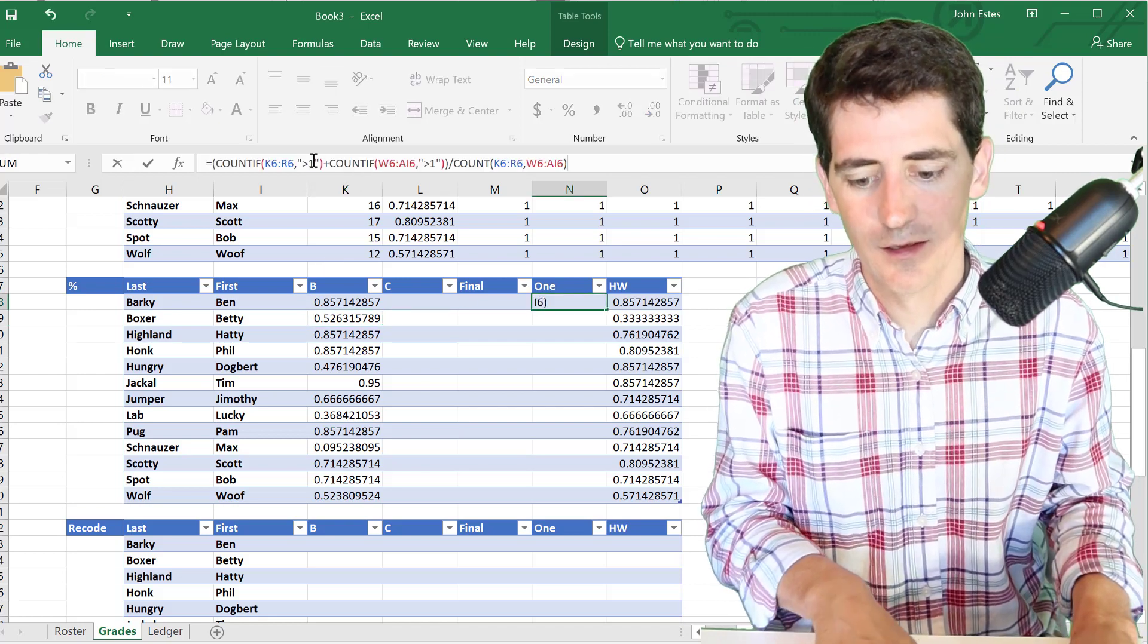
{"action": "left_click", "coordinate": [312, 163]}
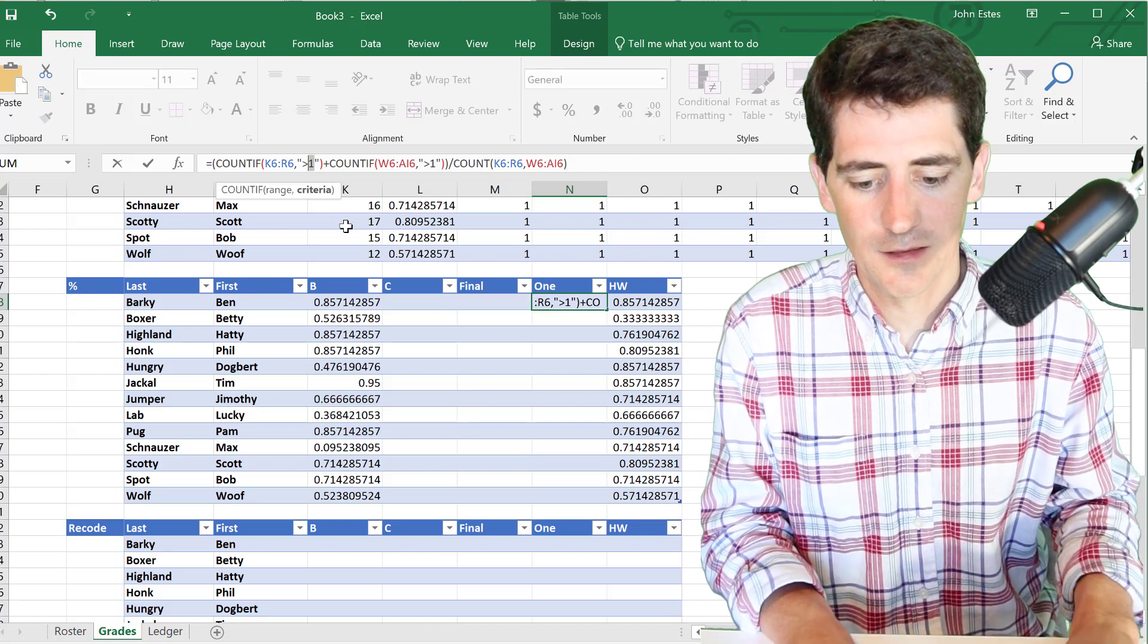
{"action": "type", "text": "0"}
{"action": "key", "text": "Right"}
{"action": "key", "text": "Right"}
{"action": "key", "text": "Right"}
{"action": "key", "text": "Right"}
{"action": "key", "text": "Right"}
{"action": "key", "text": "Right"}
{"action": "key", "text": "Right"}
{"action": "key", "text": "Right"}
{"action": "key", "text": "Right"}
{"action": "key", "text": "Right"}
{"action": "key", "text": "Right"}
{"action": "key", "text": "Right"}
{"action": "key", "text": "Right"}
{"action": "key", "text": "Right"}
{"action": "key", "text": "Right"}
{"action": "key", "text": "Right"}
{"action": "key", "text": "Right"}
{"action": "key", "text": "Right"}
{"action": "key", "text": "Right"}
{"action": "key", "text": "Right"}
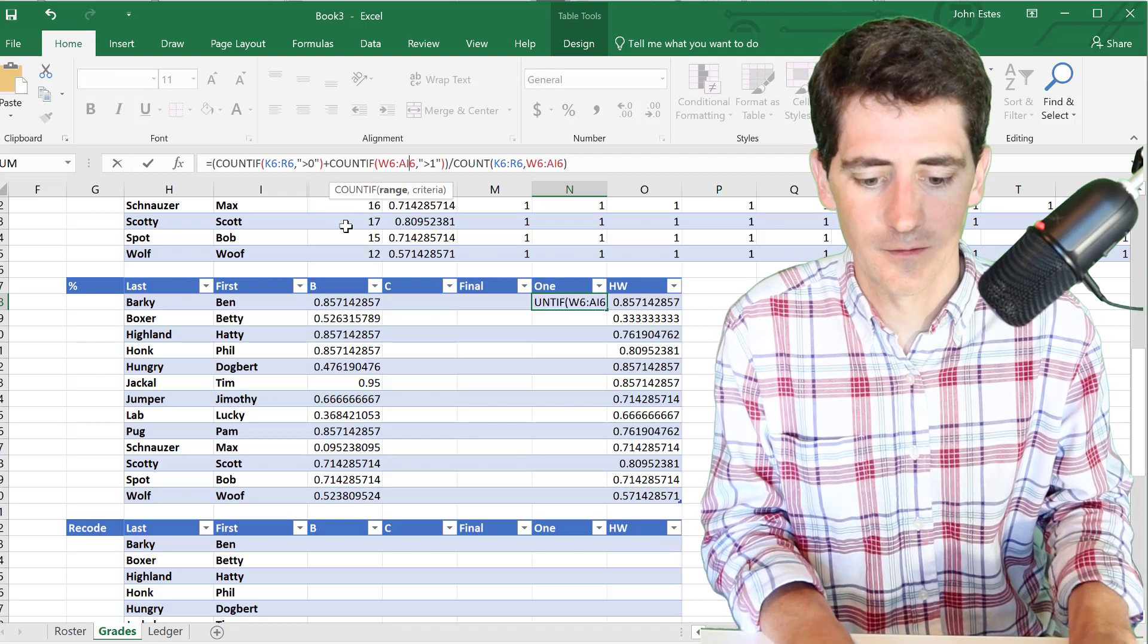
{"action": "key", "text": "BackSpace"}
{"action": "type", "text": "0"}
{"action": "key", "text": "Return"}
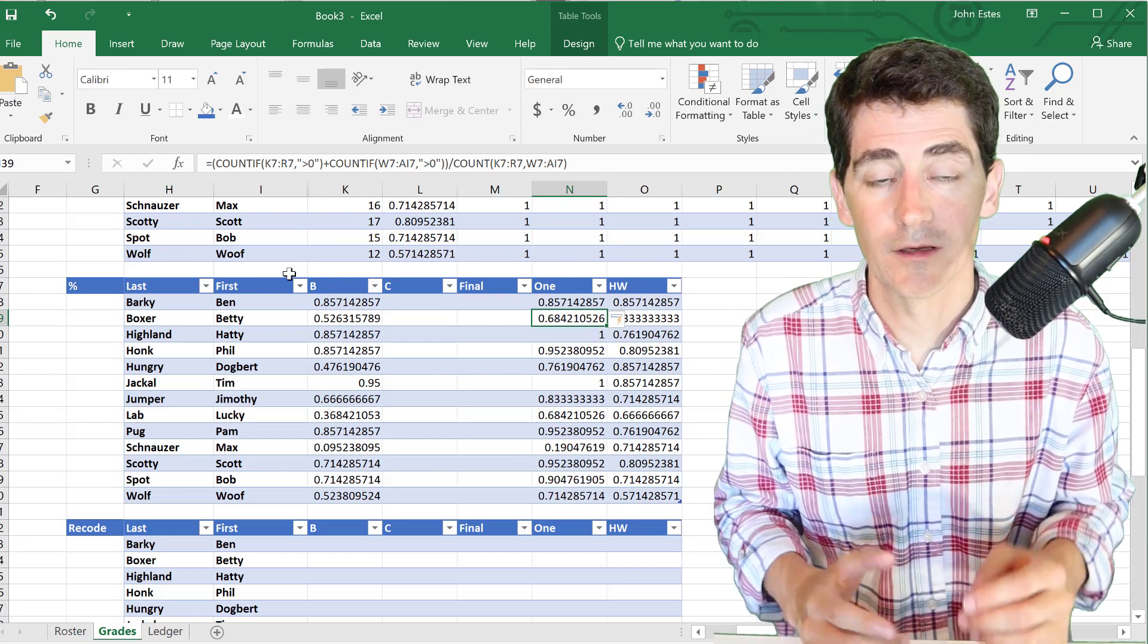
{"action": "left_click", "coordinate": [564, 303]}
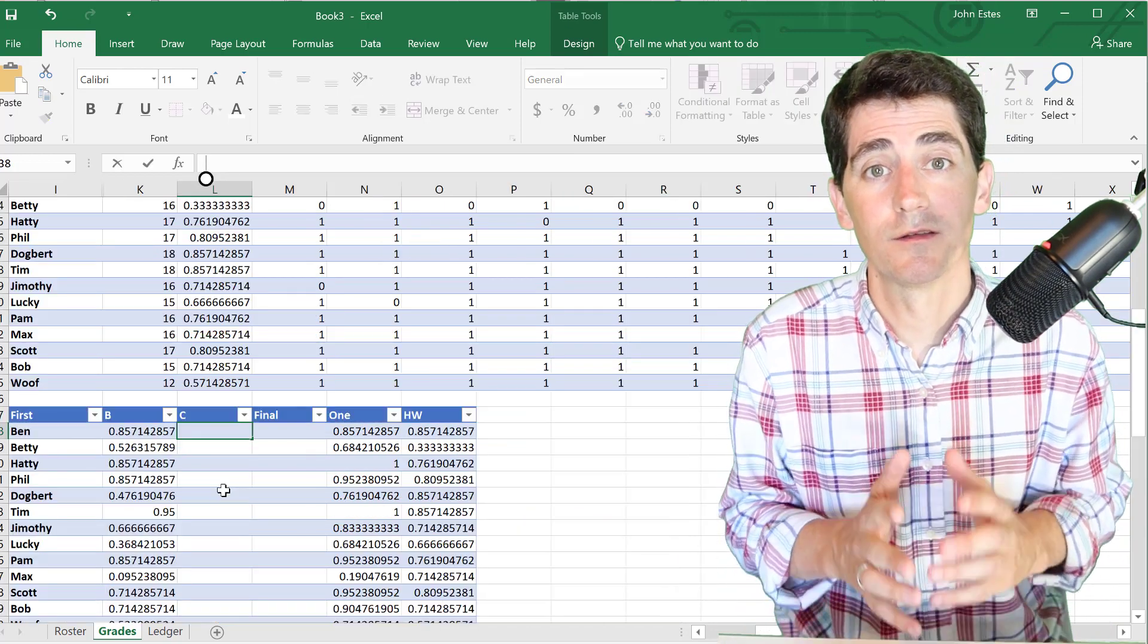
{"action": "scroll", "coordinate": [256, 382], "scroll_direction": "up", "scroll_amount": 5}
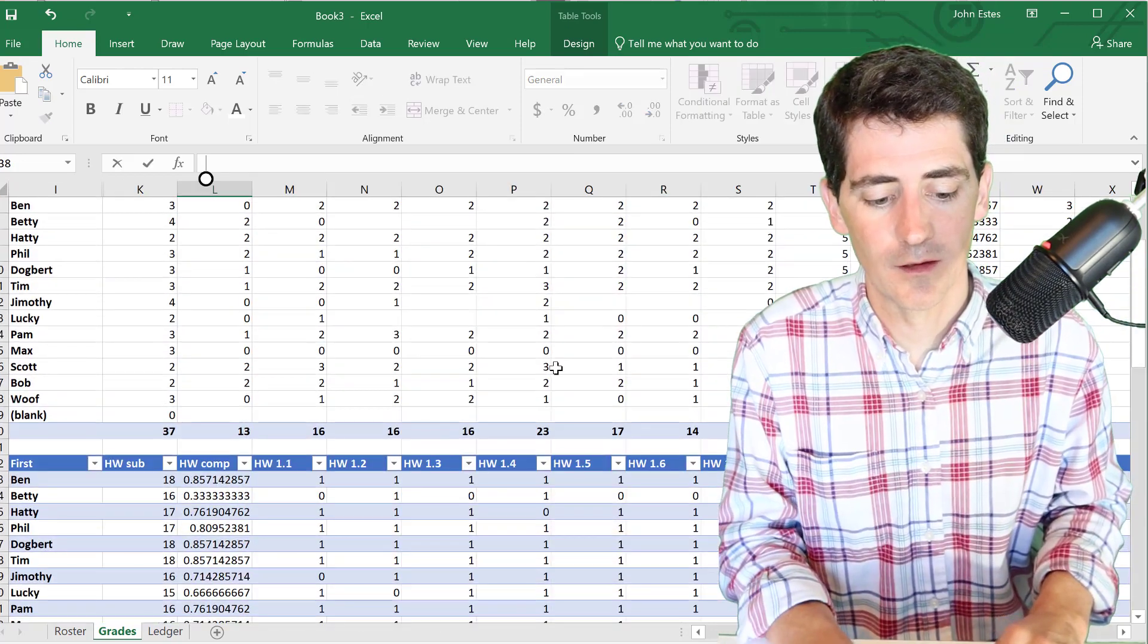
- Enter =SUM(S6:U6)/10 in L38 so the C column fills with summed S–U scores
{"action": "scroll", "coordinate": [556, 368], "scroll_direction": "right", "scroll_amount": 2}
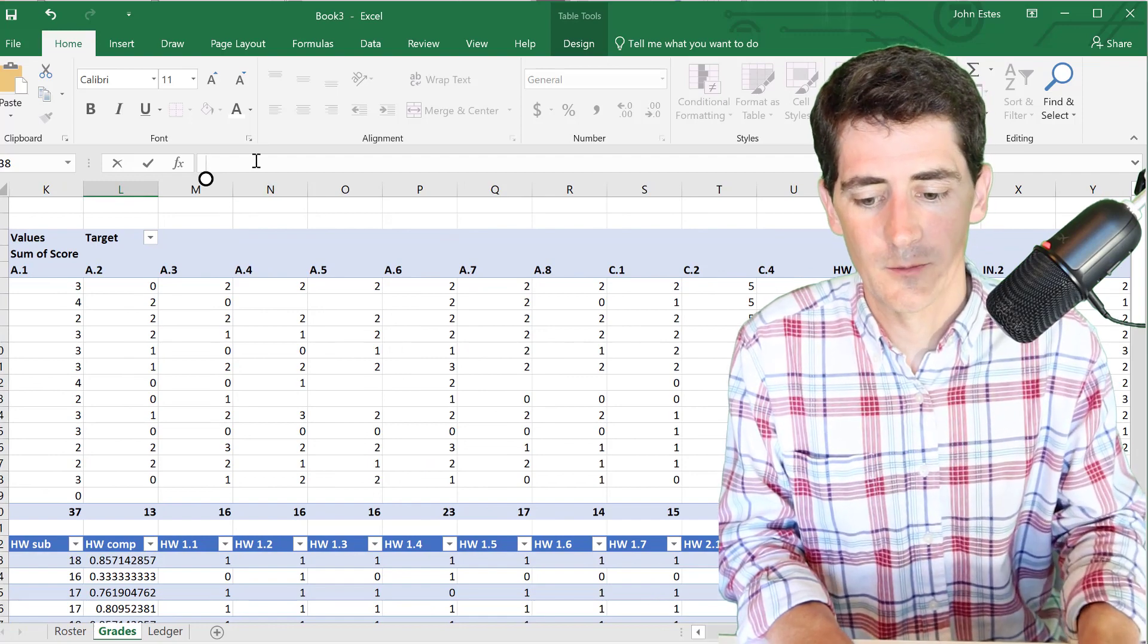
{"action": "type", "text": "=SUM("}
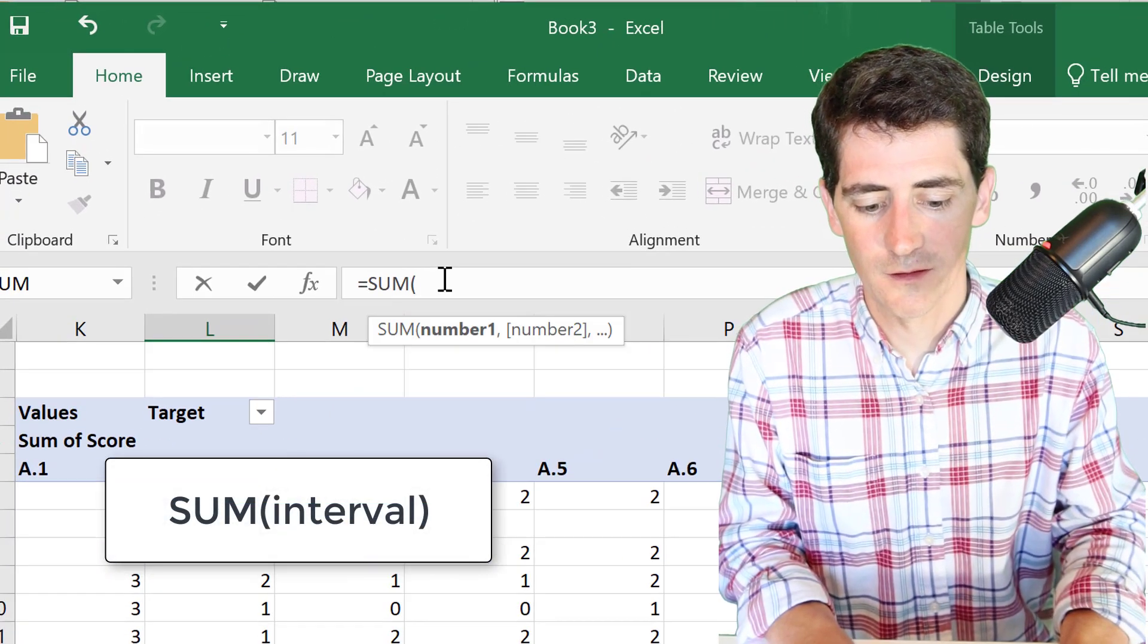
{"action": "type", "text": "S"}
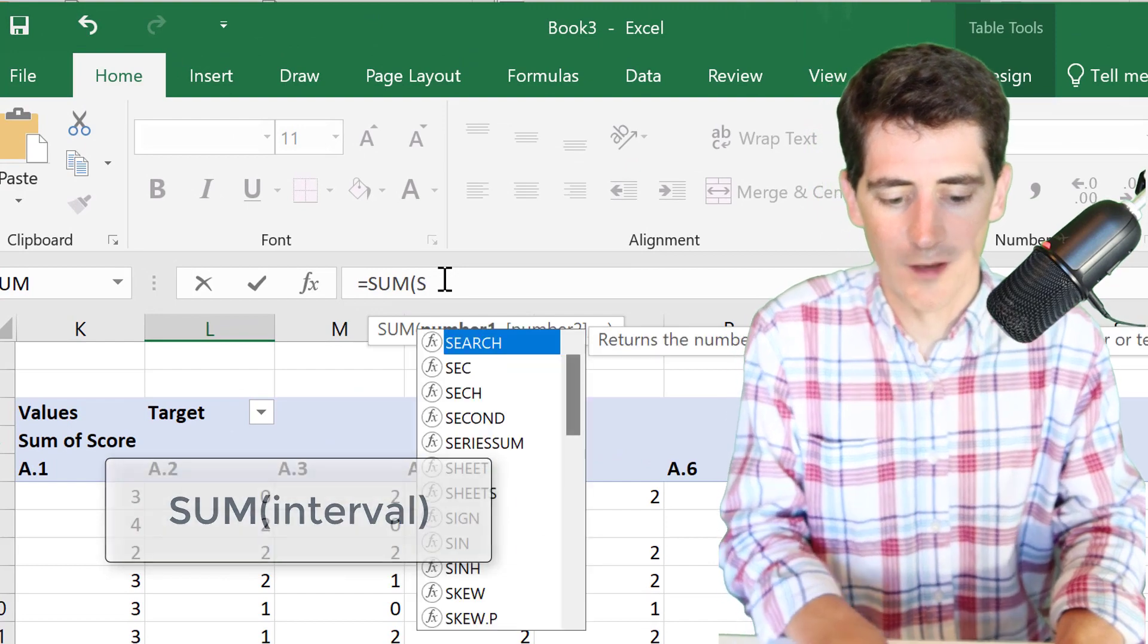
{"action": "type", "text": "6:U6)"}
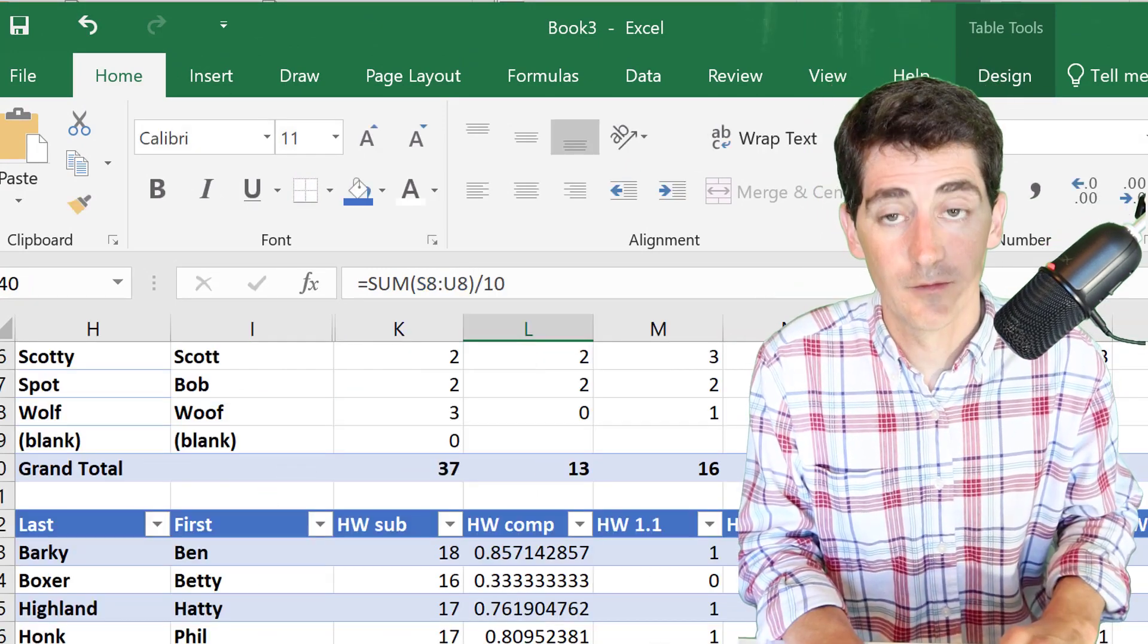
{"action": "scroll", "coordinate": [344, 490], "scroll_direction": "down", "scroll_amount": 3}
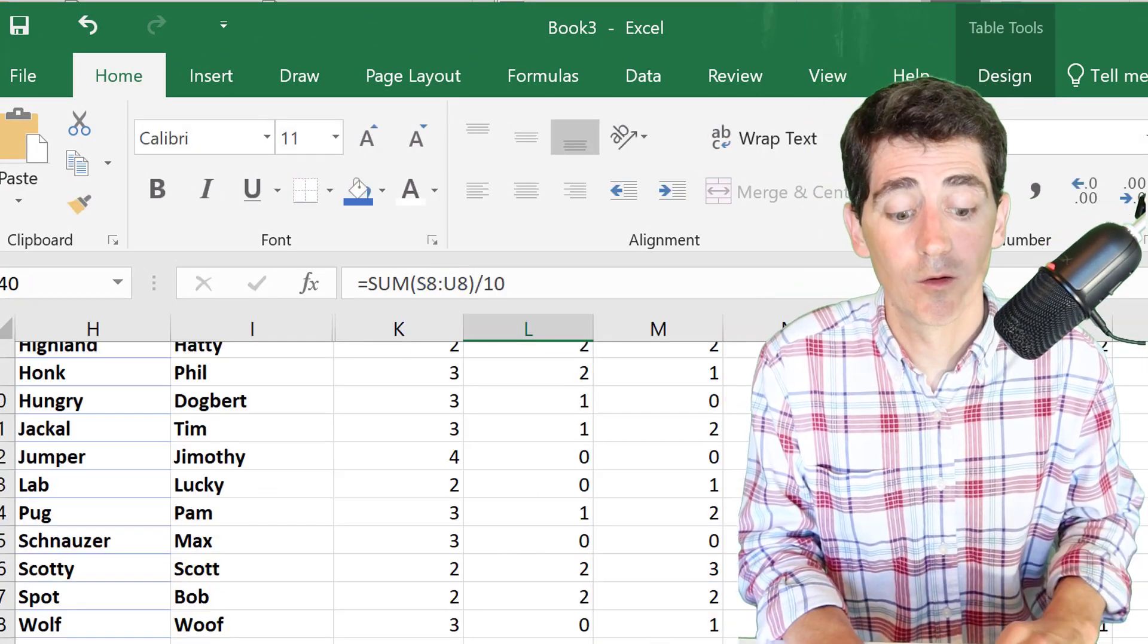
{"action": "scroll", "coordinate": [358, 478], "scroll_direction": "down", "scroll_amount": 6}
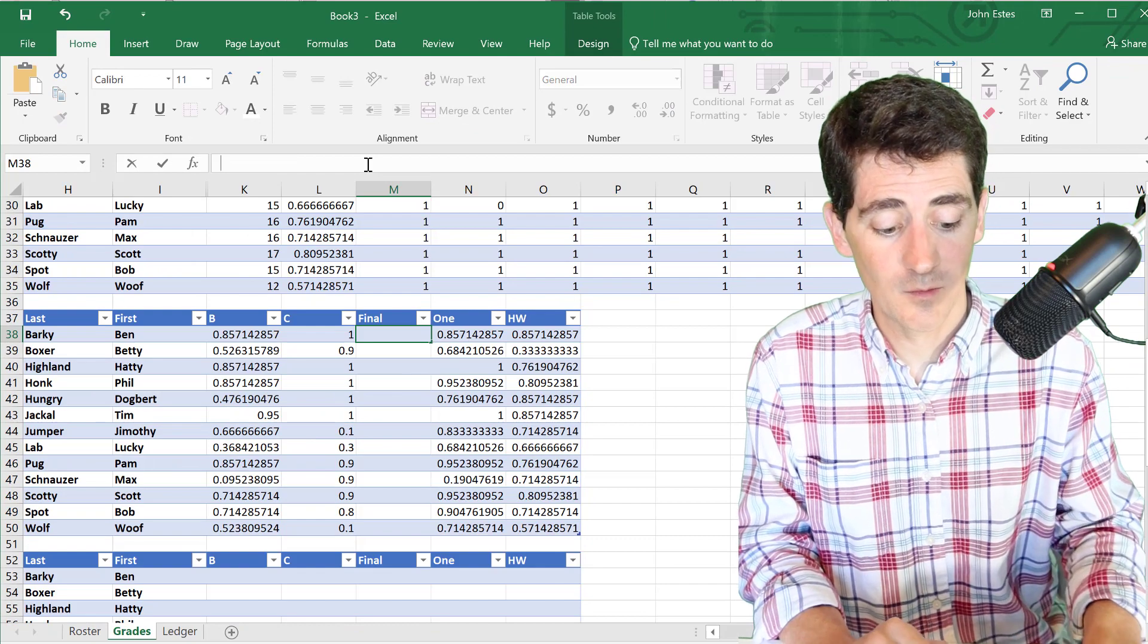
- Enter =AK6 to fill the % table's Final column from the zfinal scores
{"action": "type", "text": "="}
{"action": "scroll", "coordinate": [503, 275], "scroll_direction": "up", "scroll_amount": 6}
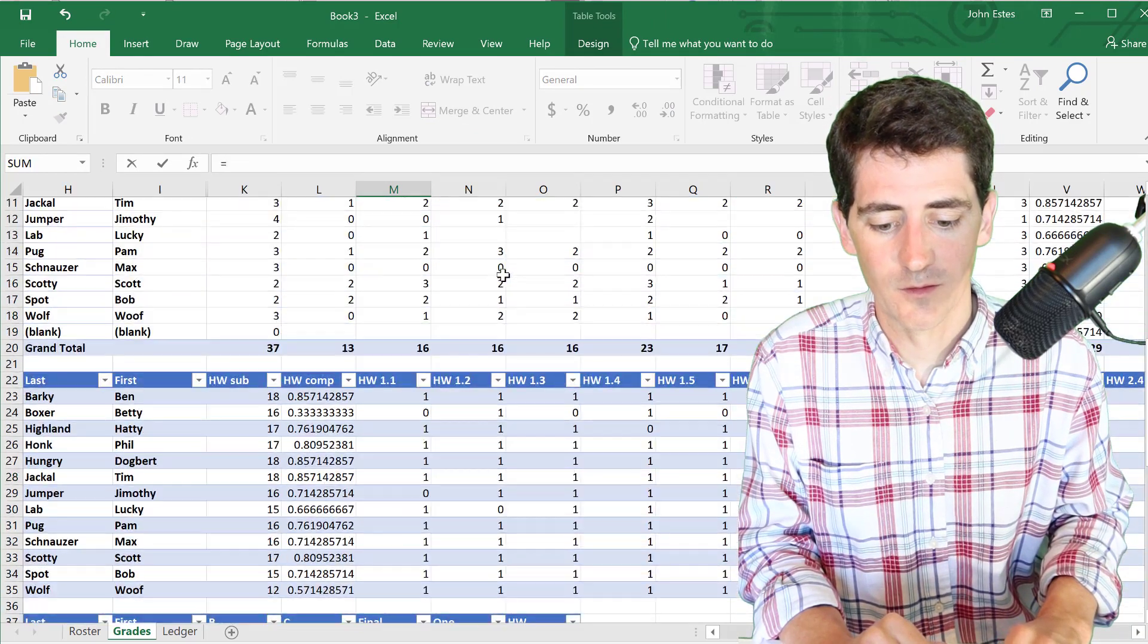
{"action": "scroll", "coordinate": [502, 275], "scroll_direction": "right", "scroll_amount": 8}
{"action": "scroll", "coordinate": [502, 275], "scroll_direction": "up", "scroll_amount": 4}
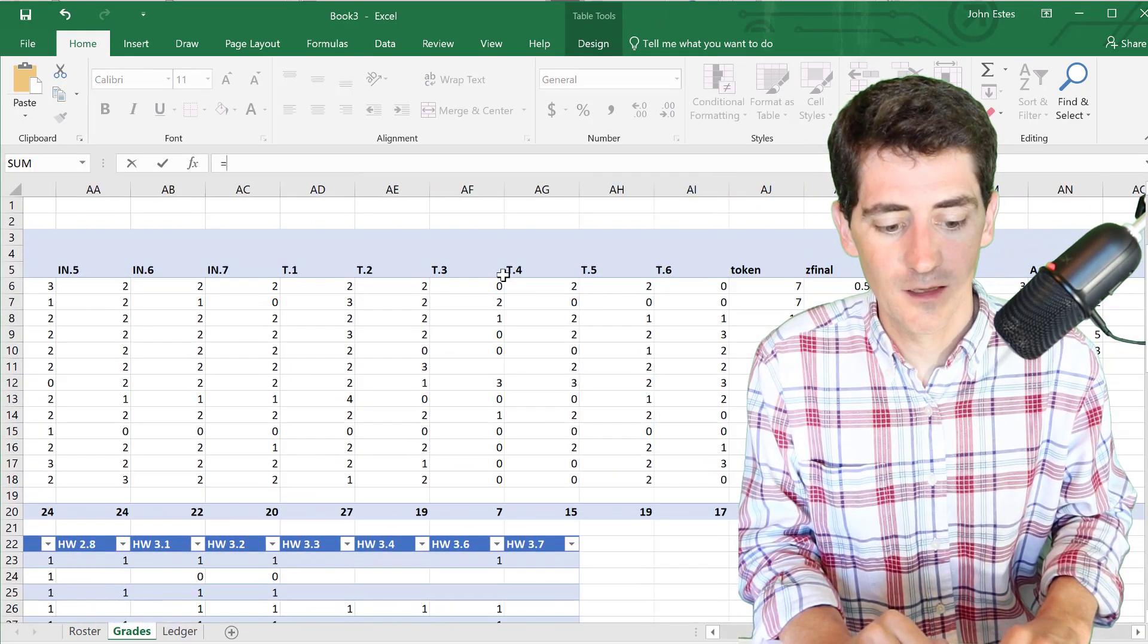
{"action": "scroll", "coordinate": [502, 275], "scroll_direction": "right", "scroll_amount": 2}
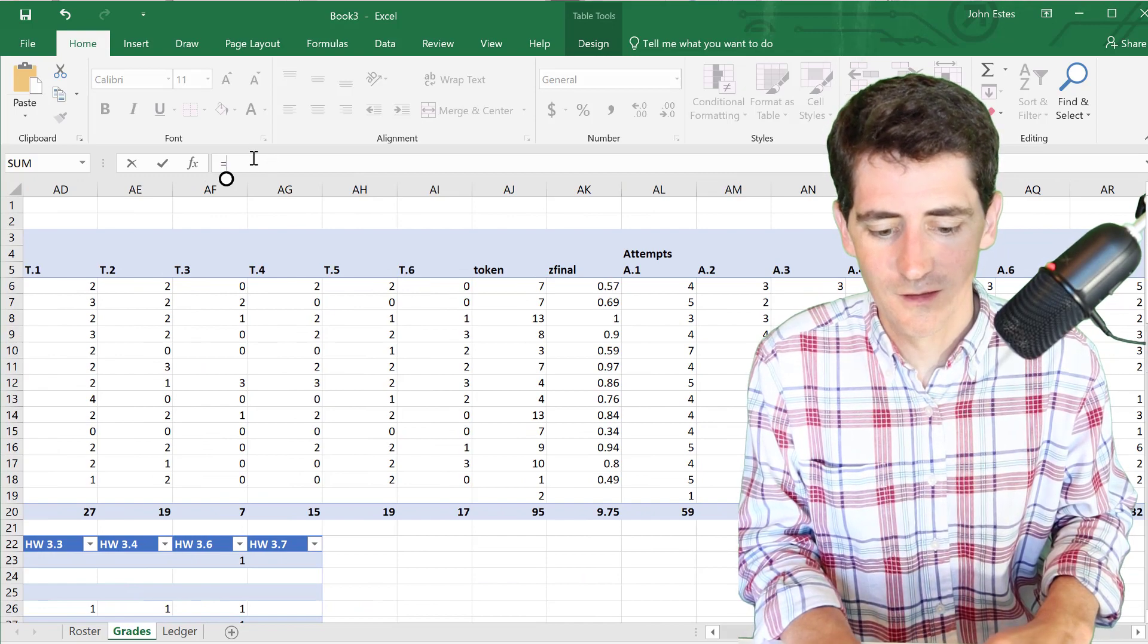
{"action": "type", "text": "AK6"}
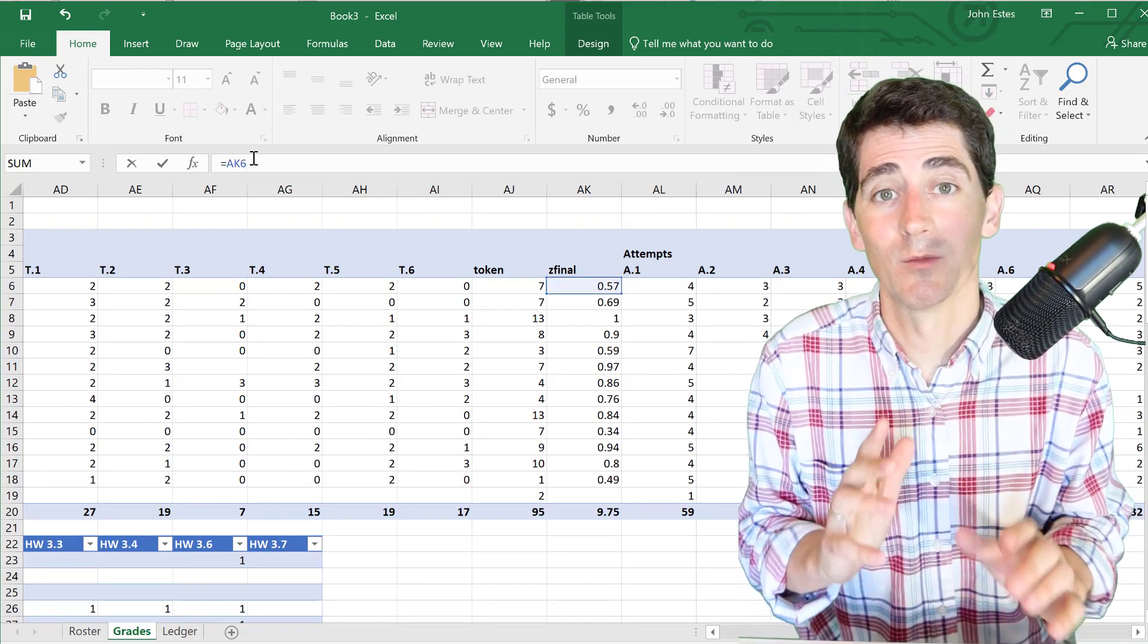
{"action": "key", "text": "Return"}
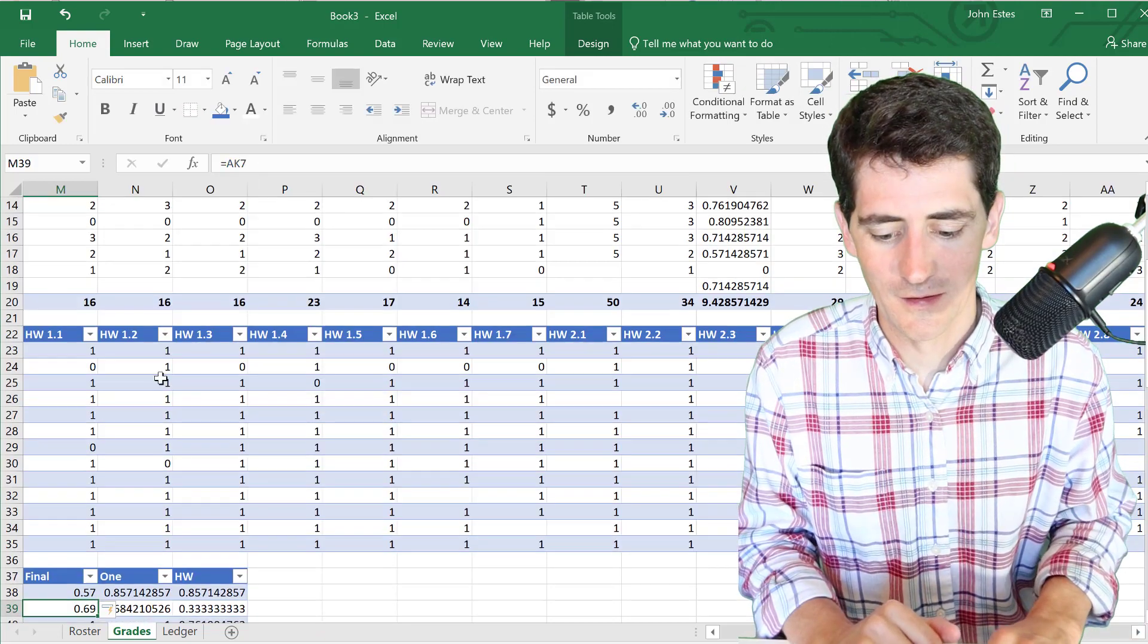
- Scroll down to the empty Recode table, select its first B cell, and switch to the syllabus PDF
{"action": "scroll", "coordinate": [272, 485], "scroll_direction": "left", "scroll_amount": 2}
{"action": "scroll", "coordinate": [272, 485], "scroll_direction": "down", "scroll_amount": 3}
{"action": "scroll", "coordinate": [272, 486], "scroll_direction": "down", "scroll_amount": 2}
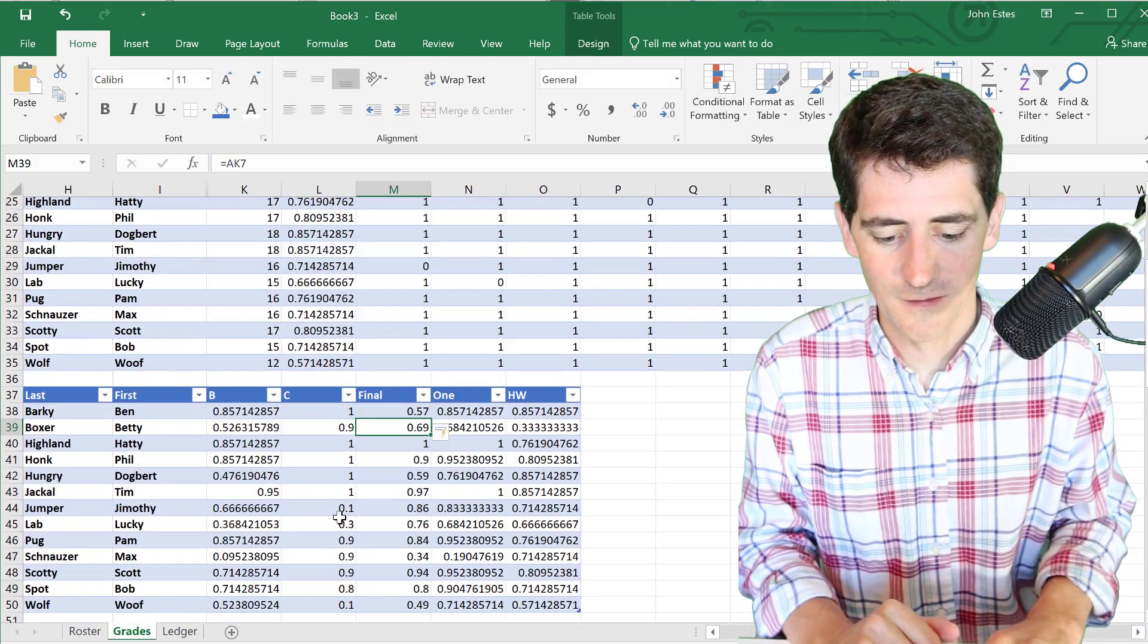
{"action": "scroll", "coordinate": [351, 513], "scroll_direction": "left", "scroll_amount": 1}
{"action": "scroll", "coordinate": [351, 513], "scroll_direction": "left", "scroll_amount": 1}
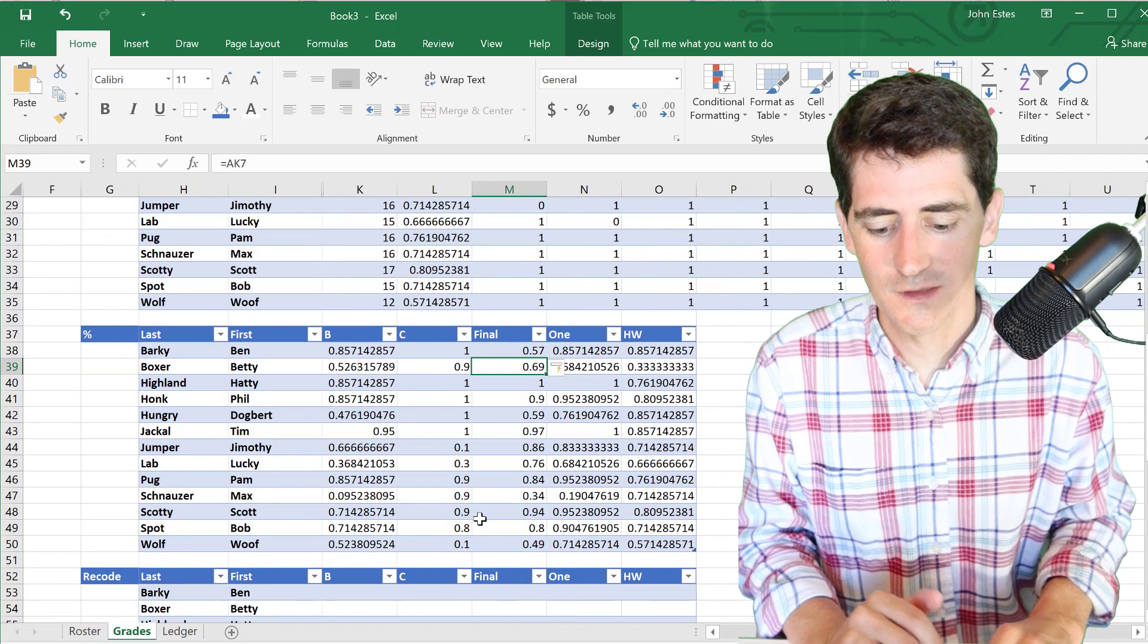
{"action": "scroll", "coordinate": [482, 445], "scroll_direction": "down", "scroll_amount": 2}
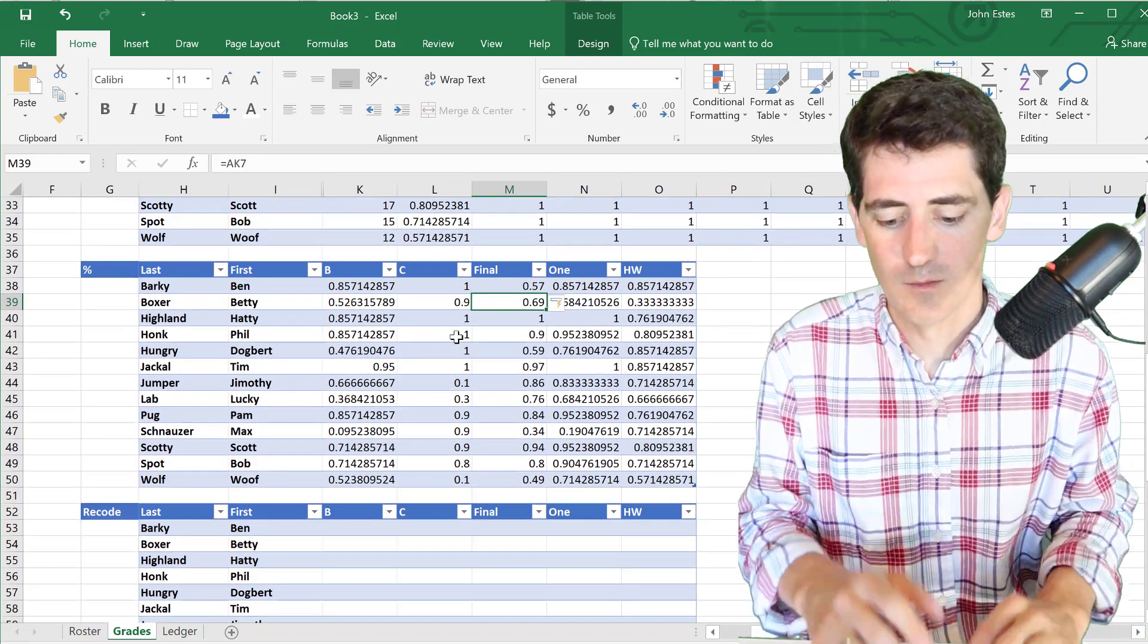
{"action": "scroll", "coordinate": [505, 366], "scroll_direction": "left", "scroll_amount": 1}
{"action": "scroll", "coordinate": [479, 431], "scroll_direction": "down", "scroll_amount": 3}
{"action": "left_click", "coordinate": [445, 400]}
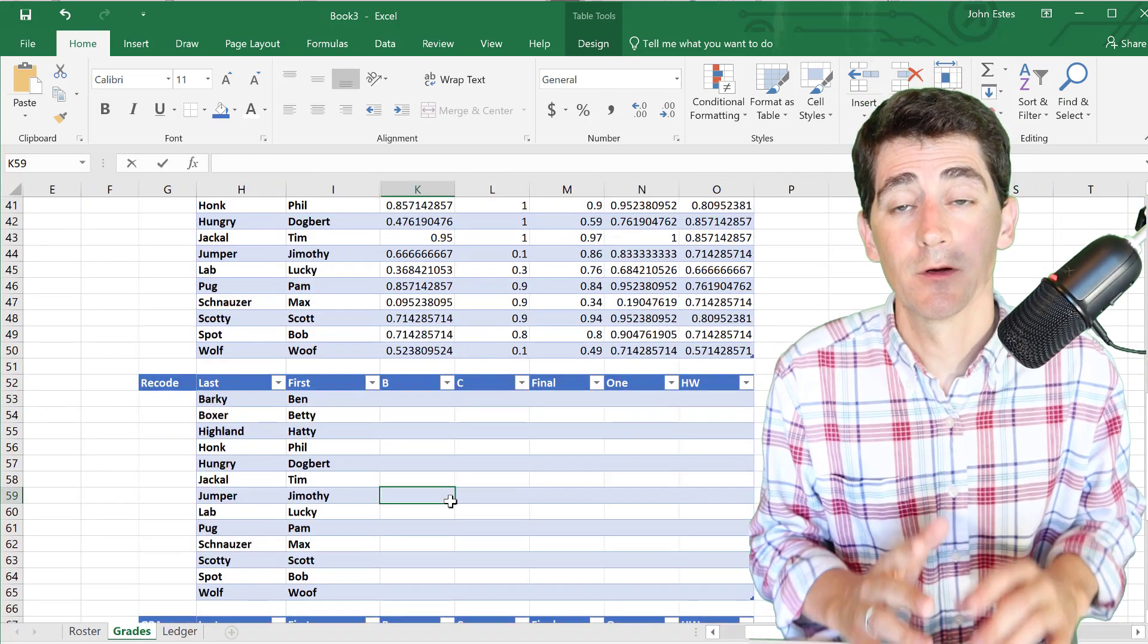
{"action": "right_click", "coordinate": [450, 502]}
{"action": "left_click", "coordinate": [449, 503]}
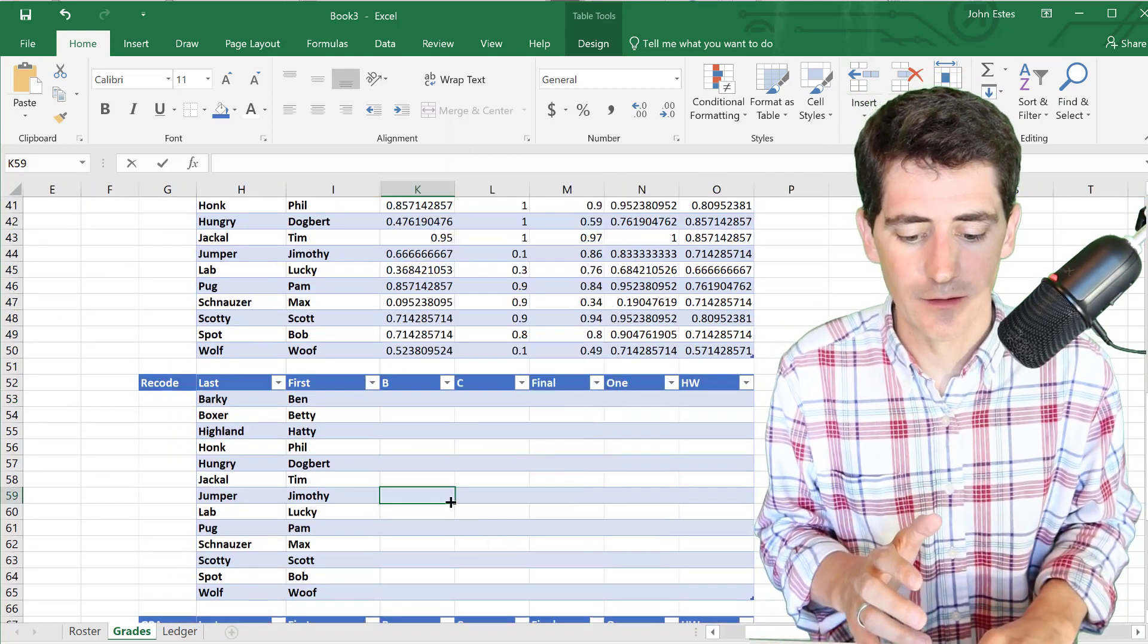
{"action": "scroll", "coordinate": [434, 422], "scroll_direction": "up", "scroll_amount": 2}
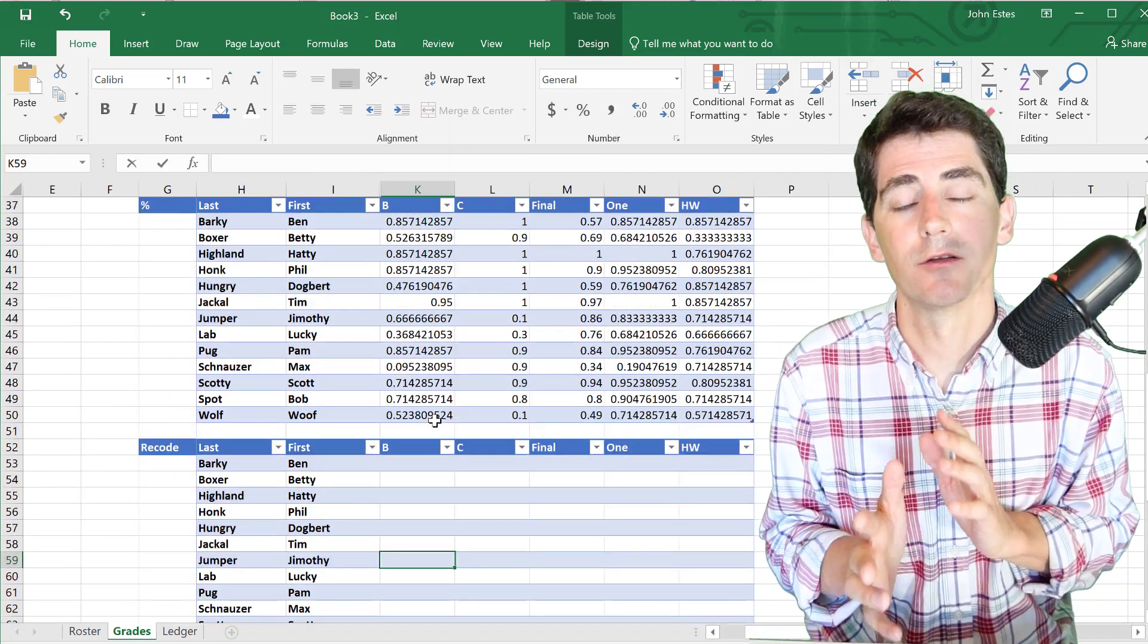
{"action": "left_click", "coordinate": [416, 463]}
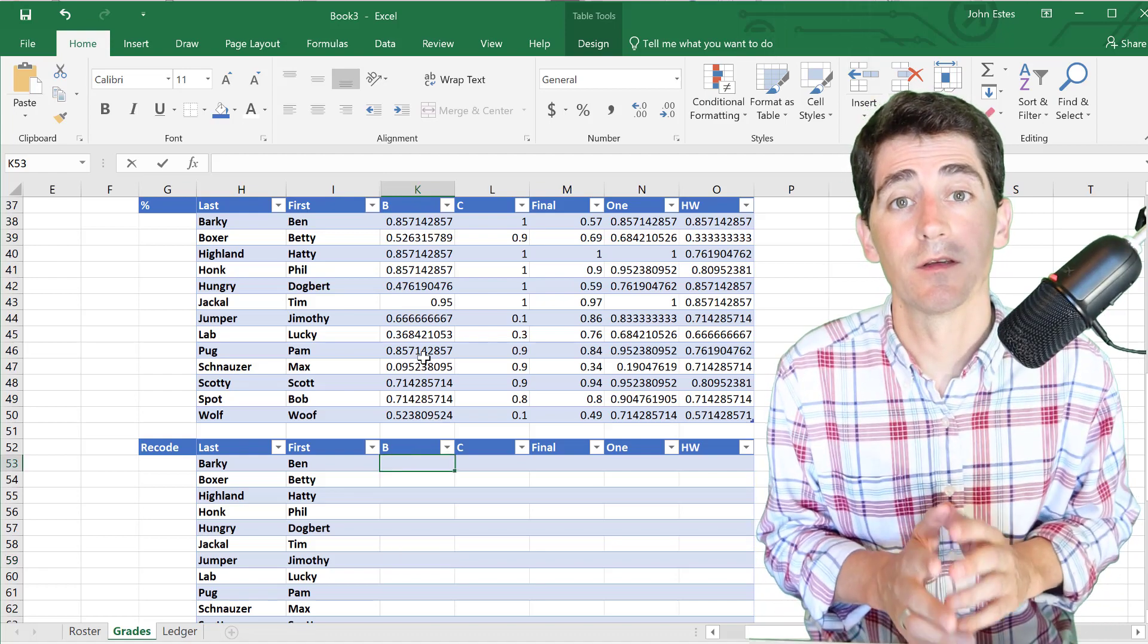
{"action": "key", "text": "alt+Tab"}
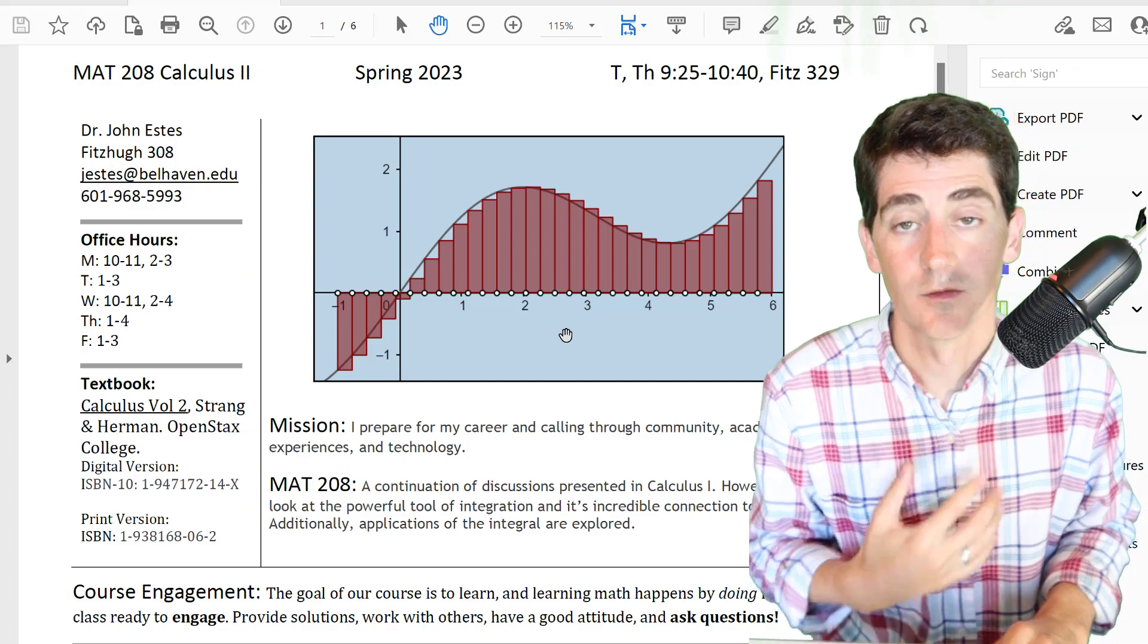
- Scroll the syllabus to the page 3 grade scale table, then return to Excel
{"action": "scroll", "coordinate": [566, 335], "scroll_direction": "down", "scroll_amount": 15}
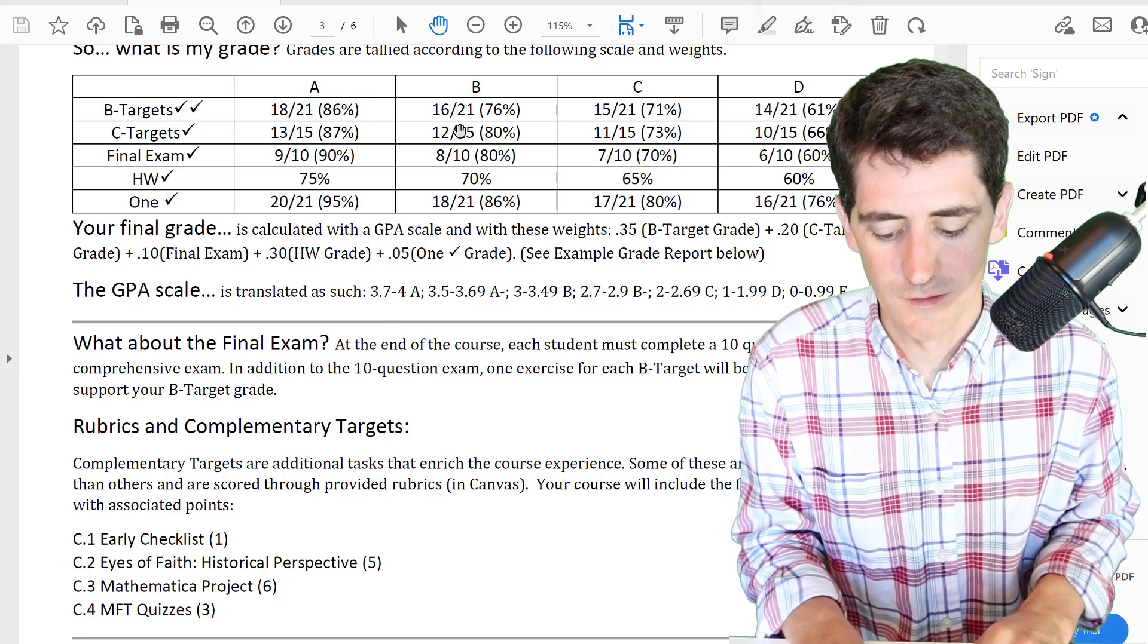
{"action": "key", "text": "alt+Tab"}
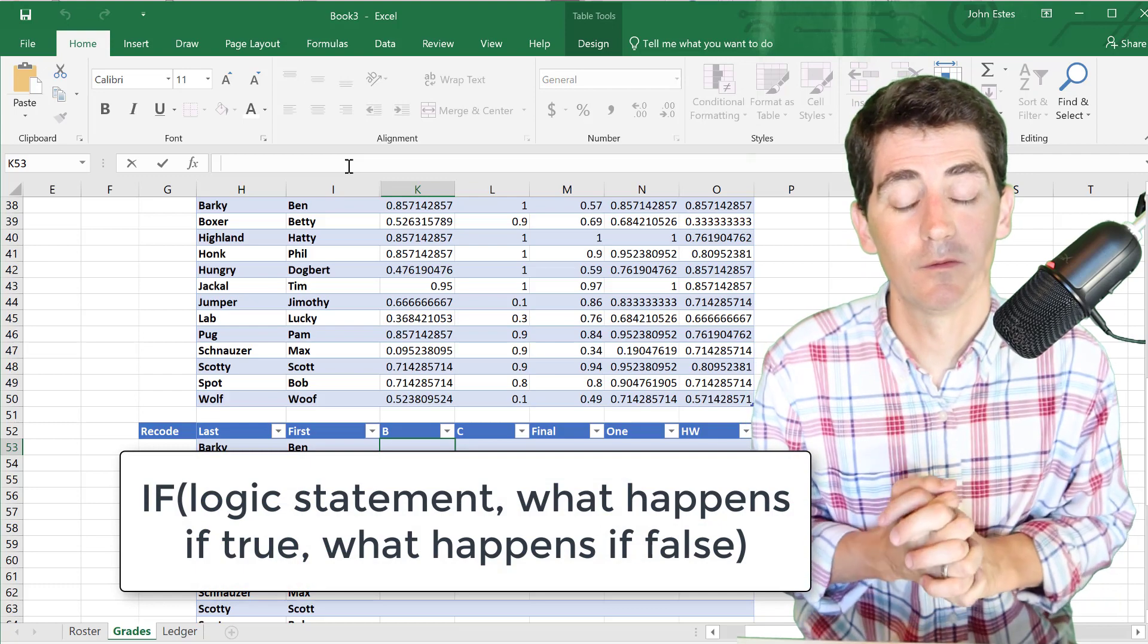
- Enter a nested IF in K53 grading K38: A ≥.86, B ≥.76, C ≥.71, D ≥.61, else F
{"action": "scroll", "coordinate": [354, 206], "scroll_direction": "up", "scroll_amount": 1}
{"action": "type", "text": "=IF"}
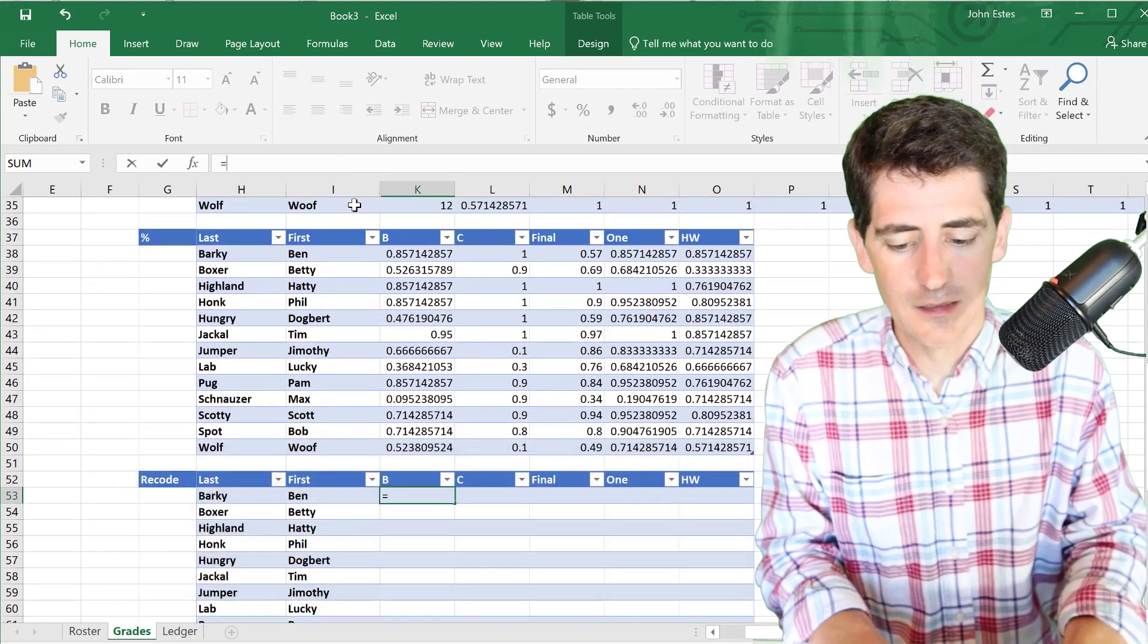
{"action": "type", "text": "("}
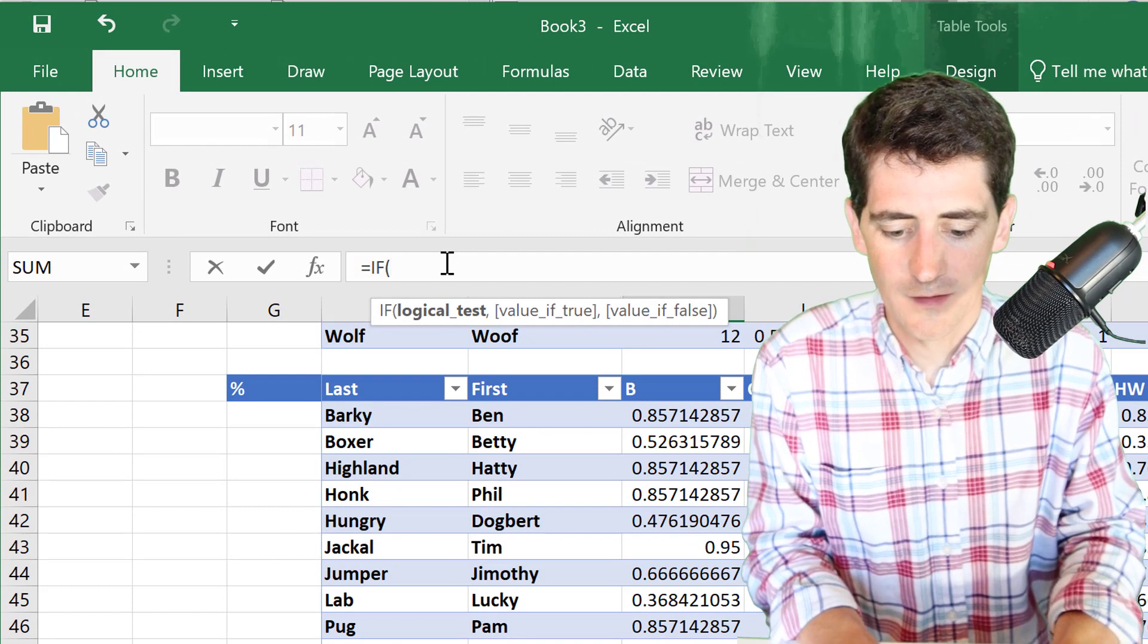
{"action": "type", "text": "K38>"}
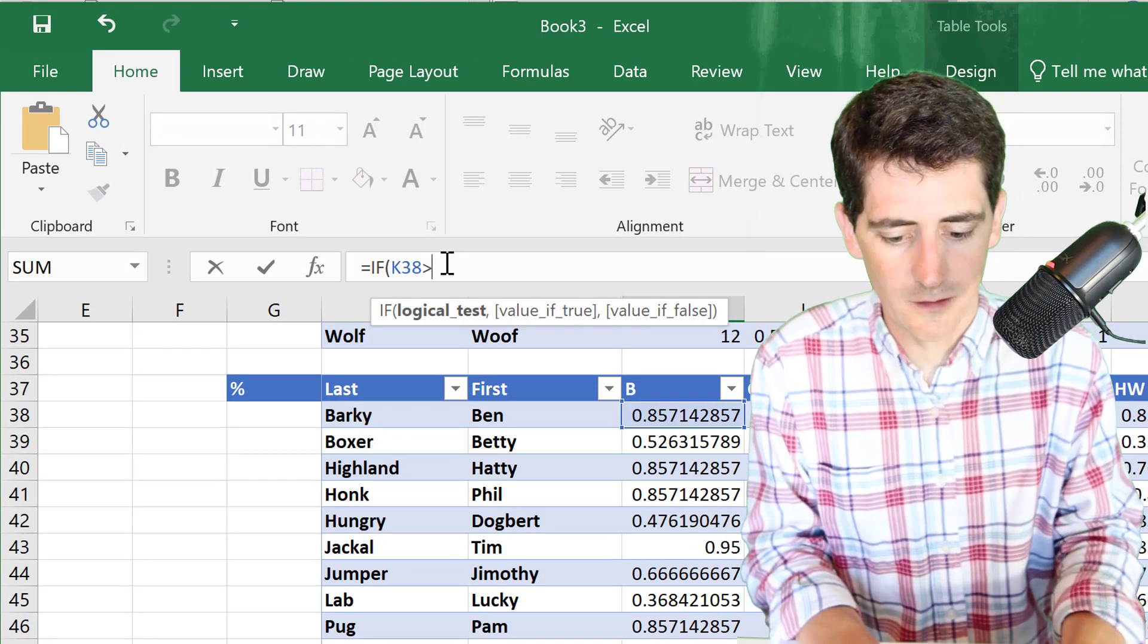
{"action": "type", "text": "=.86,\""}
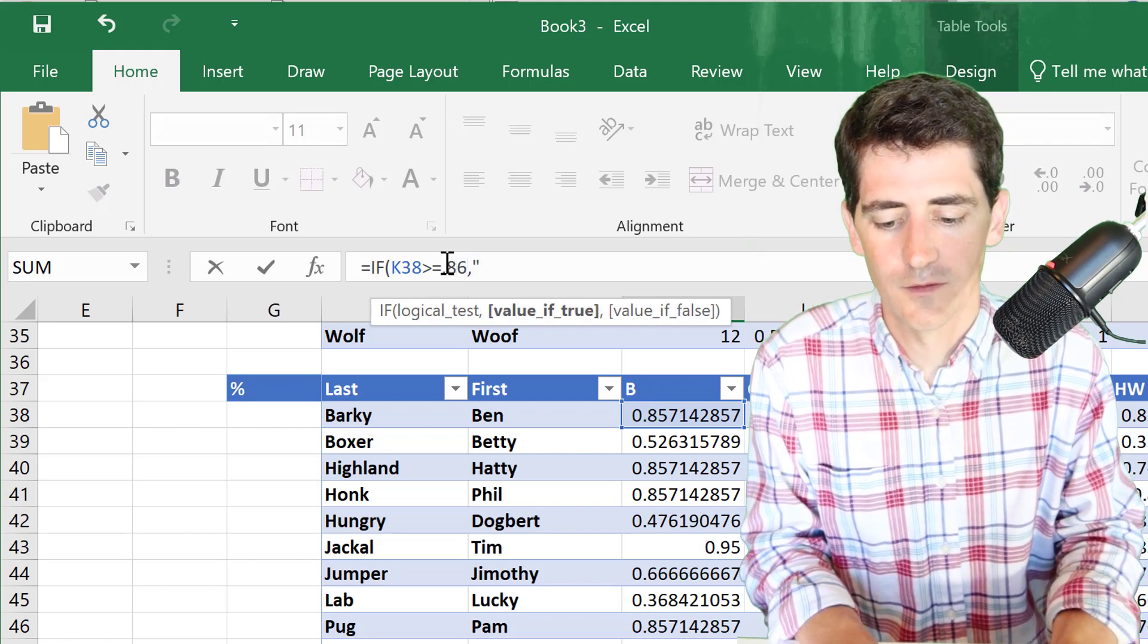
{"action": "type", "text": "A\""}
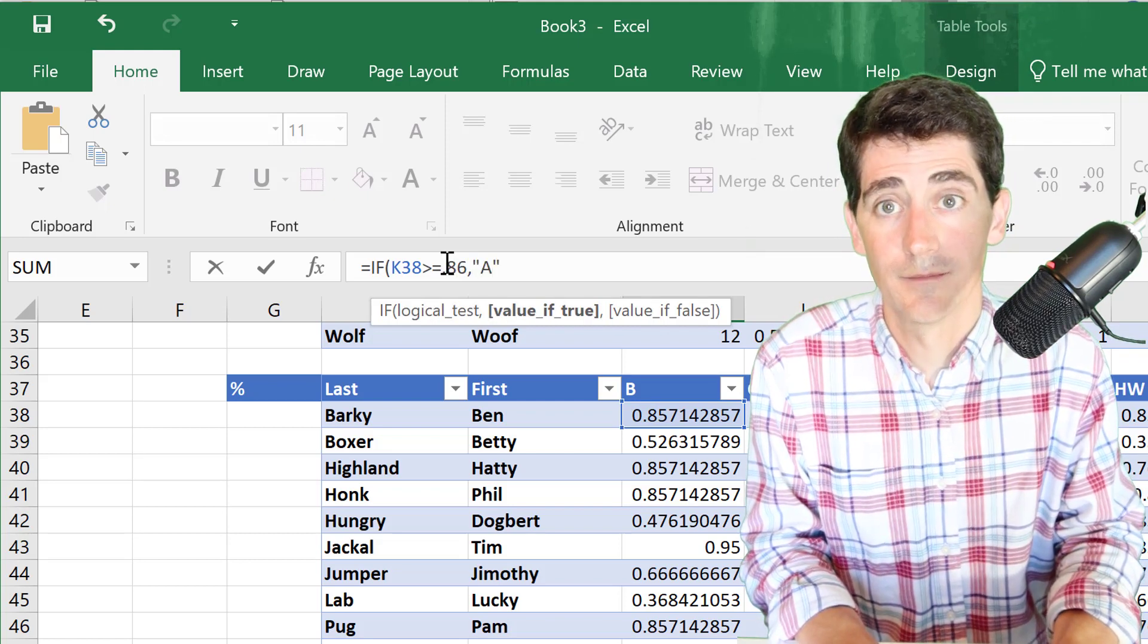
{"action": "type", "text": ","}
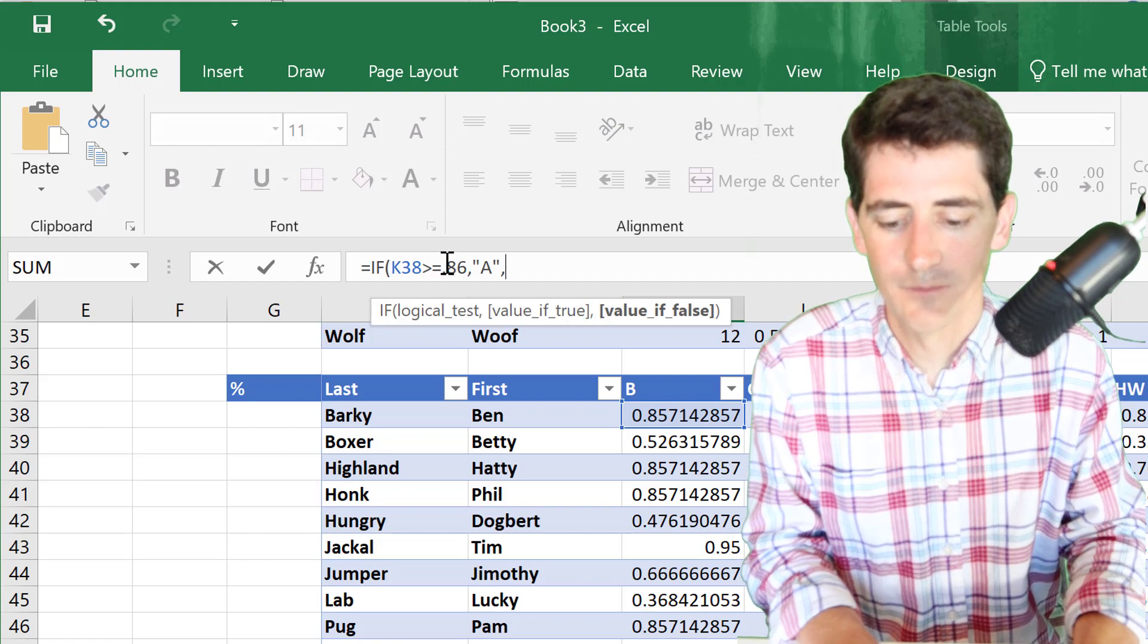
{"action": "type", "text": ")"}
{"action": "key", "text": "Left"}
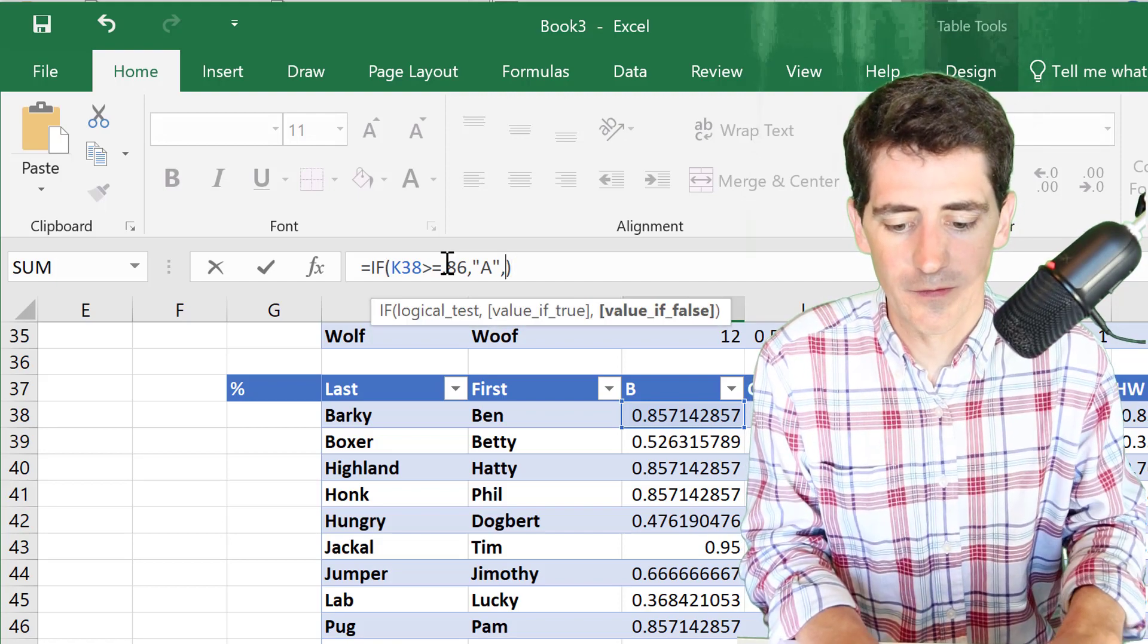
{"action": "type", "text": "IF(K3"}
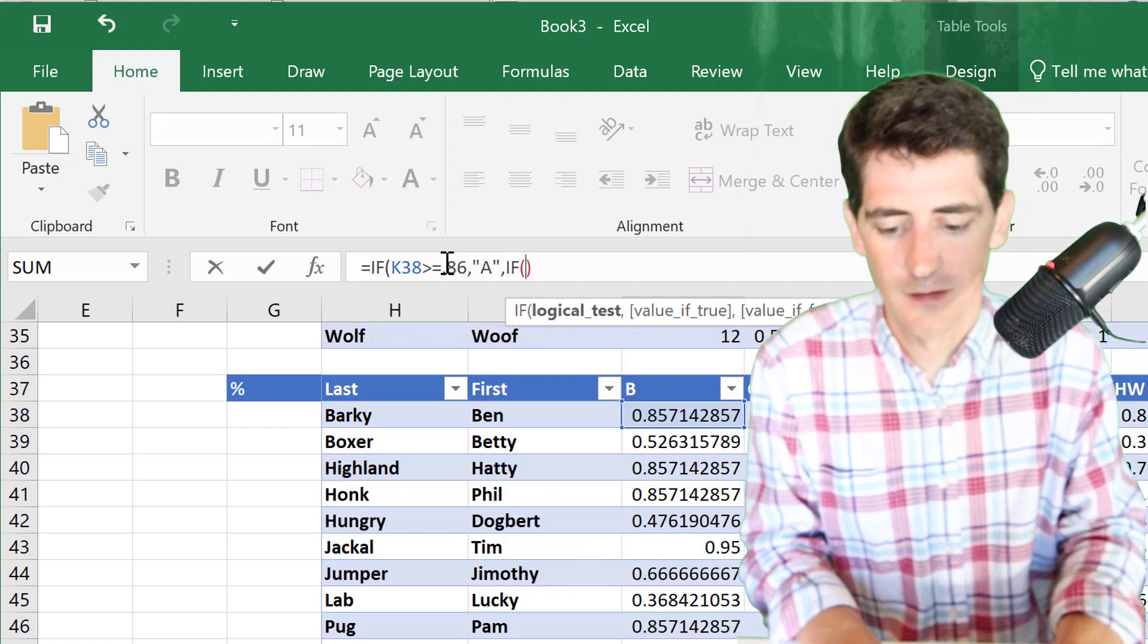
{"action": "type", "text": "8"}
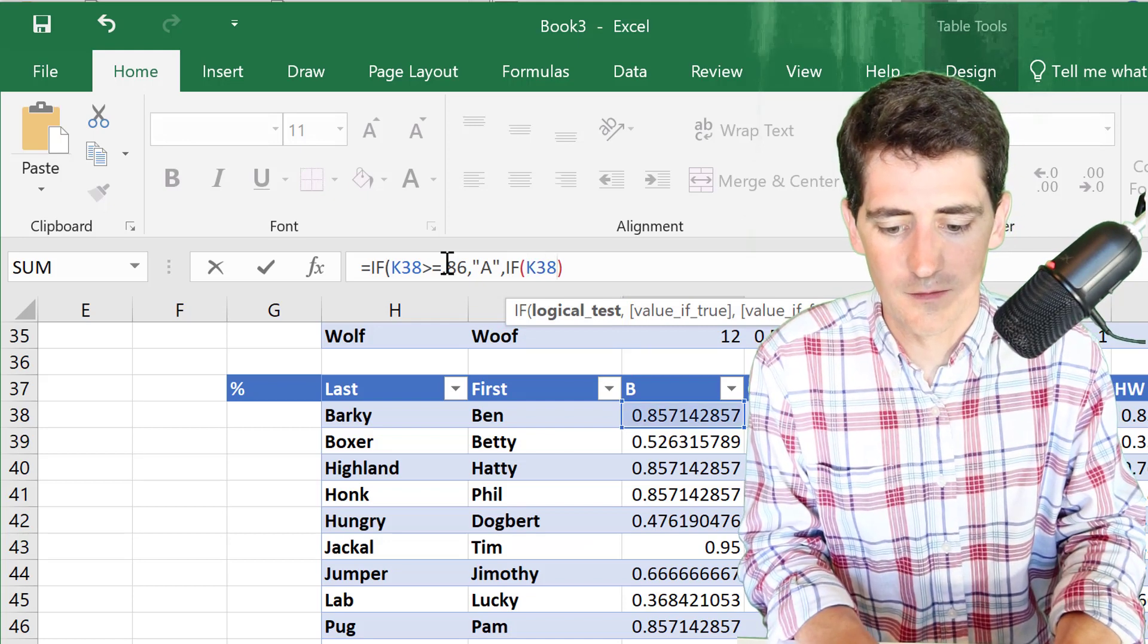
{"action": "type", "text": ">="}
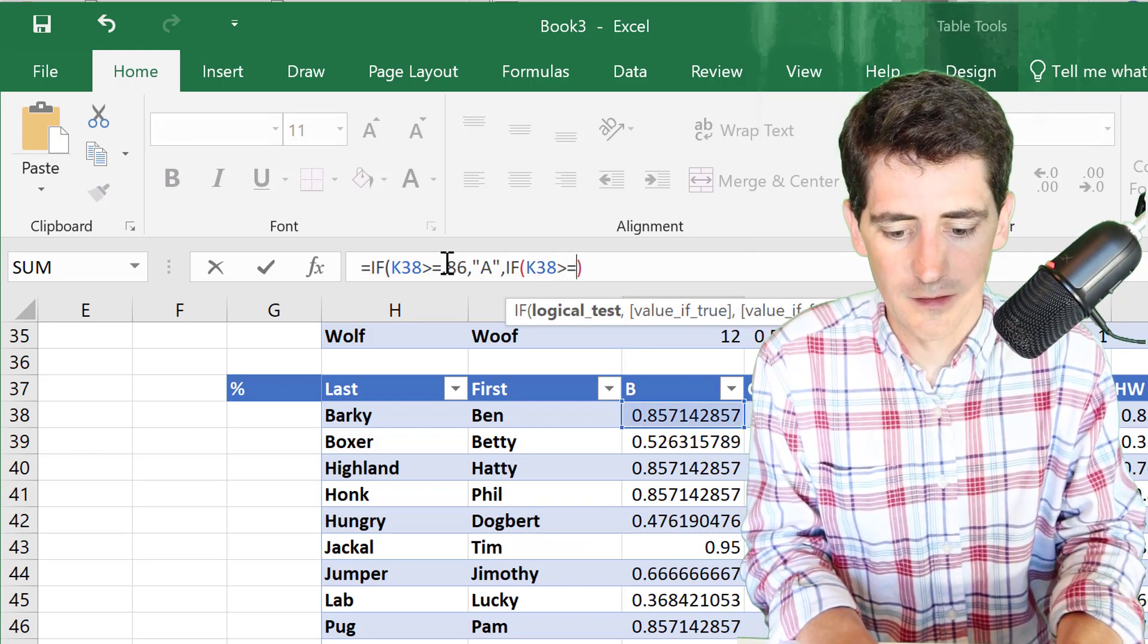
{"action": "type", "text": ".76"}
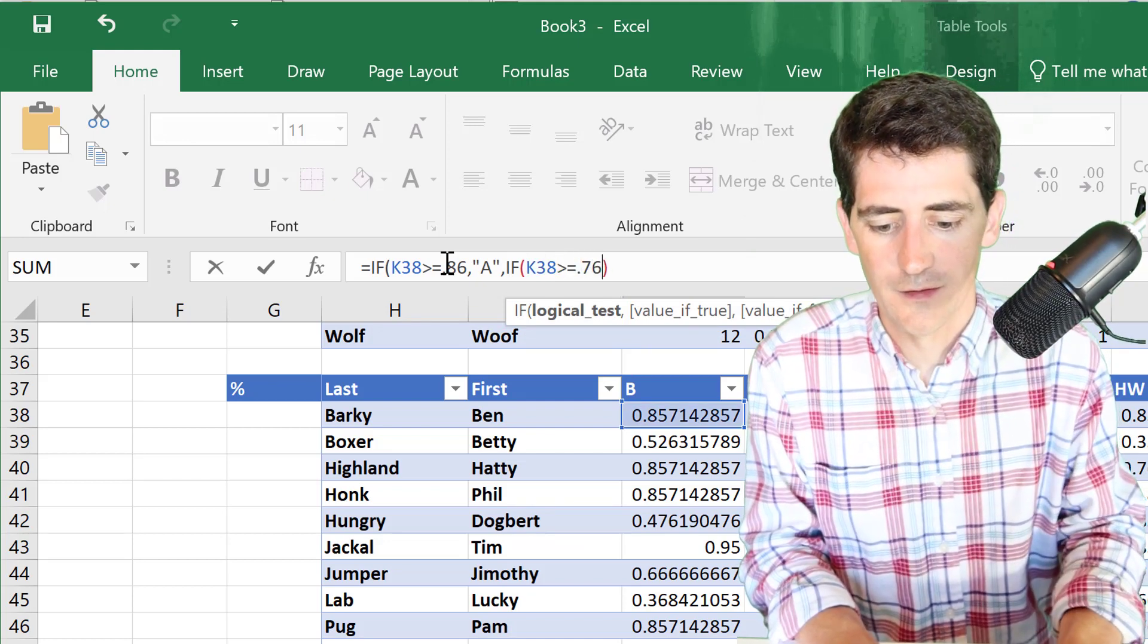
{"action": "type", "text": ","}
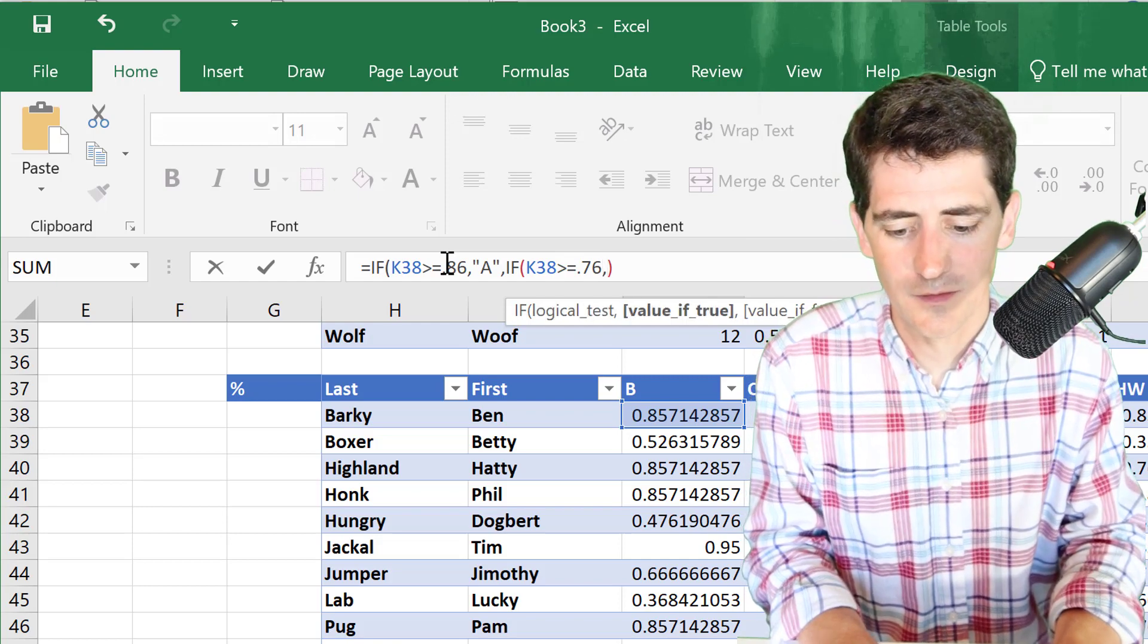
{"action": "type", "text": "\"B\""}
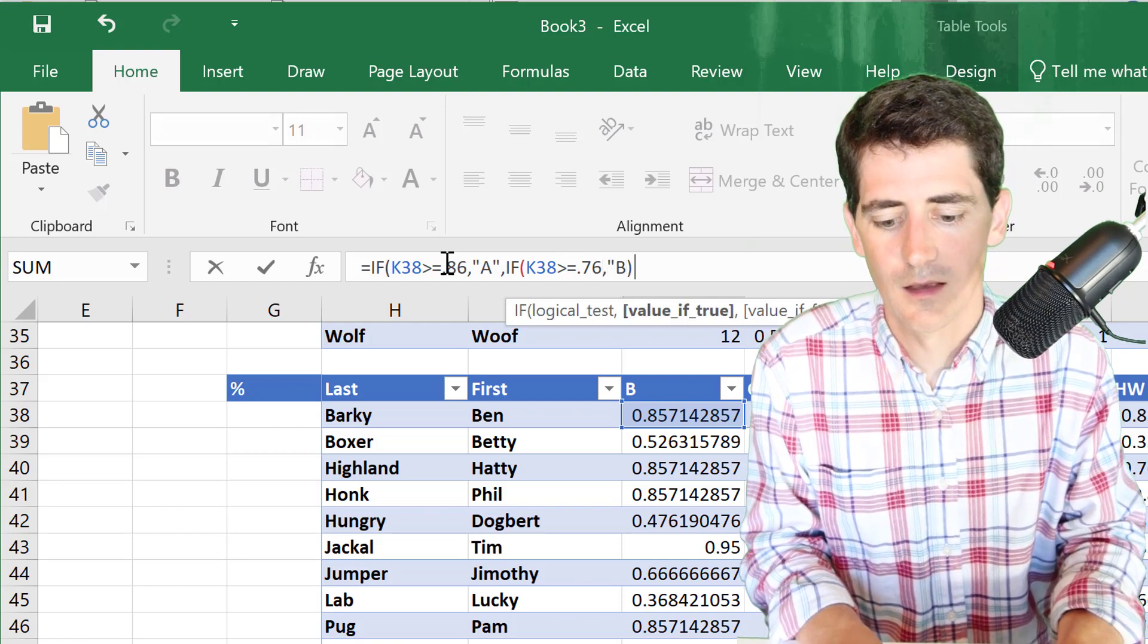
{"action": "type", "text": ")"}
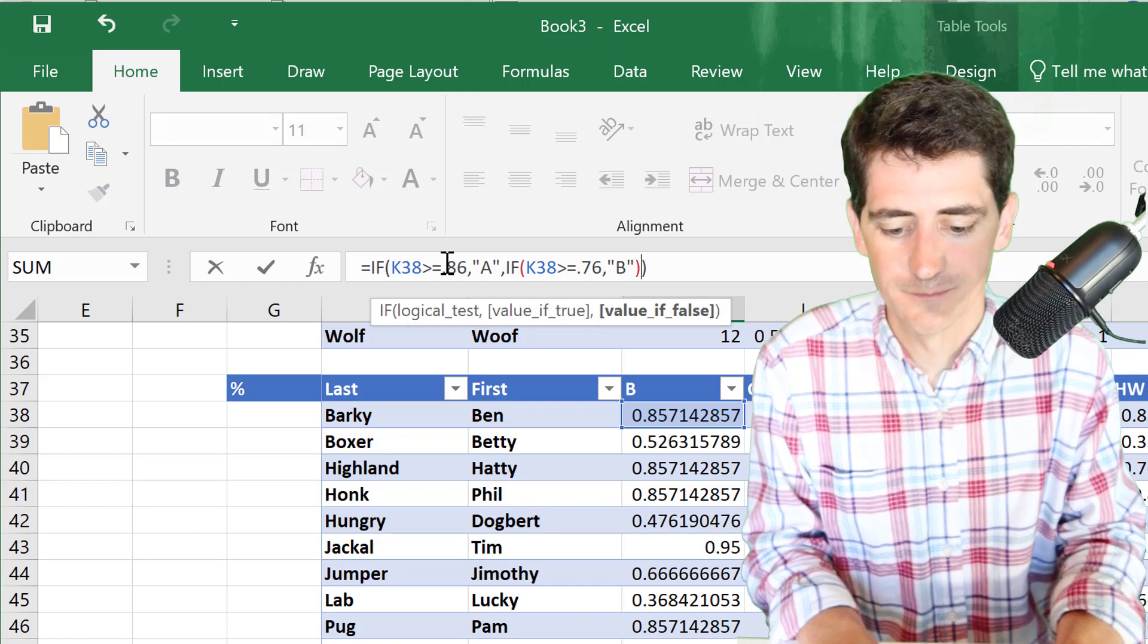
{"action": "key", "text": "Left"}
{"action": "key", "text": "Left"}
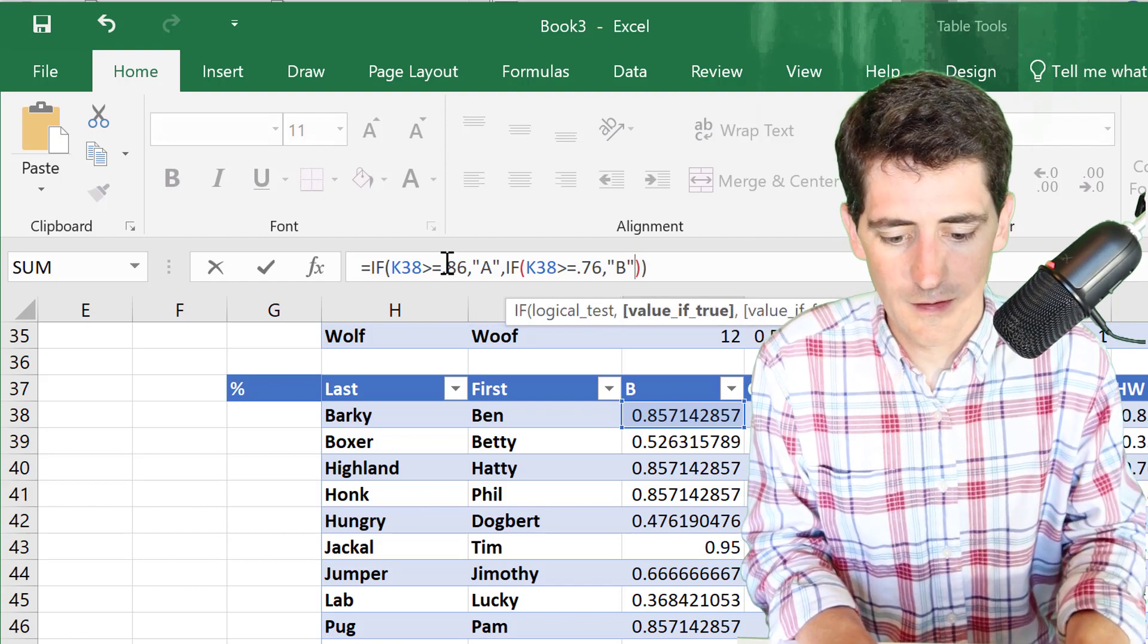
{"action": "type", "text": ","}
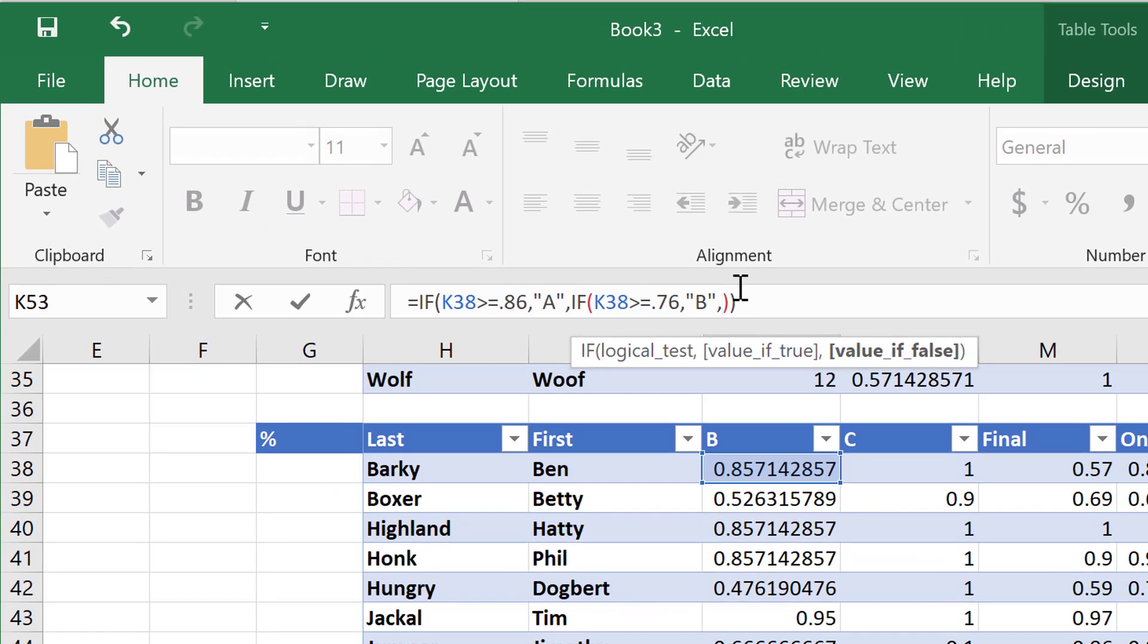
{"action": "type", "text": "IF(K38>=.71"}
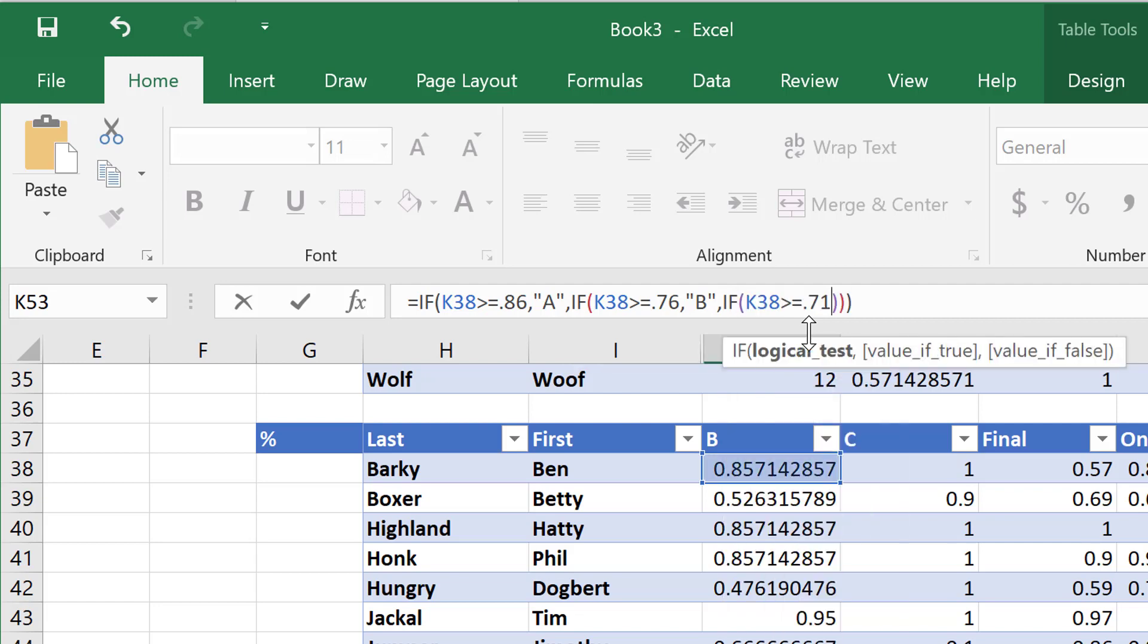
{"action": "type", "text": ",\"C"}
{"action": "type", "text": "\",)"}
{"action": "type", "text": "IF("}
{"action": "type", "text": "38>="}
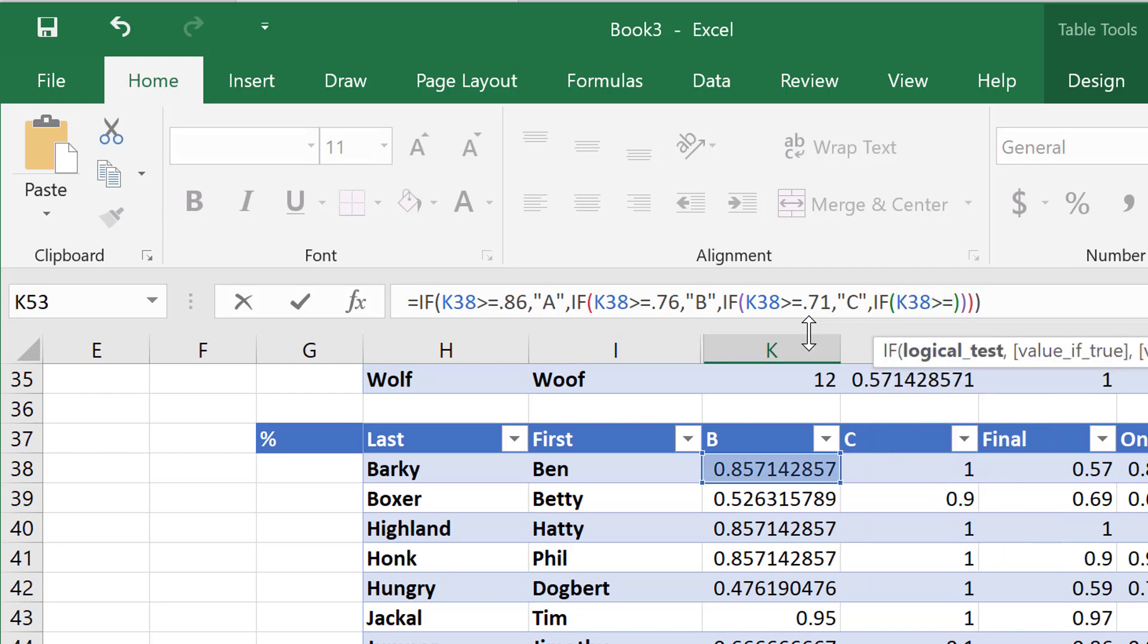
{"action": "type", "text": ".61,\"D\",\"F"}
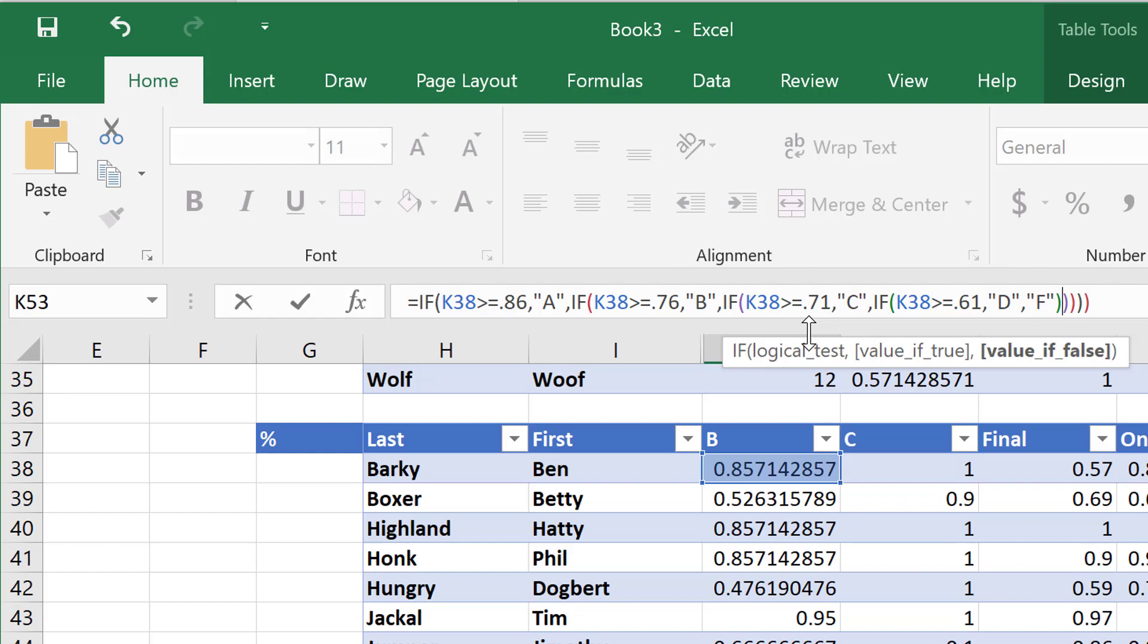
{"action": "key", "text": "Return"}
{"action": "scroll", "coordinate": [577, 520], "scroll_direction": "down", "scroll_amount": 3}
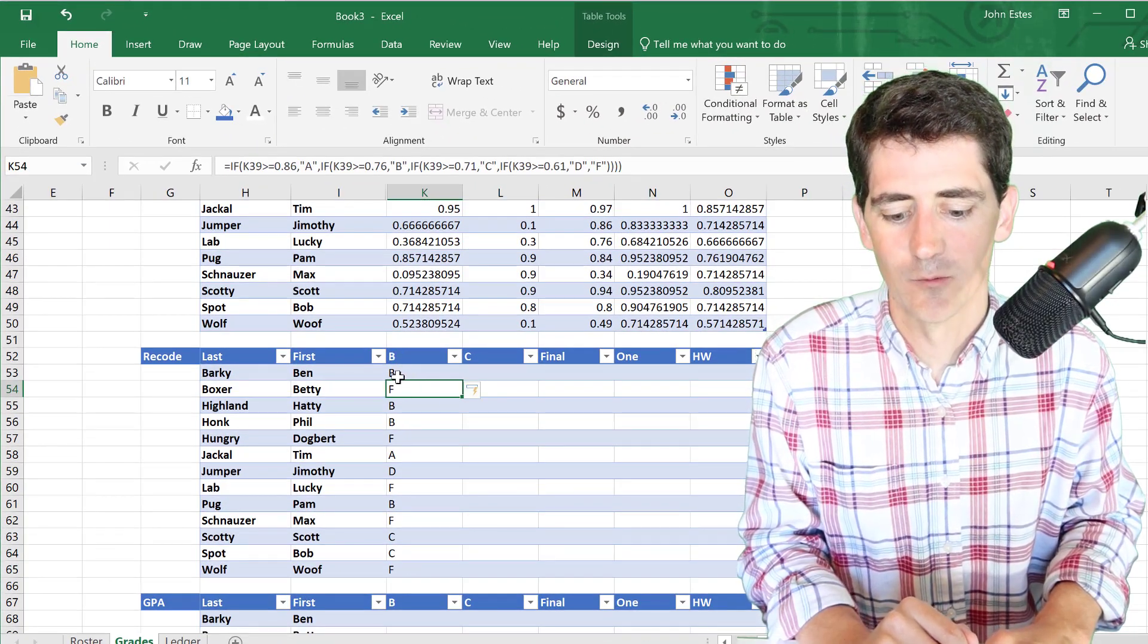
{"action": "left_click", "coordinate": [487, 372]}
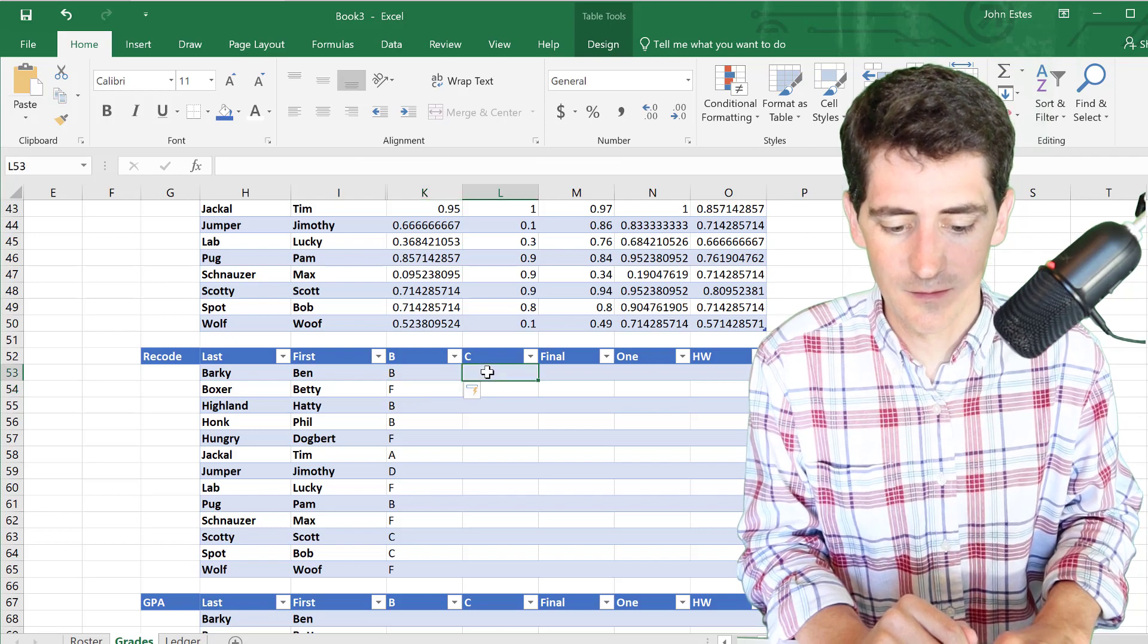
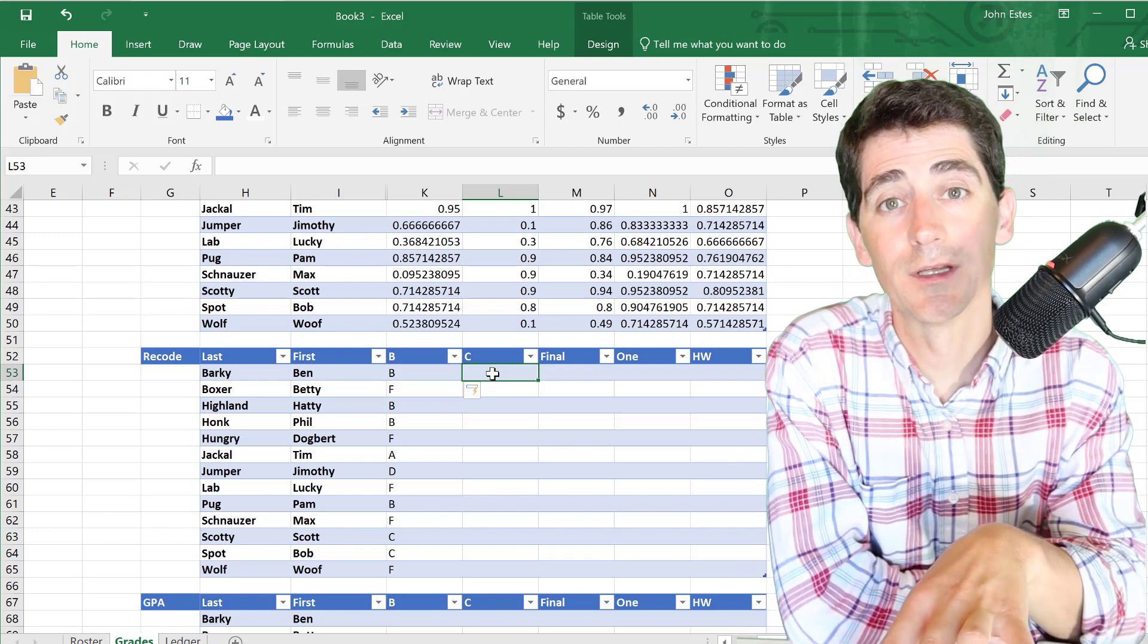
- Copy K53's letter-grade formula across the Recode table to fill K53:O65
{"action": "key", "text": "Left"}
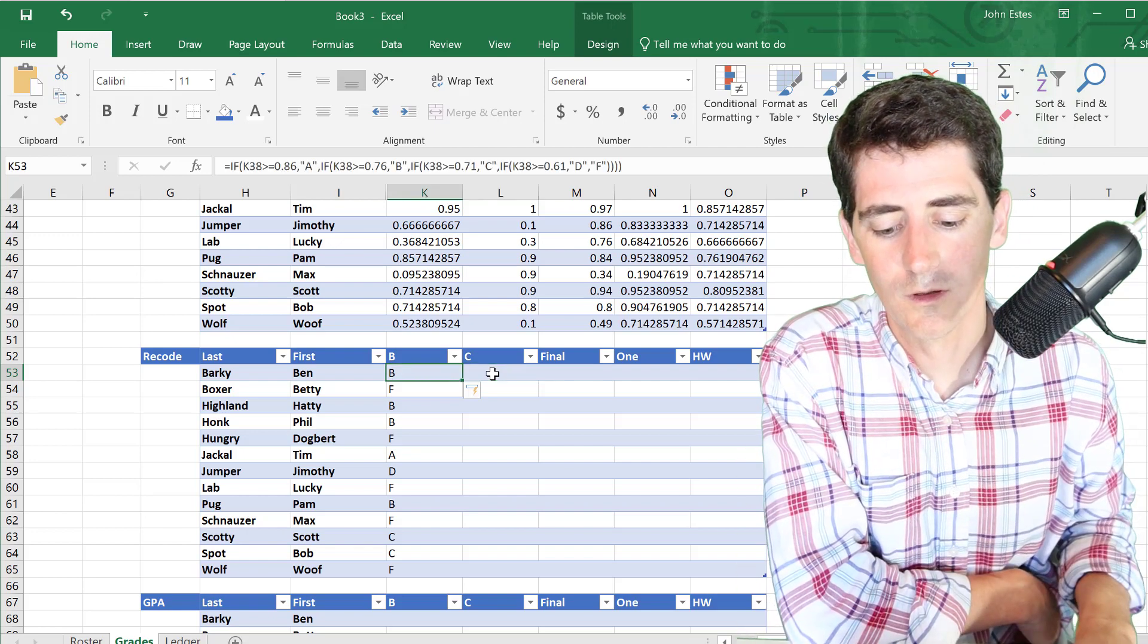
{"action": "key", "text": "Right"}
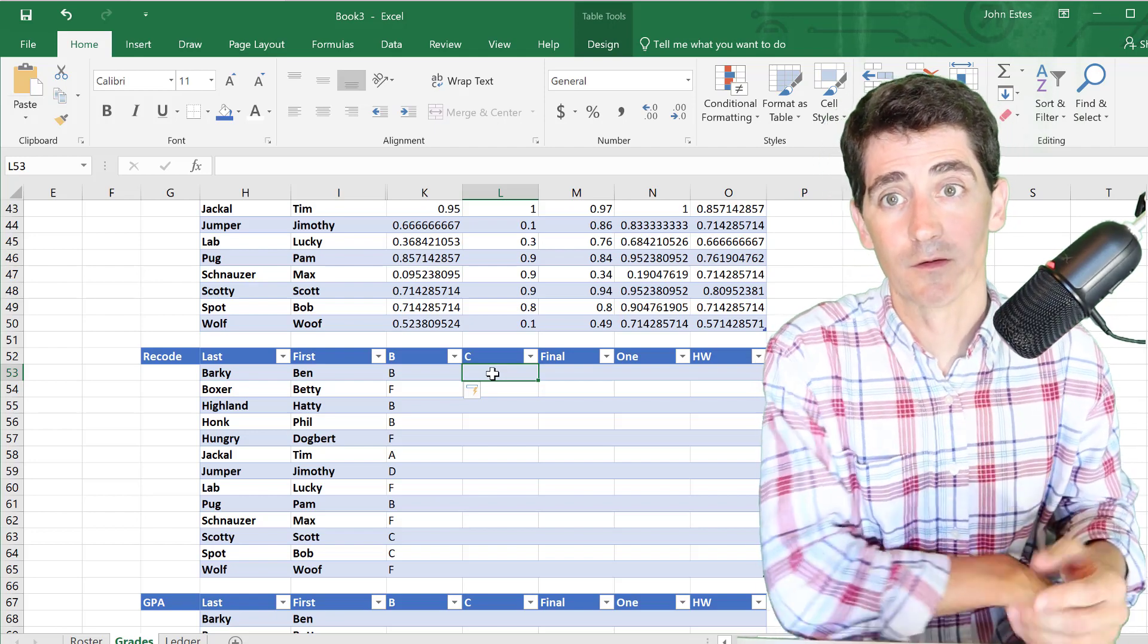
{"action": "scroll", "coordinate": [492, 374], "scroll_direction": "down", "scroll_amount": 3}
{"action": "left_click", "coordinate": [438, 243]}
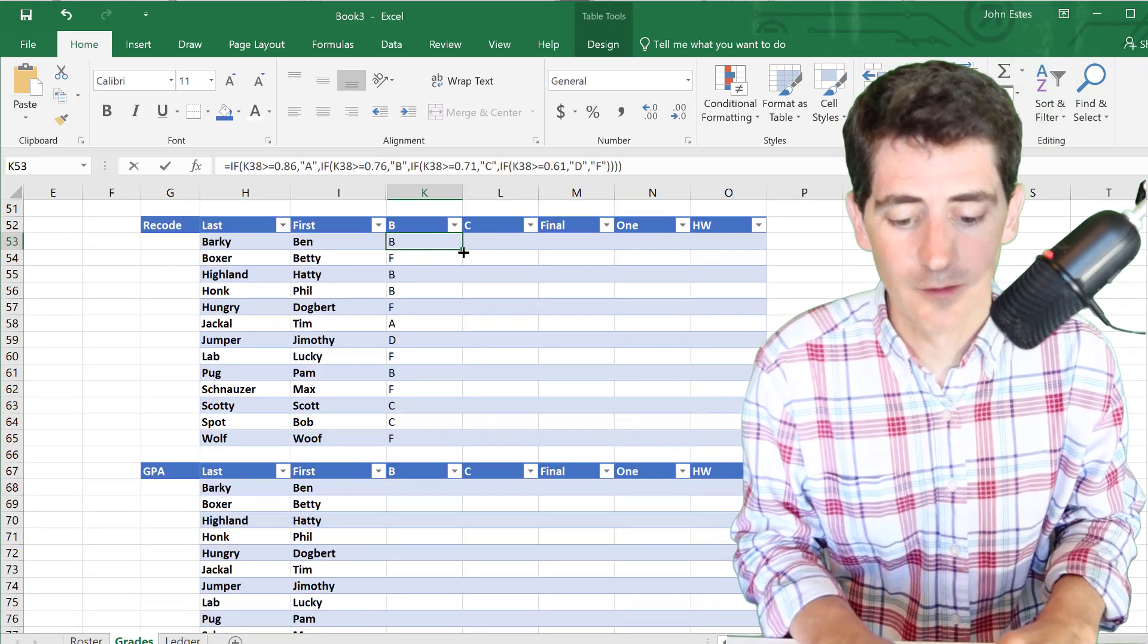
{"action": "left_click_drag", "start_coordinate": [466, 250], "coordinate": [764, 445]}
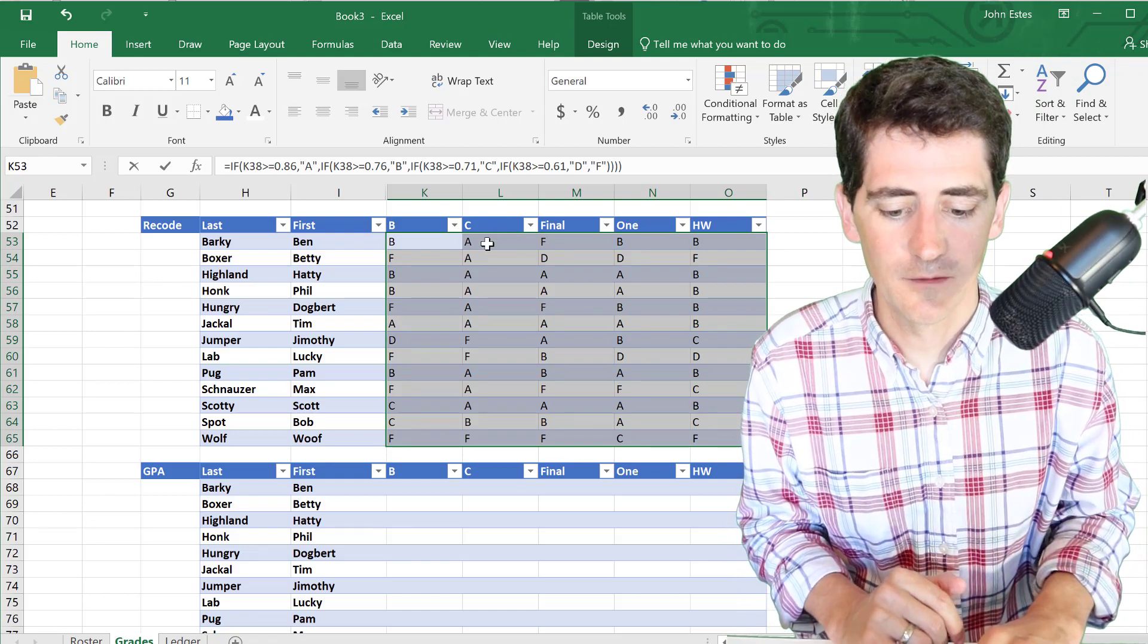
- Check the copied letter-grade formulas in the C and Final columns
{"action": "left_click", "coordinate": [487, 242]}
{"action": "left_click", "coordinate": [556, 245]}
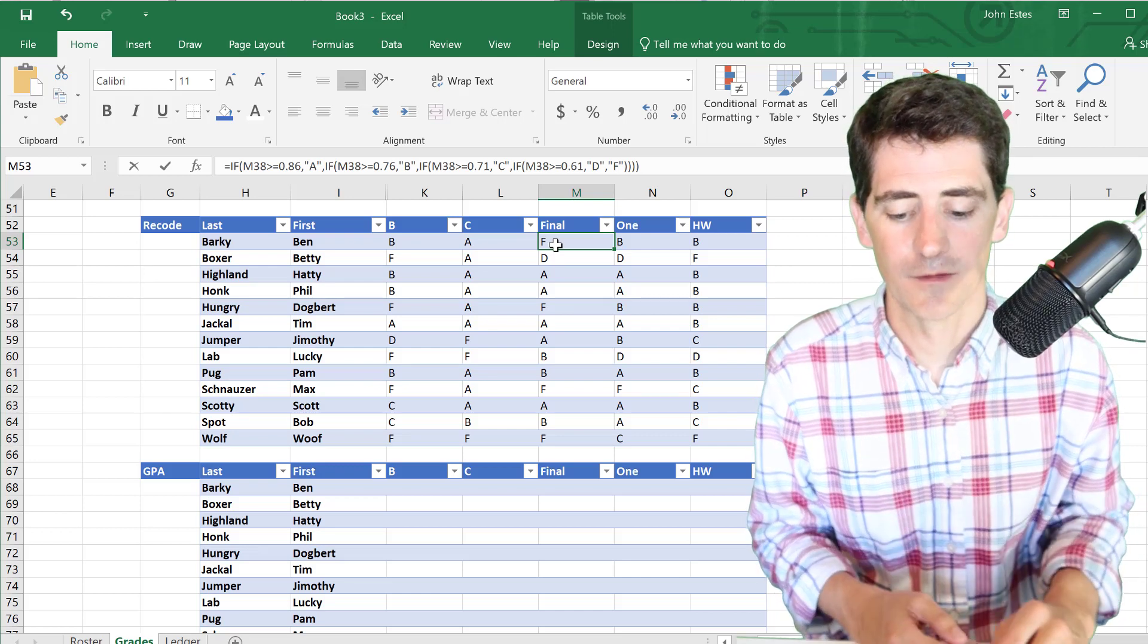
{"action": "scroll", "coordinate": [454, 383], "scroll_direction": "down", "scroll_amount": 1}
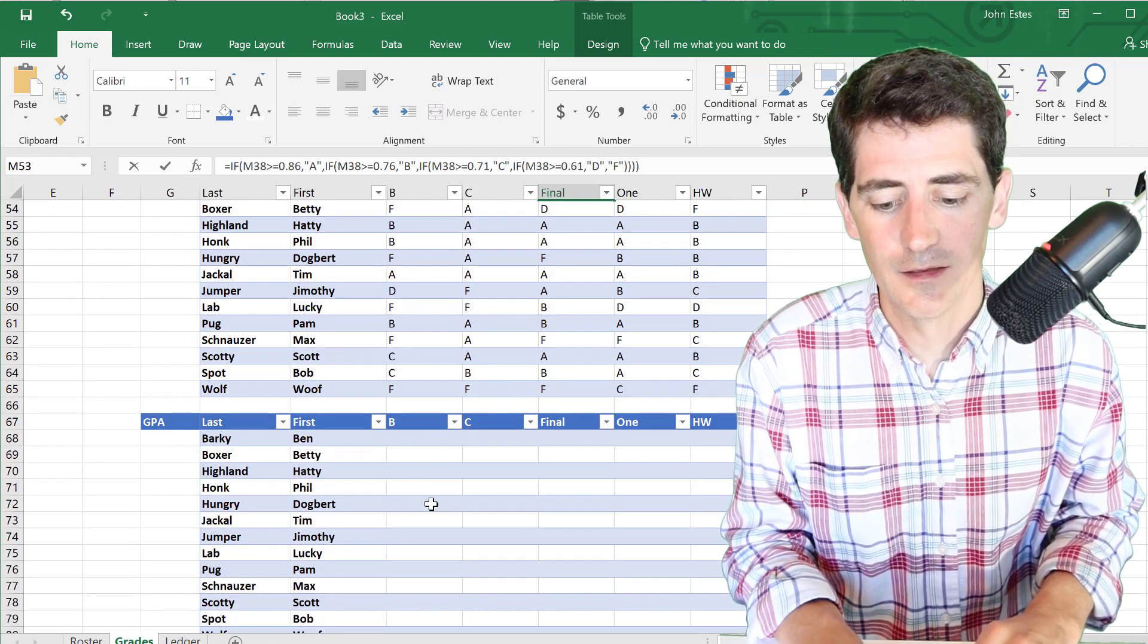
{"action": "scroll", "coordinate": [426, 448], "scroll_direction": "up", "scroll_amount": 2}
{"action": "scroll", "coordinate": [526, 453], "scroll_direction": "down", "scroll_amount": 2}
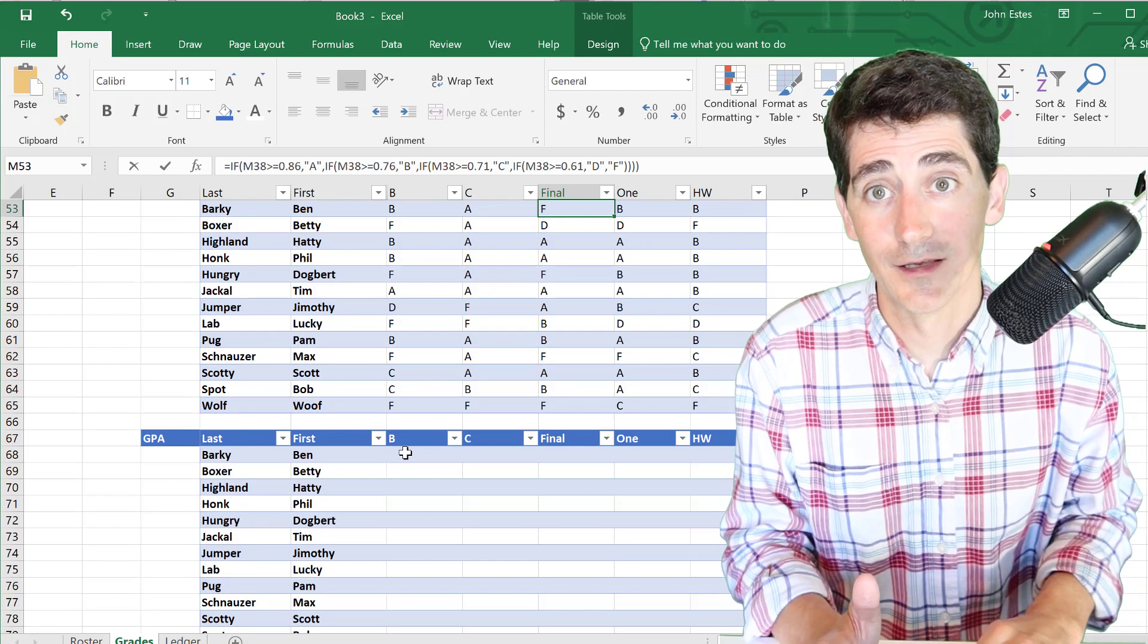
{"action": "scroll", "coordinate": [406, 453], "scroll_direction": "up", "scroll_amount": 4}
{"action": "scroll", "coordinate": [436, 452], "scroll_direction": "down", "scroll_amount": 5}
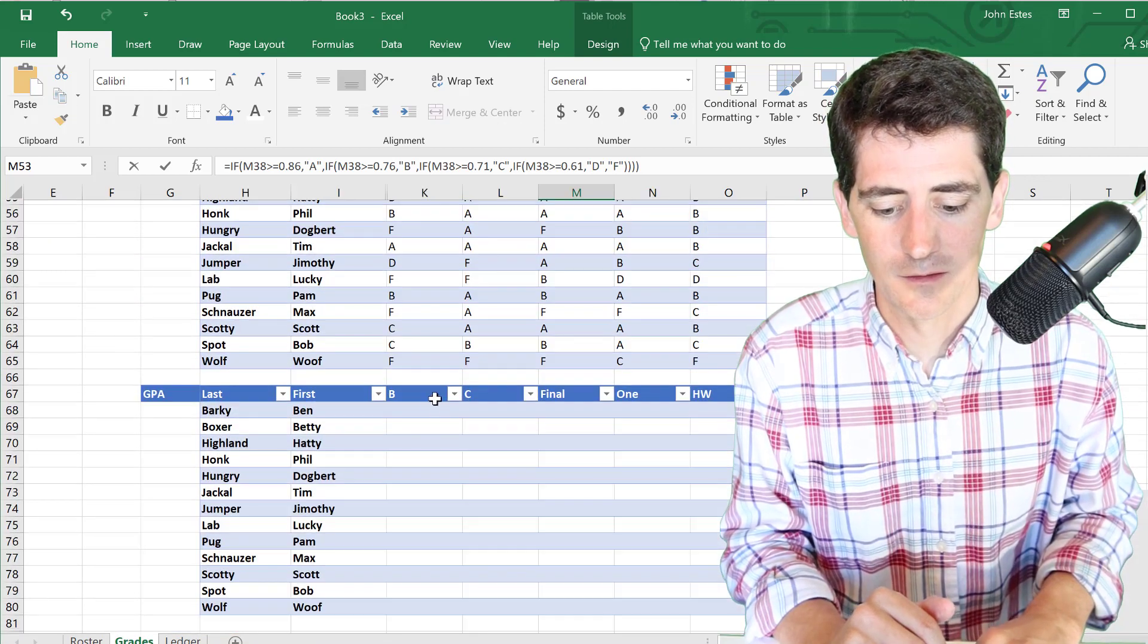
- Enter the letter-to-points IF formula (A=4 … F=0) in K68, filling it across to O and down to row 80
{"action": "left_click", "coordinate": [413, 409]}
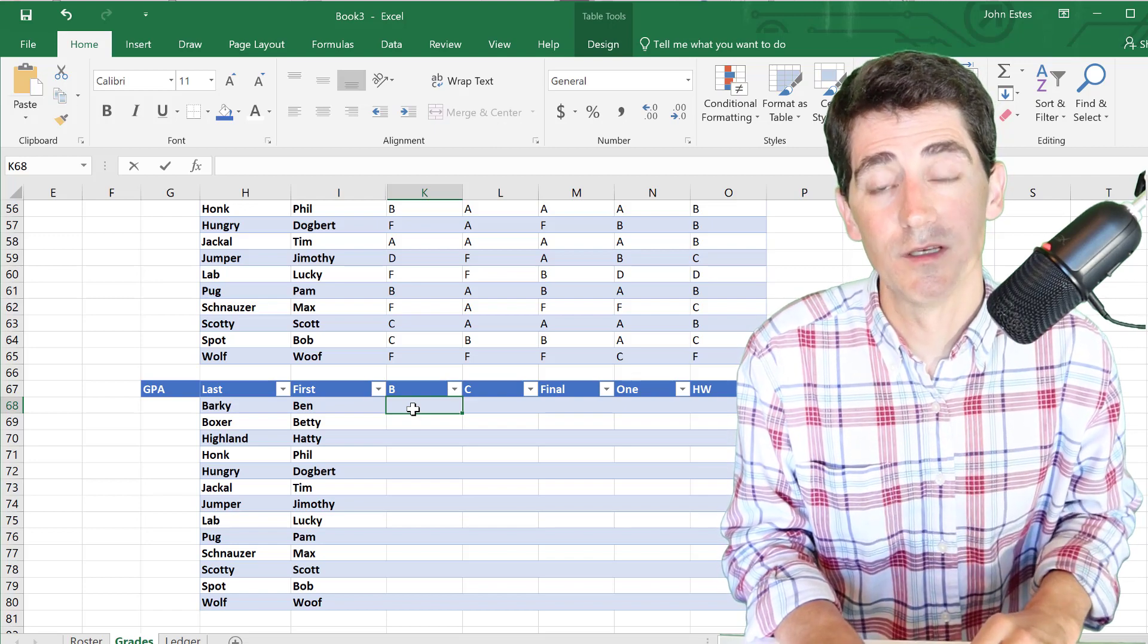
{"action": "scroll", "coordinate": [413, 409], "scroll_direction": "up", "scroll_amount": 1}
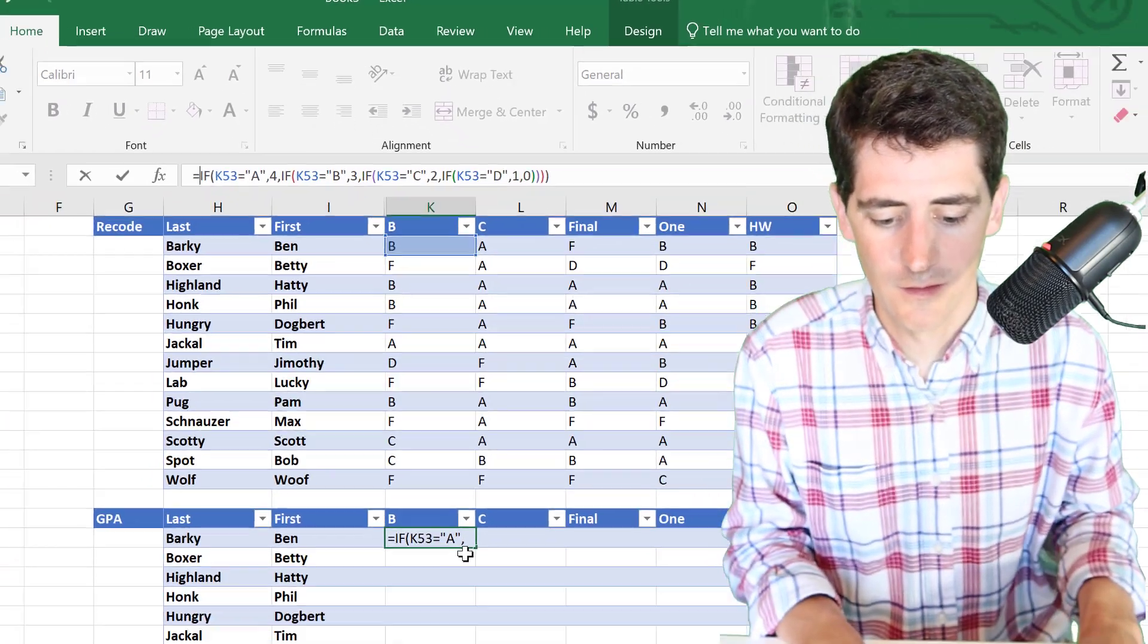
{"action": "key", "text": "Return"}
{"action": "scroll", "coordinate": [532, 511], "scroll_direction": "down", "scroll_amount": 1}
{"action": "left_click", "coordinate": [447, 406]}
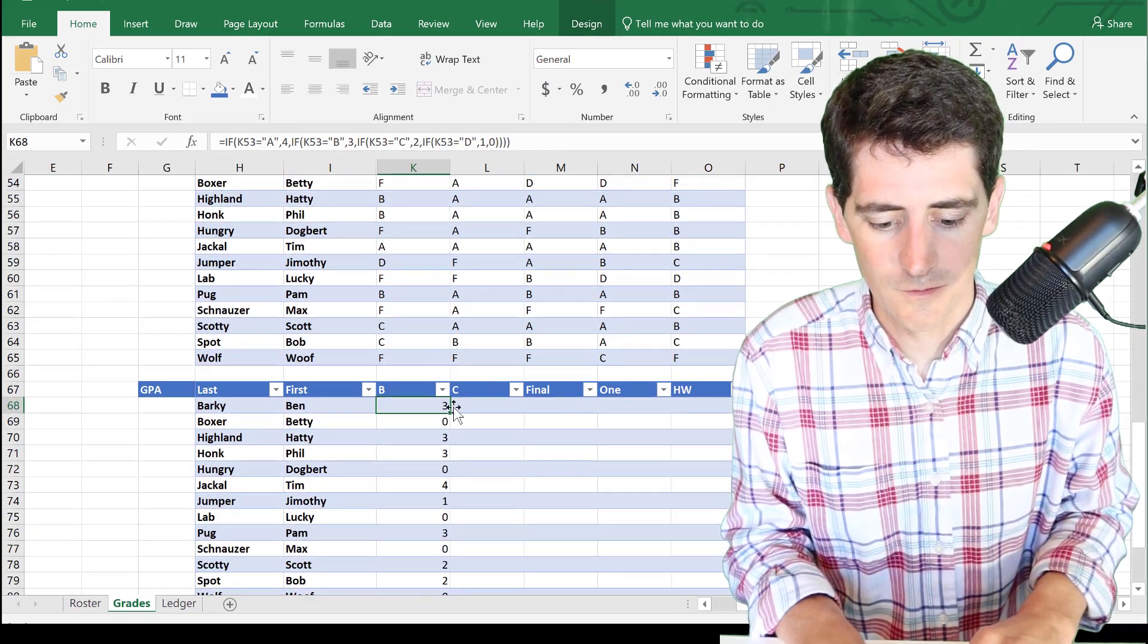
{"action": "left_click_drag", "start_coordinate": [450, 412], "coordinate": [679, 411]}
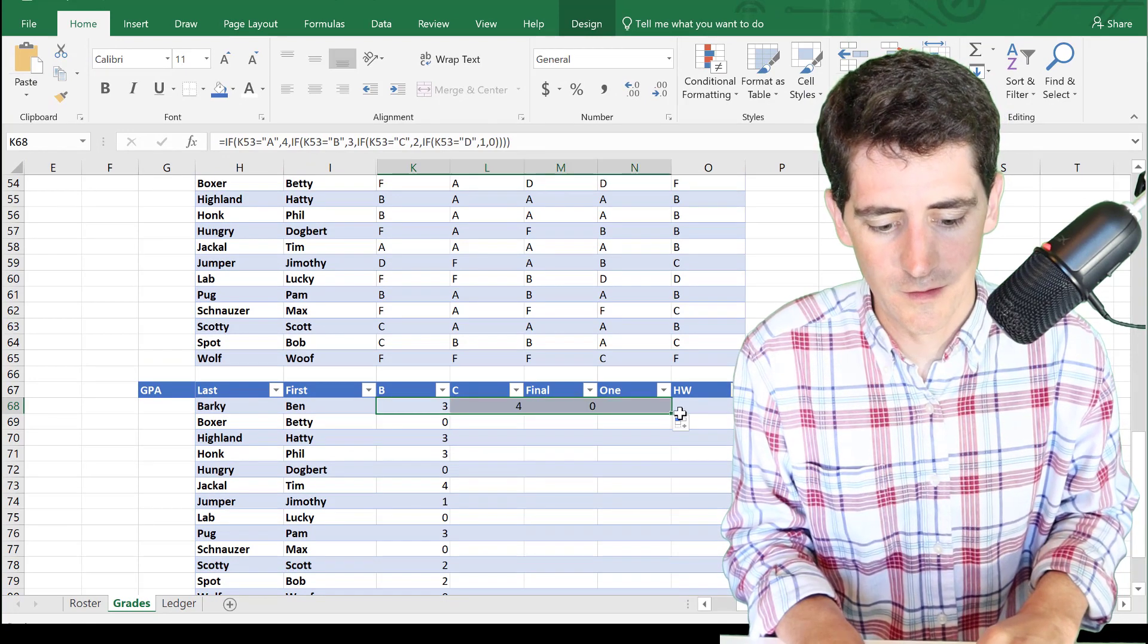
{"action": "left_click", "coordinate": [730, 415], "text": "shift"}
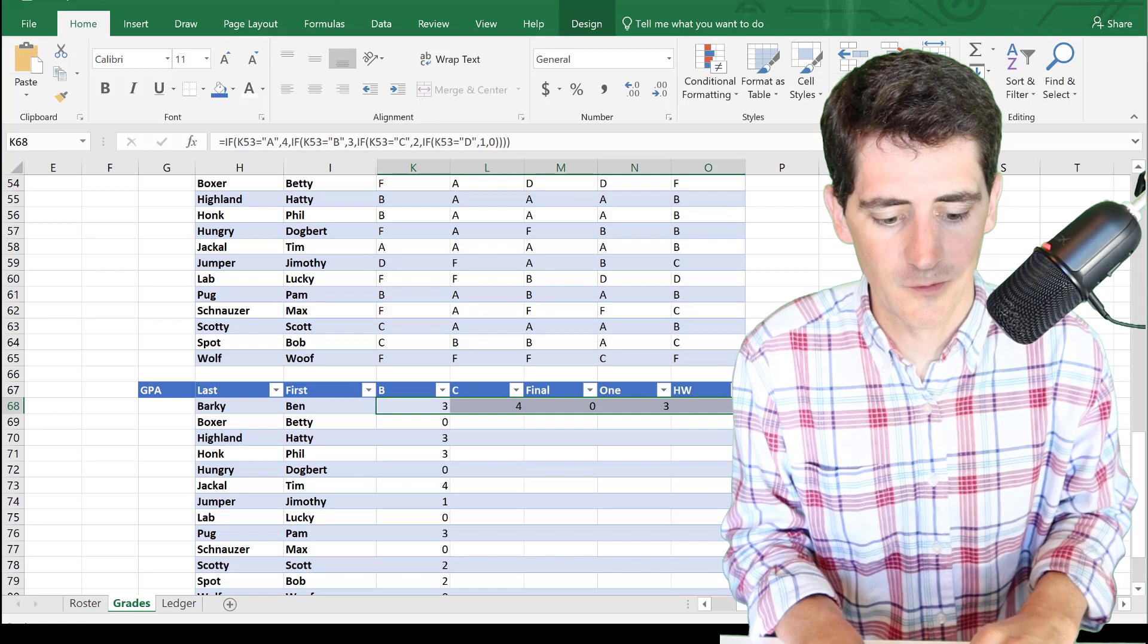
{"action": "left_click_drag", "start_coordinate": [702, 523], "coordinate": [697, 563]}
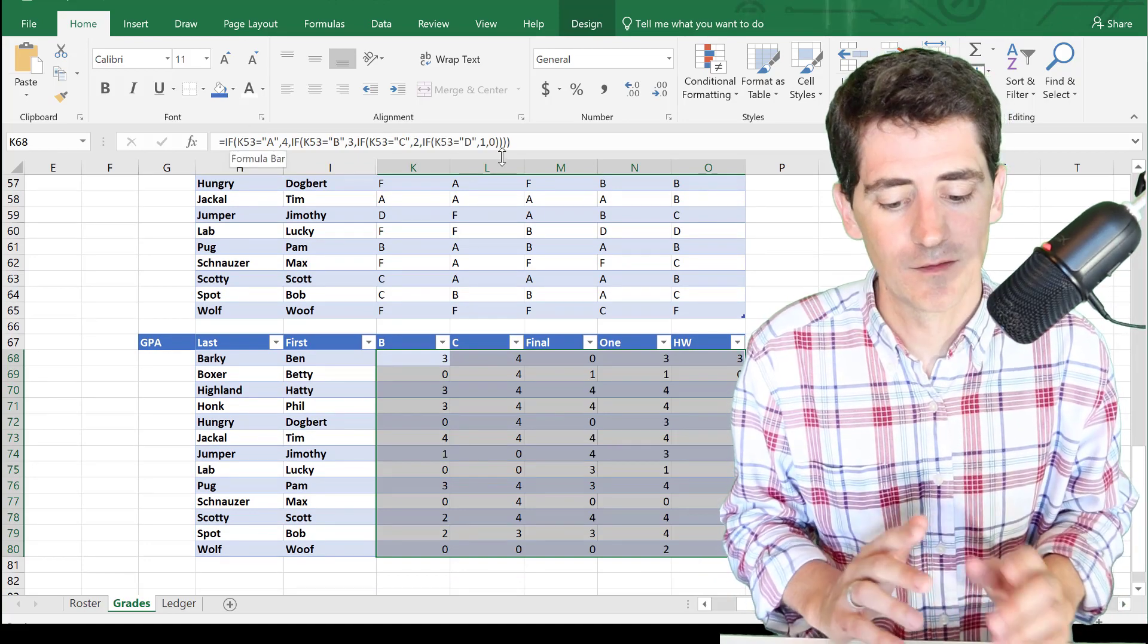
- Enter =0.35*K68+0.1*L68+0.1*M68+0.1*N68+0.35*O68 in G68 and fill it down to G80
{"action": "left_click", "coordinate": [181, 360]}
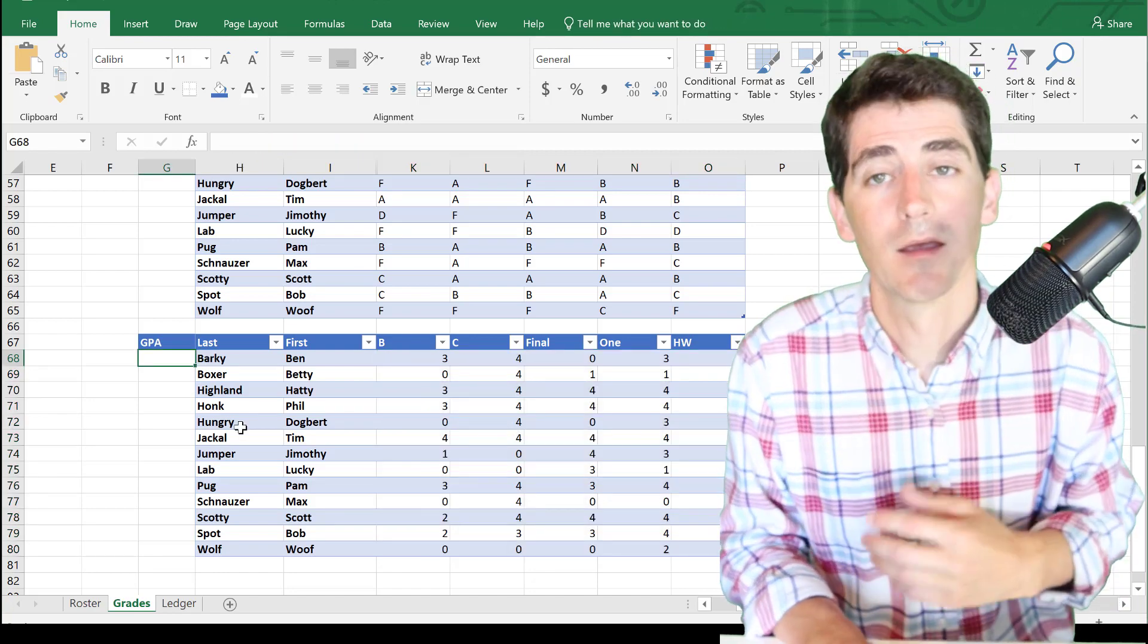
{"action": "type", "text": "=0.35*K68+0.1*L68+0.1*M68+0.1*N68+0.35*O68"}
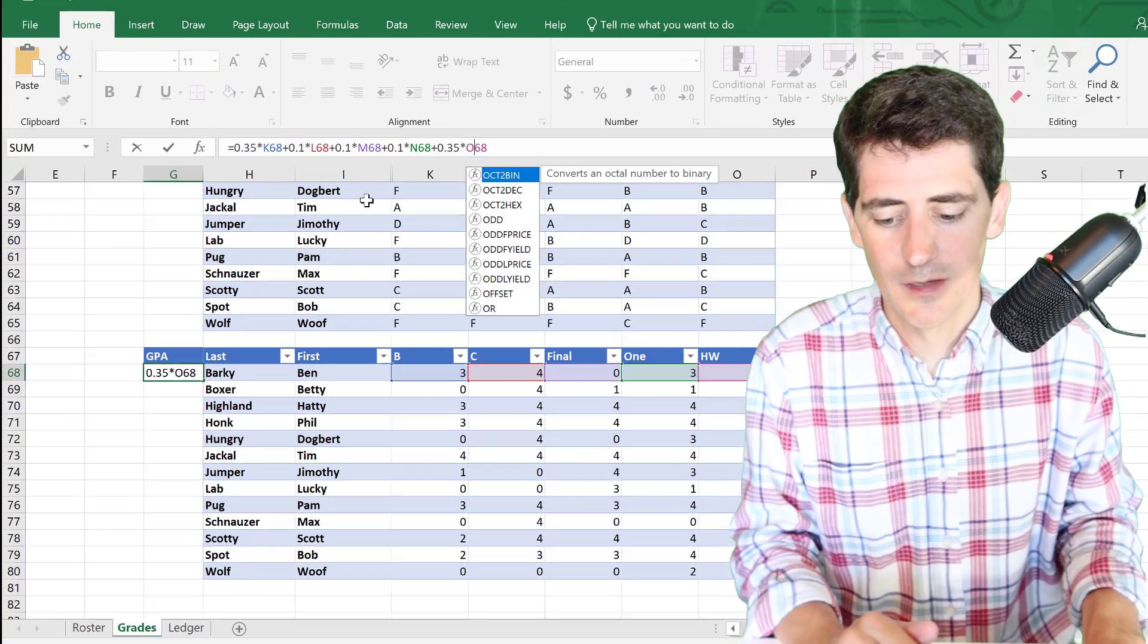
{"action": "key", "text": "Return"}
{"action": "key", "text": "Up"}
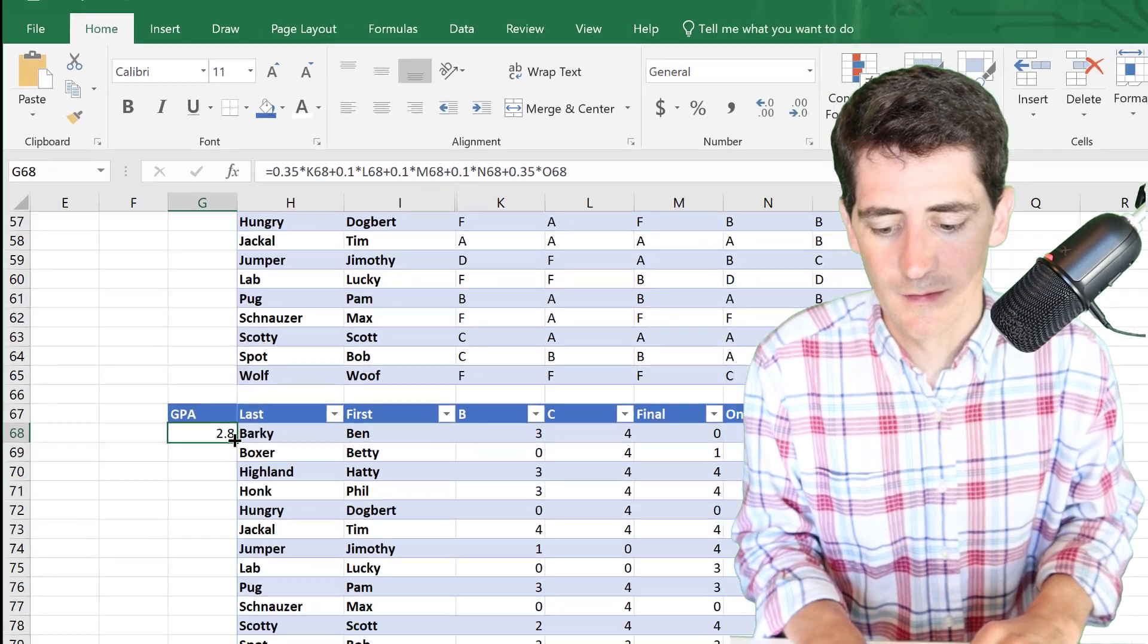
{"action": "left_click_drag", "start_coordinate": [268, 502], "coordinate": [249, 643]}
{"action": "left_click_drag", "start_coordinate": [192, 546], "coordinate": [192, 578]}
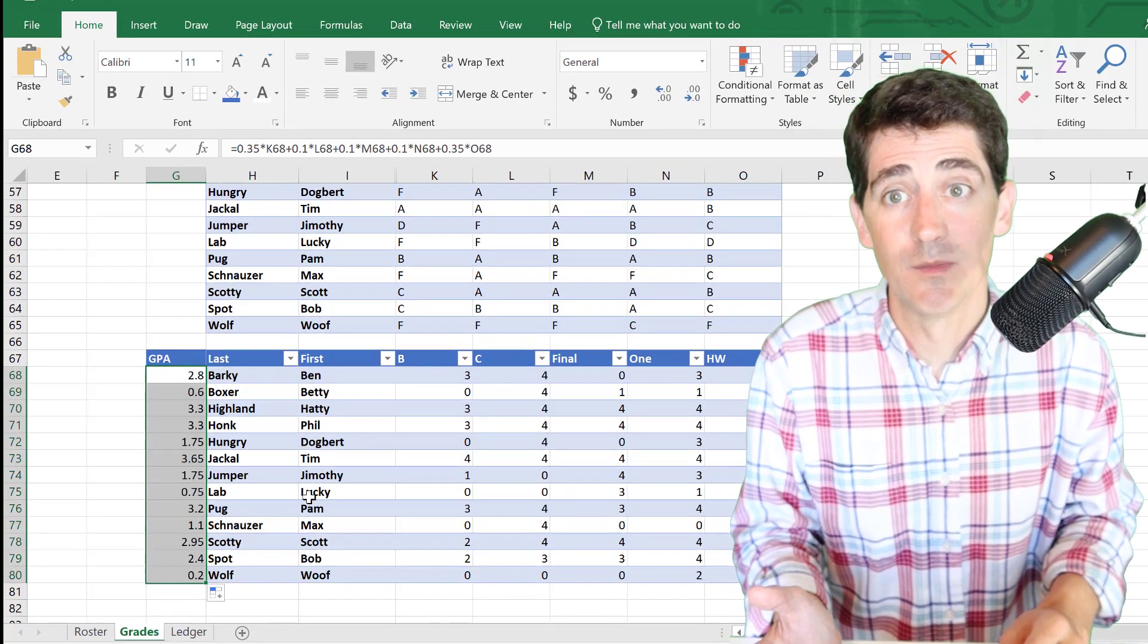
- Return to the Recode table and select Barky's overall grade cell G53
{"action": "scroll", "coordinate": [309, 371], "scroll_direction": "down", "scroll_amount": 2}
{"action": "scroll", "coordinate": [310, 371], "scroll_direction": "left", "scroll_amount": 3}
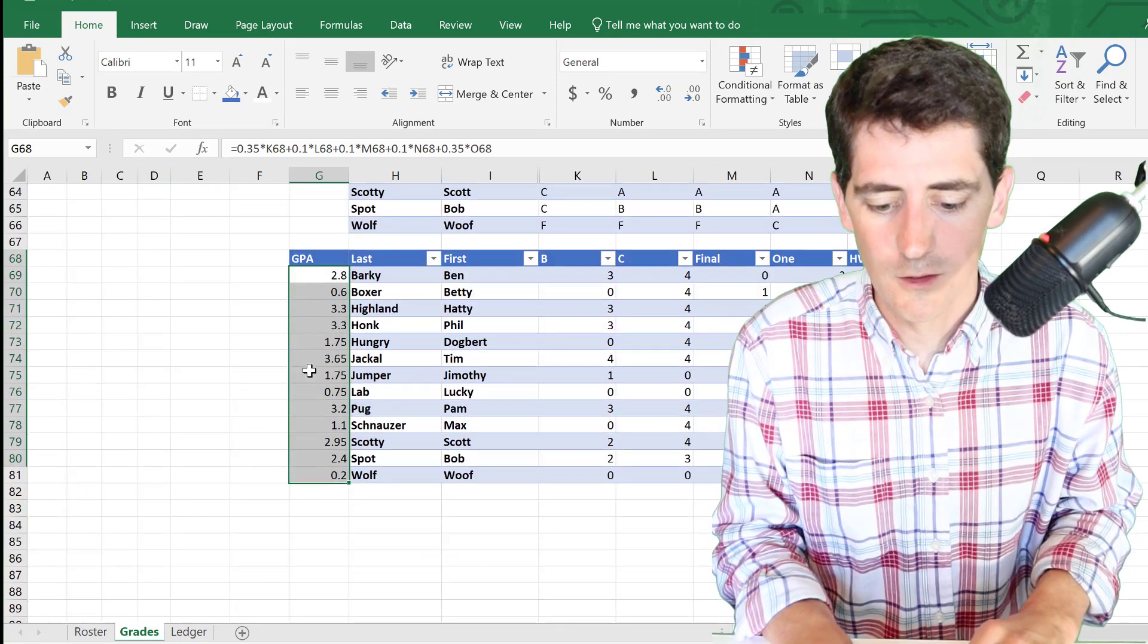
{"action": "scroll", "coordinate": [309, 371], "scroll_direction": "up", "scroll_amount": 1}
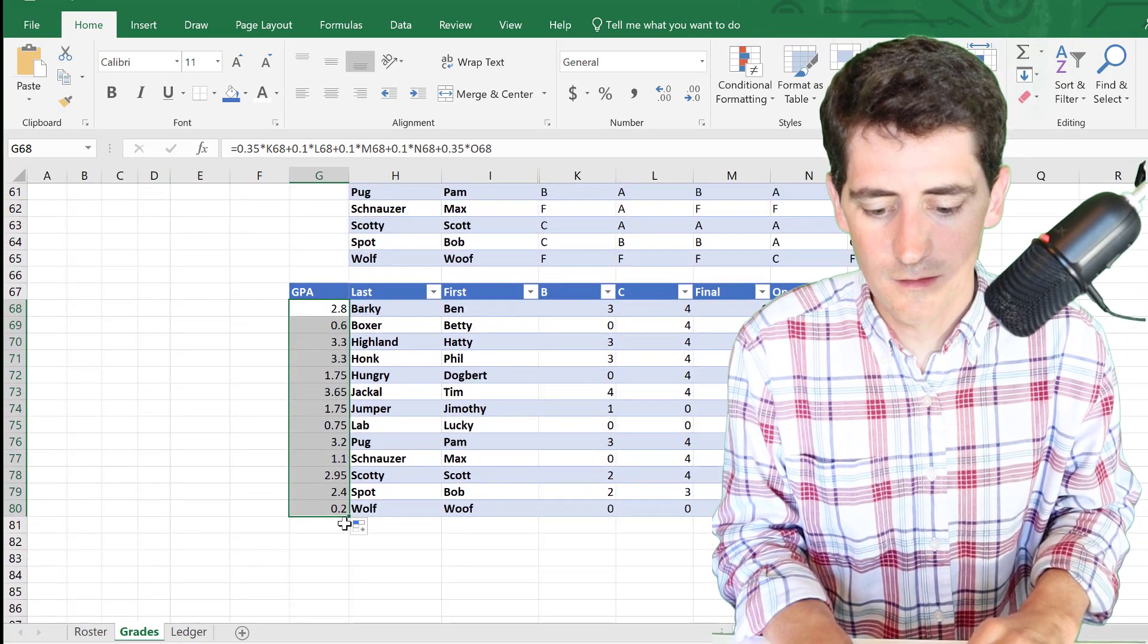
{"action": "scroll", "coordinate": [346, 520], "scroll_direction": "up", "scroll_amount": 2}
{"action": "scroll", "coordinate": [344, 525], "scroll_direction": "up", "scroll_amount": 2}
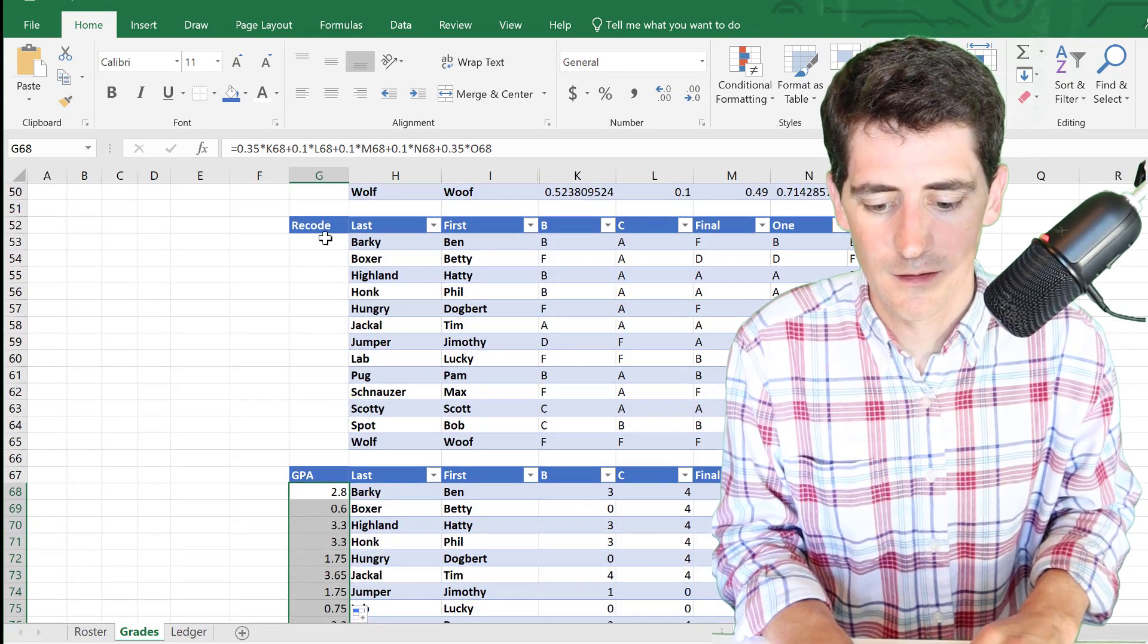
{"action": "left_click", "coordinate": [318, 241]}
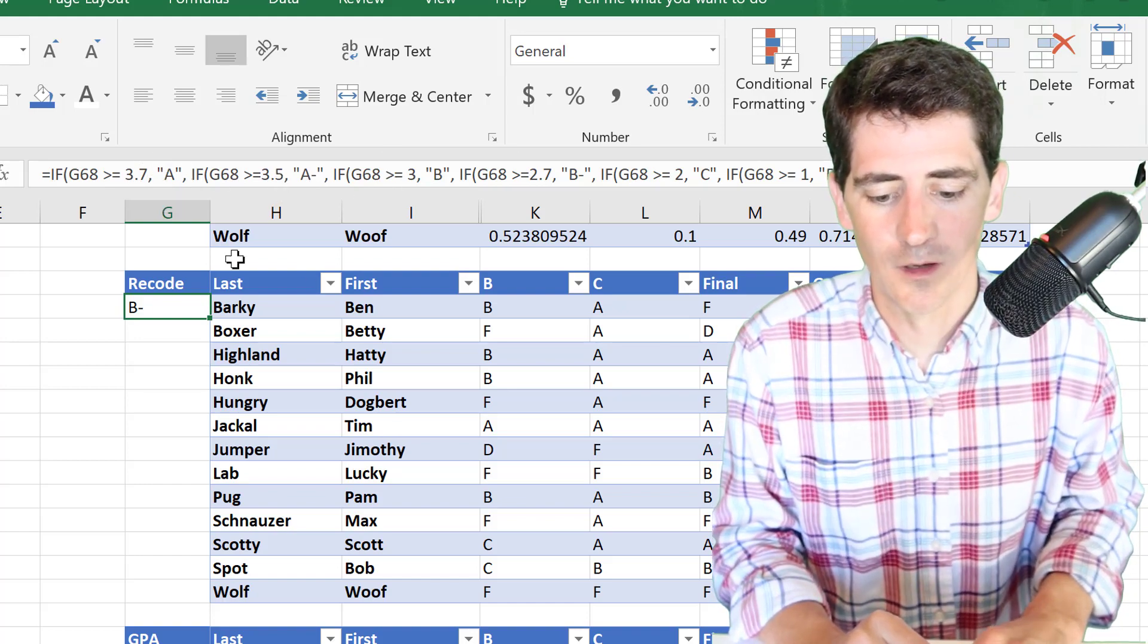
- Fill G53's GPA-cutoff letter-grade formula down to G65, giving Barky B- through Wolf F
{"action": "left_click_drag", "start_coordinate": [210, 320], "coordinate": [200, 603]}
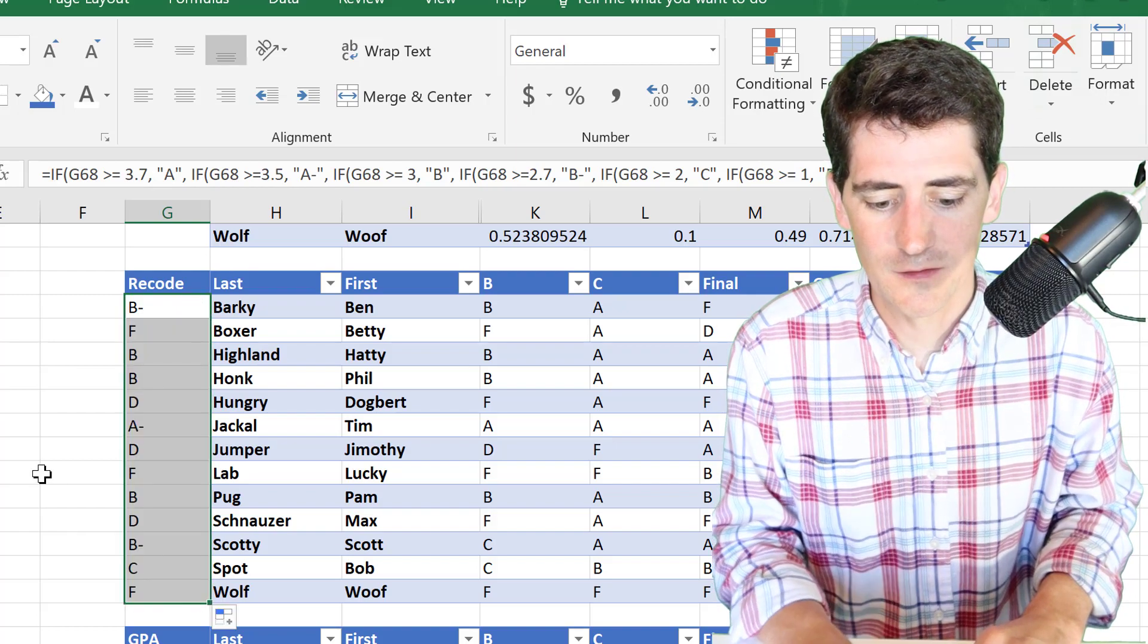
{"action": "scroll", "coordinate": [41, 475], "scroll_direction": "up", "scroll_amount": 15}
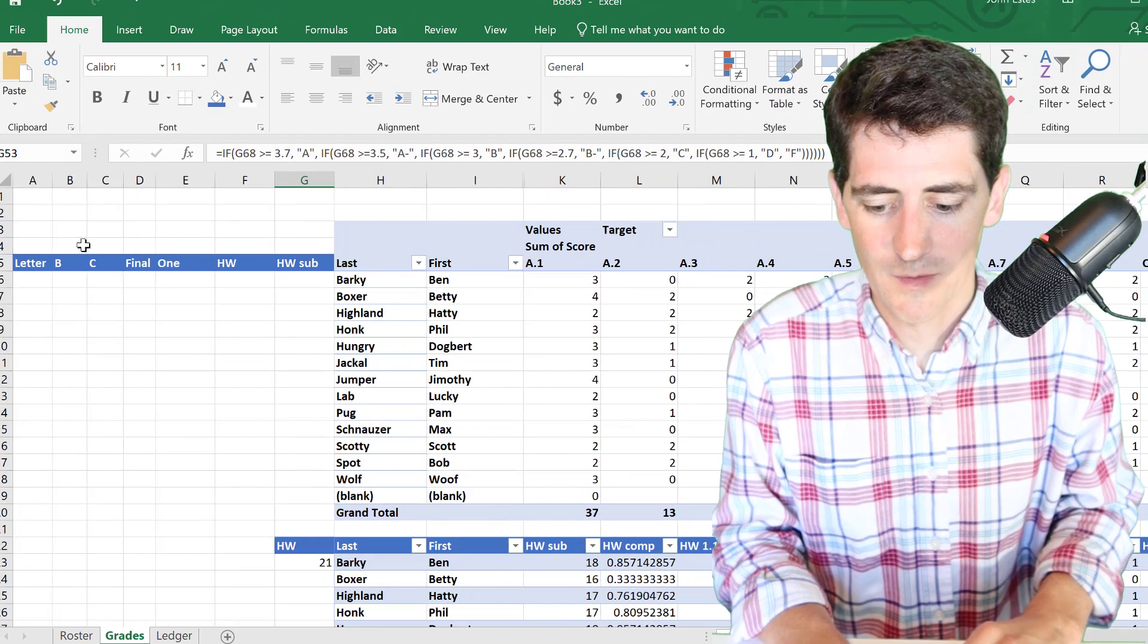
- Enter =G53 in the Letter cell A6 and fill it down to A18
{"action": "left_click", "coordinate": [30, 278]}
{"action": "left_click", "coordinate": [287, 151]}
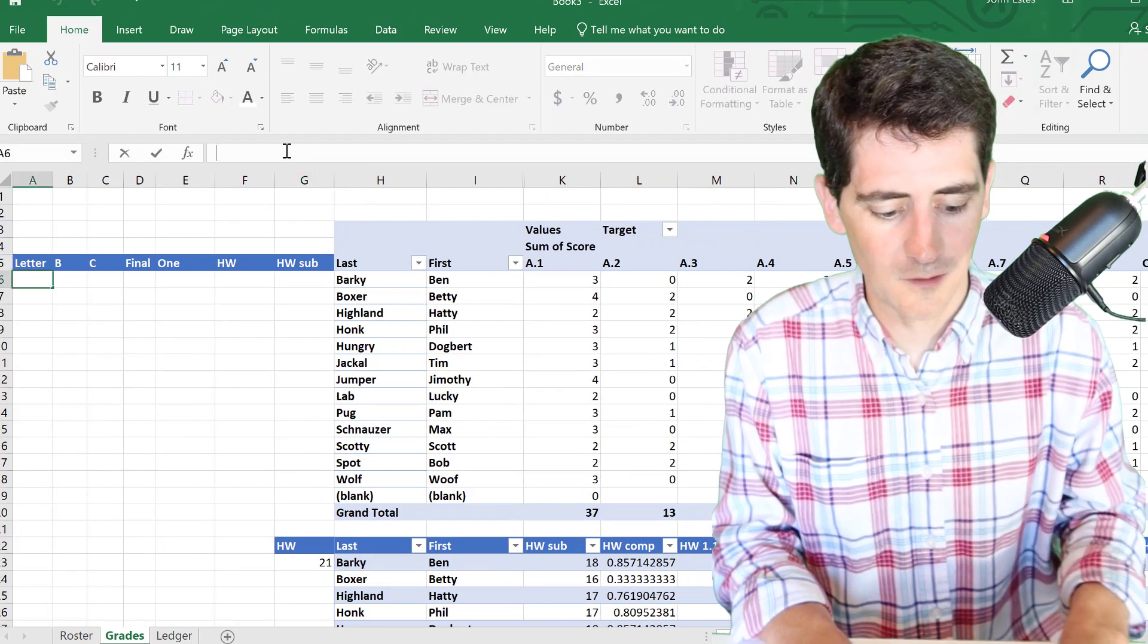
{"action": "type", "text": "="}
{"action": "scroll", "coordinate": [307, 436], "scroll_direction": "down", "scroll_amount": 8}
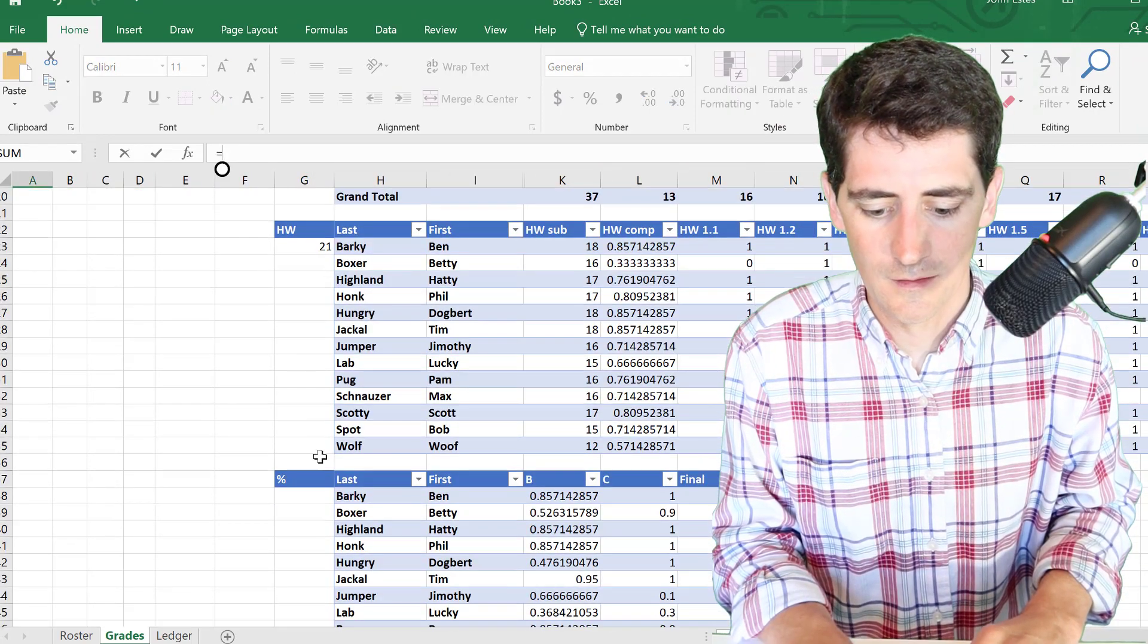
{"action": "scroll", "coordinate": [320, 458], "scroll_direction": "down", "scroll_amount": 1}
{"action": "left_click", "coordinate": [293, 578]}
{"action": "key", "text": "Return"}
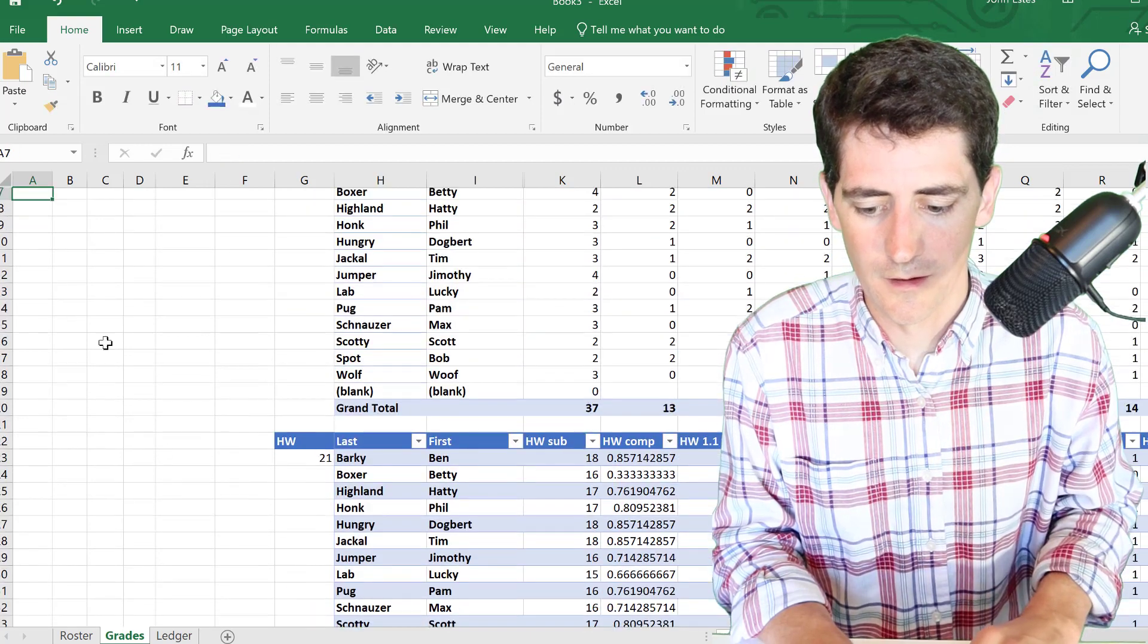
{"action": "scroll", "coordinate": [162, 452], "scroll_direction": "up", "scroll_amount": 2}
{"action": "left_click", "coordinate": [42, 282]}
{"action": "left_click_drag", "start_coordinate": [52, 288], "coordinate": [45, 486]}
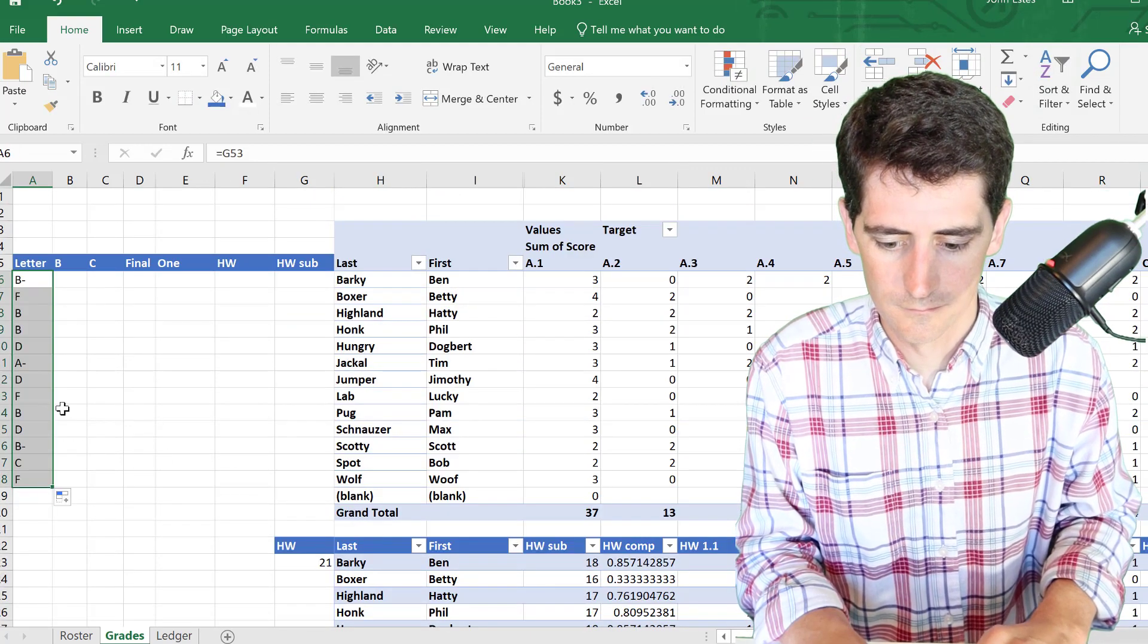
- Link B6 to =K53 and fill it across to the HW column and down to row 18
{"action": "left_click", "coordinate": [69, 280]}
{"action": "left_click", "coordinate": [241, 151]}
{"action": "type", "text": "="}
{"action": "scroll", "coordinate": [560, 462], "scroll_direction": "down", "scroll_amount": 8}
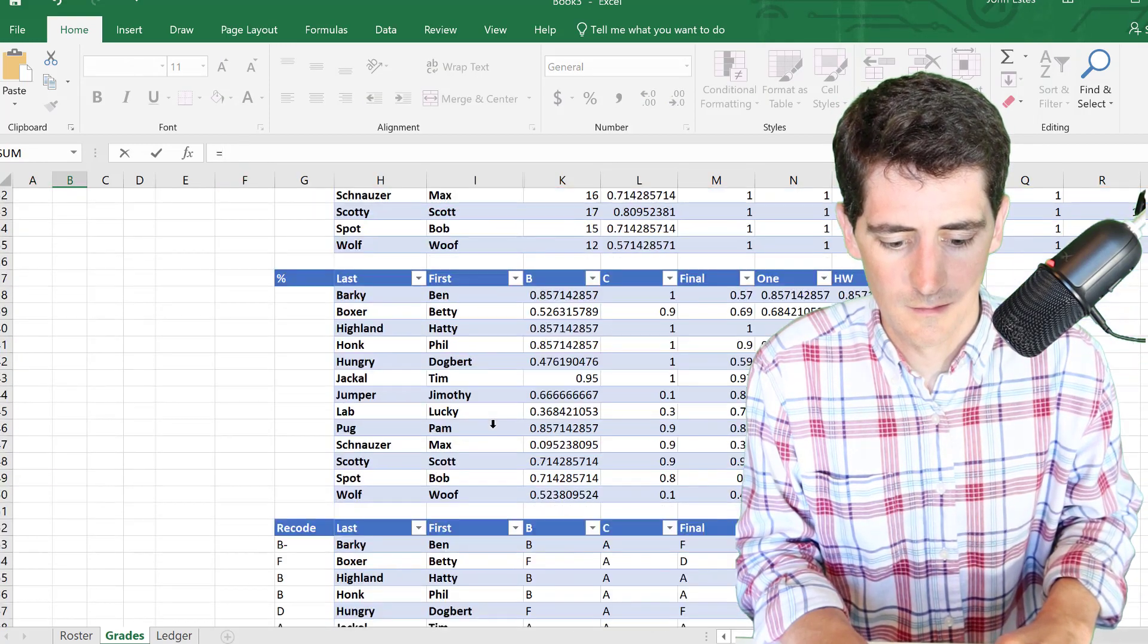
{"action": "left_click", "coordinate": [560, 493]}
{"action": "key", "text": "ctrl+Return"}
{"action": "key", "text": "Return"}
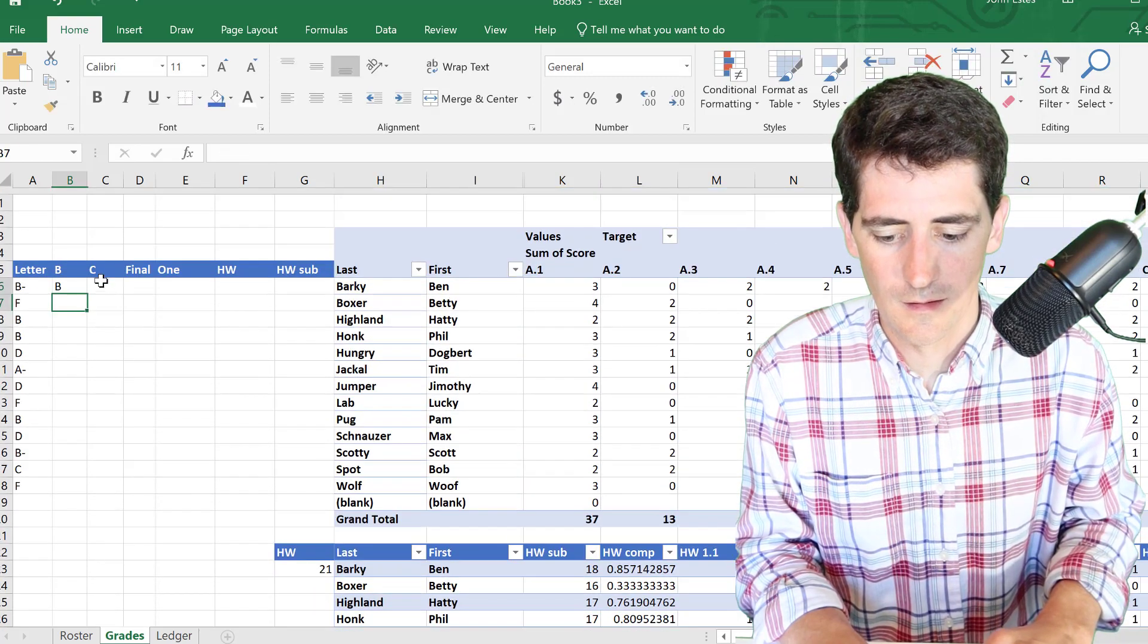
{"action": "left_click", "coordinate": [75, 281]}
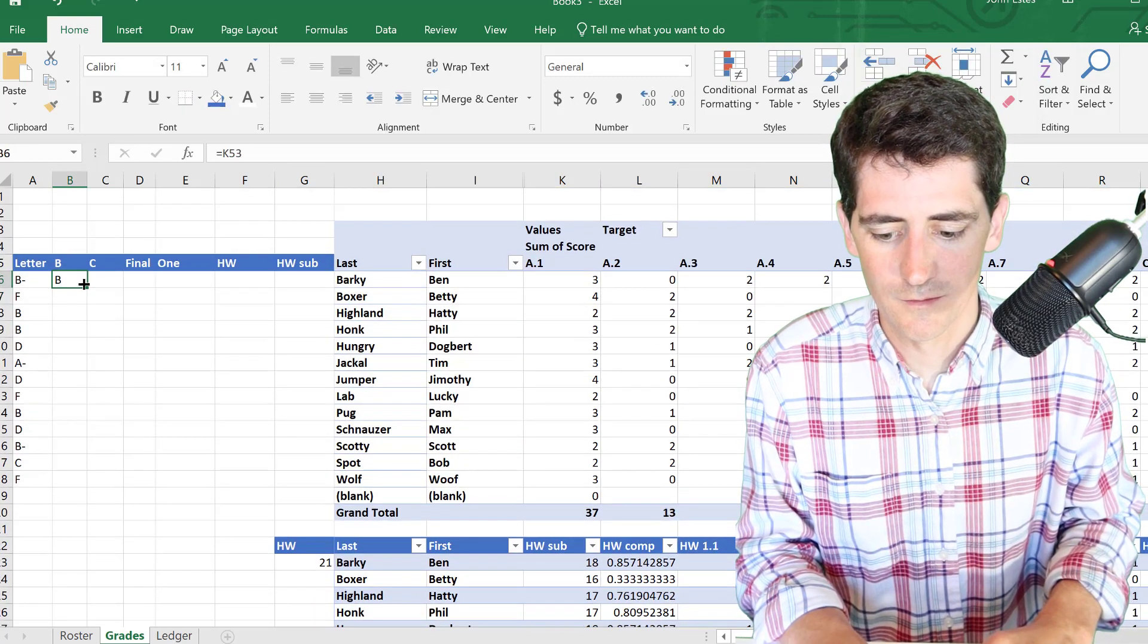
{"action": "left_click_drag", "start_coordinate": [84, 291], "coordinate": [247, 490]}
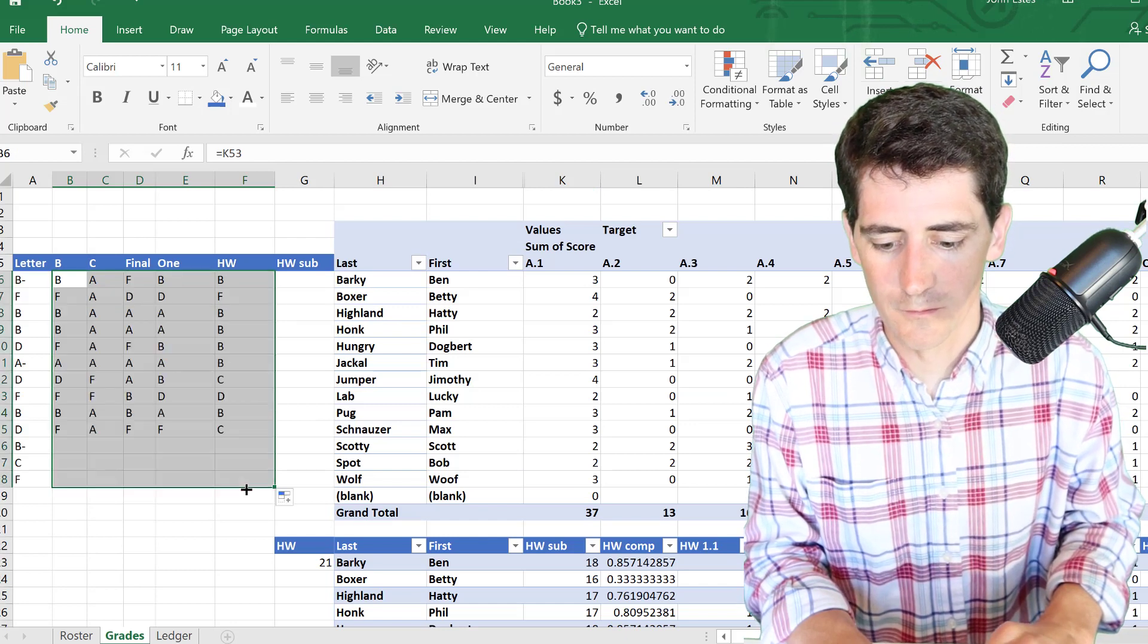
{"action": "left_click", "coordinate": [305, 279]}
{"action": "left_click", "coordinate": [280, 158]}
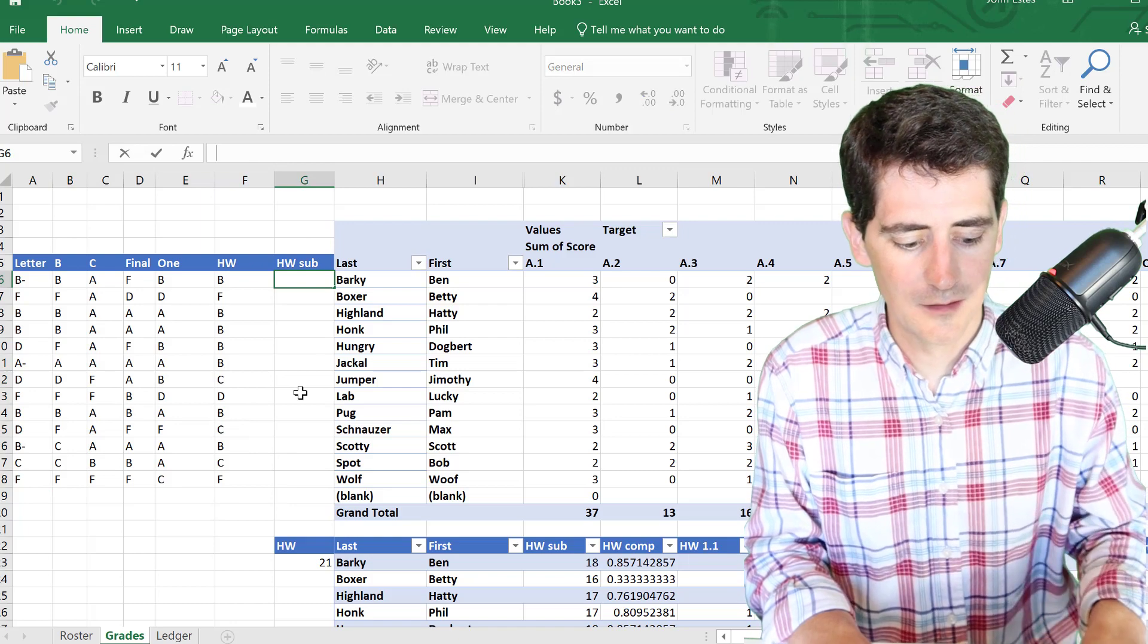
- Link G6 to Barky's homework count in K23 and fill it down to G18
{"action": "type", "text": "="}
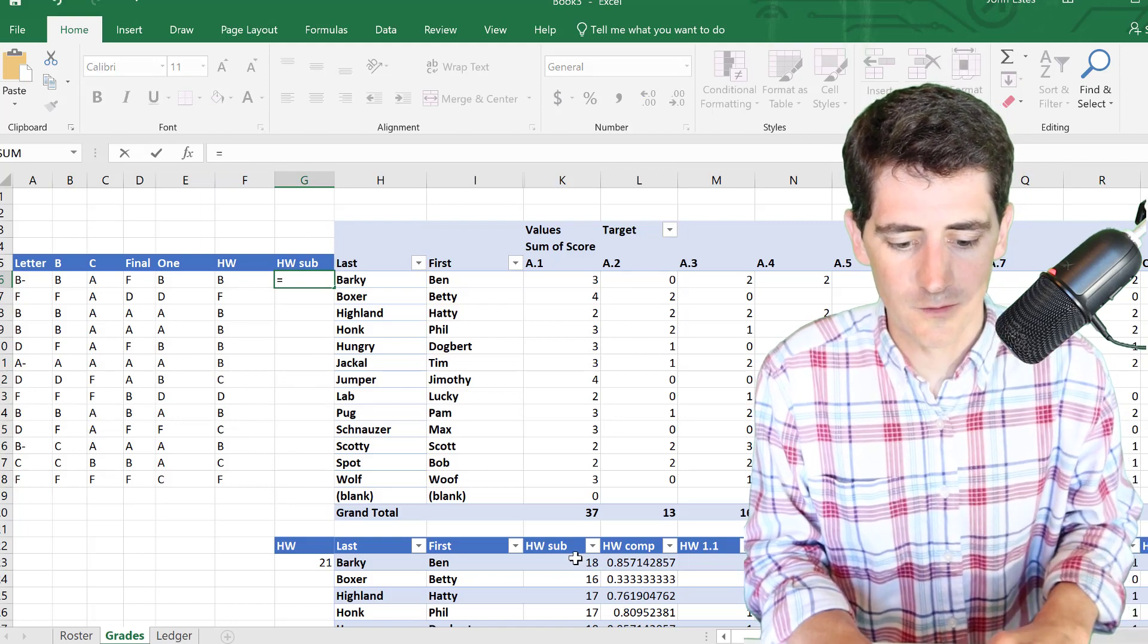
{"action": "left_click", "coordinate": [575, 558]}
{"action": "key", "text": "Return"}
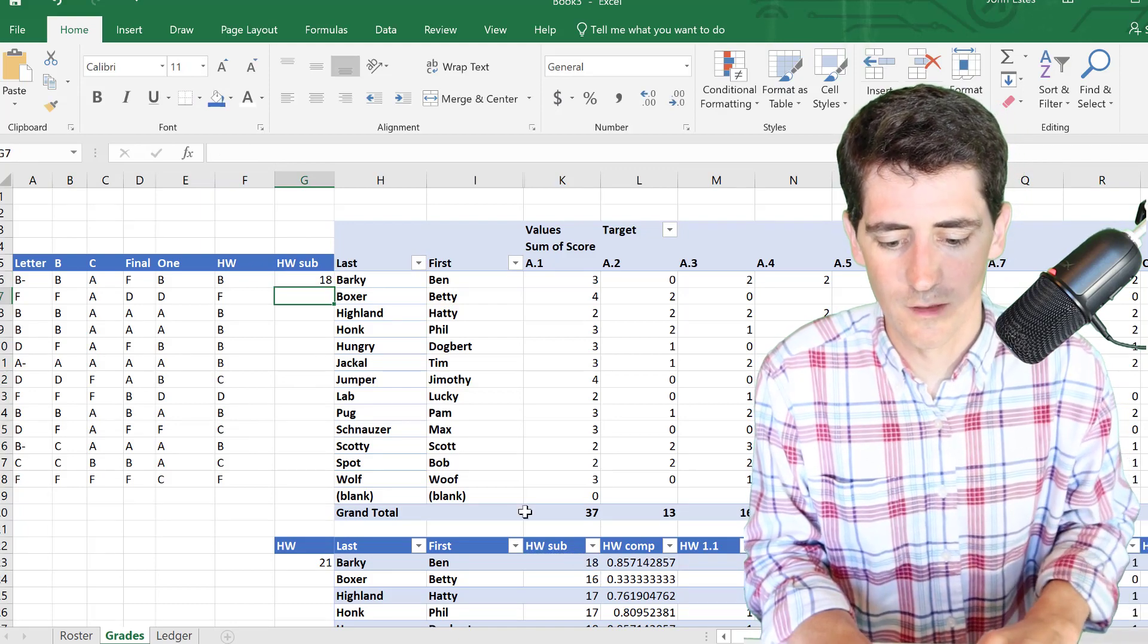
{"action": "left_click", "coordinate": [308, 277]}
{"action": "left_click_drag", "start_coordinate": [334, 286], "coordinate": [340, 486]}
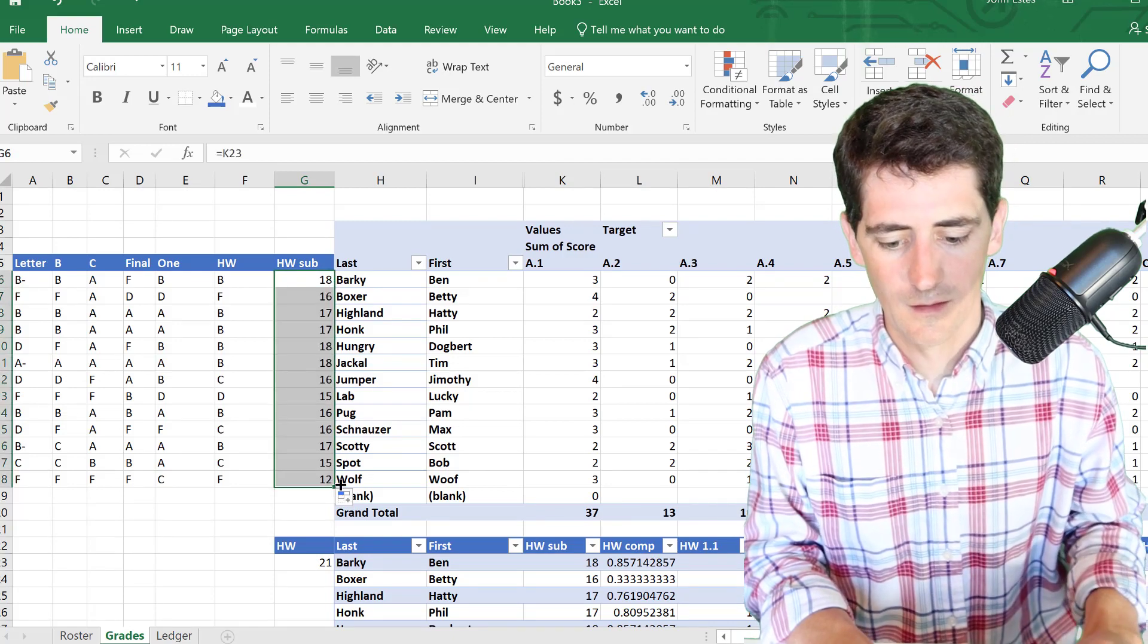
{"action": "left_click", "coordinate": [225, 482]}
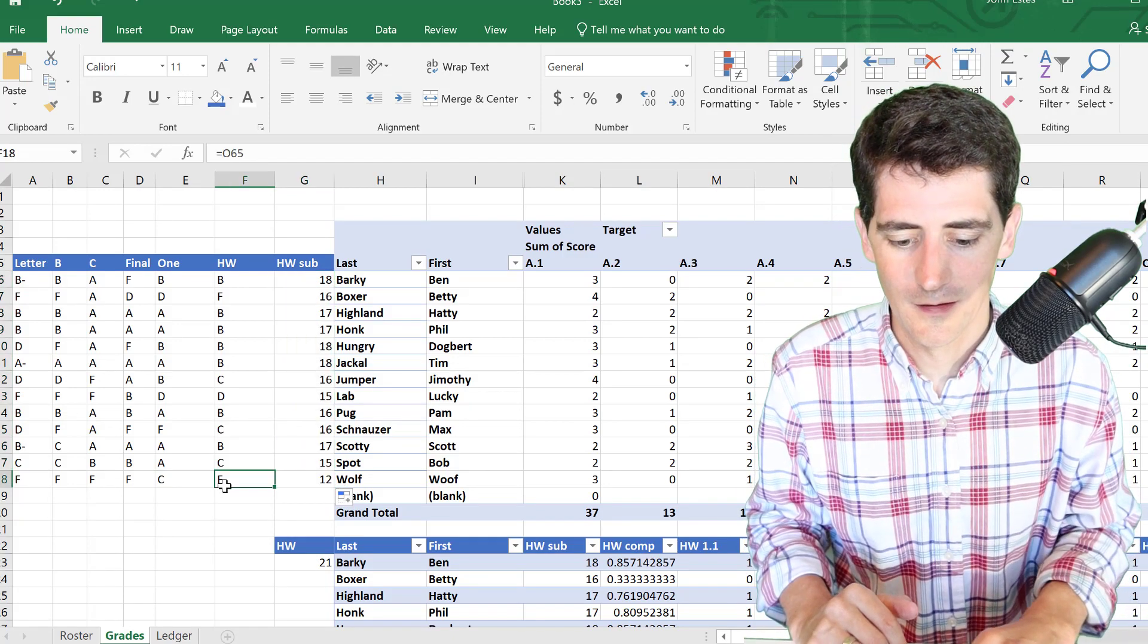
{"action": "scroll", "coordinate": [687, 469], "scroll_direction": "right", "scroll_amount": 5}
{"action": "scroll", "coordinate": [688, 469], "scroll_direction": "right", "scroll_amount": 5}
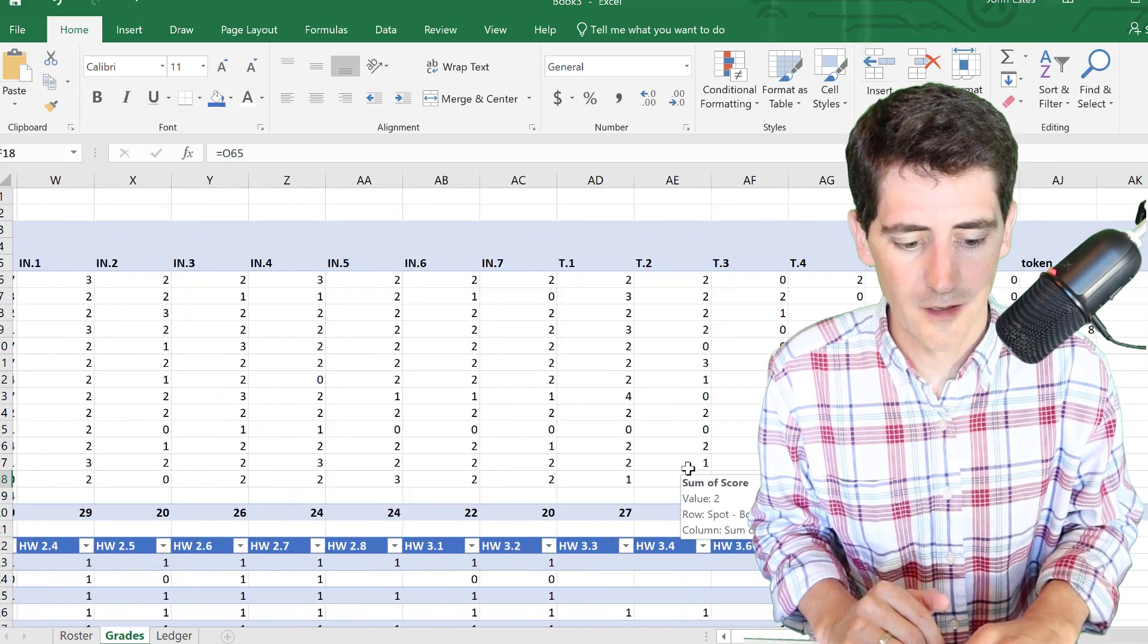
{"action": "scroll", "coordinate": [688, 468], "scroll_direction": "left", "scroll_amount": 4}
{"action": "scroll", "coordinate": [688, 469], "scroll_direction": "left", "scroll_amount": 3}
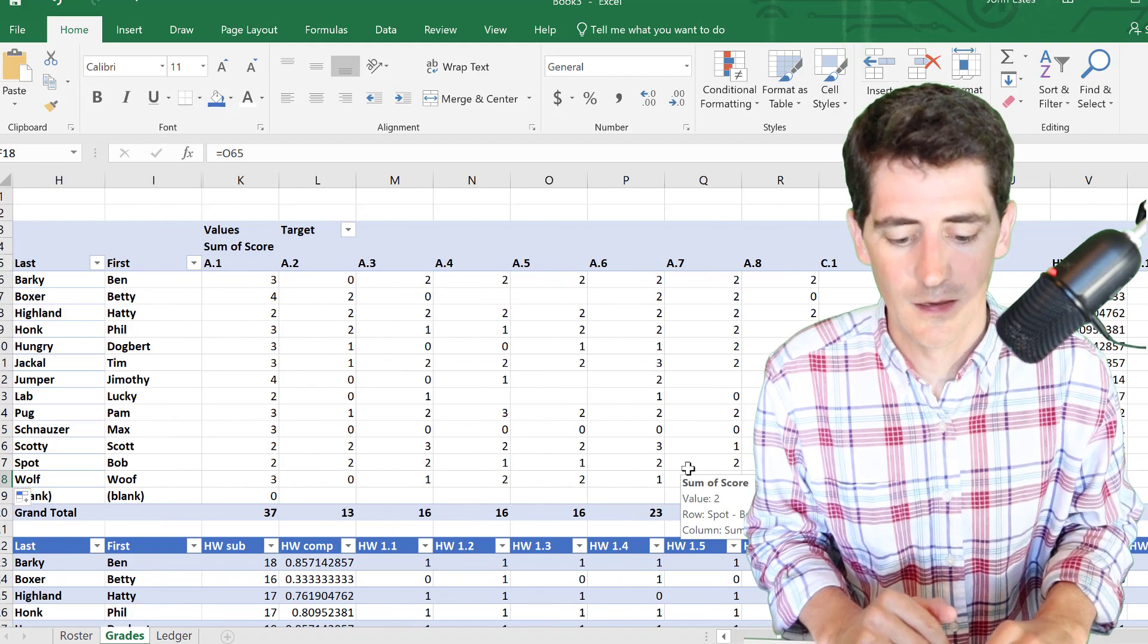
{"action": "scroll", "coordinate": [688, 468], "scroll_direction": "left", "scroll_amount": 3}
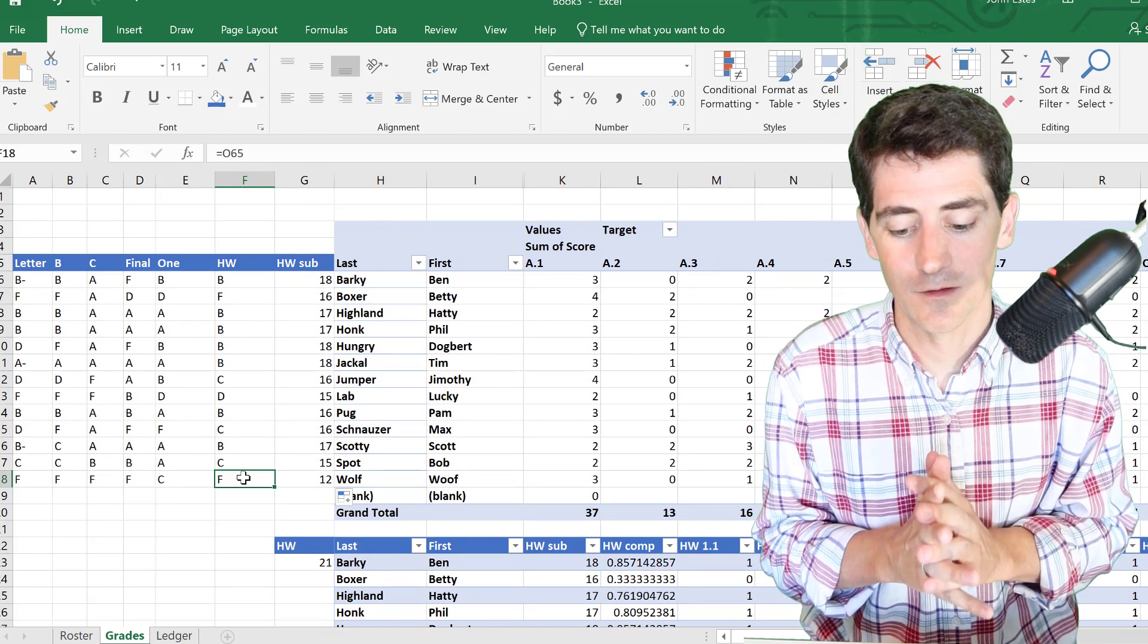
{"action": "scroll", "coordinate": [244, 478], "scroll_direction": "down", "scroll_amount": 3}
{"action": "scroll", "coordinate": [244, 478], "scroll_direction": "up", "scroll_amount": 3}
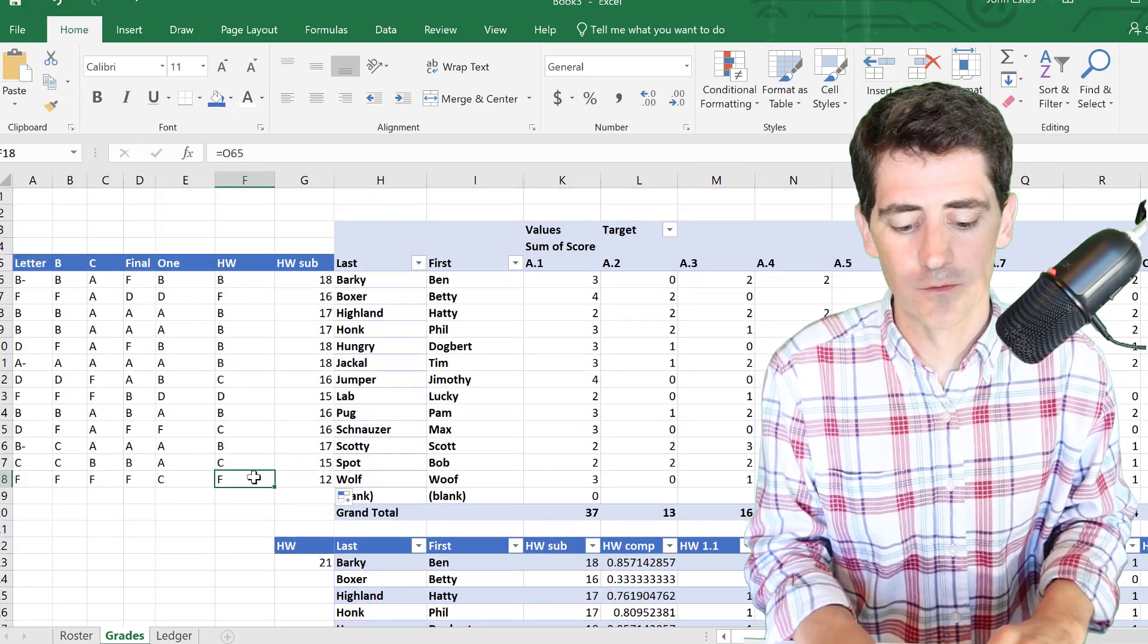
{"action": "scroll", "coordinate": [673, 587], "scroll_direction": "down", "scroll_amount": 15}
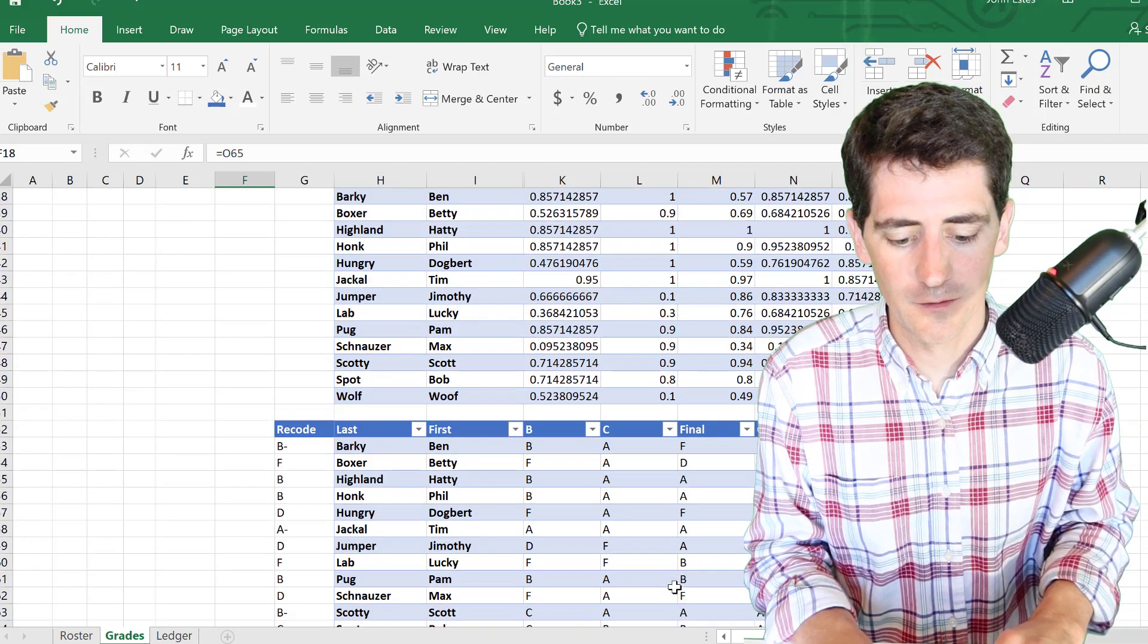
{"action": "scroll", "coordinate": [674, 587], "scroll_direction": "up", "scroll_amount": 2}
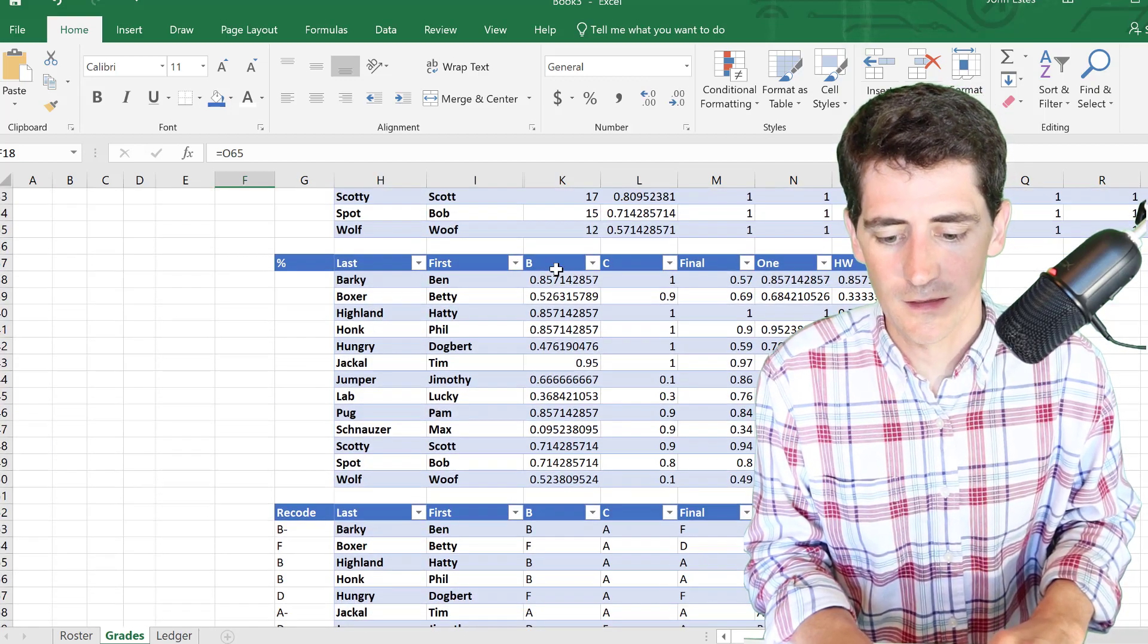
{"action": "left_click", "coordinate": [556, 270]}
{"action": "left_click", "coordinate": [584, 291]}
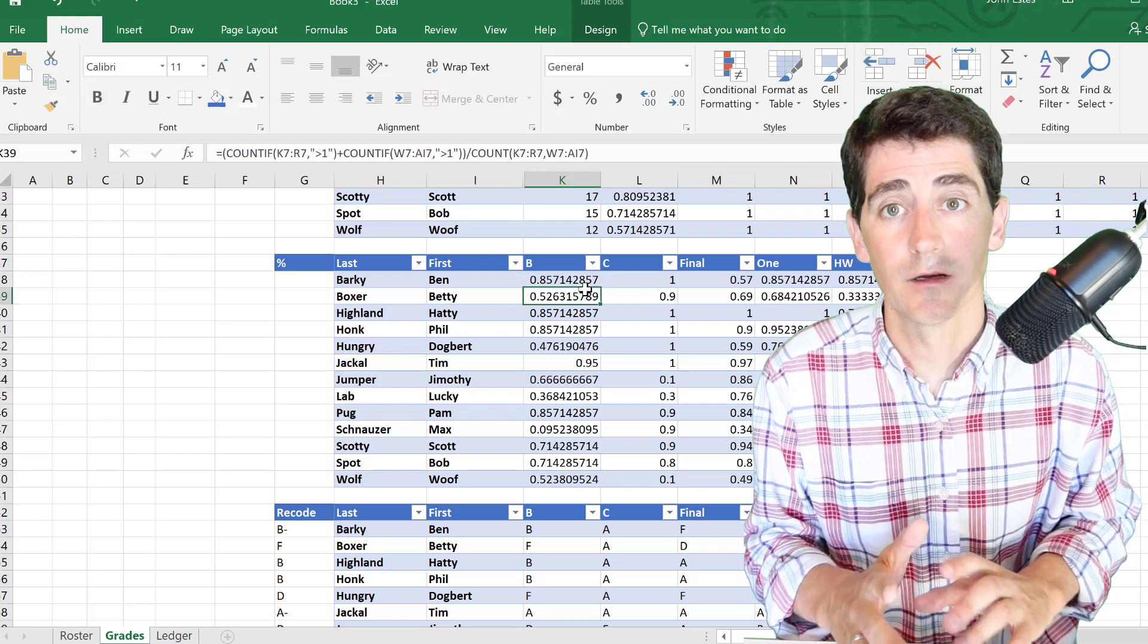
{"action": "scroll", "coordinate": [584, 290], "scroll_direction": "down", "scroll_amount": 3}
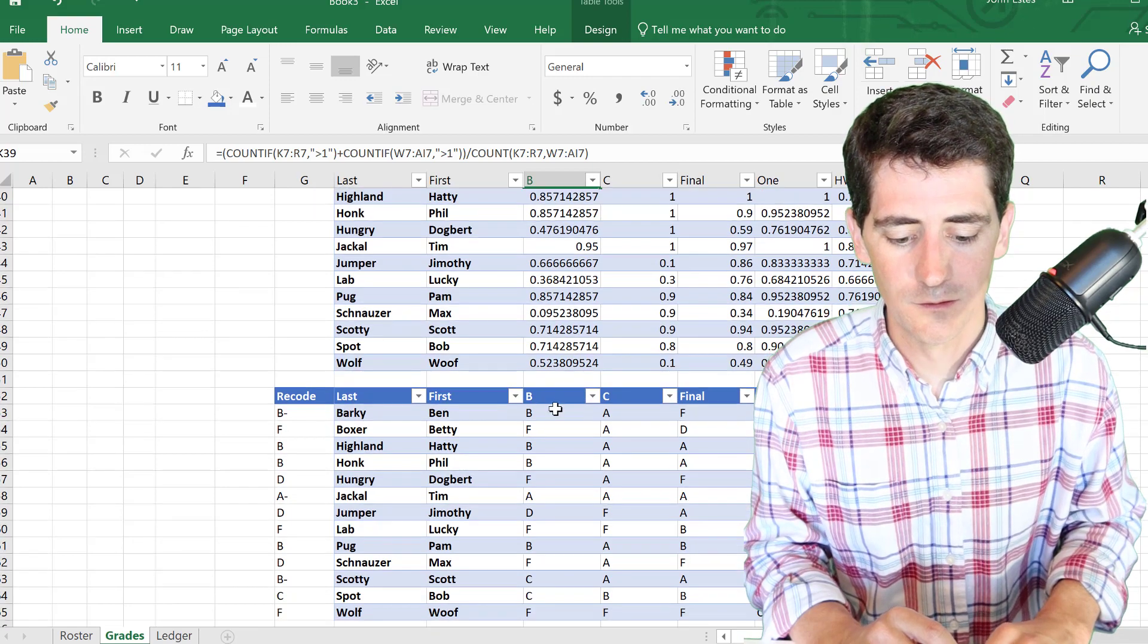
{"action": "left_click", "coordinate": [553, 410]}
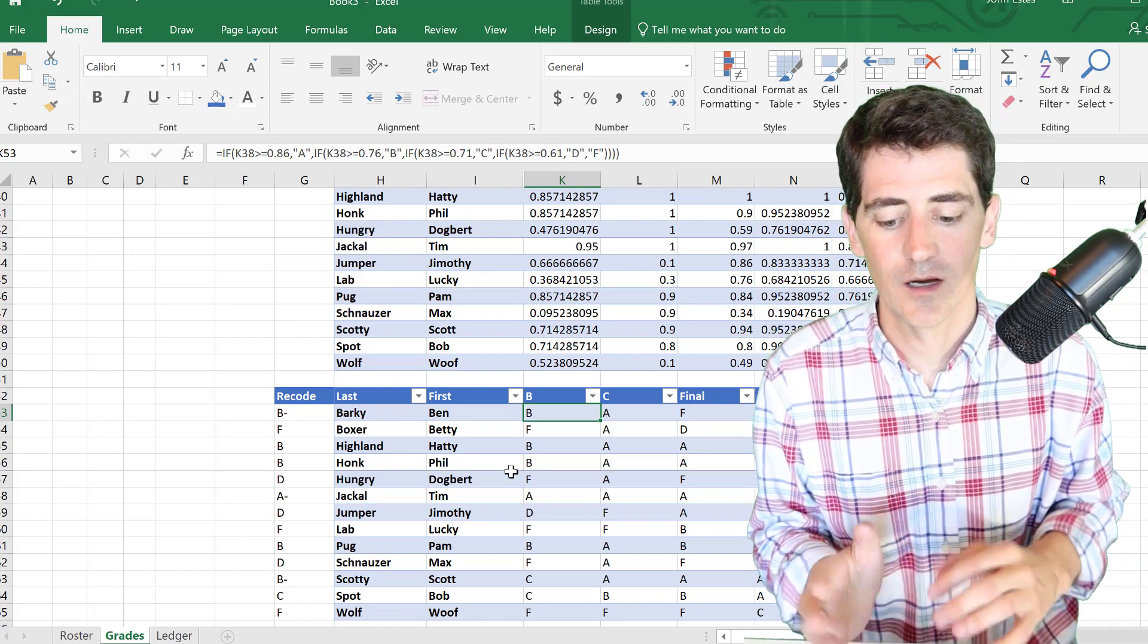
{"action": "scroll", "coordinate": [538, 519], "scroll_direction": "down", "scroll_amount": 9}
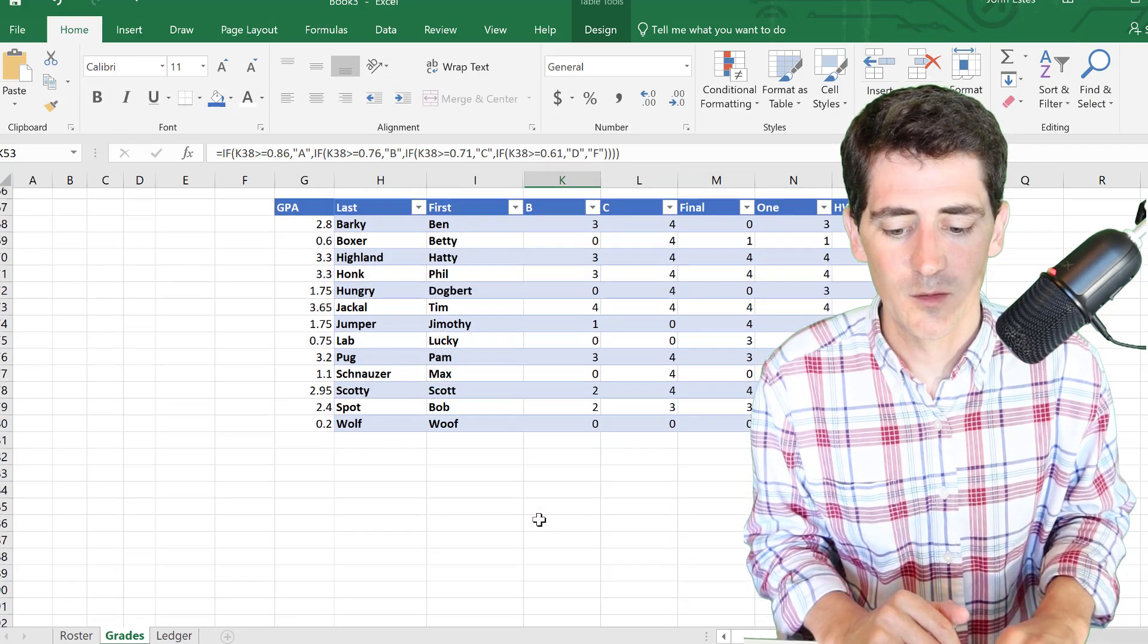
{"action": "scroll", "coordinate": [538, 518], "scroll_direction": "up", "scroll_amount": 1}
{"action": "left_click", "coordinate": [322, 264]}
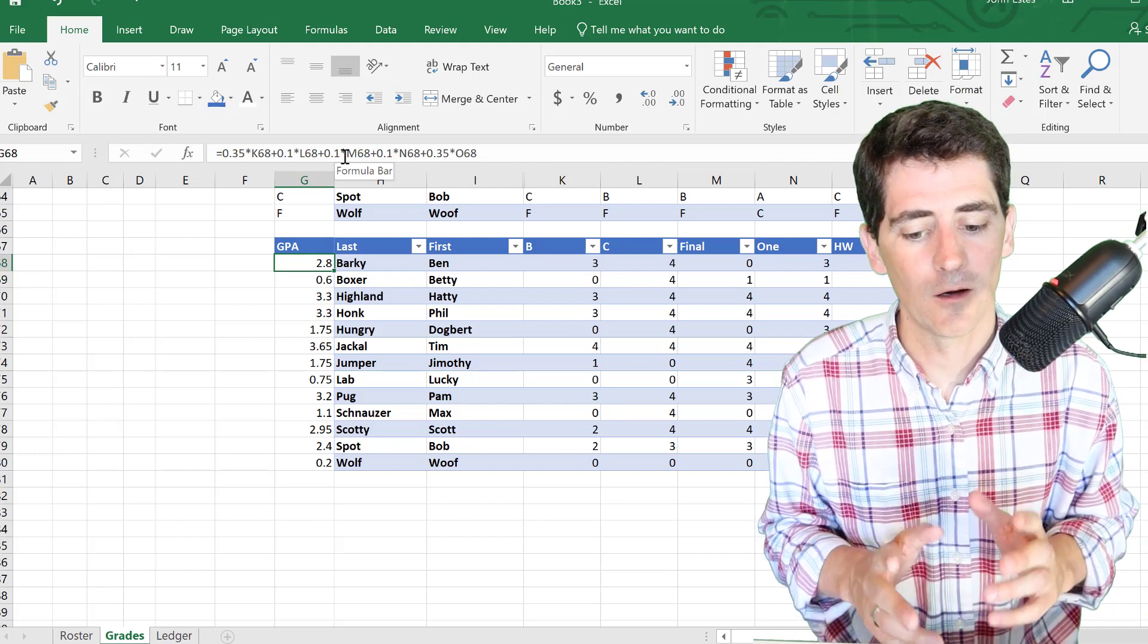
{"action": "scroll", "coordinate": [307, 243], "scroll_direction": "up", "scroll_amount": 15}
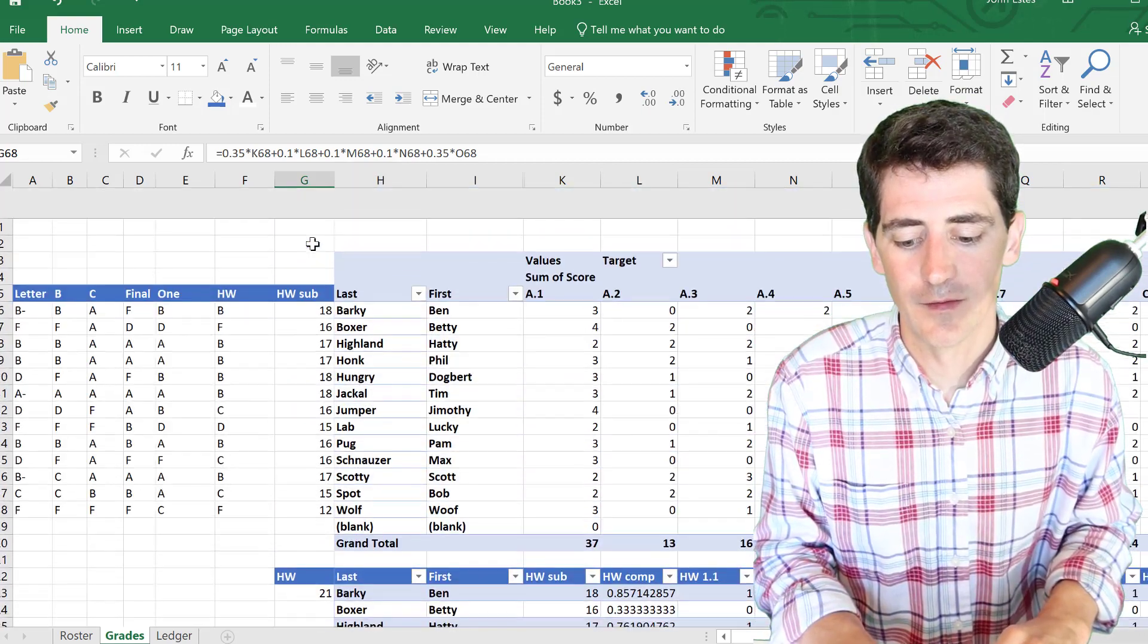
- Select the grade block from A5 down to row 18 and across to zfinal (A5:BL18)
{"action": "left_click", "coordinate": [45, 258]}
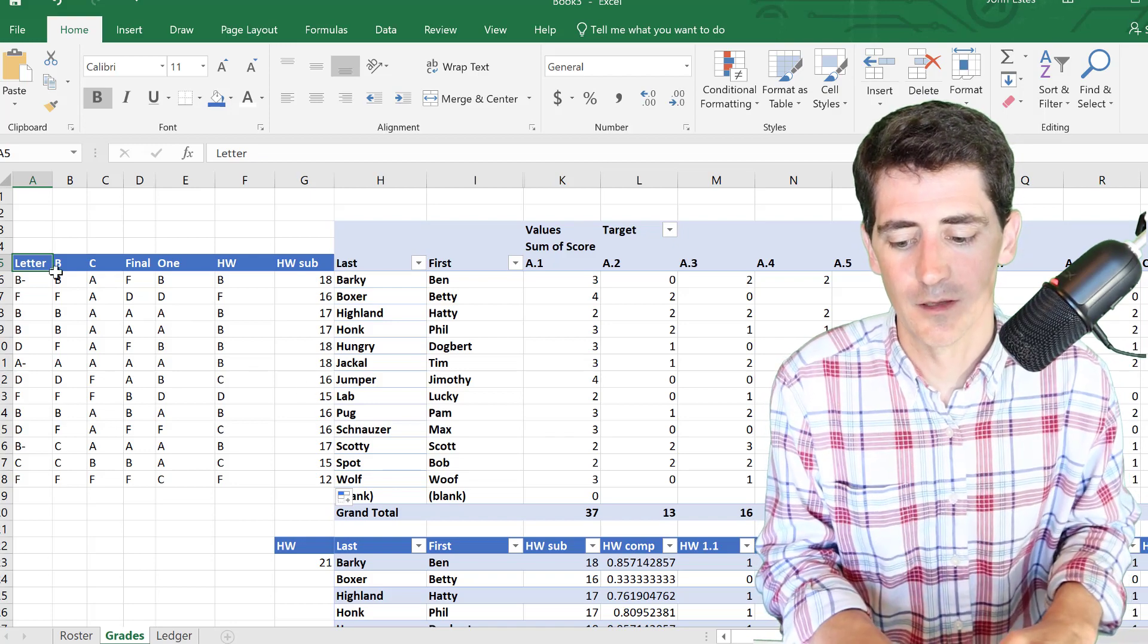
{"action": "key", "text": "shift+Down"}
{"action": "key", "text": "shift+Down"}
{"action": "key", "text": "shift+Down"}
{"action": "key", "text": "shift+Down"}
{"action": "key", "text": "shift+Down"}
{"action": "key", "text": "shift+Down"}
{"action": "key", "text": "shift+Down"}
{"action": "key", "text": "shift+Down"}
{"action": "key", "text": "shift+Down"}
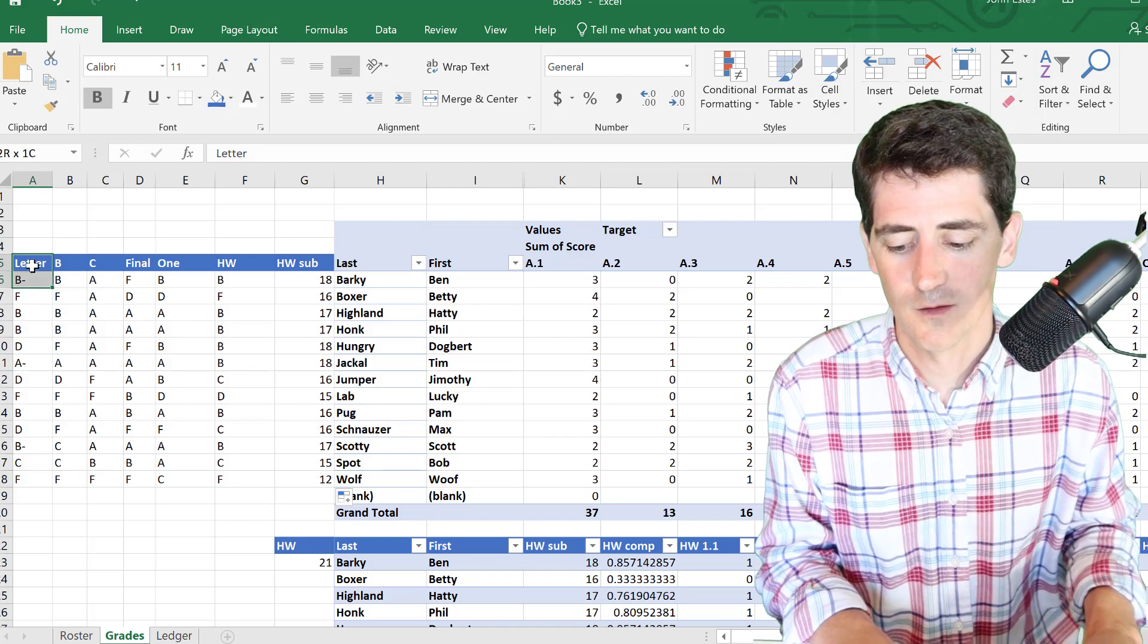
{"action": "key", "text": "shift+Down"}
{"action": "key", "text": "shift+Down"}
{"action": "key", "text": "shift+Down"}
{"action": "key", "text": "shift+Down"}
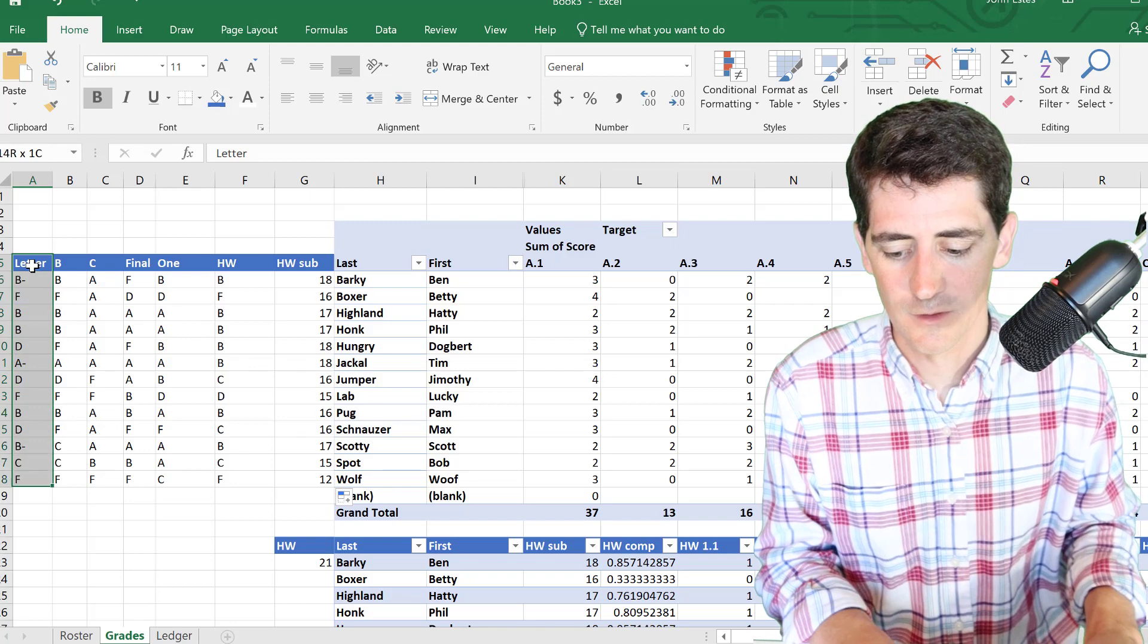
{"action": "key", "text": "shift+Right"}
{"action": "key", "text": "shift+Right"}
{"action": "key", "text": "shift+Right"}
{"action": "key", "text": "shift+Right"}
{"action": "key", "text": "shift+Right"}
{"action": "key", "text": "shift+Right"}
{"action": "key", "text": "shift+Right"}
{"action": "key", "text": "shift+Right"}
{"action": "key", "text": "shift+Right"}
{"action": "key", "text": "shift+Right"}
{"action": "key", "text": "shift+Right"}
{"action": "key", "text": "shift+Right"}
{"action": "key", "text": "shift+Right"}
{"action": "key", "text": "shift+Right"}
{"action": "key", "text": "shift+Right"}
{"action": "key", "text": "shift+Right"}
{"action": "key", "text": "shift+Right"}
{"action": "key", "text": "shift+Right"}
{"action": "key", "text": "shift+Right"}
{"action": "key", "text": "shift+Right"}
{"action": "key", "text": "shift+Right"}
{"action": "key", "text": "shift+Right"}
{"action": "key", "text": "shift+Right"}
{"action": "key", "text": "shift+Right"}
{"action": "key", "text": "shift+Right"}
{"action": "key", "text": "shift+Right"}
{"action": "key", "text": "shift+Right"}
{"action": "key", "text": "shift+Right"}
{"action": "key", "text": "shift+Right"}
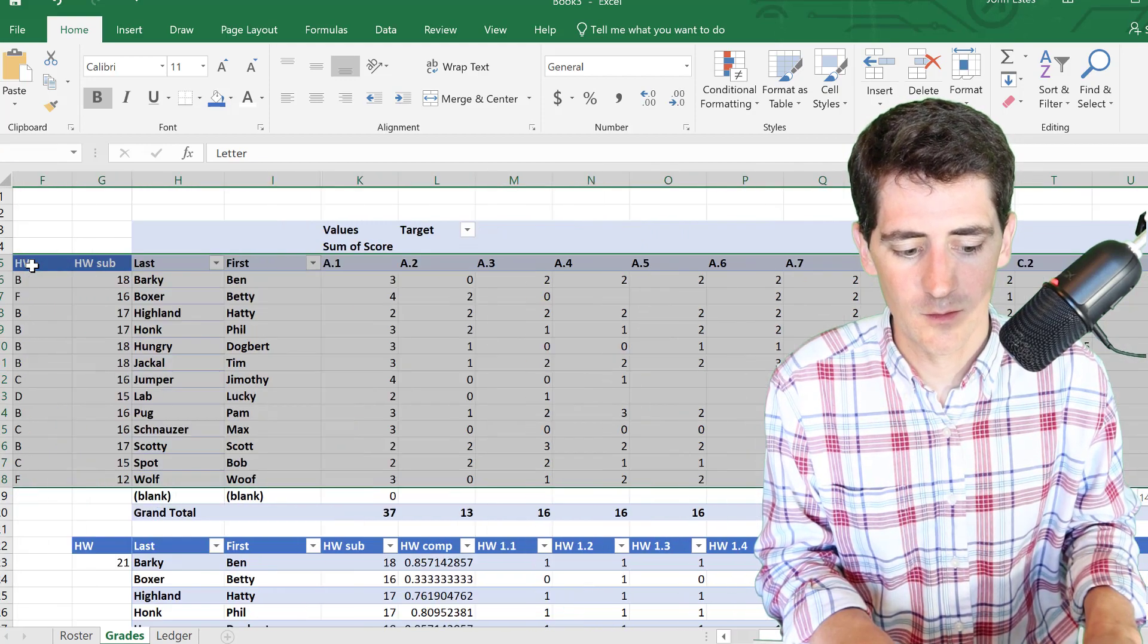
{"action": "key", "text": "shift+Right"}
{"action": "key", "text": "shift+Right"}
{"action": "key", "text": "shift+Right"}
{"action": "key", "text": "shift+Right"}
{"action": "key", "text": "shift+Right"}
{"action": "key", "text": "shift+Right"}
{"action": "key", "text": "shift+Right"}
{"action": "key", "text": "shift+Right"}
{"action": "key", "text": "shift+Right"}
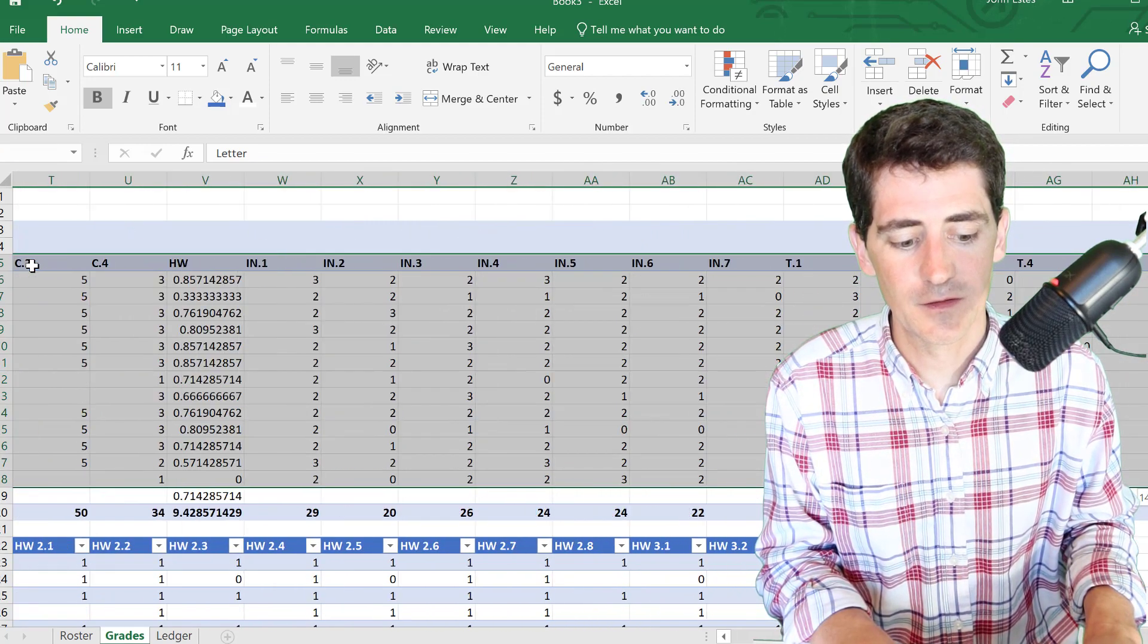
{"action": "key", "text": "shift+Right"}
{"action": "key", "text": "shift+Right"}
{"action": "key", "text": "shift+Right"}
{"action": "key", "text": "shift+Right"}
{"action": "key", "text": "shift+Right"}
{"action": "key", "text": "shift+Right"}
{"action": "key", "text": "shift+Right"}
{"action": "key", "text": "shift+Right"}
{"action": "key", "text": "shift+Right"}
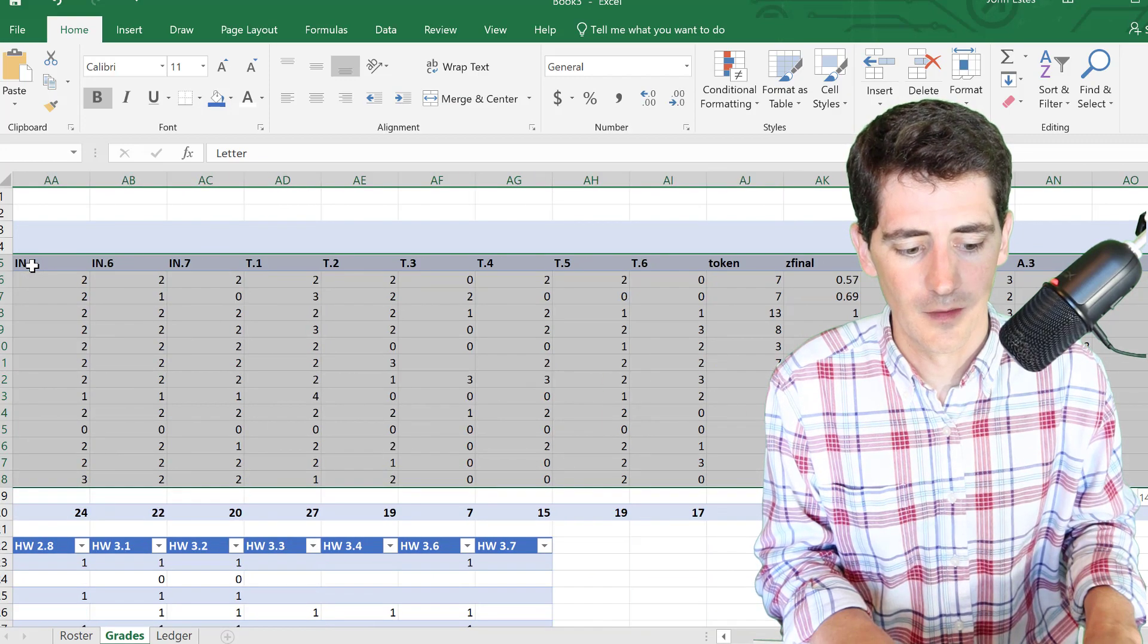
{"action": "key", "text": "shift+Right"}
{"action": "key", "text": "shift+Right"}
{"action": "key", "text": "shift+Right"}
{"action": "key", "text": "shift+Right"}
{"action": "key", "text": "shift+Right"}
{"action": "key", "text": "shift+Right"}
{"action": "key", "text": "shift+Right"}
{"action": "key", "text": "shift+Right"}
{"action": "key", "text": "shift+Right"}
{"action": "key", "text": "shift+Right"}
{"action": "key", "text": "shift+Right"}
{"action": "key", "text": "shift+Right"}
{"action": "key", "text": "shift+Right"}
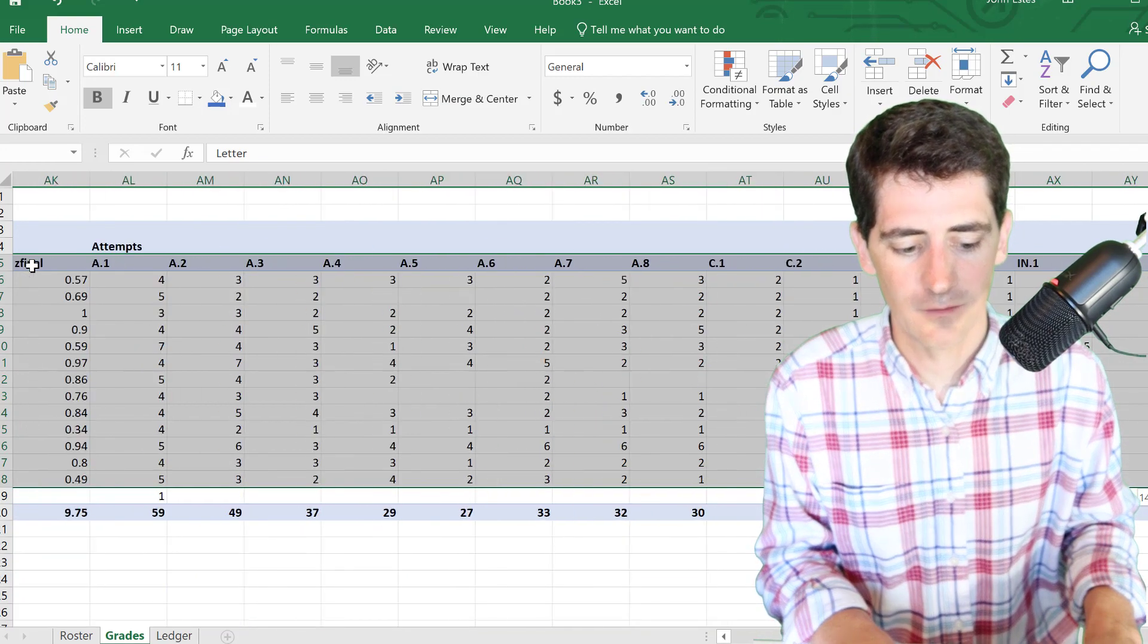
{"action": "key", "text": "shift+Right"}
{"action": "key", "text": "shift+Right"}
{"action": "key", "text": "shift+Right"}
{"action": "key", "text": "shift+Right"}
{"action": "key", "text": "shift+Right"}
{"action": "left_click", "coordinate": [385, 29]}
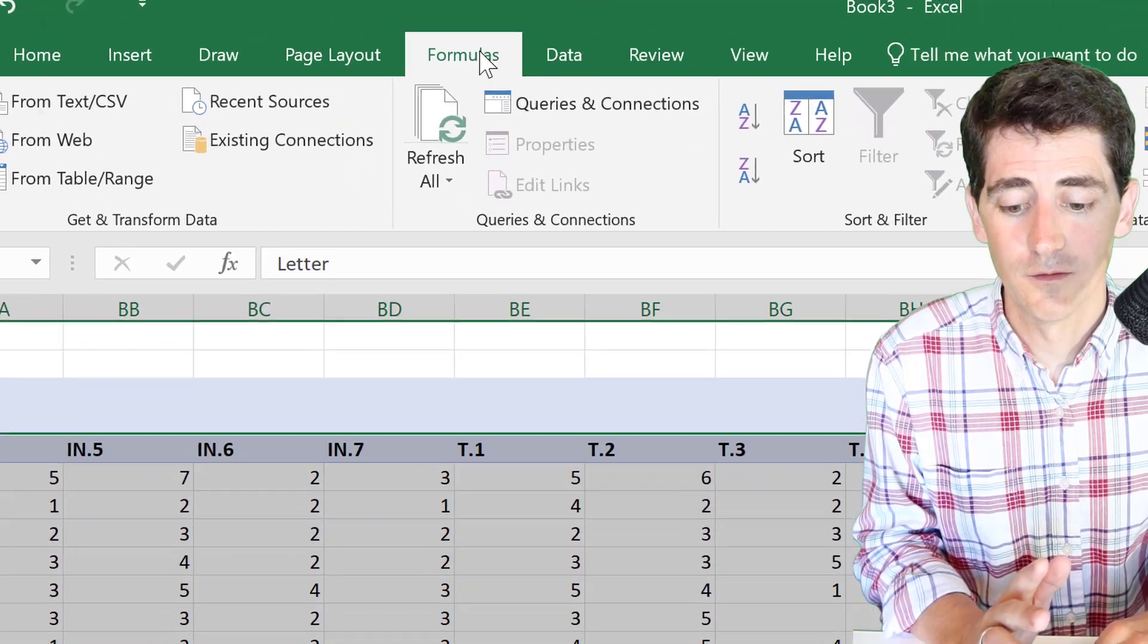
- Define the name testing_cal2 for the selected range Grades!A5:BL18
{"action": "left_click", "coordinate": [338, 30]}
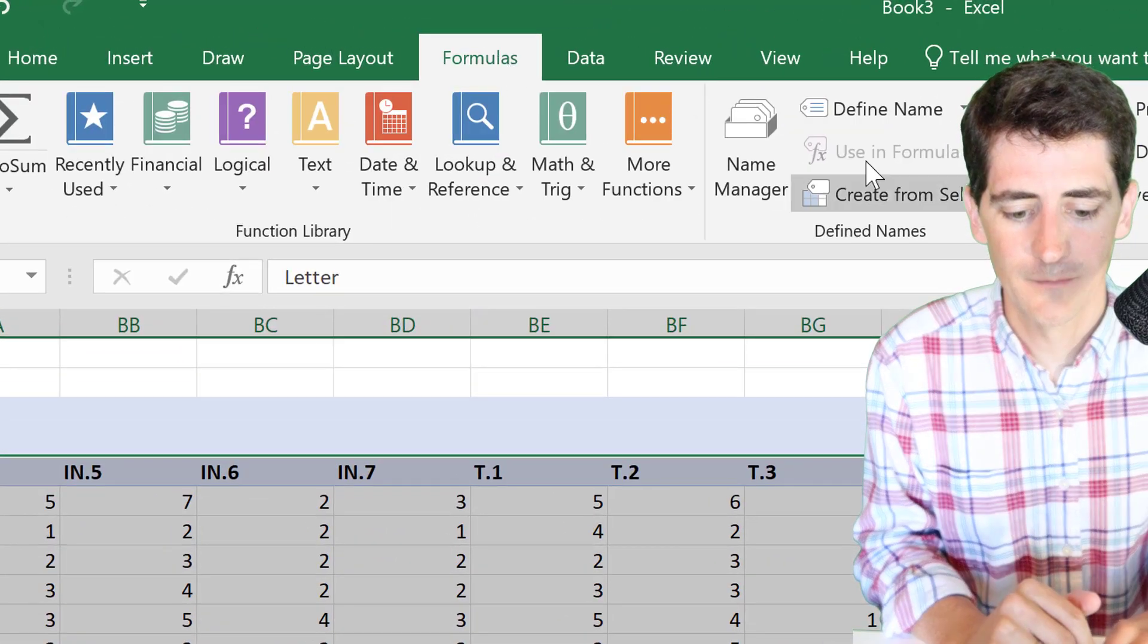
{"action": "left_click", "coordinate": [930, 115]}
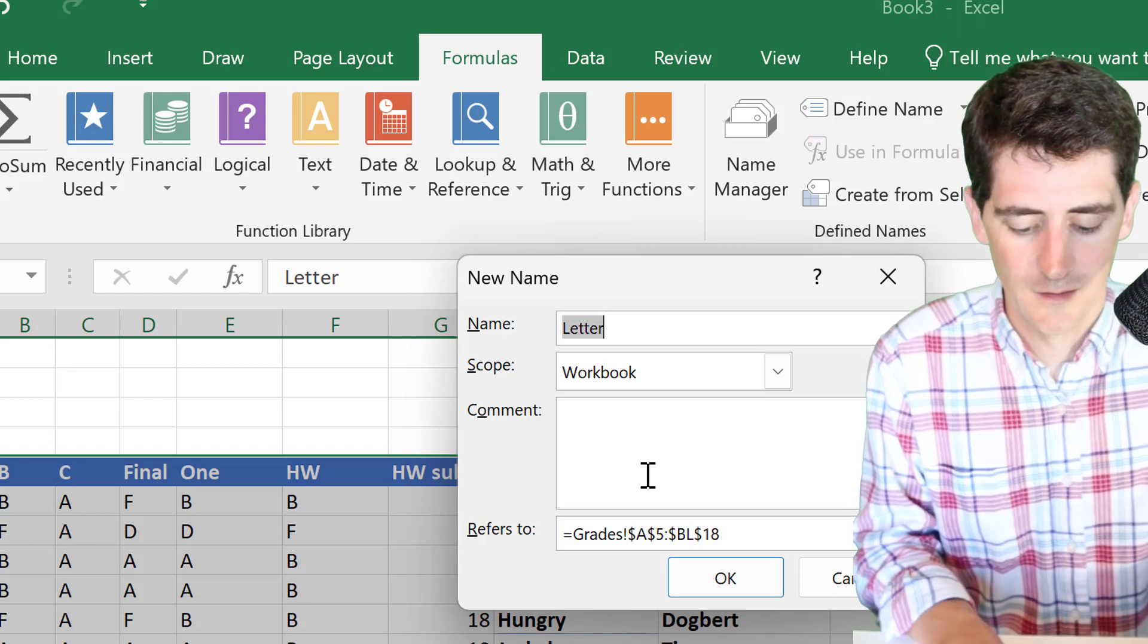
{"action": "type", "text": "testing_cal"}
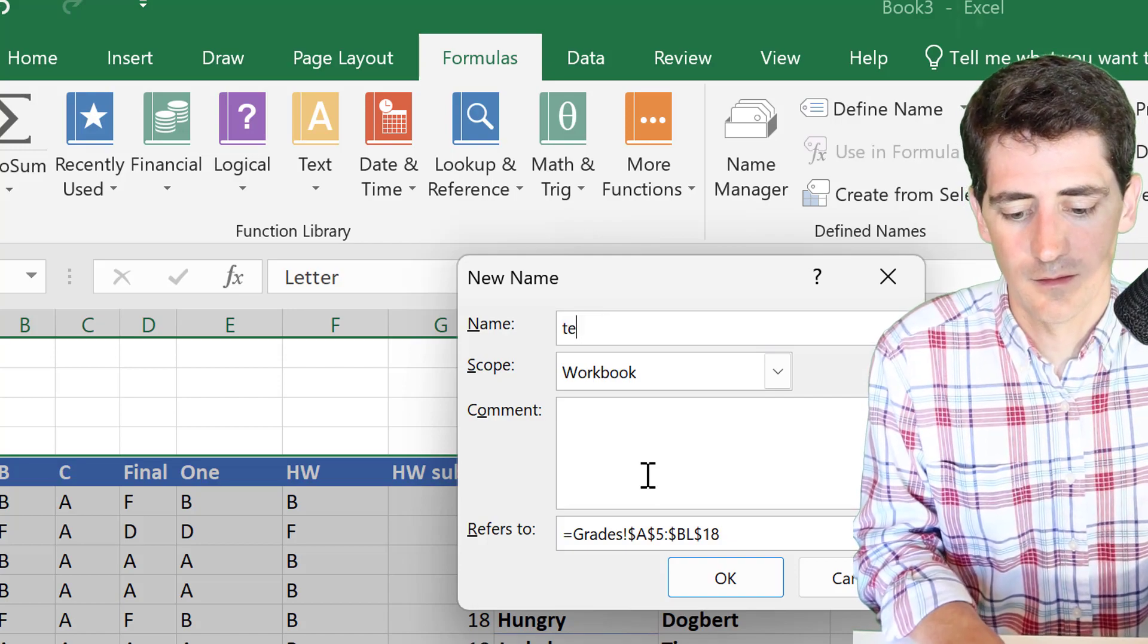
{"action": "type", "text": "2"}
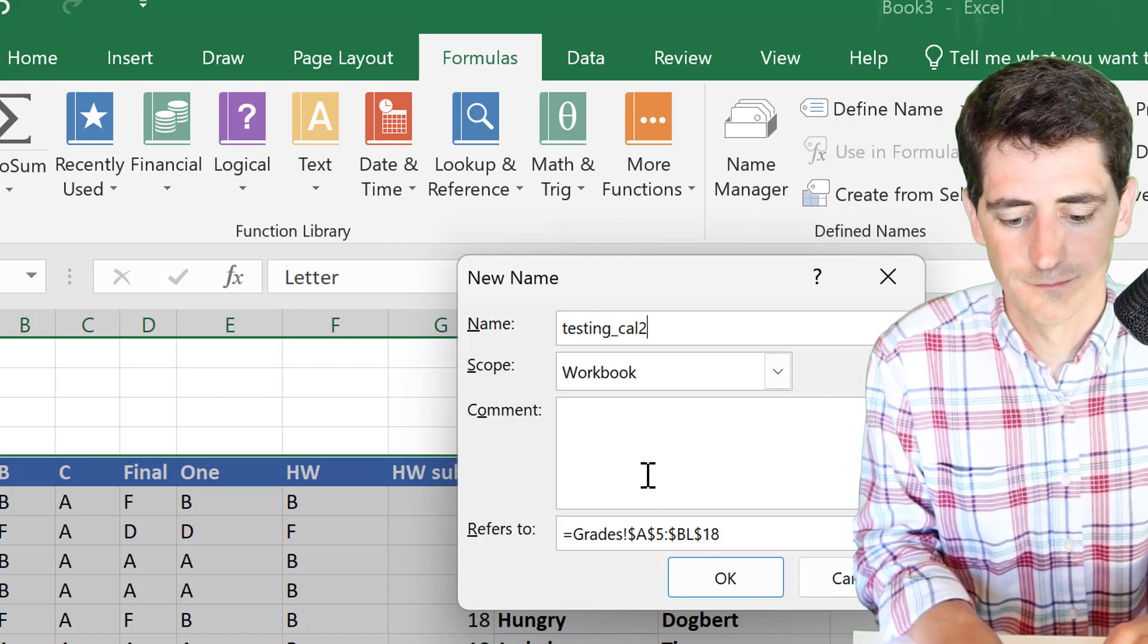
{"action": "left_click", "coordinate": [721, 577]}
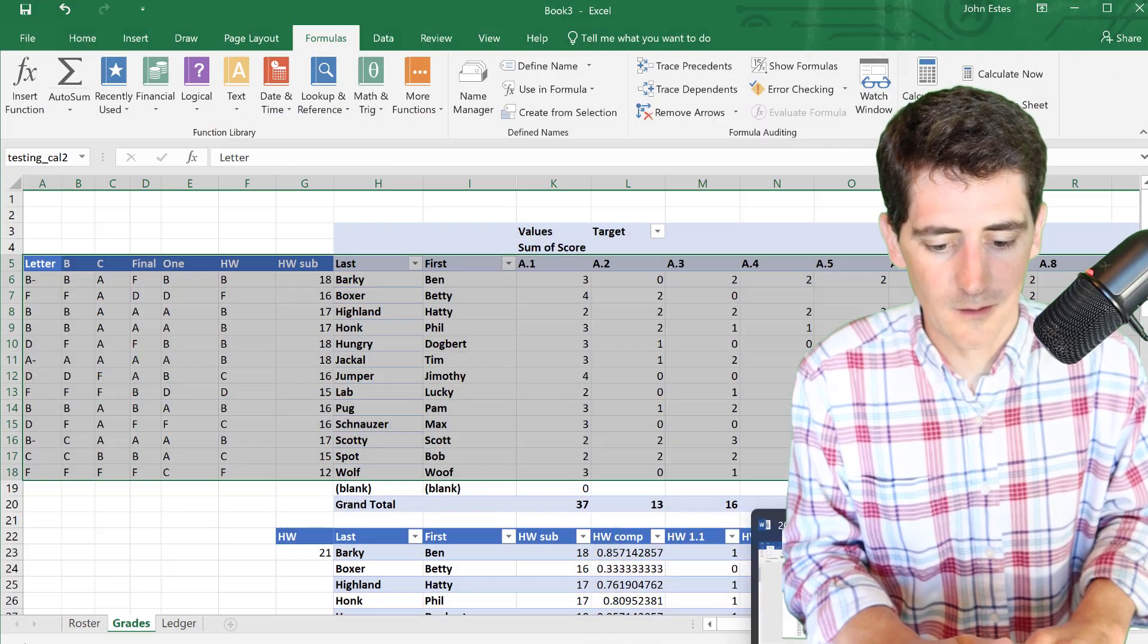
- Switch to the 208_mailmerge_example grade report in Word and scroll through it
{"action": "key", "text": "alt+Tab"}
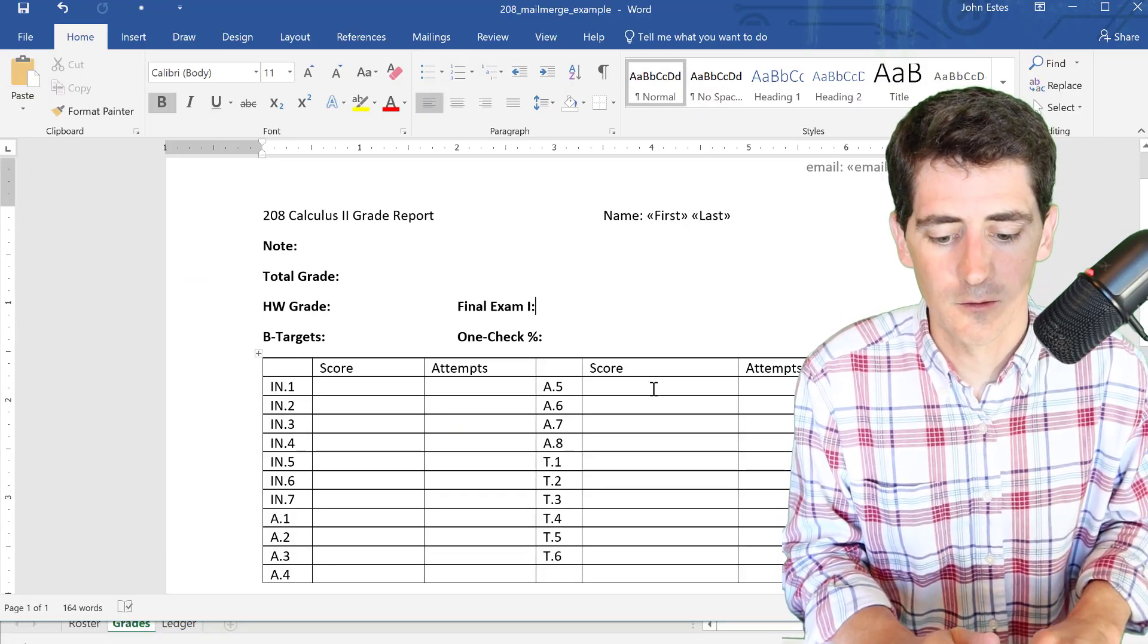
{"action": "scroll", "coordinate": [653, 388], "scroll_direction": "down", "scroll_amount": 3}
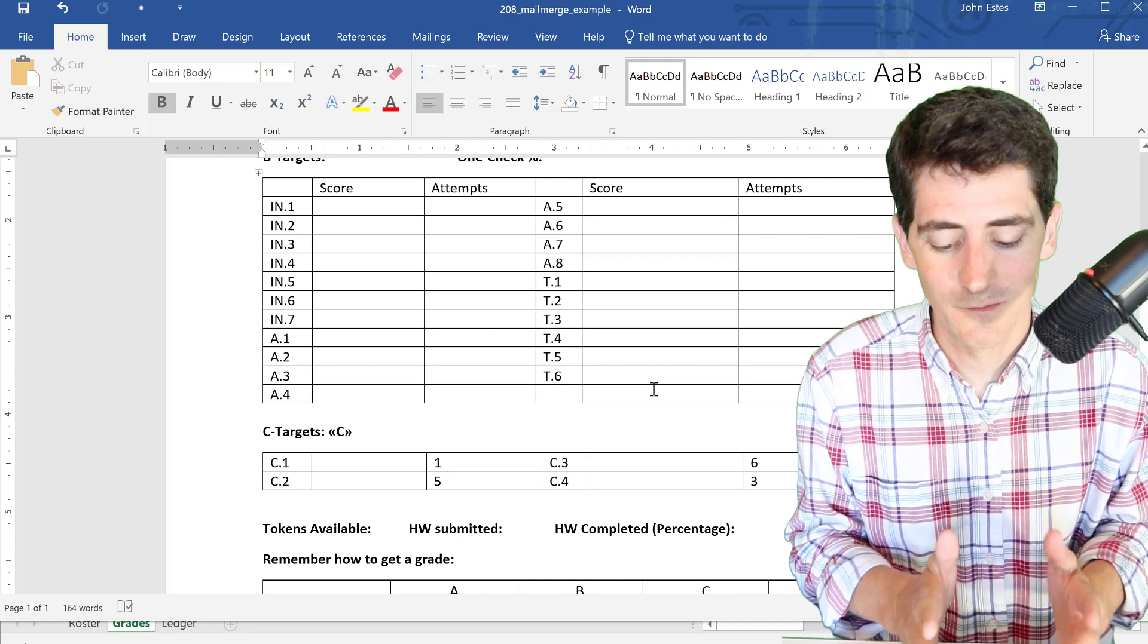
{"action": "scroll", "coordinate": [653, 388], "scroll_direction": "down", "scroll_amount": 5}
{"action": "scroll", "coordinate": [653, 389], "scroll_direction": "down", "scroll_amount": 1}
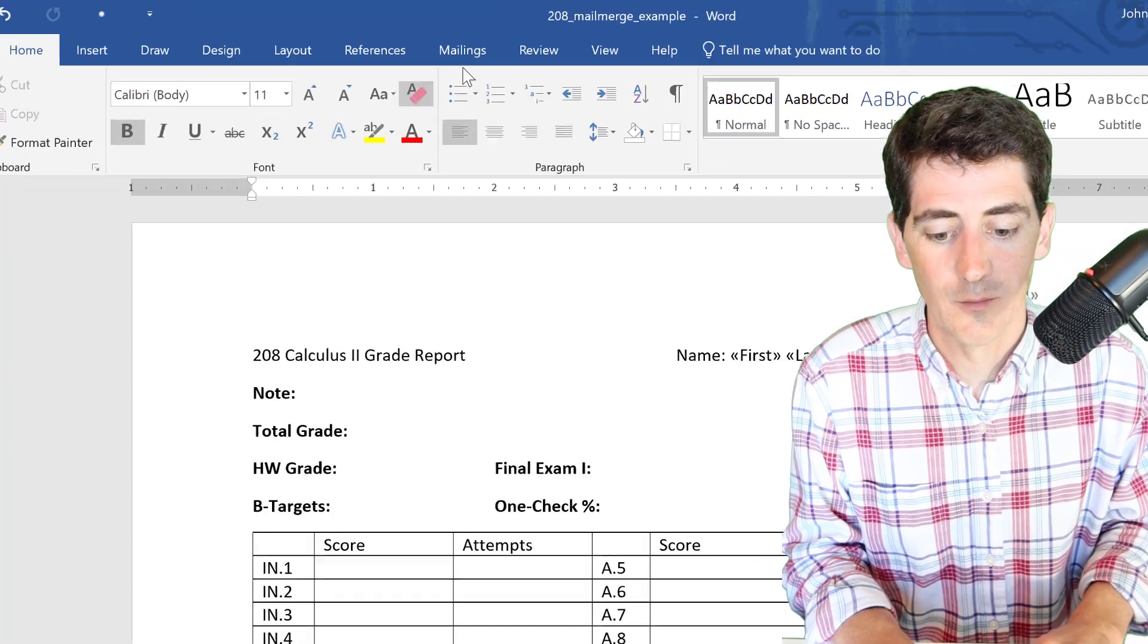
{"action": "left_click", "coordinate": [438, 42]}
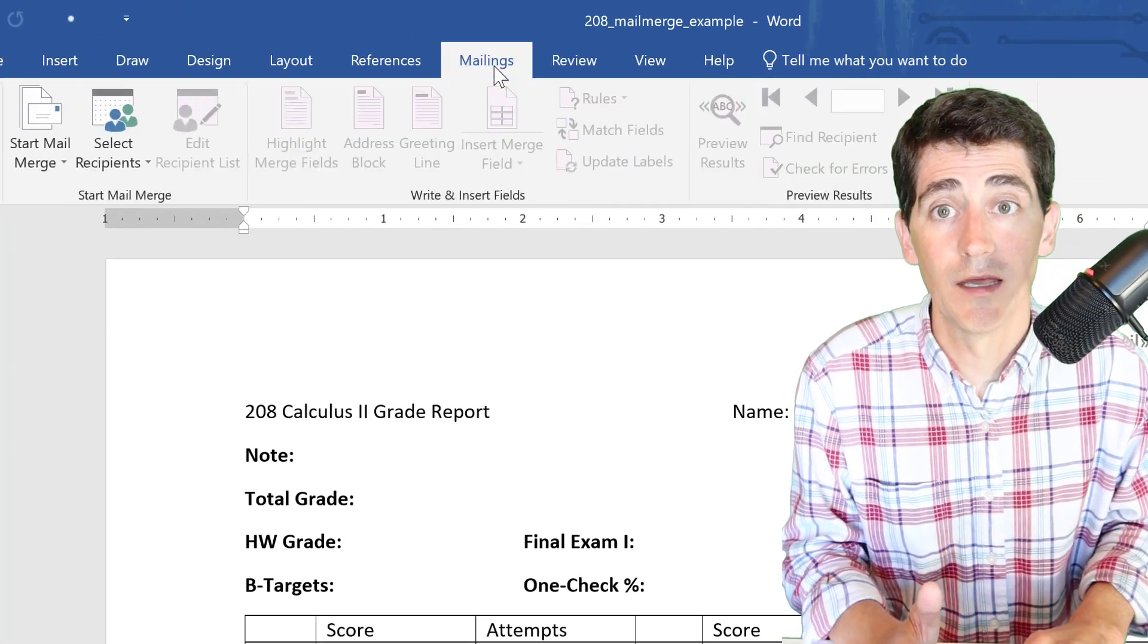
- Use Book3's testing_cal2 range as the existing recipient list for the report
{"action": "left_click", "coordinate": [141, 166]}
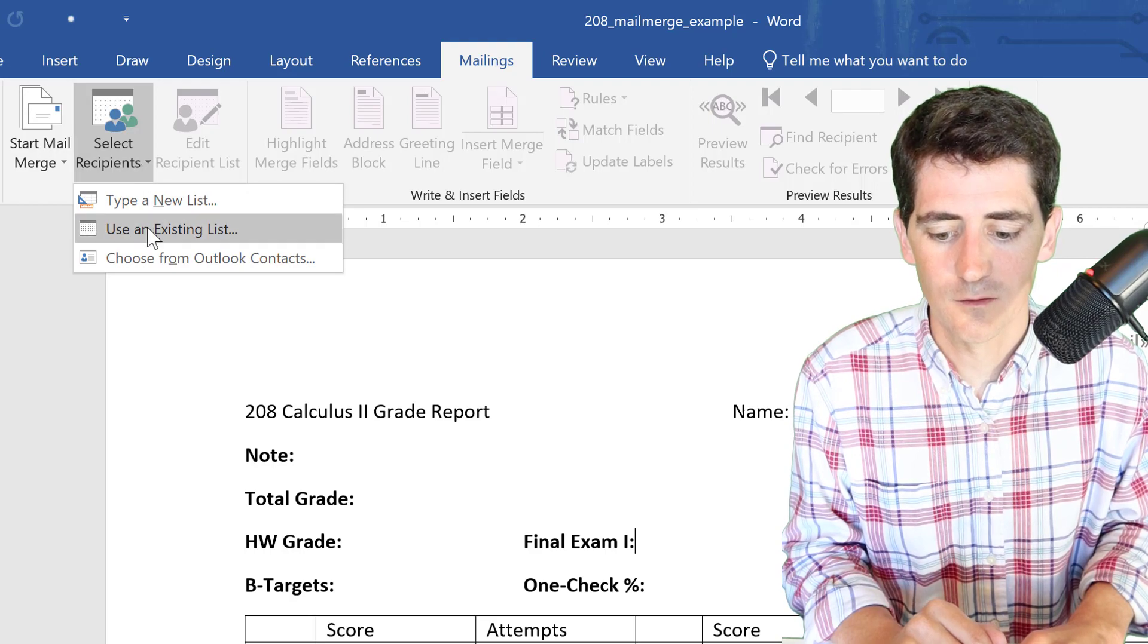
{"action": "left_click", "coordinate": [151, 228]}
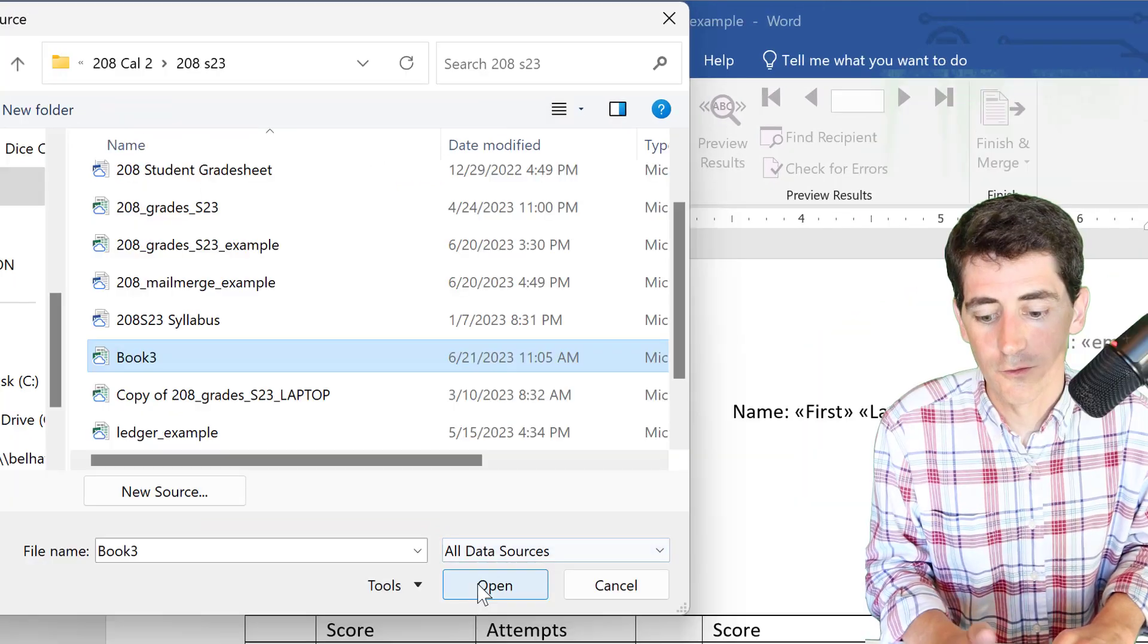
{"action": "left_click", "coordinate": [562, 525]}
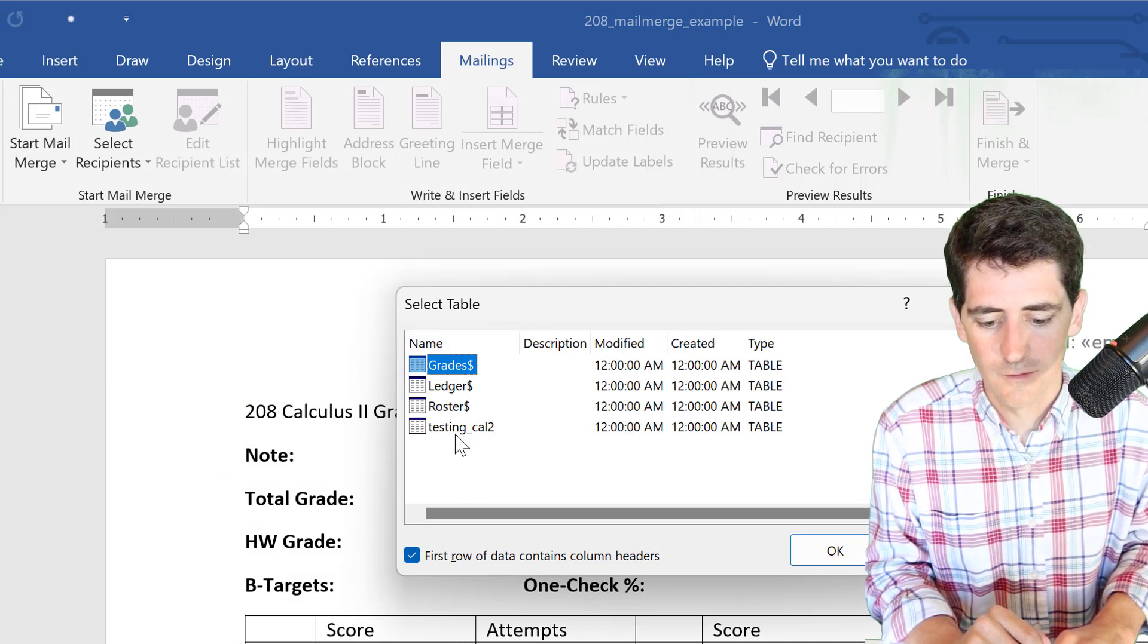
{"action": "left_click", "coordinate": [460, 432]}
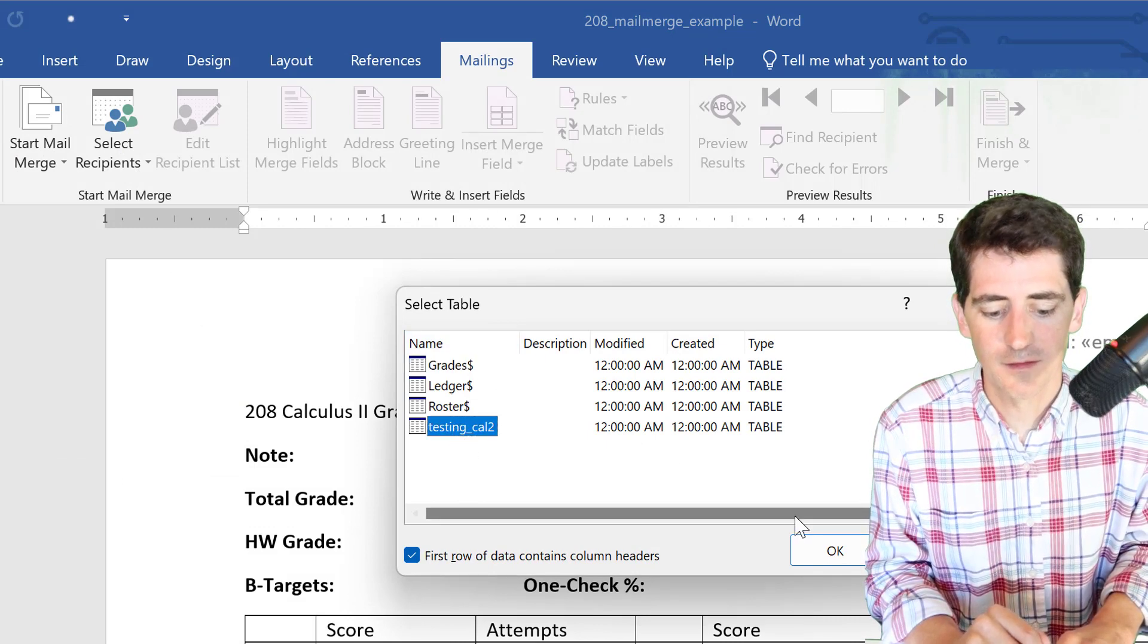
{"action": "left_click", "coordinate": [826, 551]}
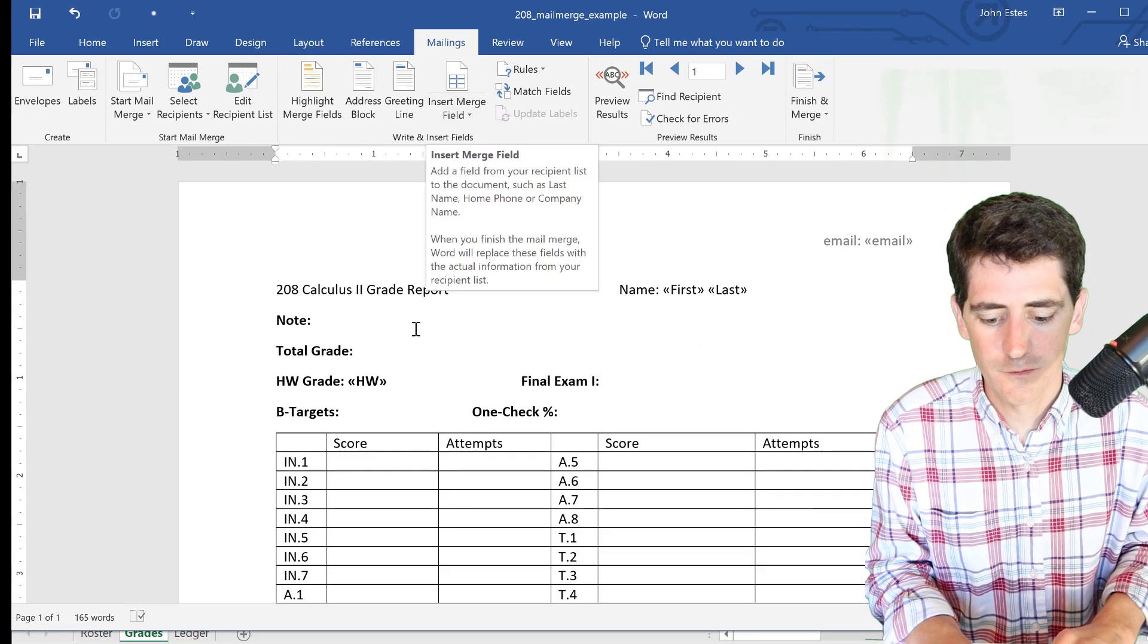
- Insert the IN1 and IN11 merge fields into the IN.1 score and attempts cells
{"action": "left_click", "coordinate": [369, 455]}
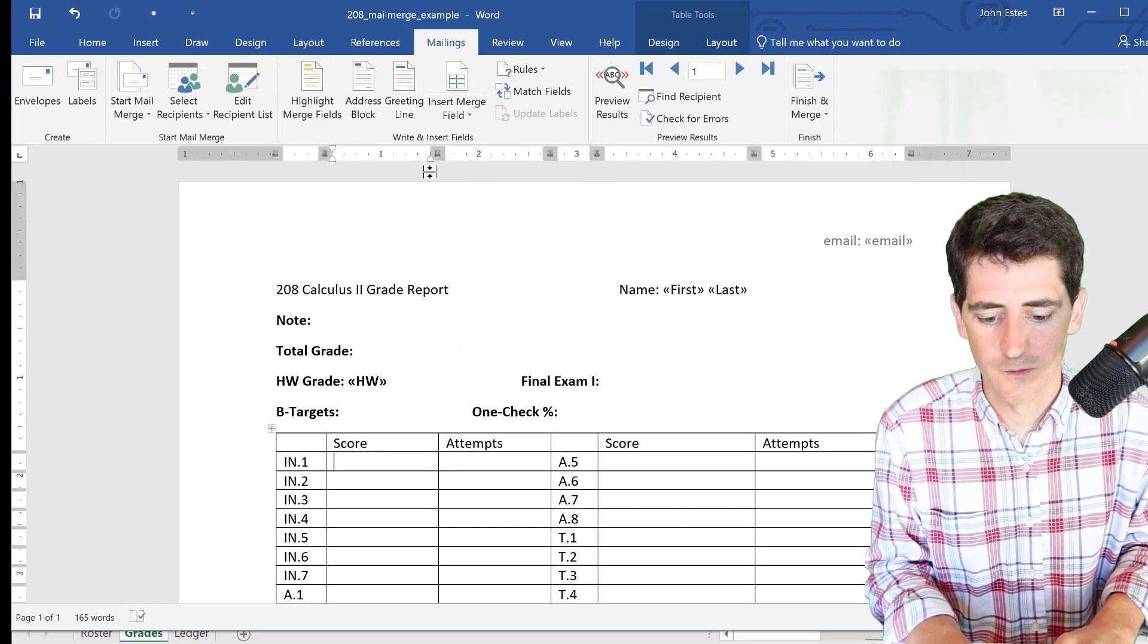
{"action": "left_click", "coordinate": [462, 112]}
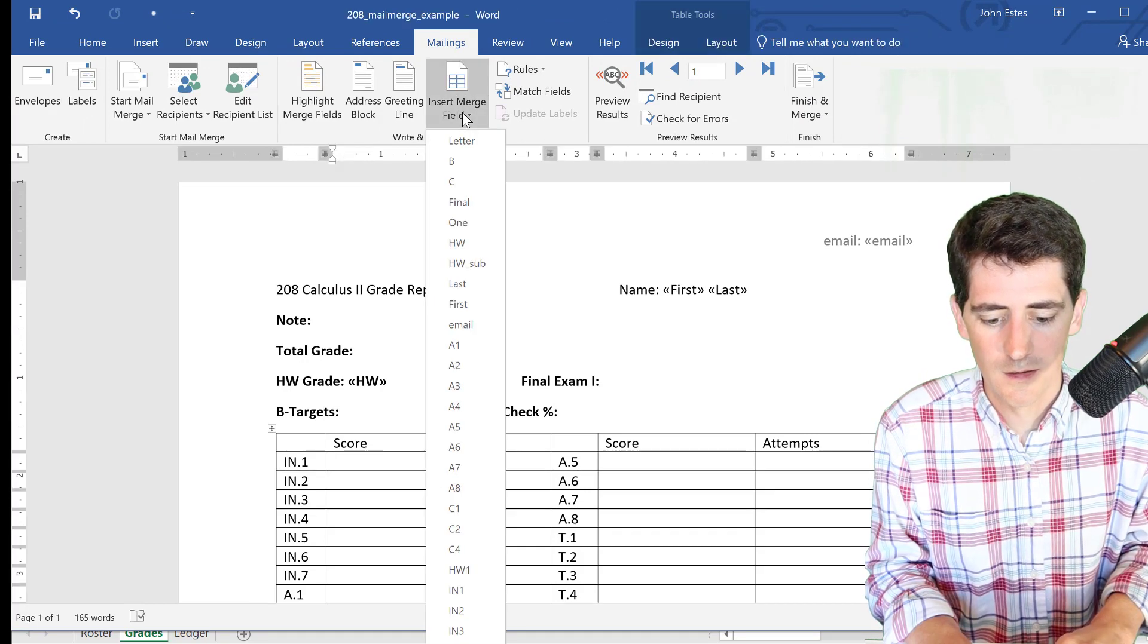
{"action": "left_click", "coordinate": [464, 591]}
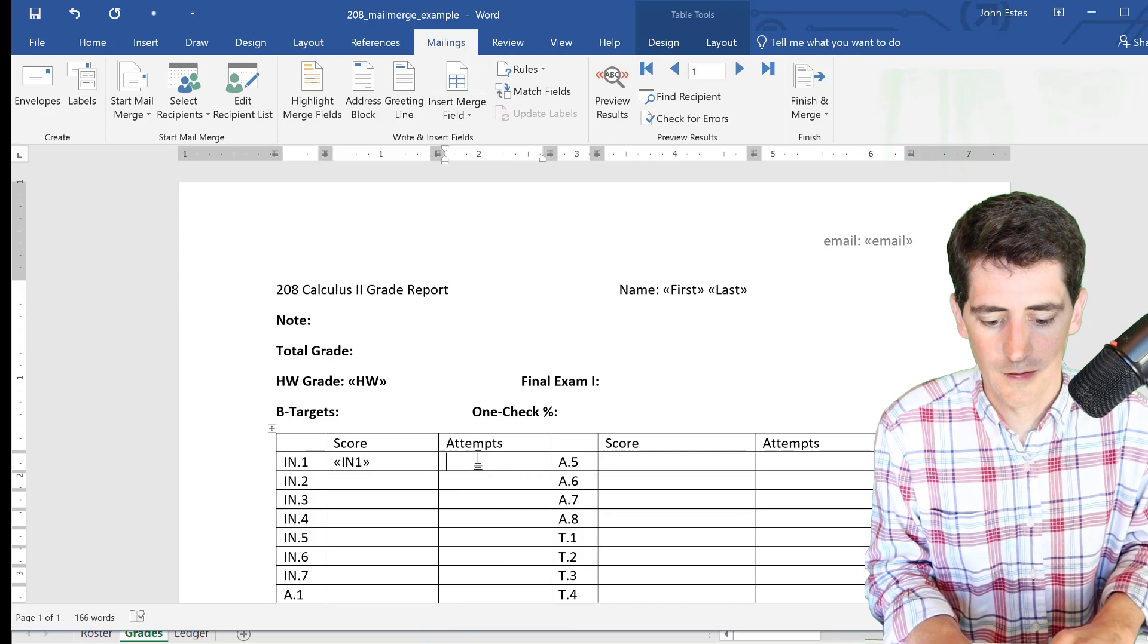
{"action": "left_click", "coordinate": [467, 124]}
{"action": "scroll", "coordinate": [465, 371], "scroll_direction": "down", "scroll_amount": 8}
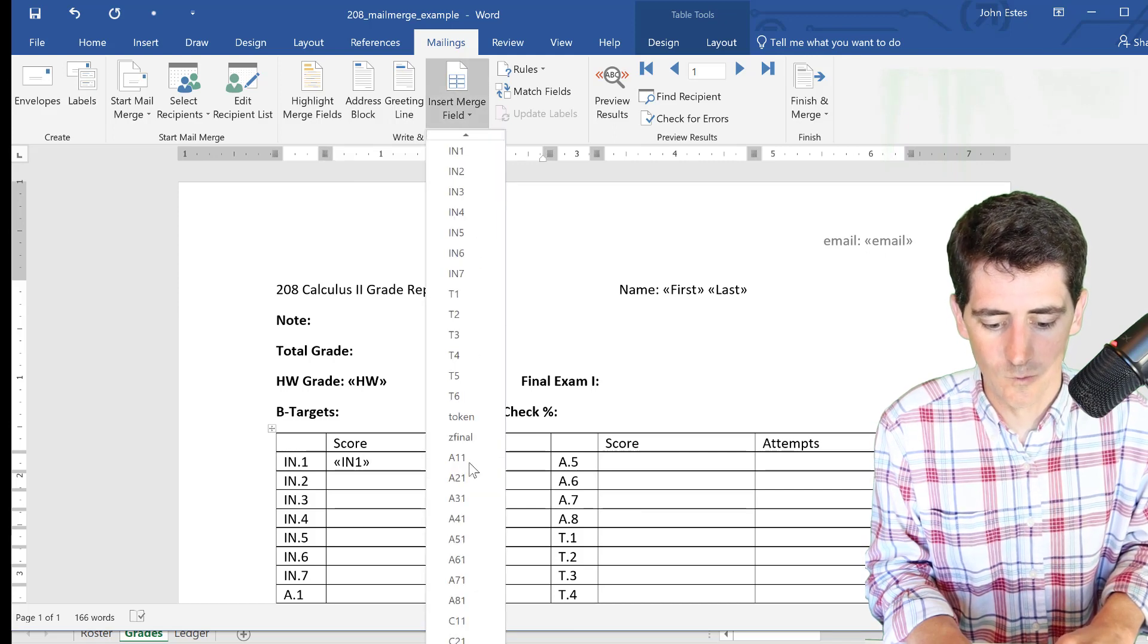
{"action": "scroll", "coordinate": [470, 469], "scroll_direction": "down", "scroll_amount": 3}
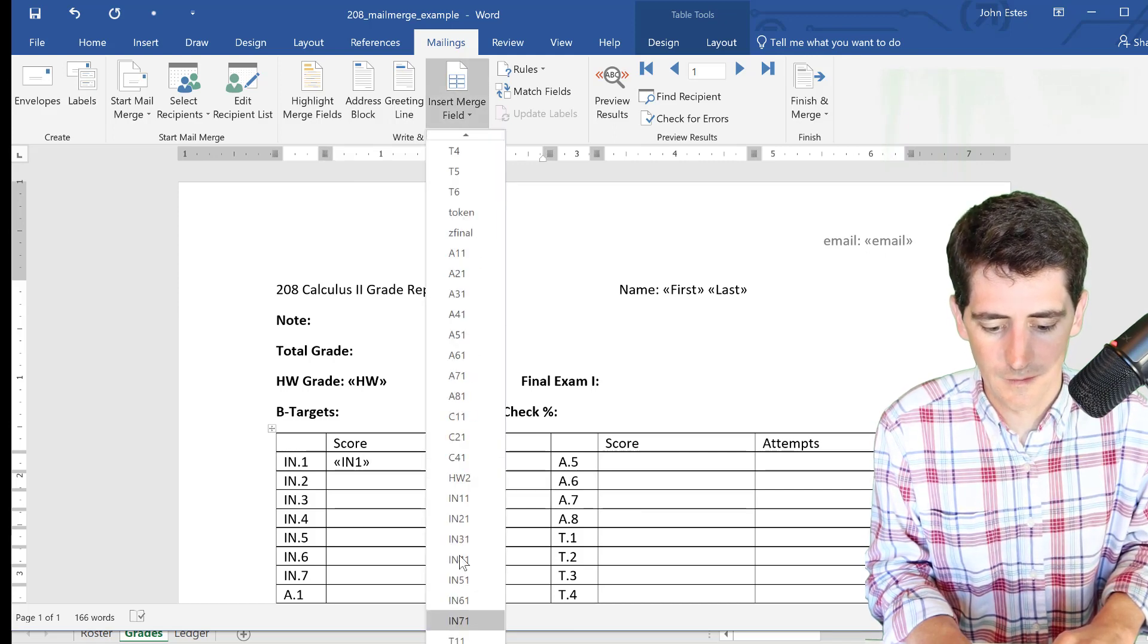
{"action": "left_click", "coordinate": [458, 495]}
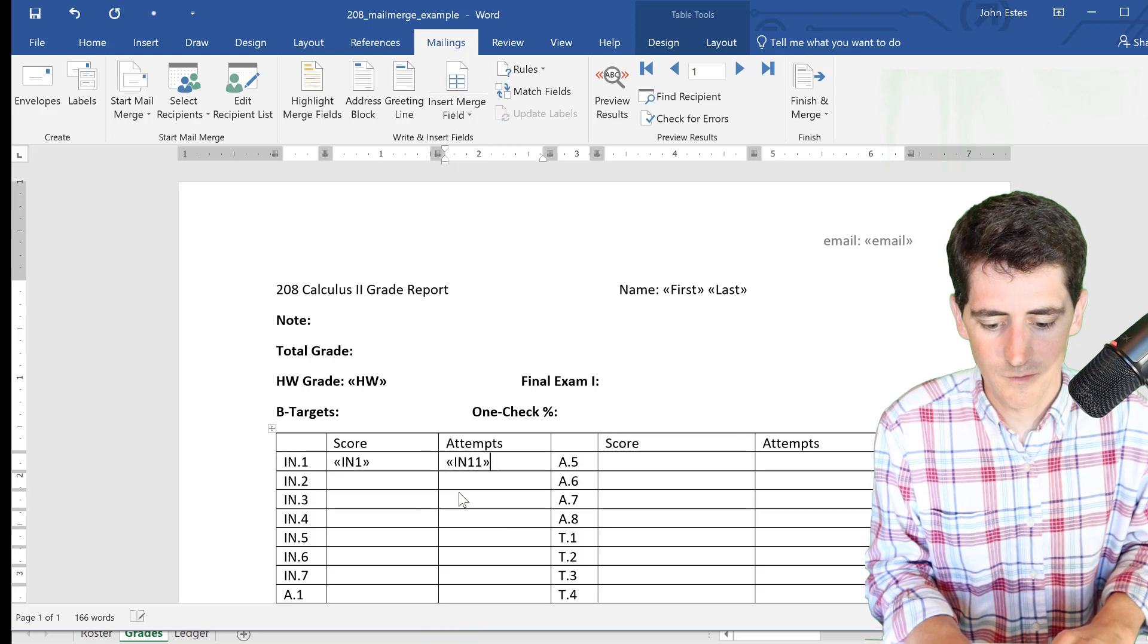
- Insert «B» after B-Targets, «Final» after Final Exam I:, and «Letter» after Total Grade:
{"action": "left_click", "coordinate": [367, 412]}
{"action": "left_click", "coordinate": [459, 112]}
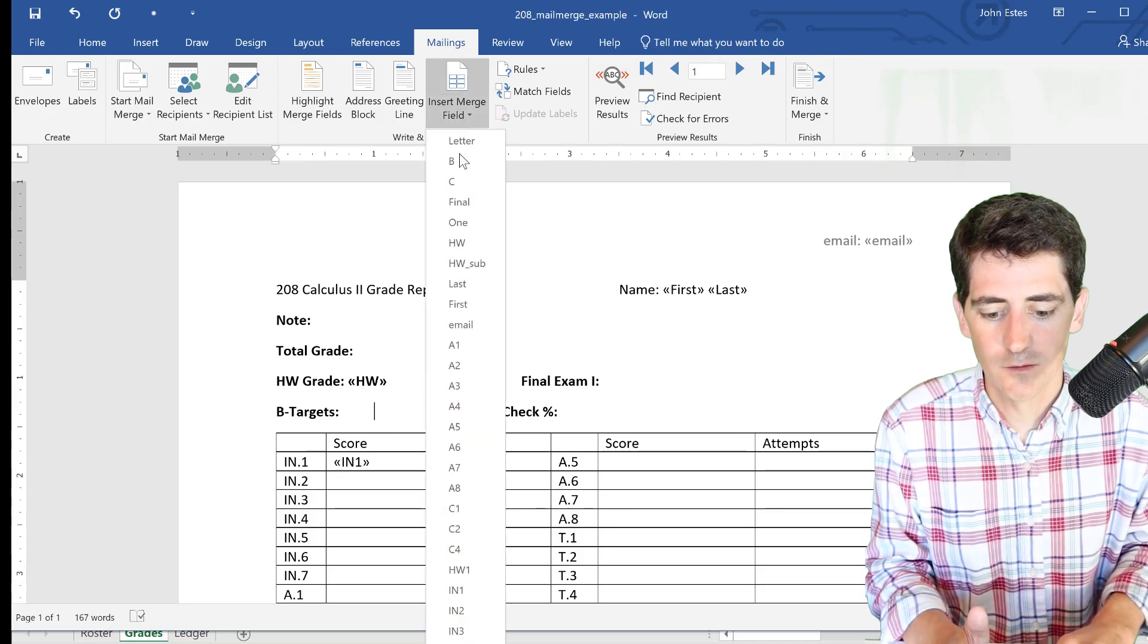
{"action": "left_click", "coordinate": [458, 161]}
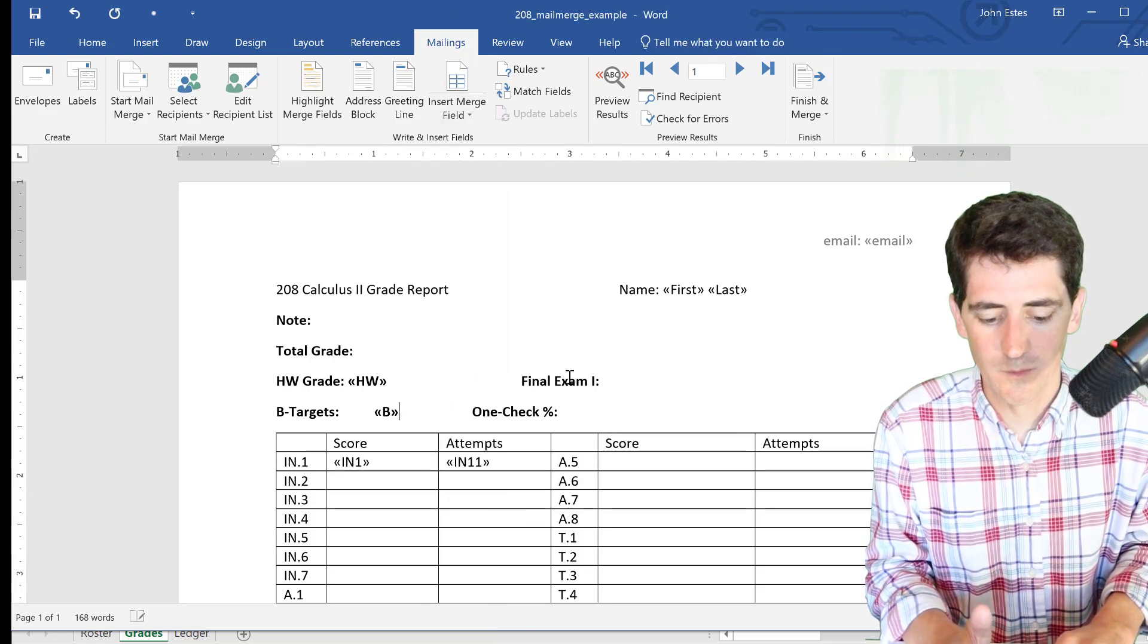
{"action": "left_click", "coordinate": [619, 385]}
{"action": "left_click", "coordinate": [461, 104]}
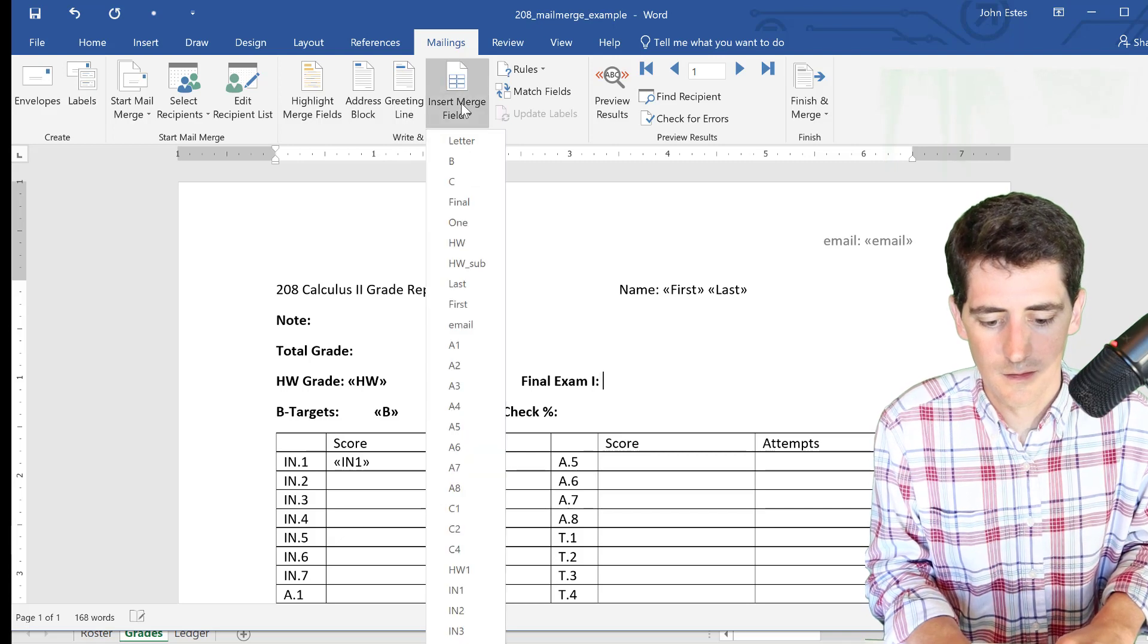
{"action": "left_click", "coordinate": [464, 198]}
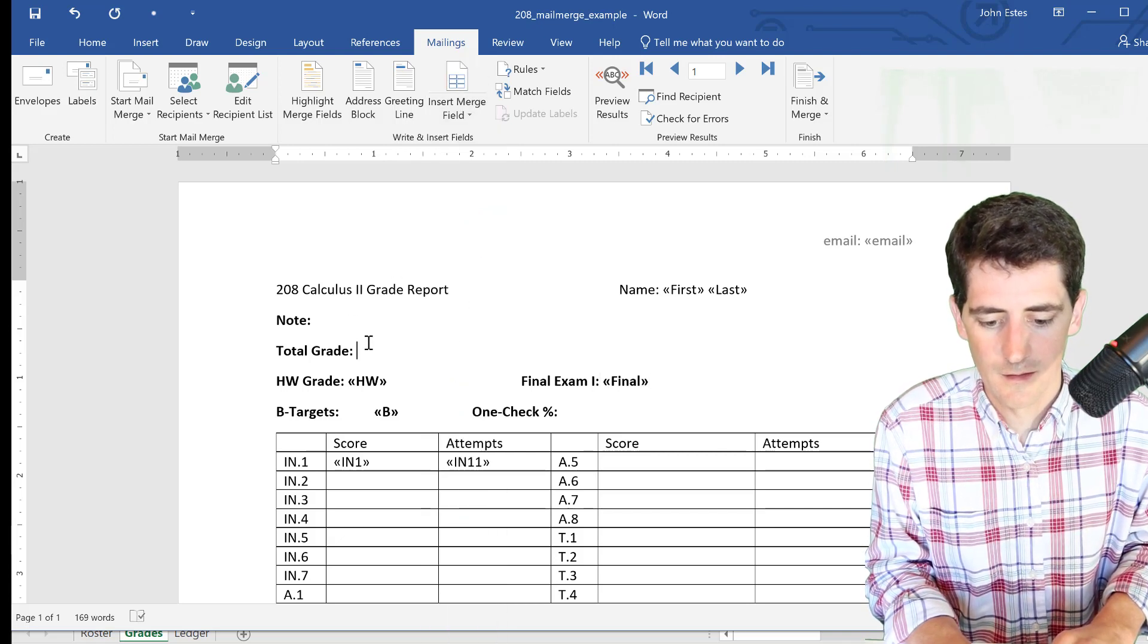
{"action": "left_click", "coordinate": [466, 103]}
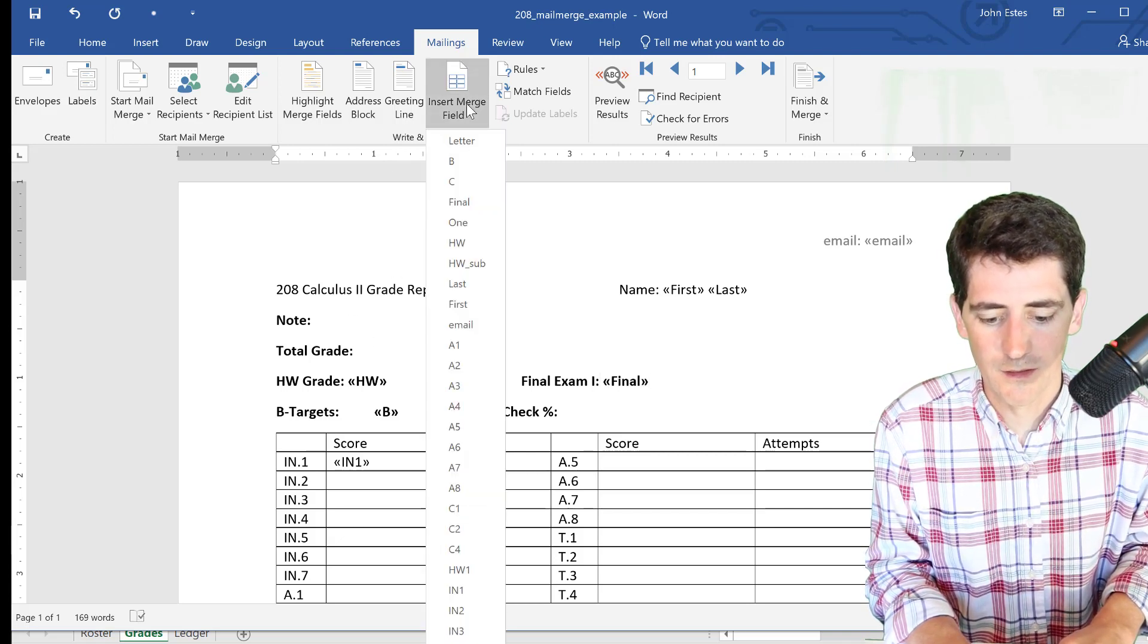
{"action": "left_click", "coordinate": [461, 141]}
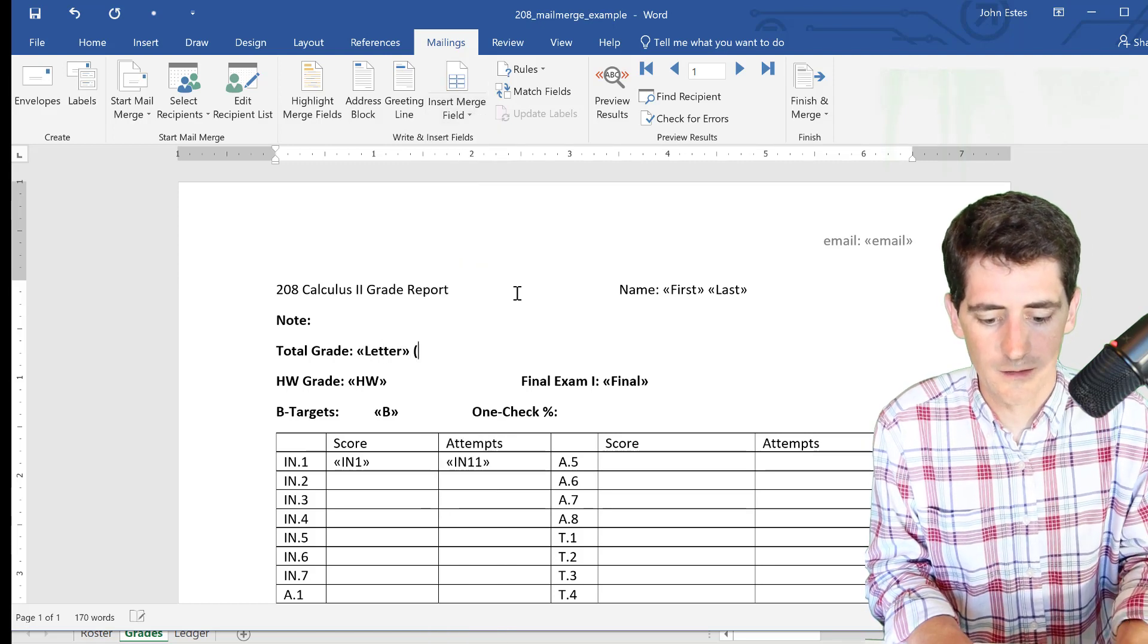
- Add ' (ESTIMATE)' after the «Letter» field and the note 'Hey. This week we have a quiz on A.2'
{"action": "type", "text": "(ESTIMATE"}
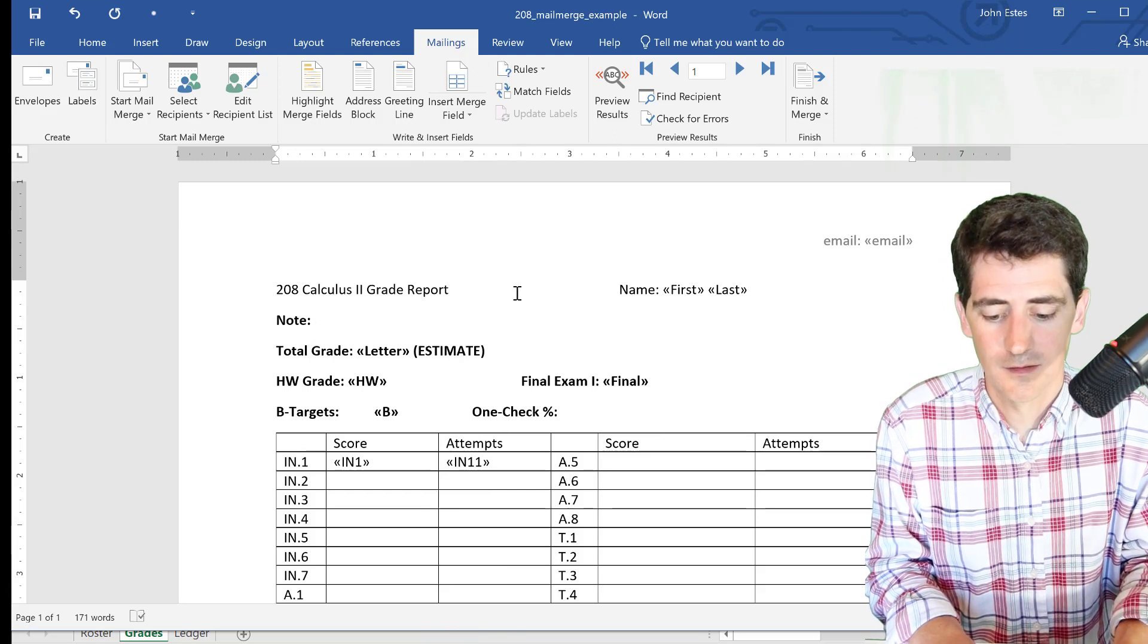
{"action": "type", "text": " Hey. This week we have a quiz on "}
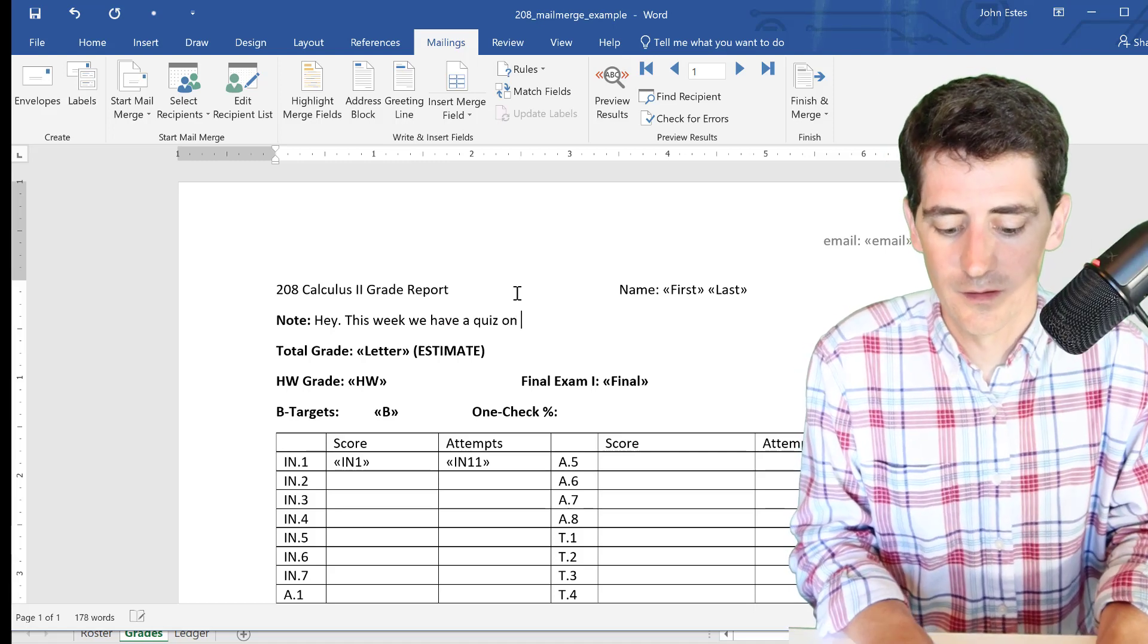
{"action": "type", "text": "A.2"}
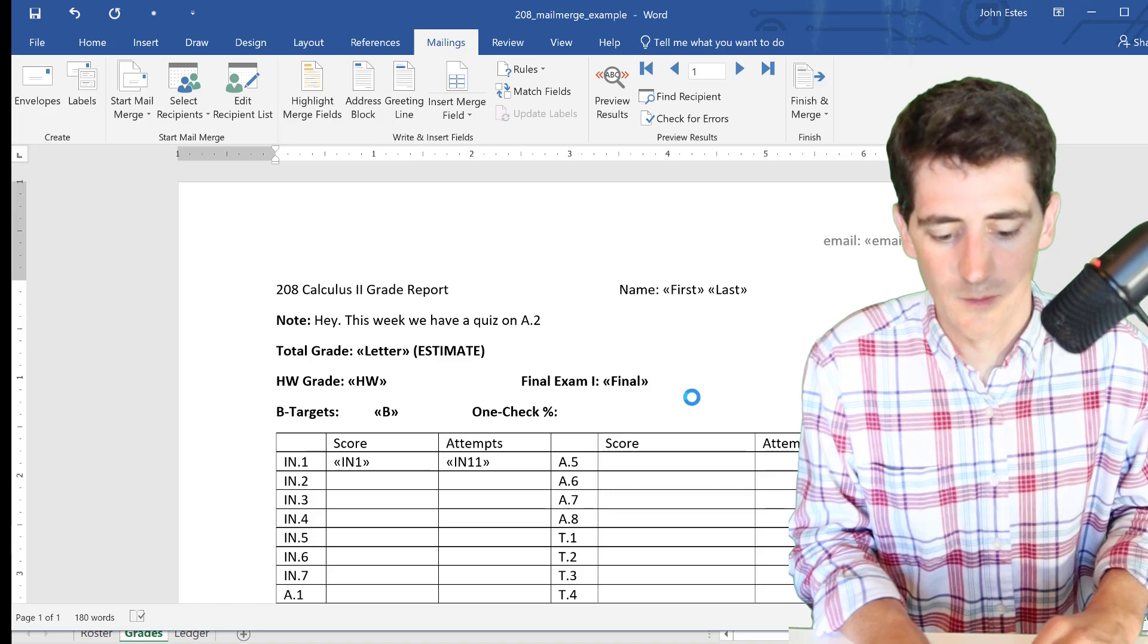
{"action": "scroll", "coordinate": [617, 397], "scroll_direction": "down", "scroll_amount": 4}
{"action": "scroll", "coordinate": [510, 392], "scroll_direction": "down", "scroll_amount": 3}
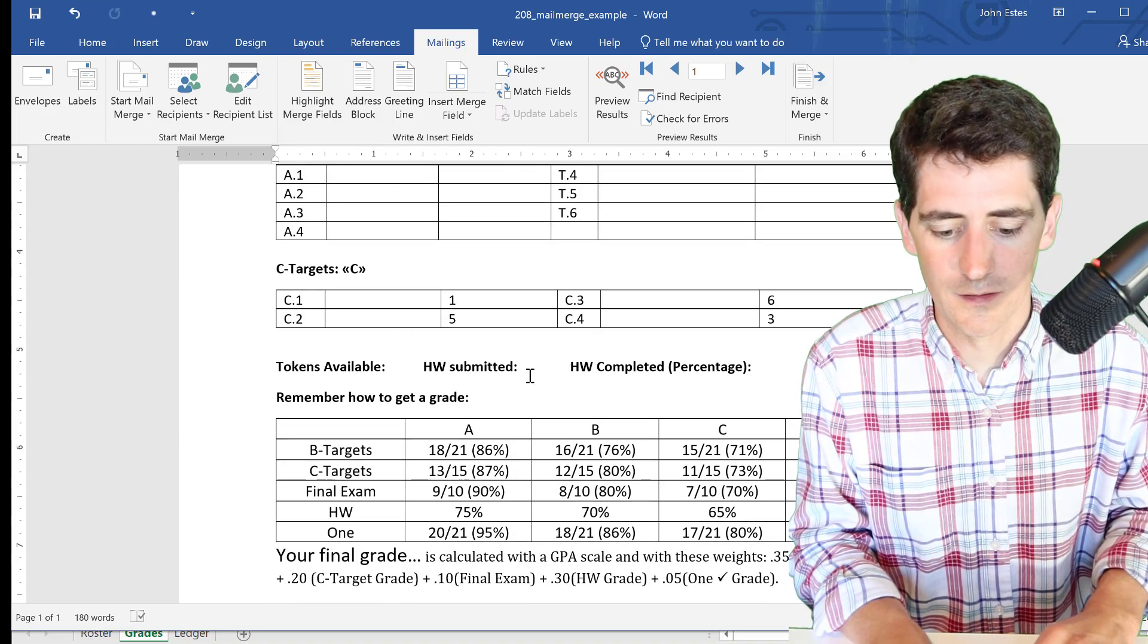
{"action": "left_click", "coordinate": [533, 366]}
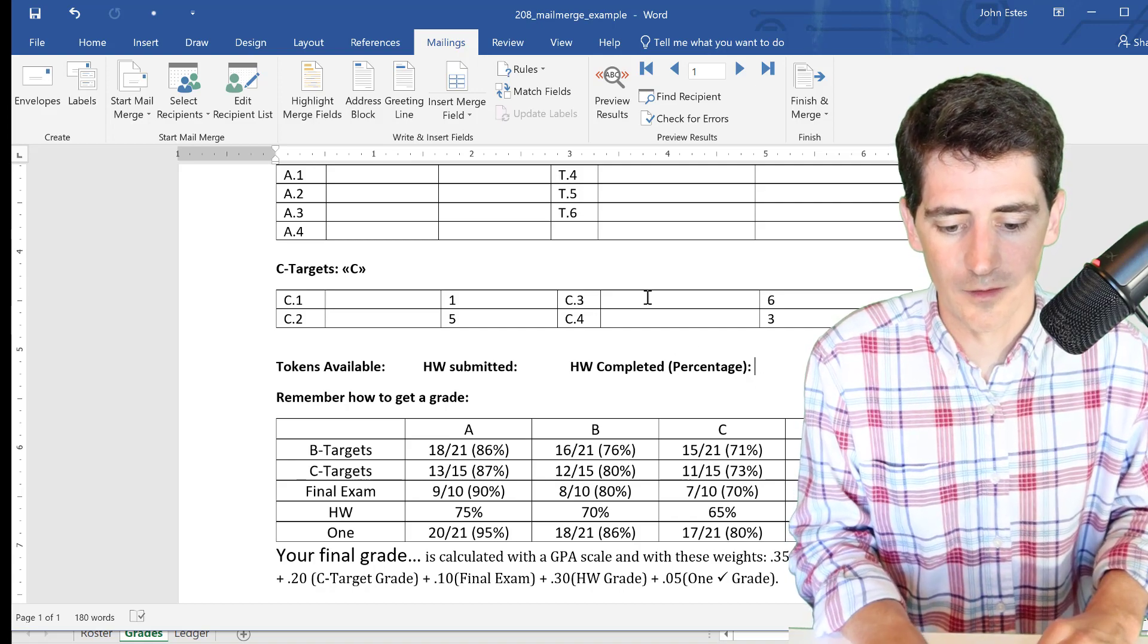
{"action": "scroll", "coordinate": [584, 352], "scroll_direction": "up", "scroll_amount": 5}
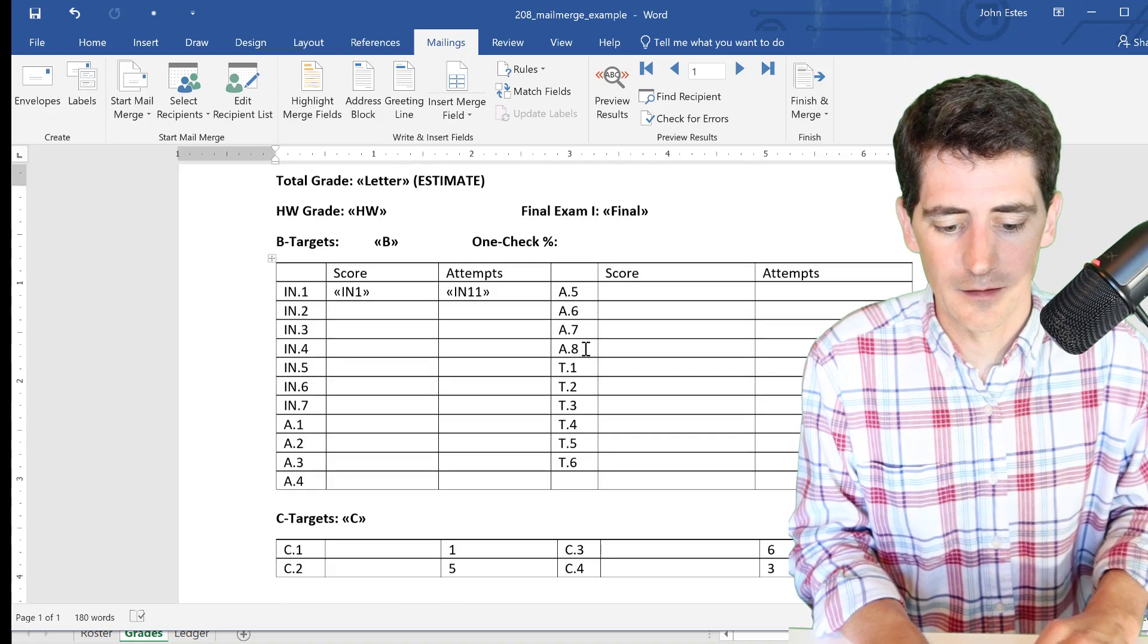
{"action": "scroll", "coordinate": [700, 291], "scroll_direction": "up", "scroll_amount": 3}
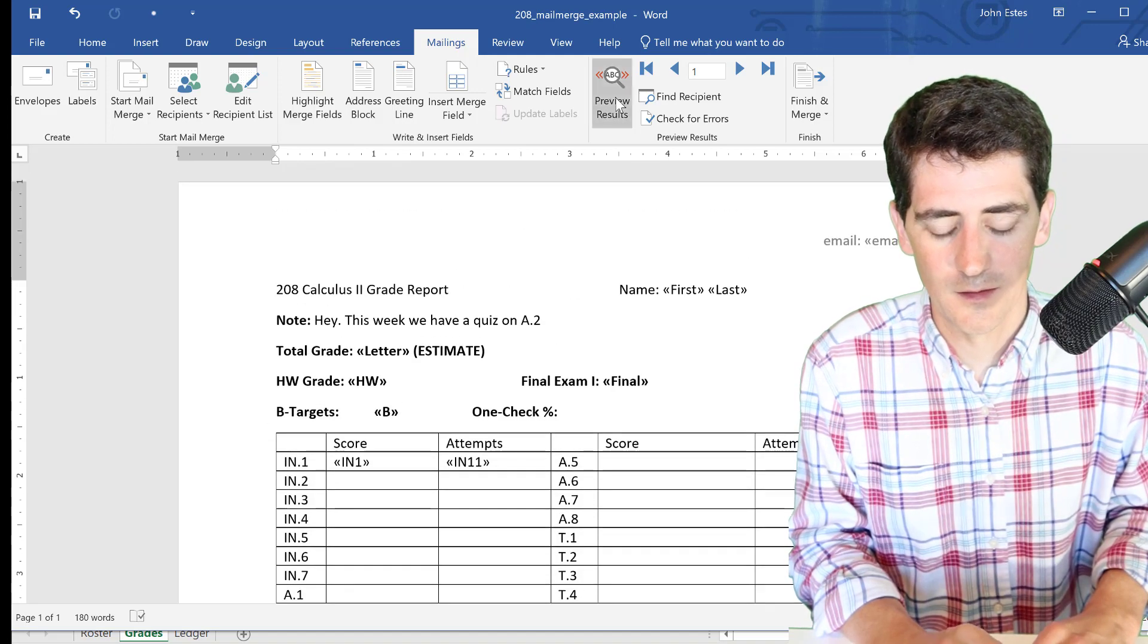
- Preview the first student's report: Total Grade B- (ESTIMATE), HW B, Final Exam F, B-Targets B
{"action": "left_click", "coordinate": [618, 106]}
{"action": "scroll", "coordinate": [694, 299], "scroll_direction": "down", "scroll_amount": 3}
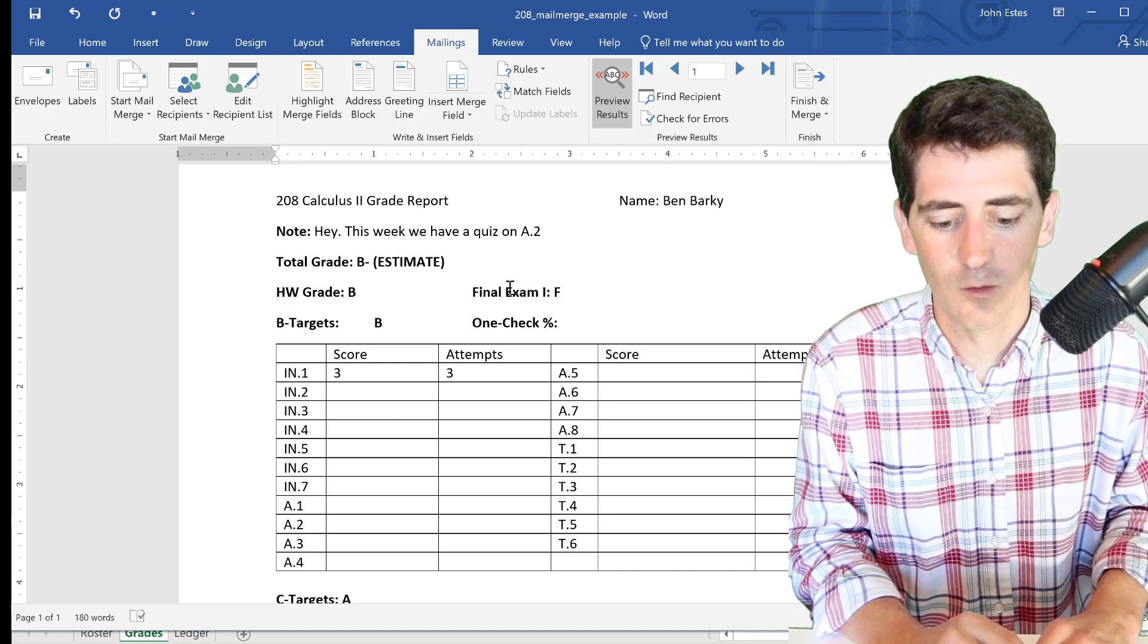
{"action": "scroll", "coordinate": [368, 374], "scroll_direction": "down", "scroll_amount": 1}
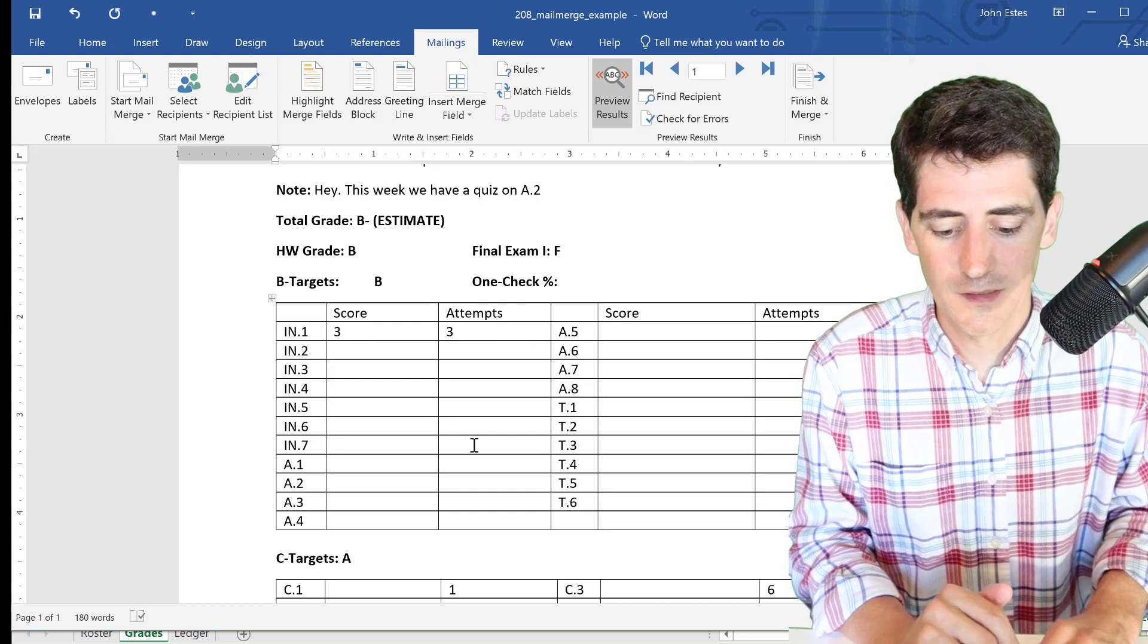
{"action": "scroll", "coordinate": [413, 341], "scroll_direction": "down", "scroll_amount": 4}
{"action": "scroll", "coordinate": [635, 445], "scroll_direction": "up", "scroll_amount": 7}
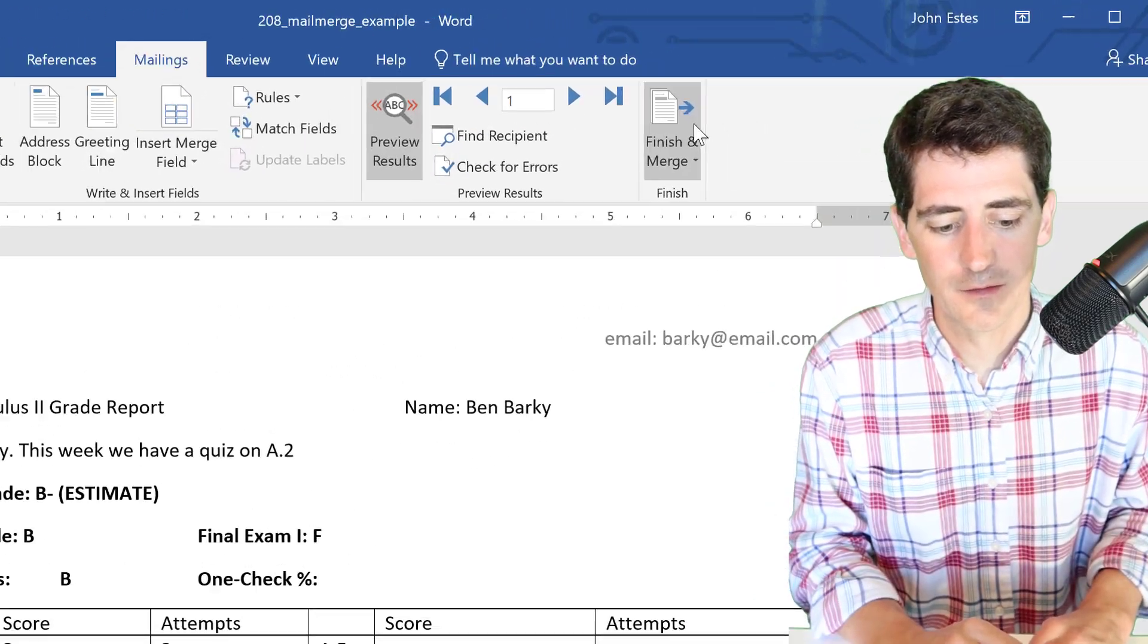
- Merge to e-mail messages sent to the email field, in HTML format, for all records
{"action": "left_click", "coordinate": [825, 96]}
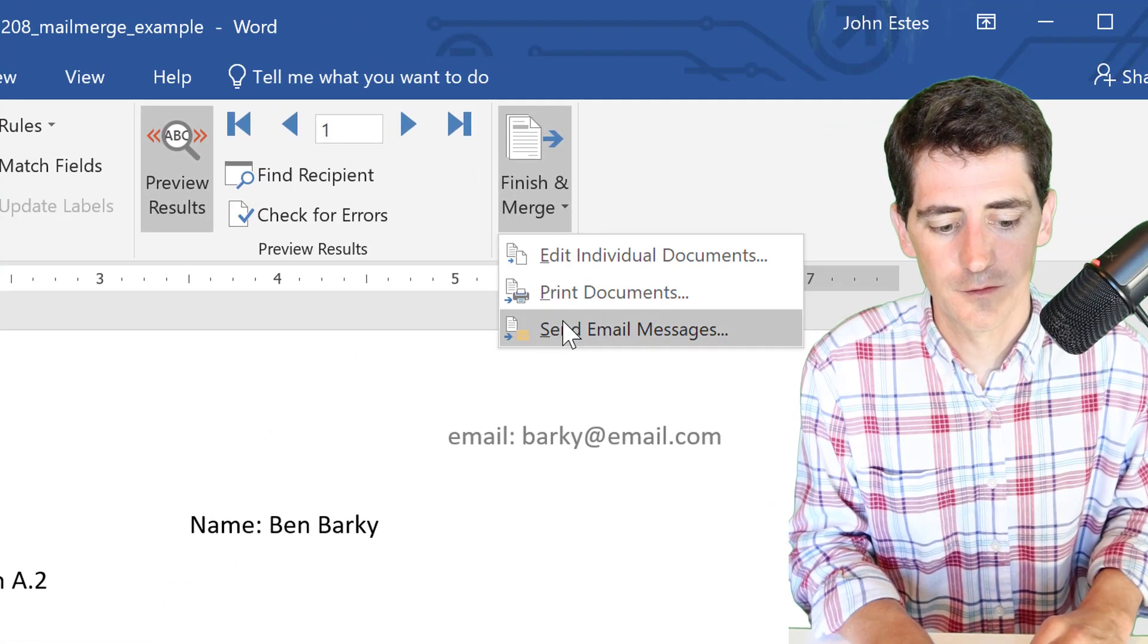
{"action": "left_click", "coordinate": [567, 328]}
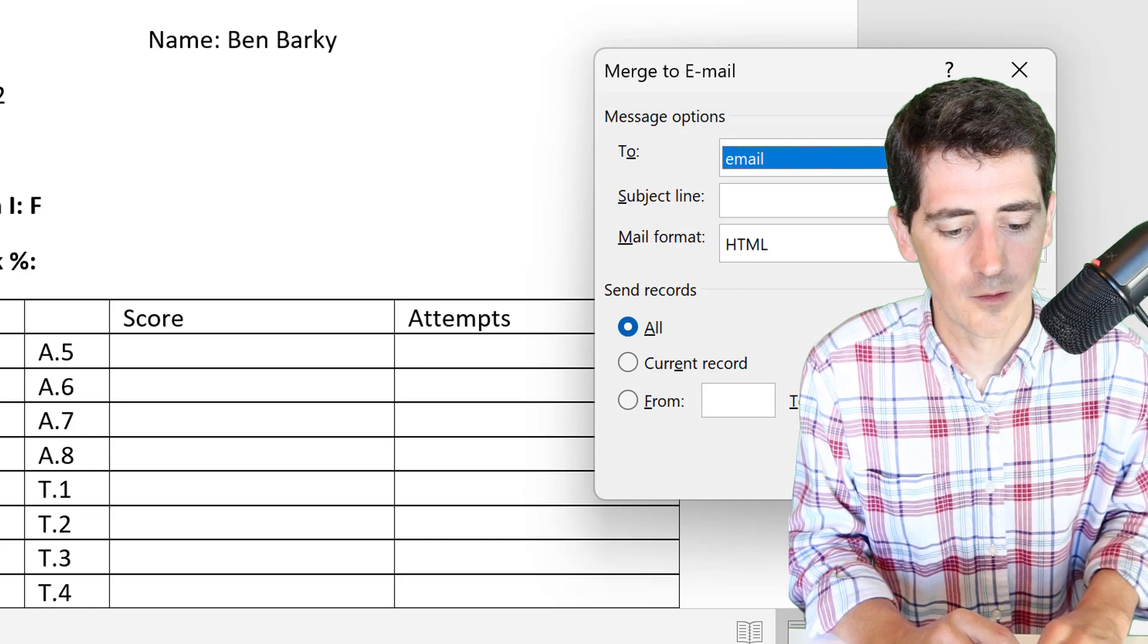
{"action": "left_click", "coordinate": [999, 467]}
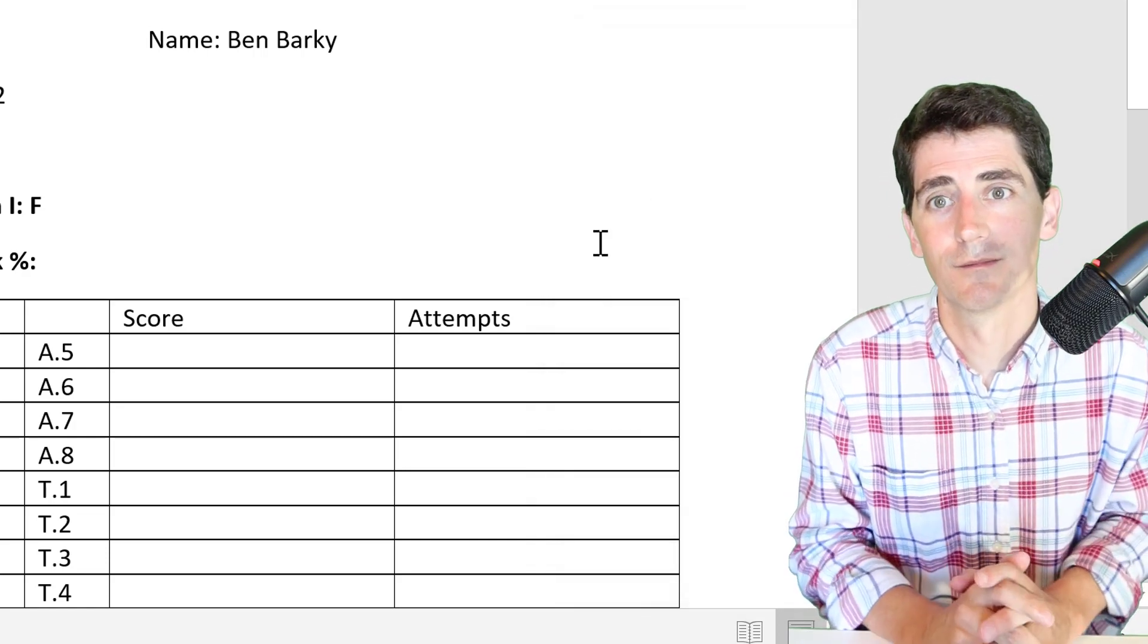